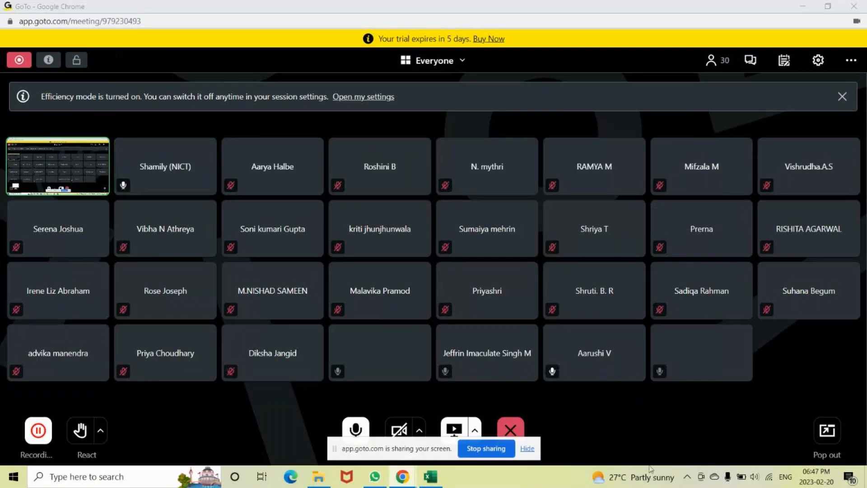
Step: Switch to Excel and open the PIVOTABLE workbook
click(431, 476)
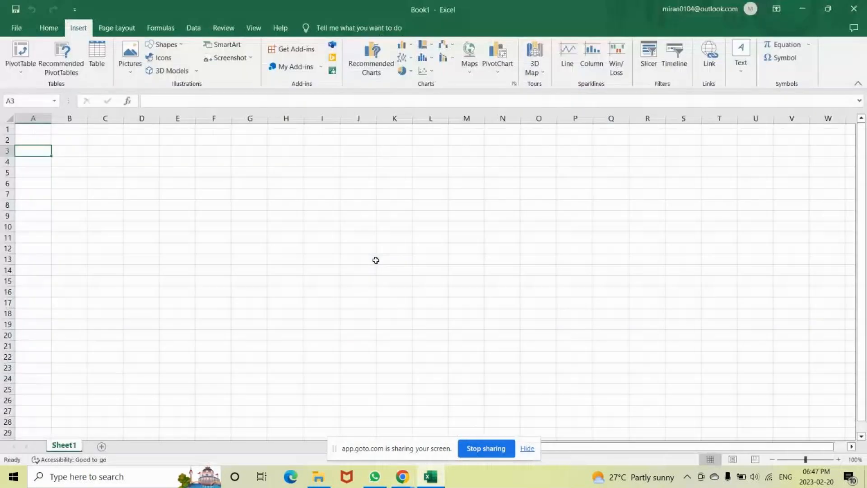
click(35, 131)
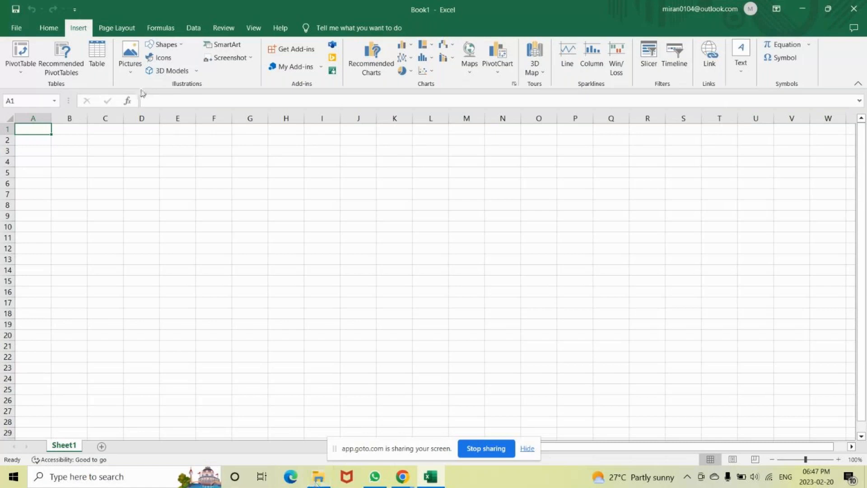
key(ctrl+n)
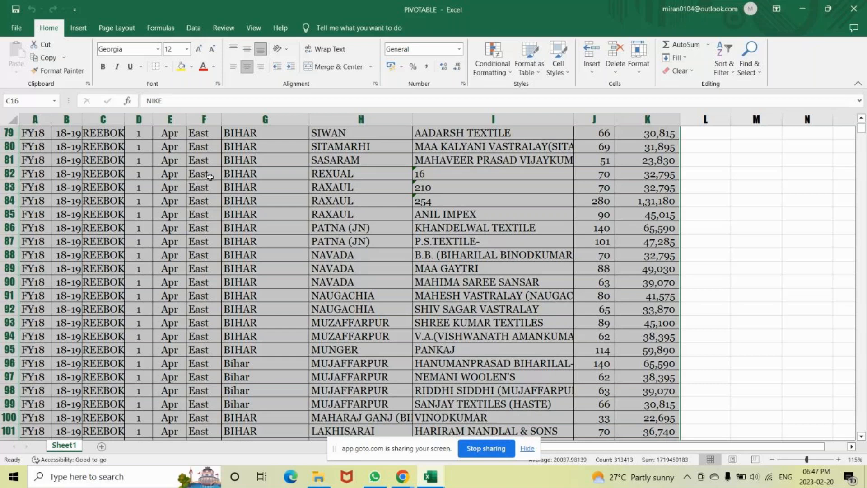
Step: AutoFit the column widths across the entire sales data sheet
scroll(207, 176, up, 16)
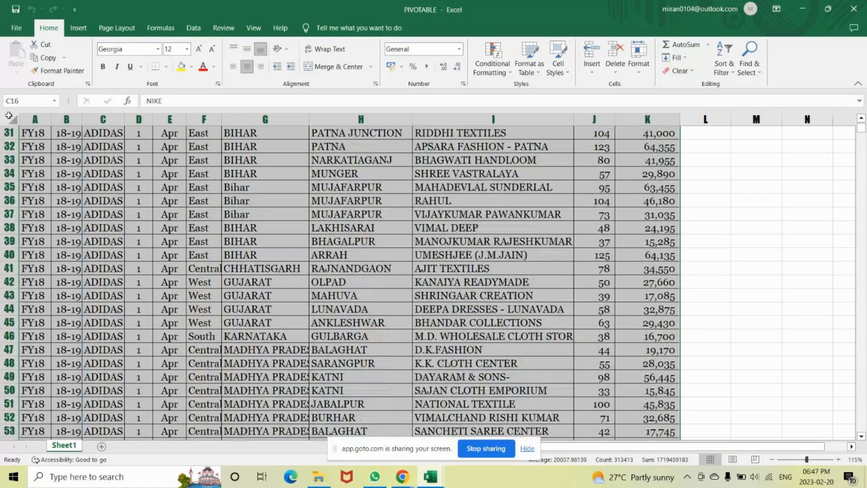
click(9, 115)
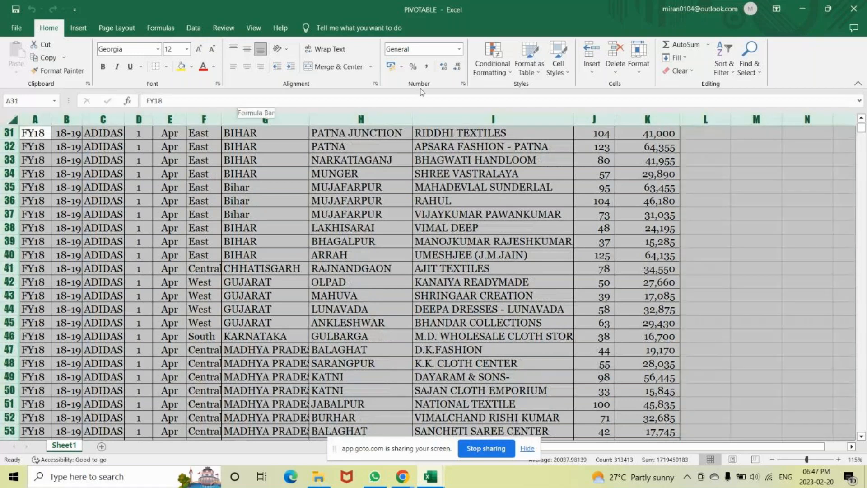
click(638, 65)
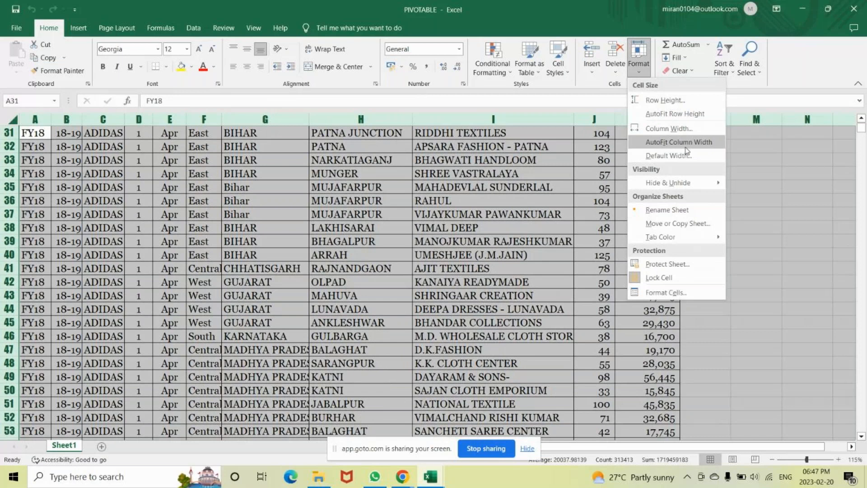
click(678, 141)
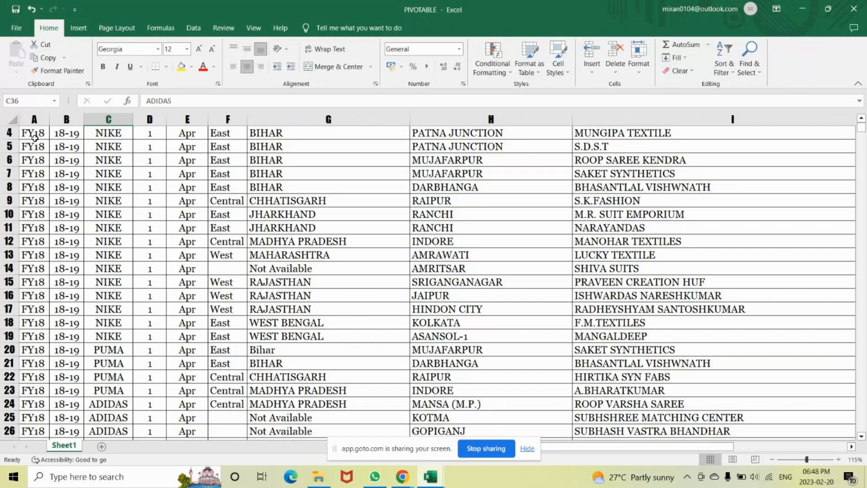
Step: Switch to Notepad and list the topics "Pivot table" and "Pivot chart" on separate lines
text(Pi)
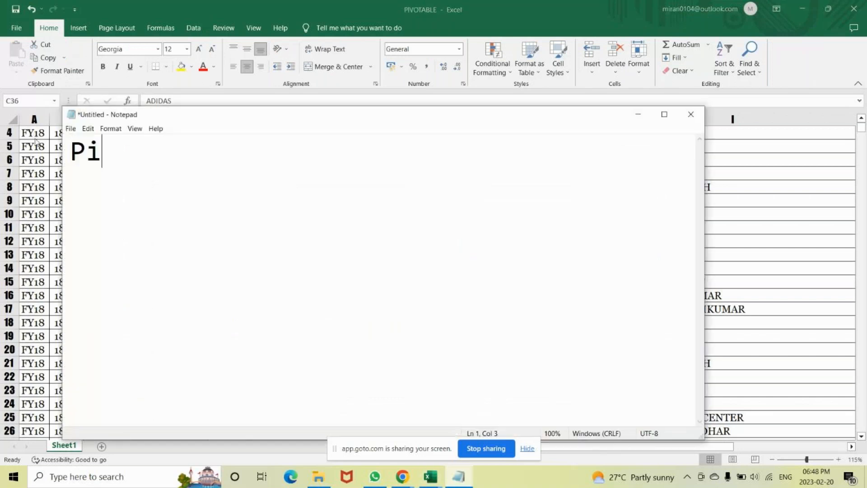
text(vot)
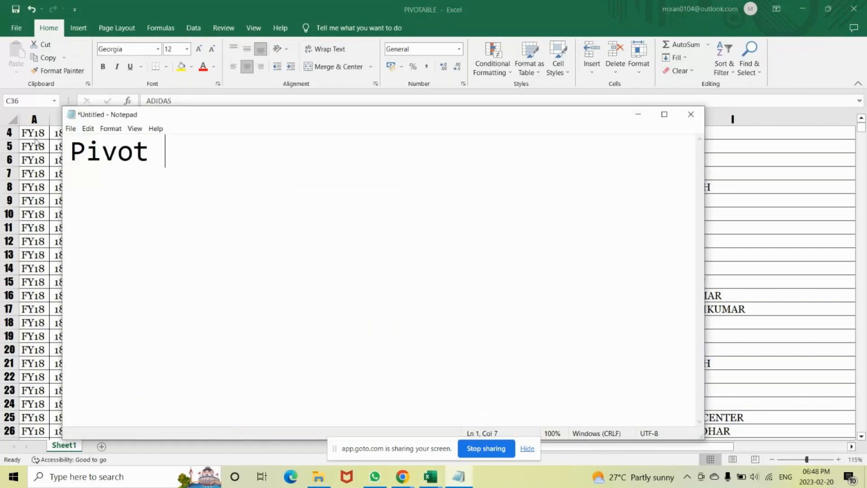
text( table)
key(Return)
text(P)
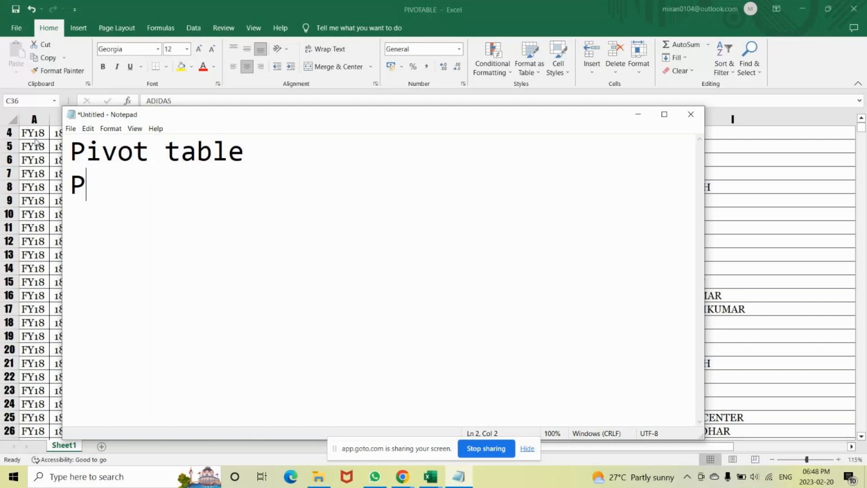
text(ivot c)
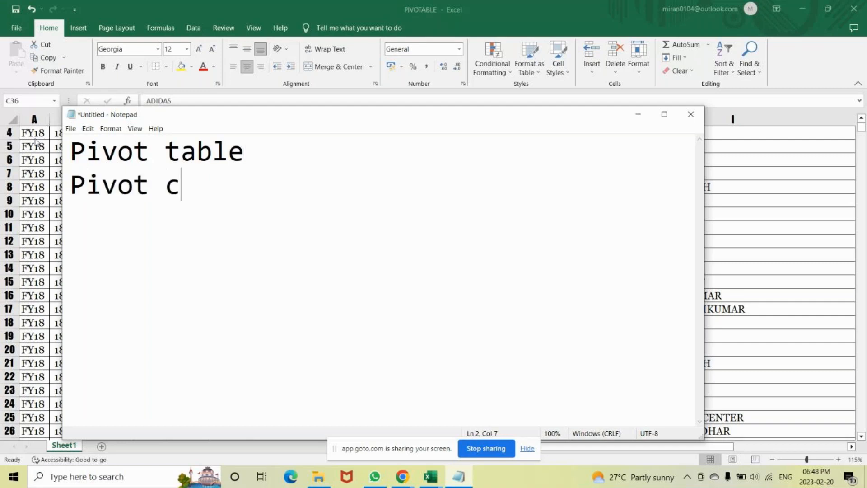
text(hart)
key(Return)
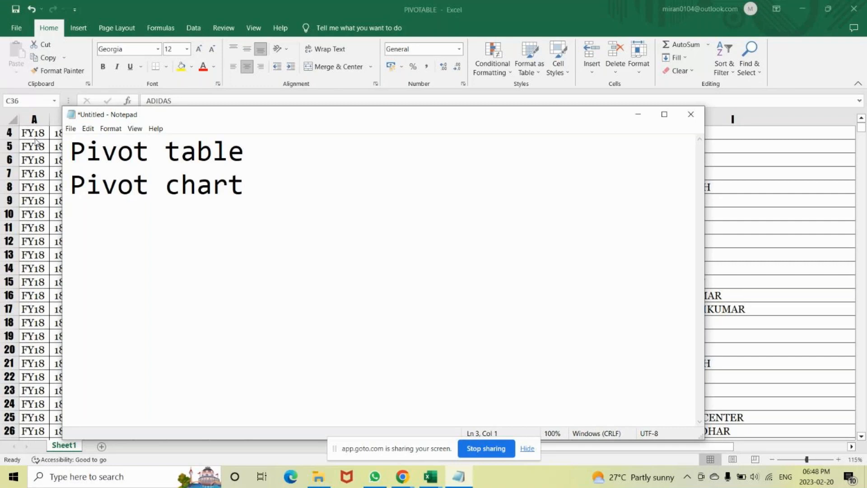
Step: Add "Dynamic dashboard", "slicer" and "data connection" as separate lines below the Pivot chart topic
text(Dynamic )
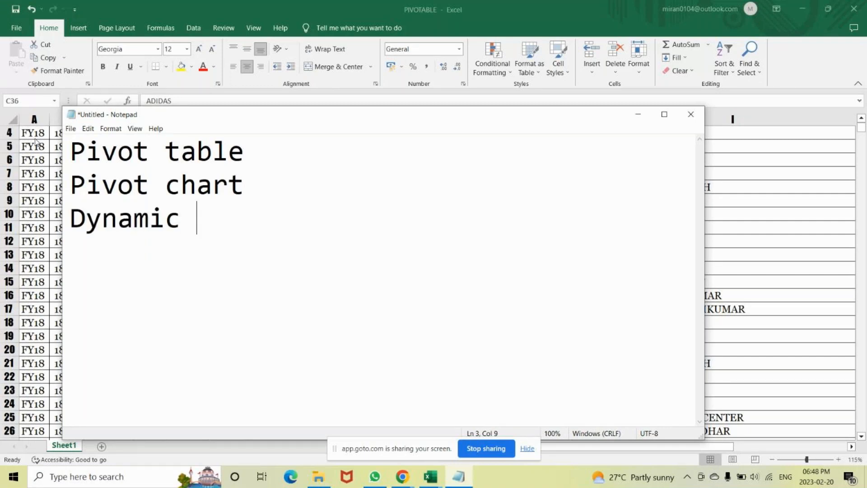
text(dash)
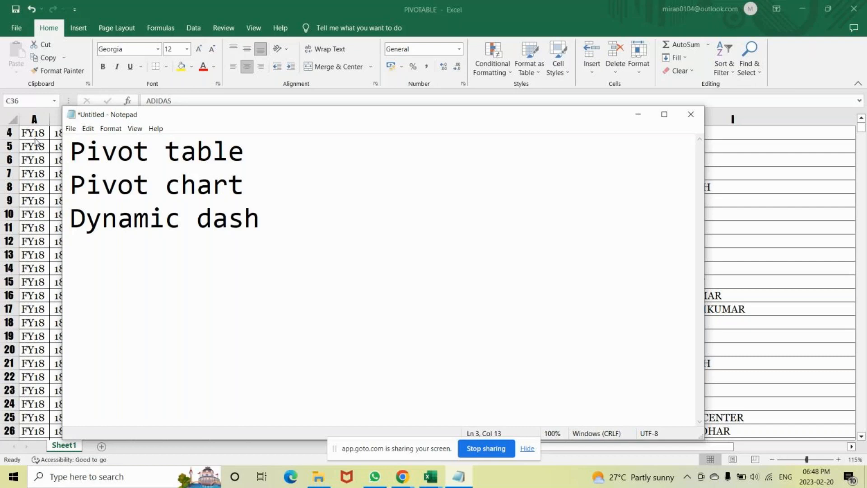
text(board)
key(Return)
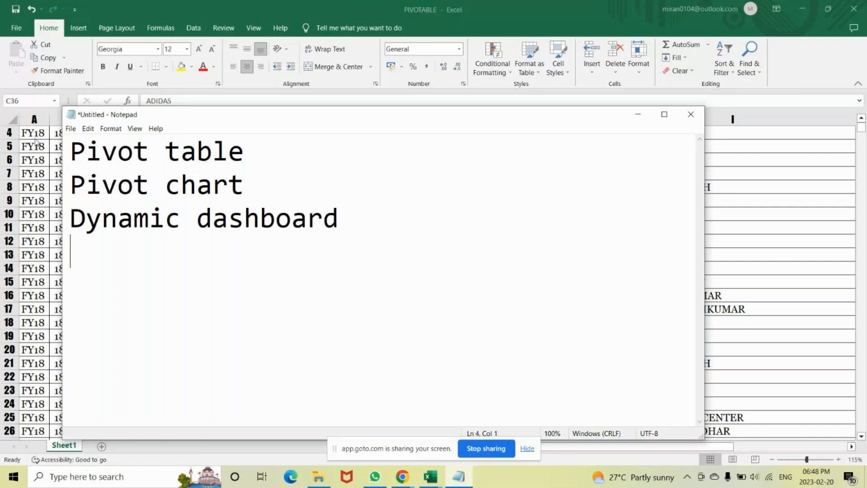
text(Slicer)
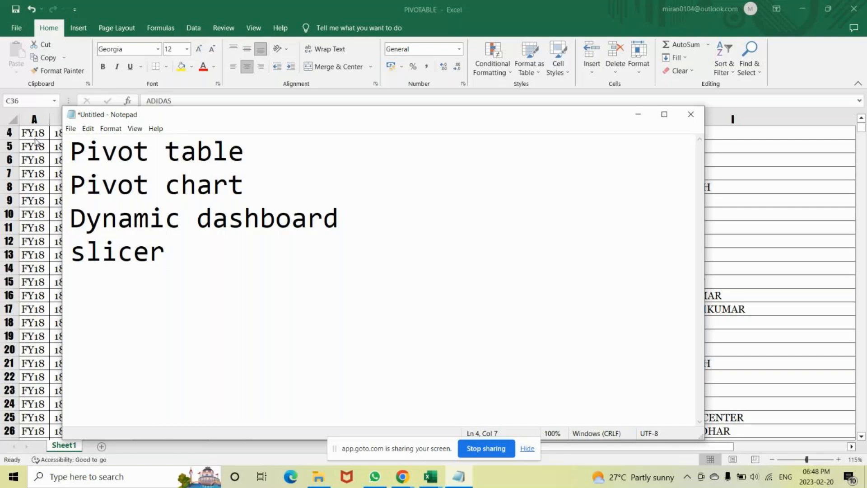
text(data co)
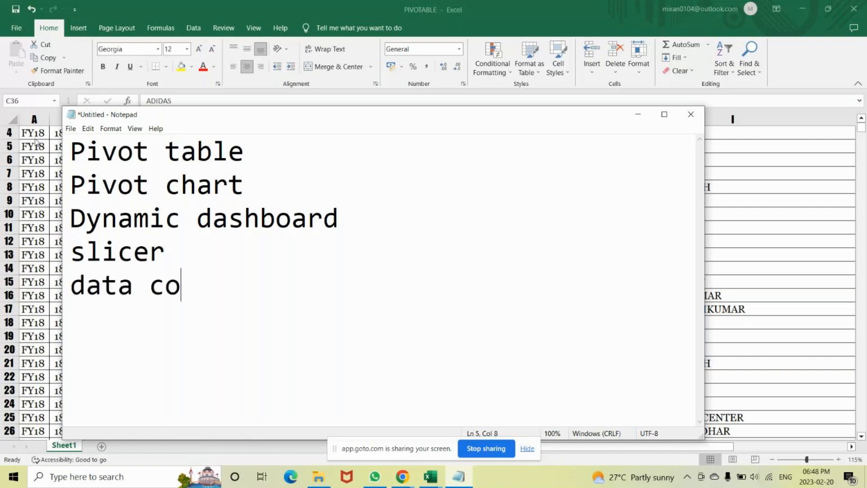
text(nnection)
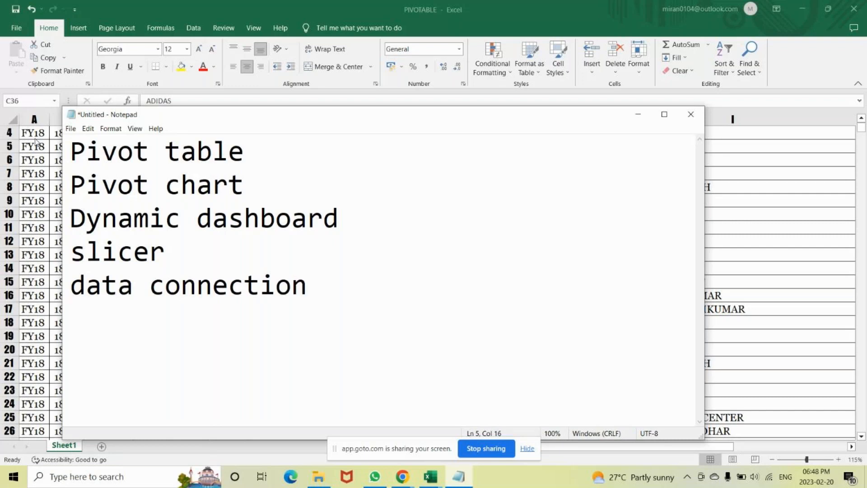
text(.)
Step: Return to the PIVOTABLE workbook in Excel and examine the entries in the BRAND column
key(alt+Tab)
scroll(44, 134, up, 1)
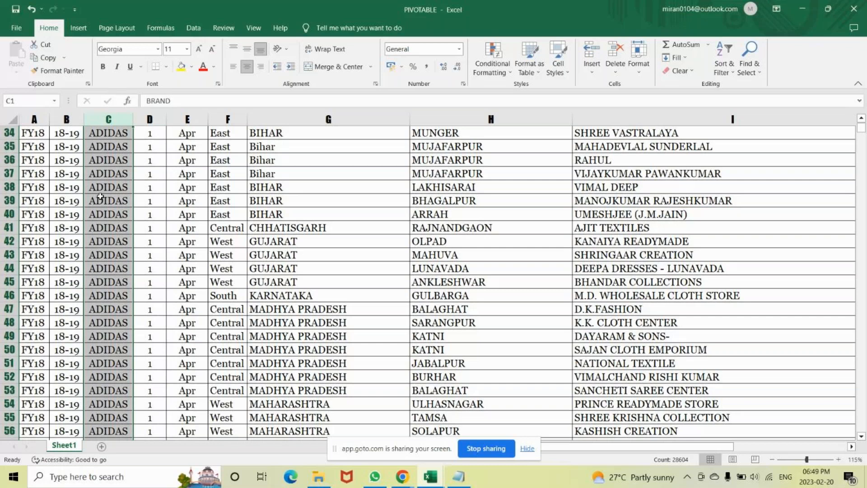
scroll(100, 195, down, 20)
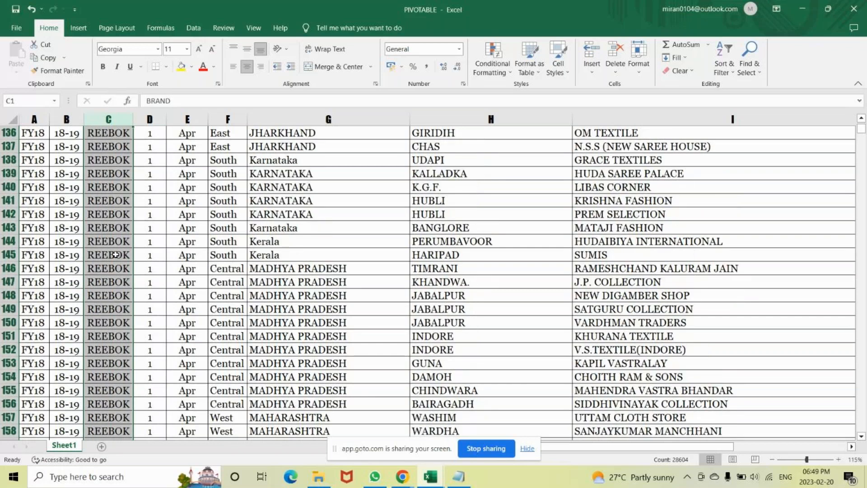
drag(861, 129, 865, 119)
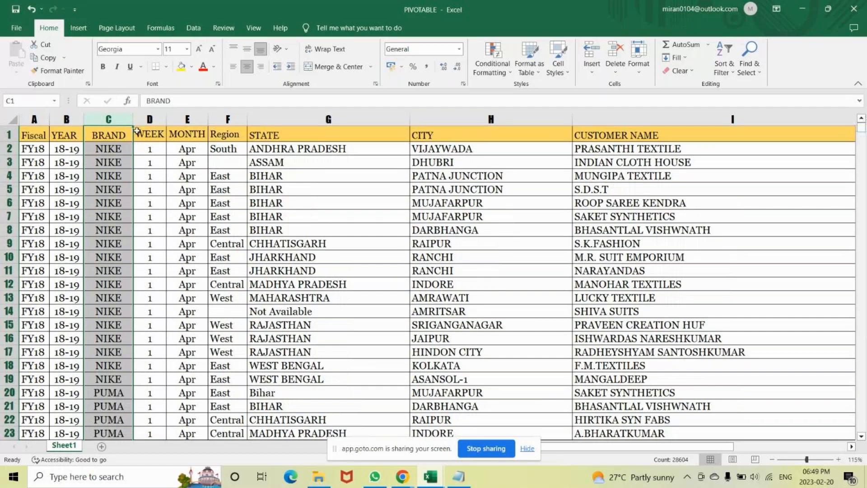
Step: Examine the first record, then the STATE, CITY, CUSTOMER NAME, QTY and AMT columns of the sales data
click(9, 148)
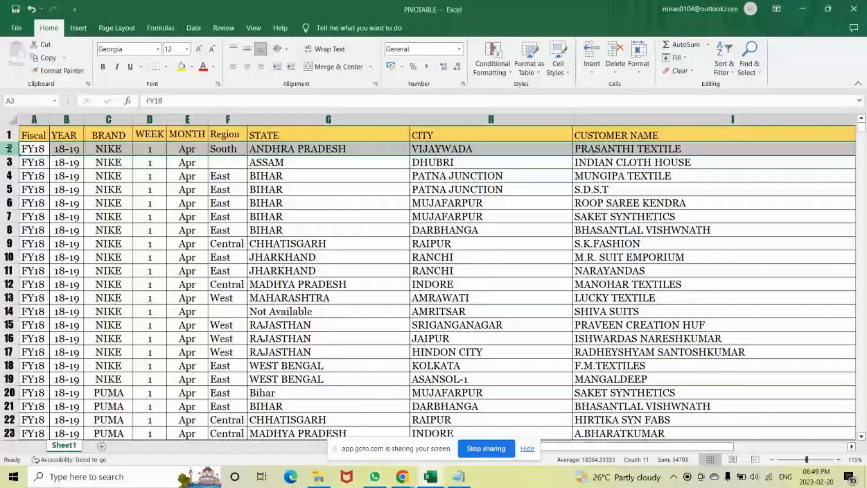
click(181, 149)
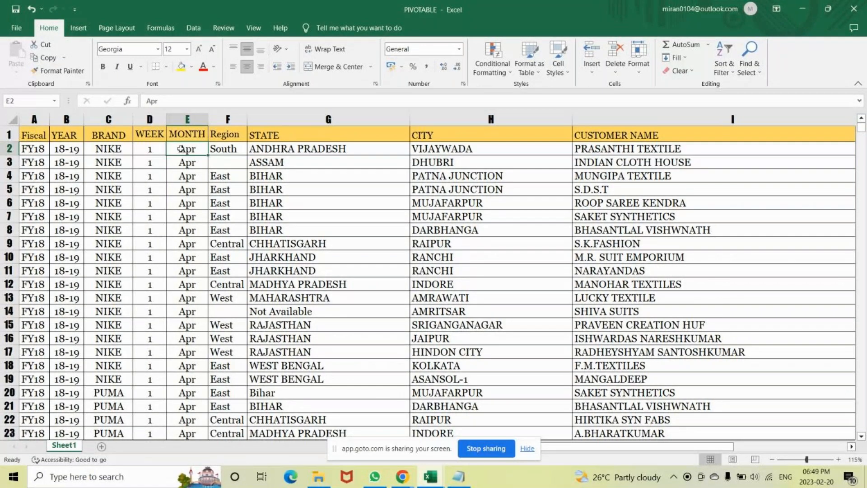
key(Right)
key(Right)
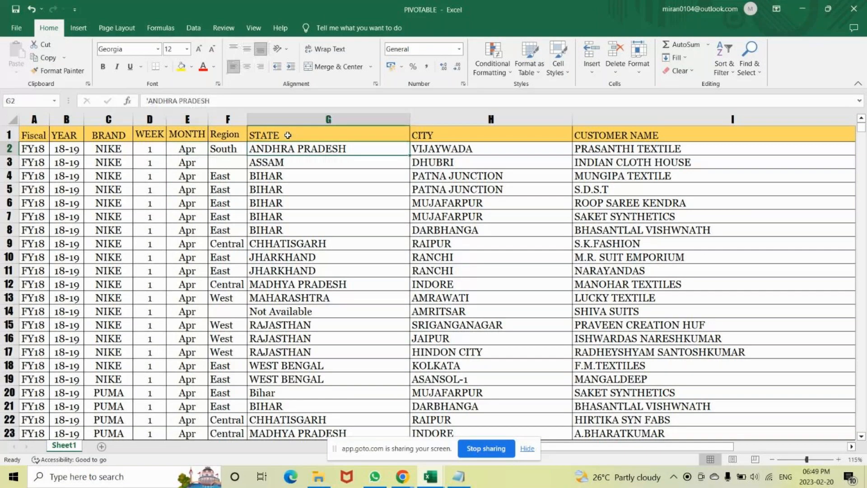
click(295, 114)
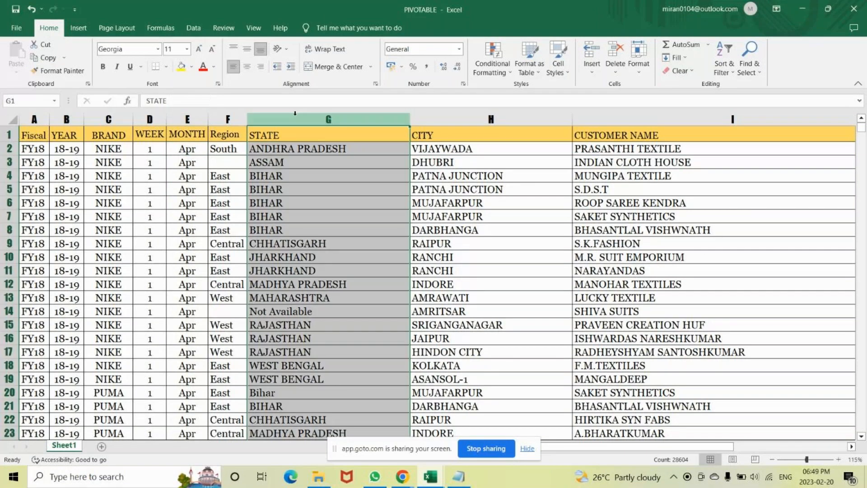
click(495, 119)
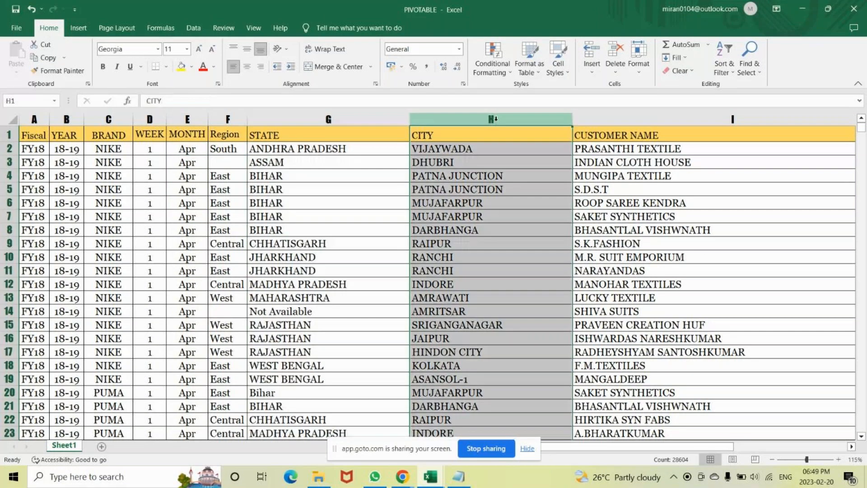
click(645, 118)
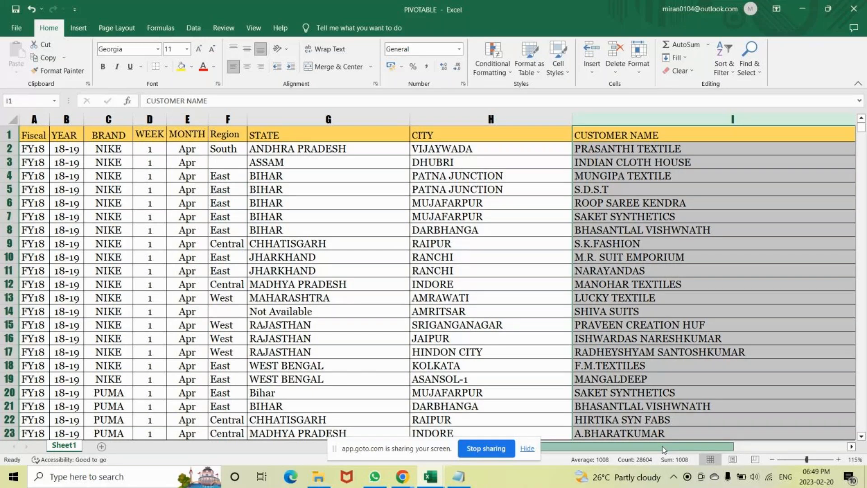
drag(663, 448, 713, 433)
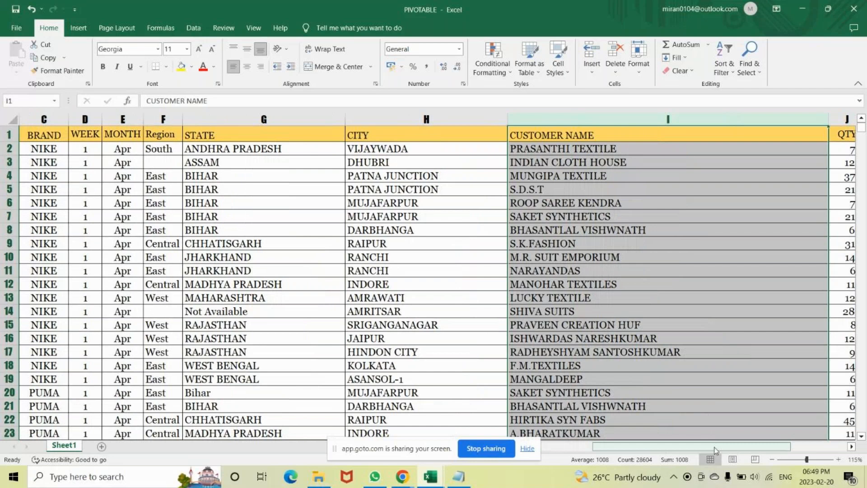
drag(714, 450, 771, 448)
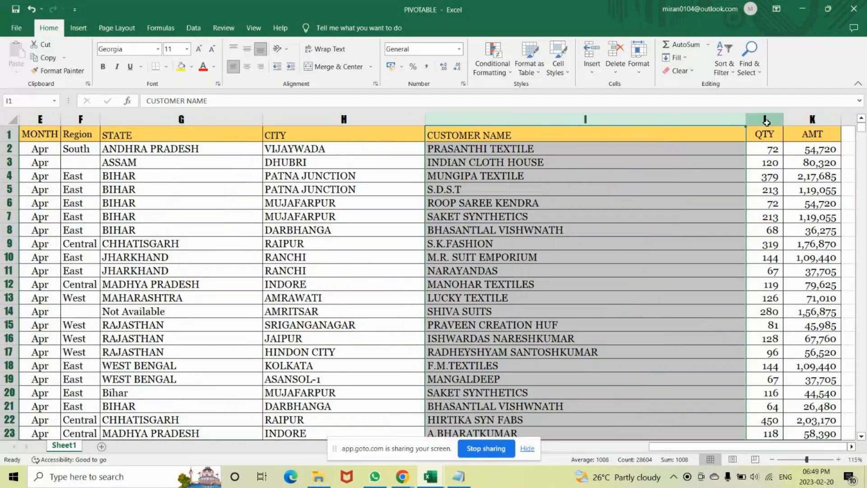
click(811, 118)
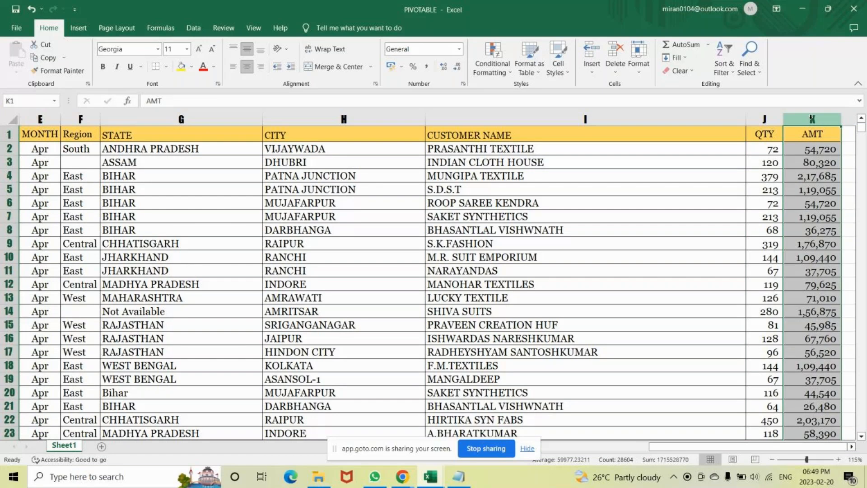
Step: Close the blank Book1 workbook
click(429, 478)
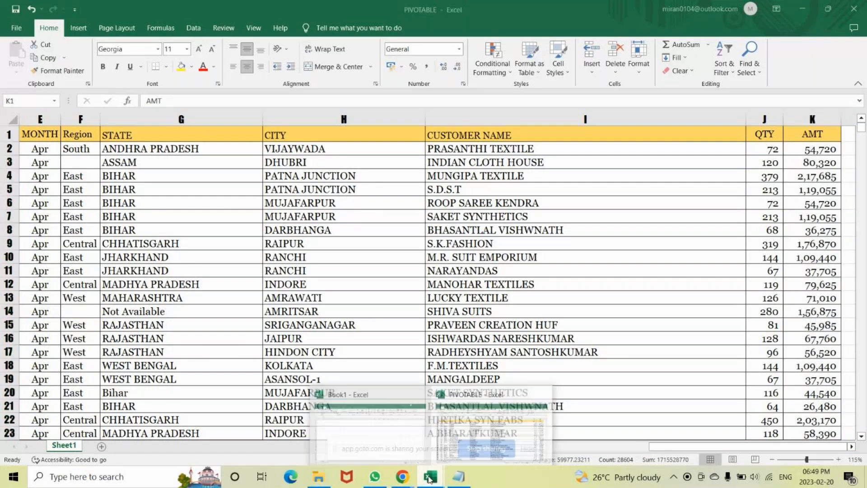
click(423, 393)
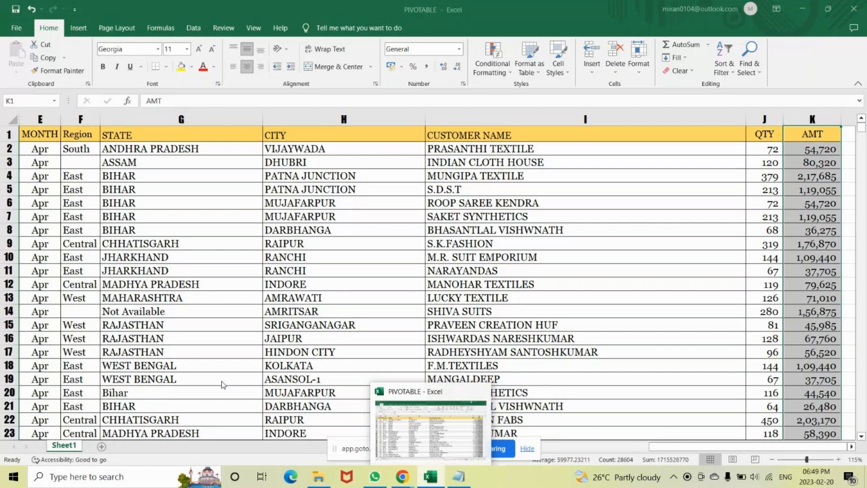
Step: Look through the sales records further down the sheet
scroll(630, 321, down, 1)
scroll(420, 366, down, 20)
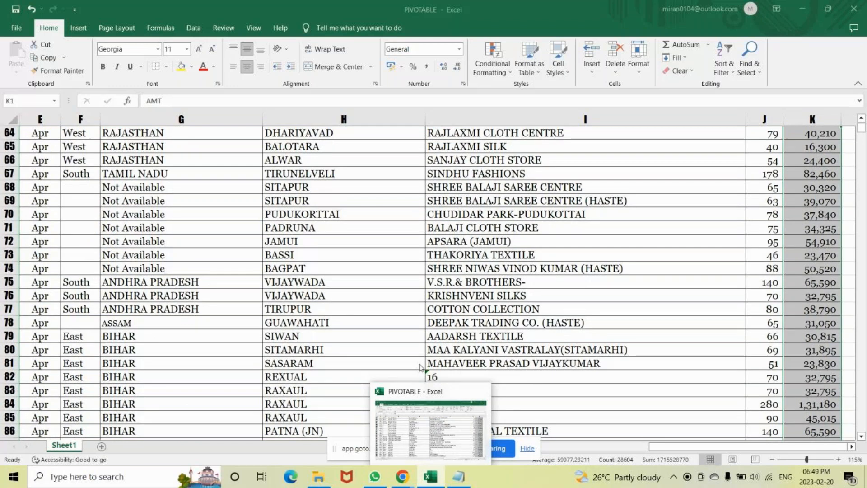
scroll(420, 366, down, 10)
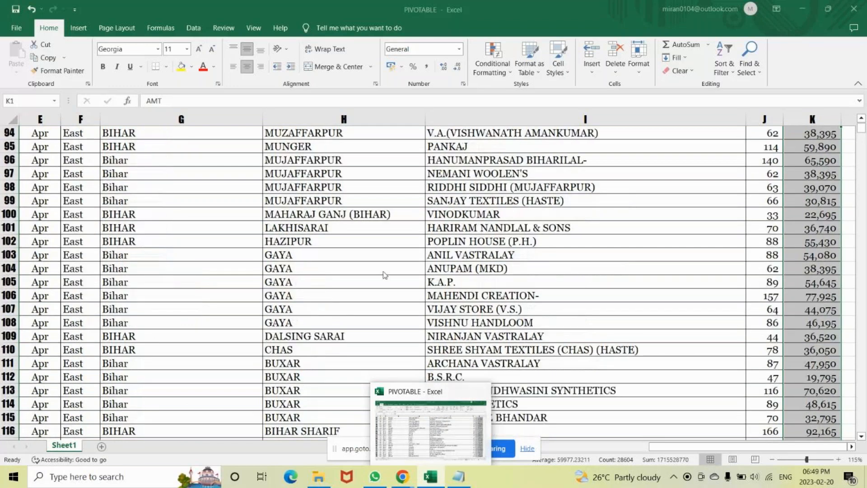
scroll(384, 275, down, 16)
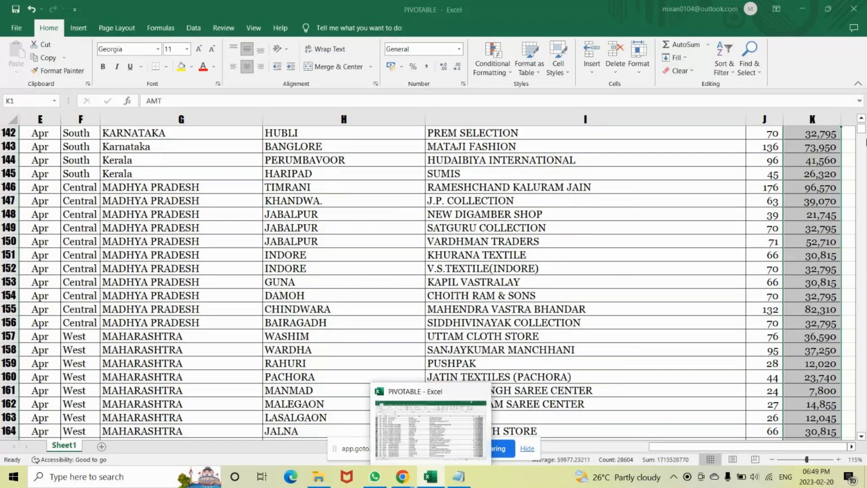
Step: Examine the last records at the end of the sales data, then return to the header row
drag(861, 129, 856, 429)
scroll(33, 264, down, 6)
click(55, 228)
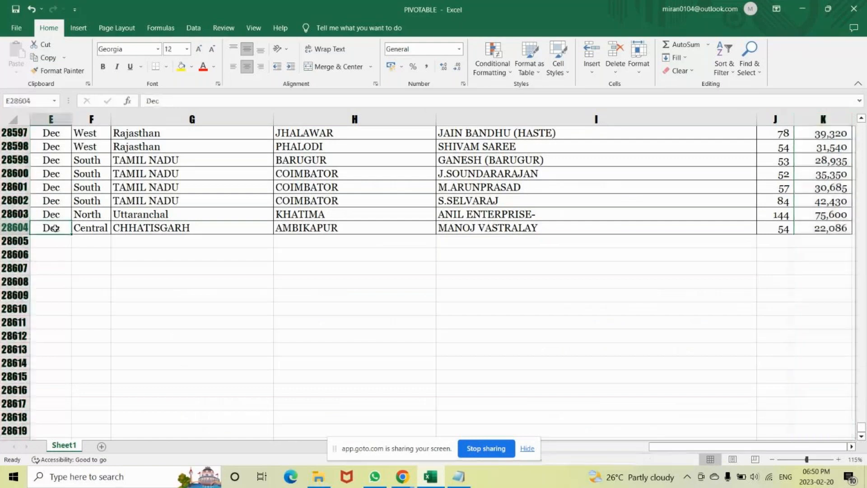
scroll(861, 434, up, 5)
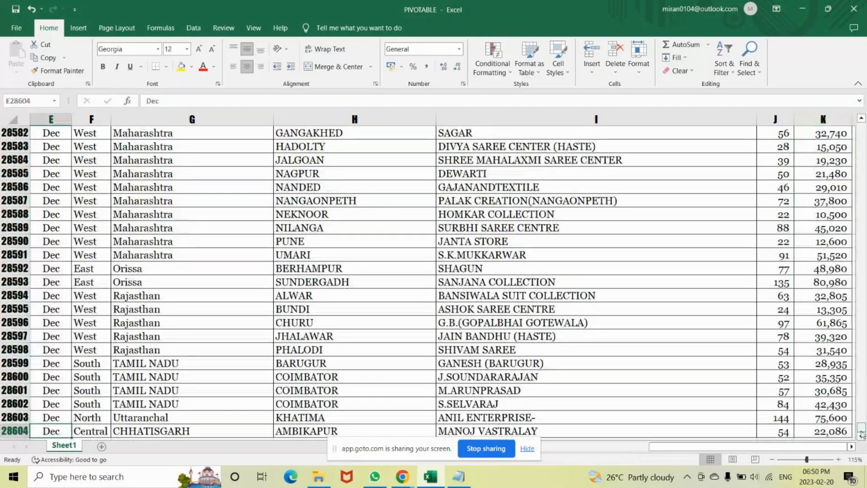
drag(861, 428, 860, 127)
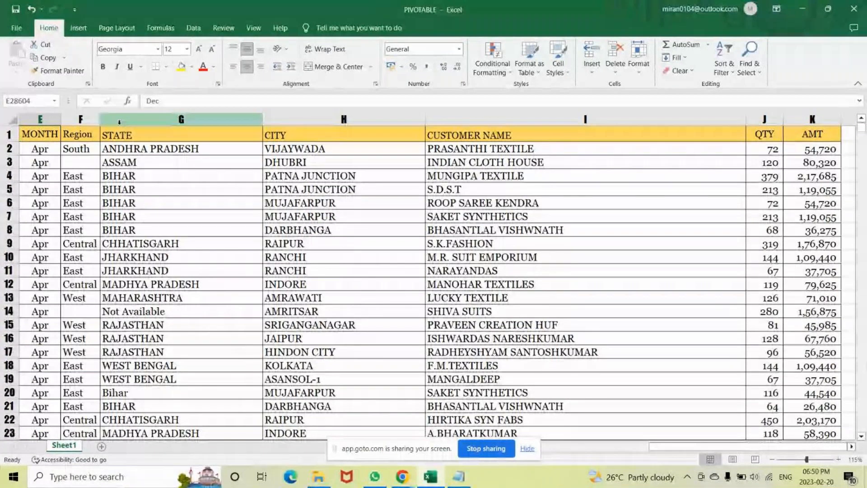
Step: Add a new blank worksheet to the workbook and compare it with the sales data sheet
click(79, 28)
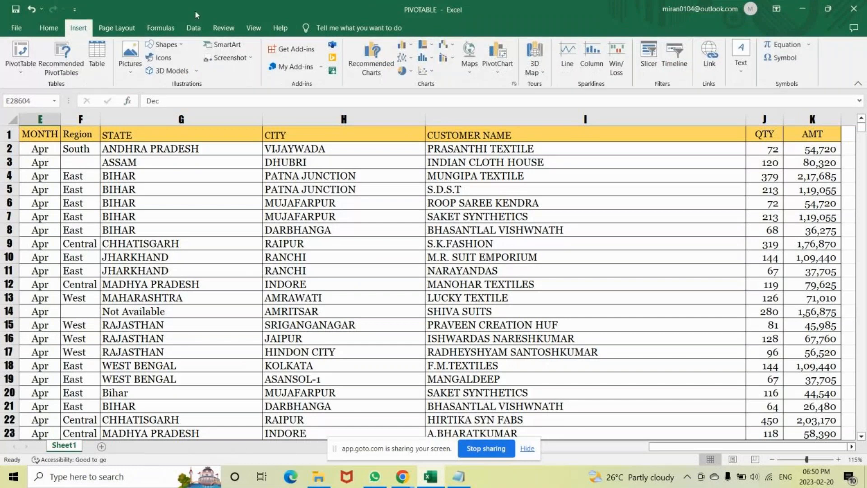
click(49, 28)
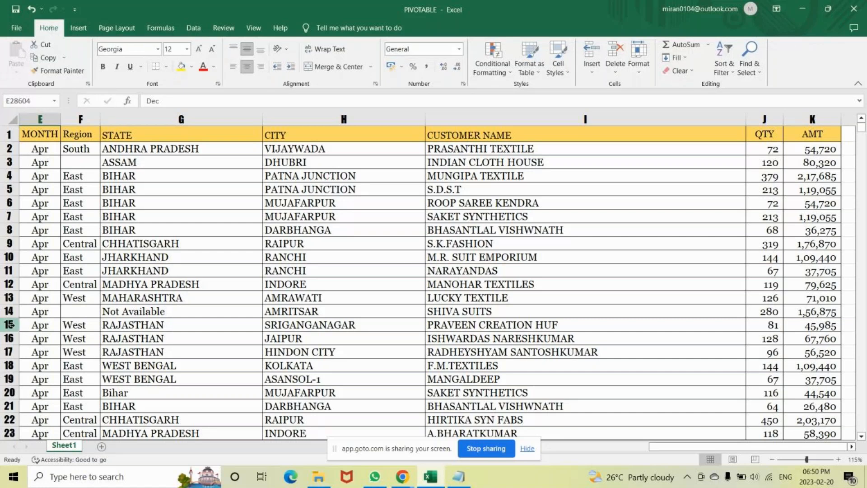
click(102, 446)
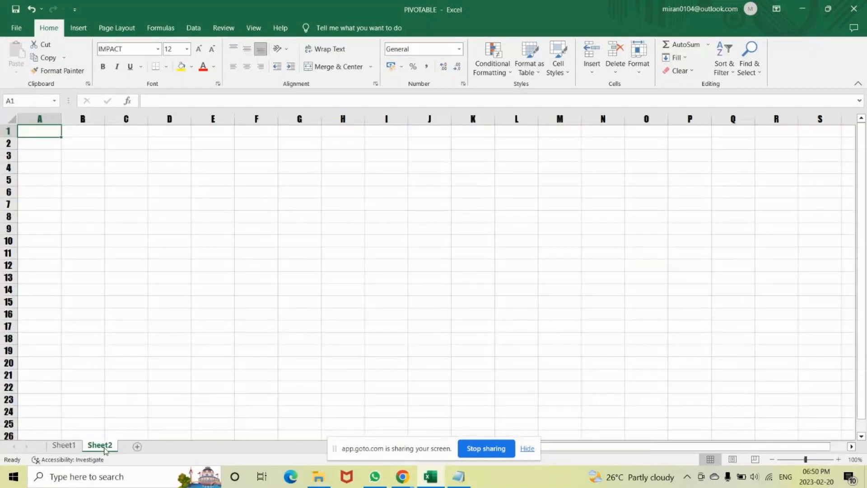
click(70, 447)
click(101, 450)
click(67, 446)
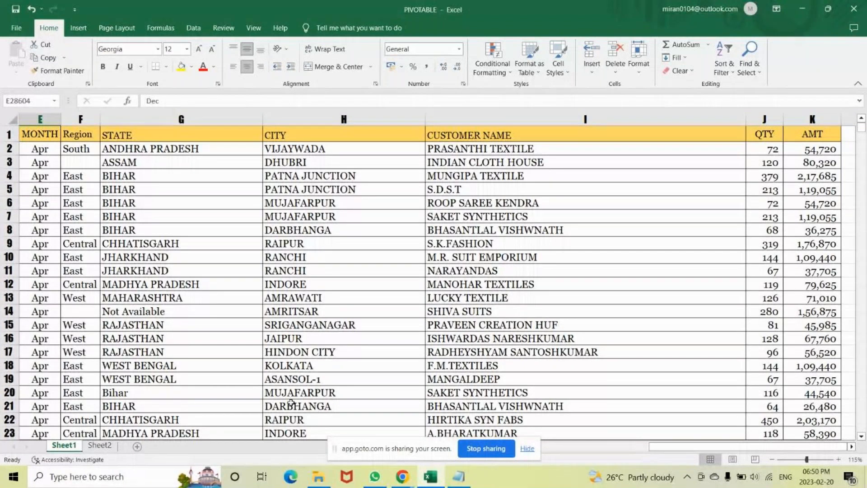
click(99, 446)
click(70, 181)
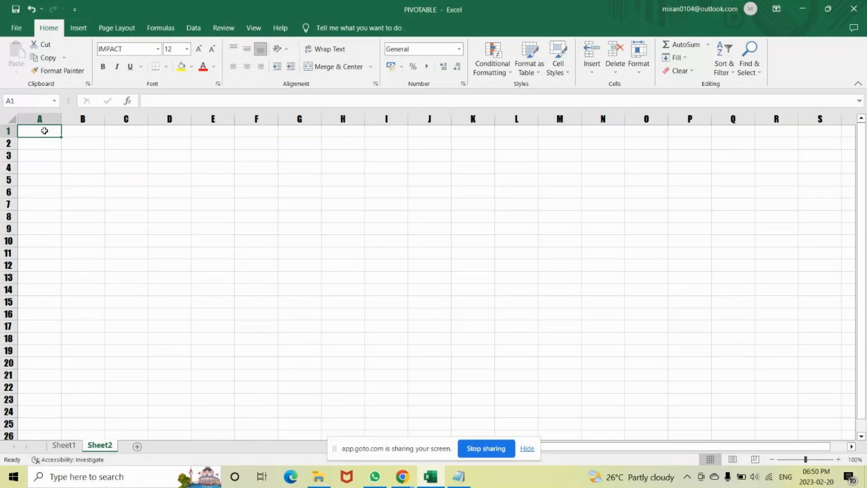
click(76, 30)
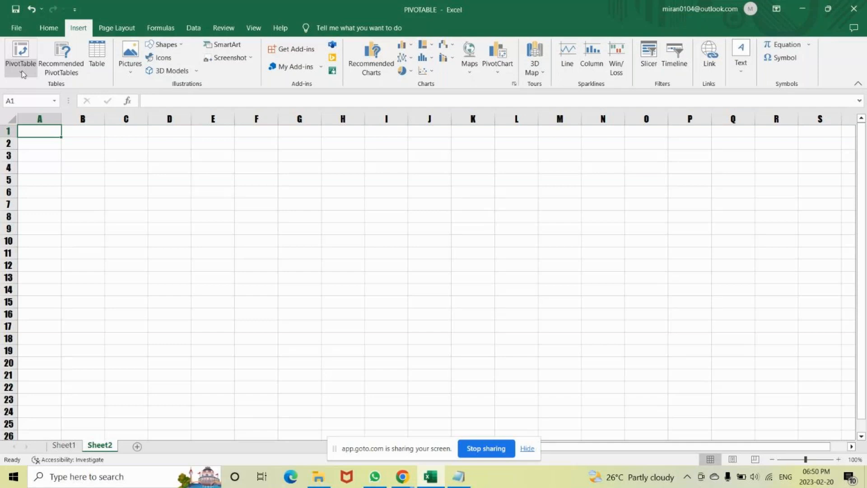
click(20, 53)
drag(143, 325, 411, 185)
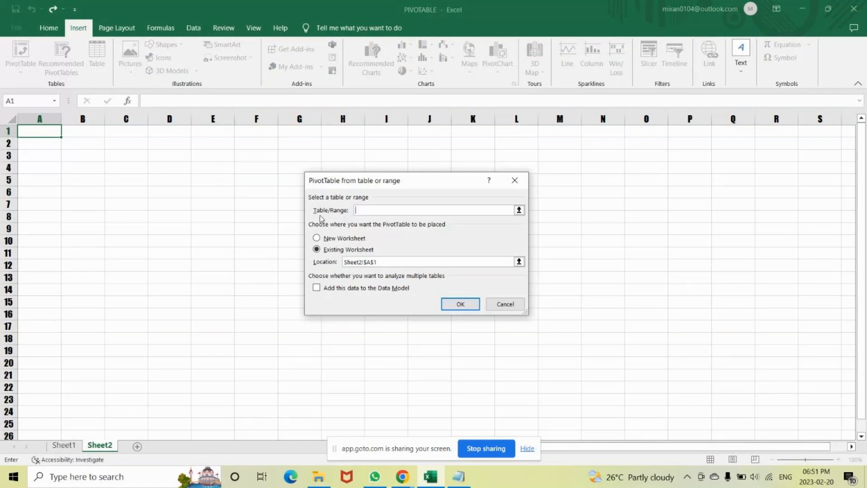
click(61, 446)
click(184, 258)
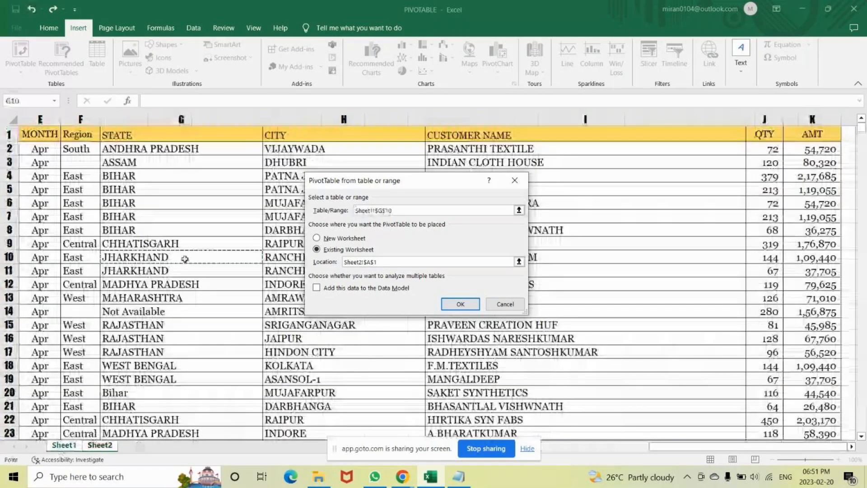
click(513, 186)
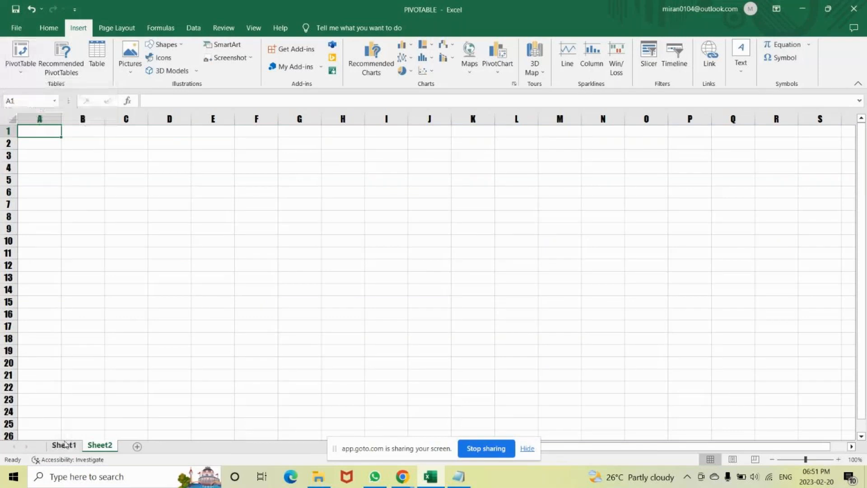
Step: Start a PivotTable from a cell inside the Sheet1 sales data and examine which columns the proposed source range covers
click(64, 445)
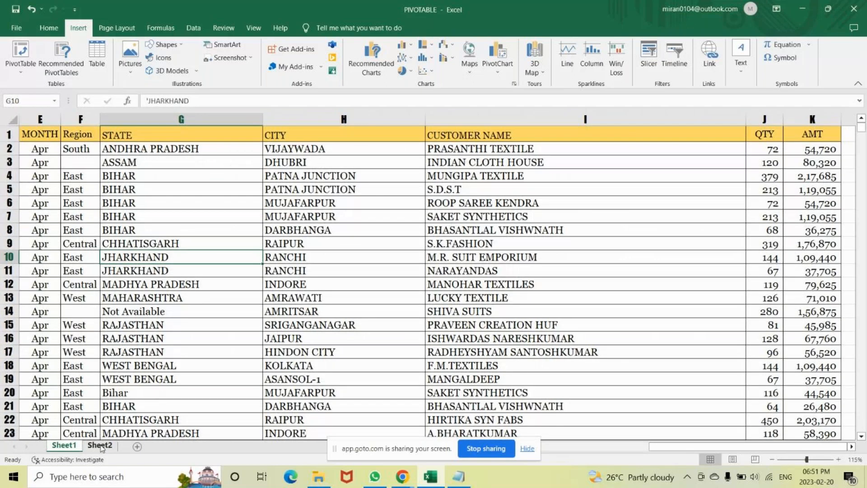
click(392, 269)
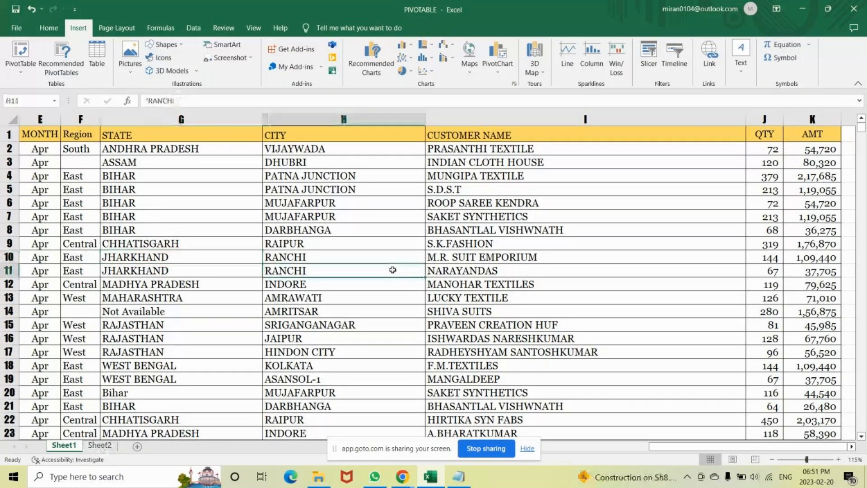
click(465, 284)
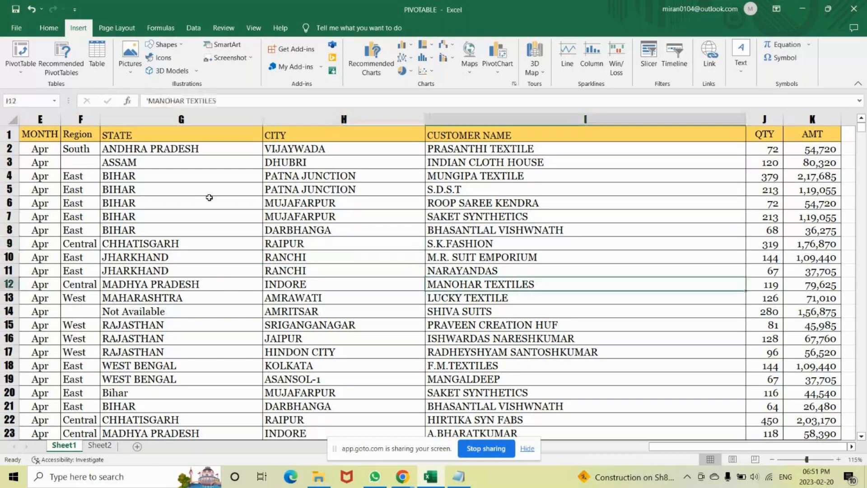
click(348, 234)
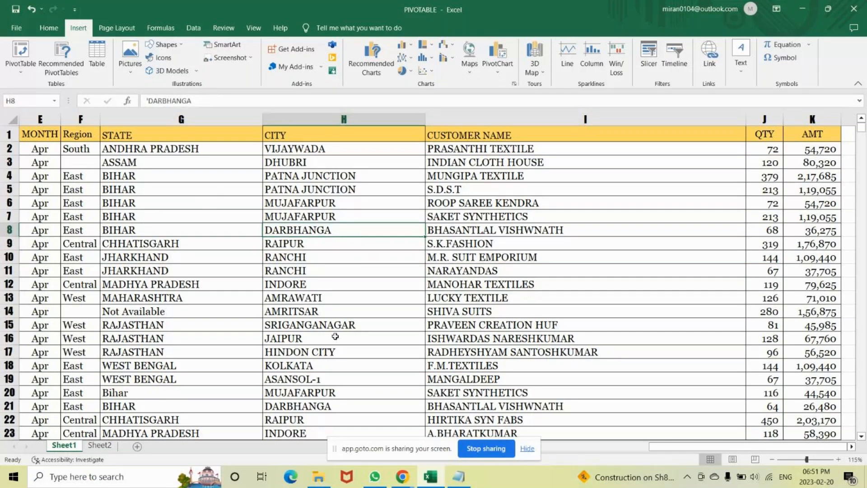
click(22, 66)
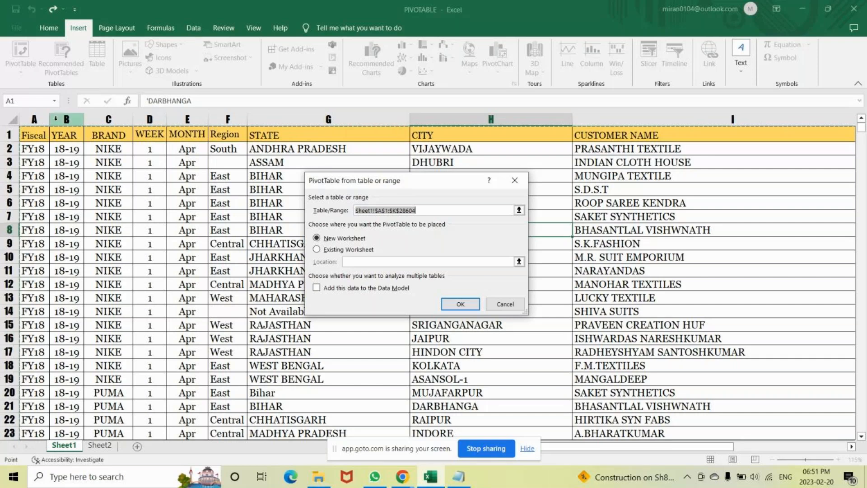
drag(620, 446, 672, 445)
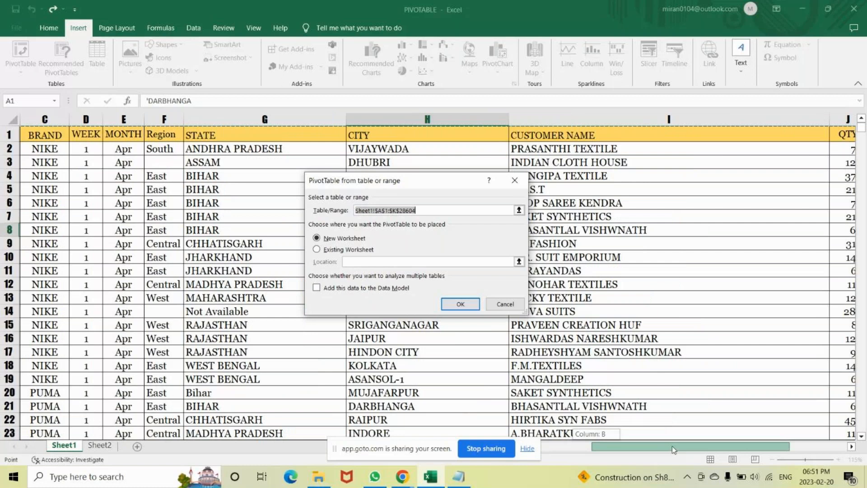
drag(672, 445, 617, 446)
Step: Start a PivotTable from a STATE cell further down the sales data, with Sheet1!$A$1:$K$28604 as the source range
drag(861, 128, 764, 276)
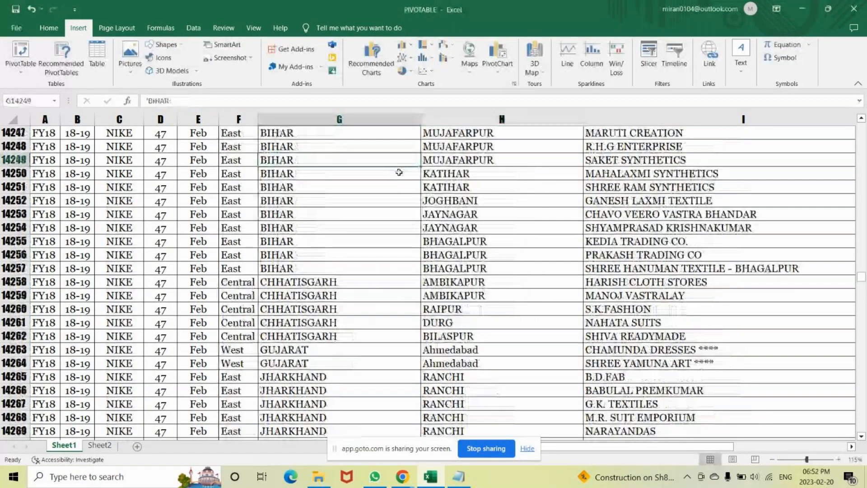
scroll(835, 236, up, 4)
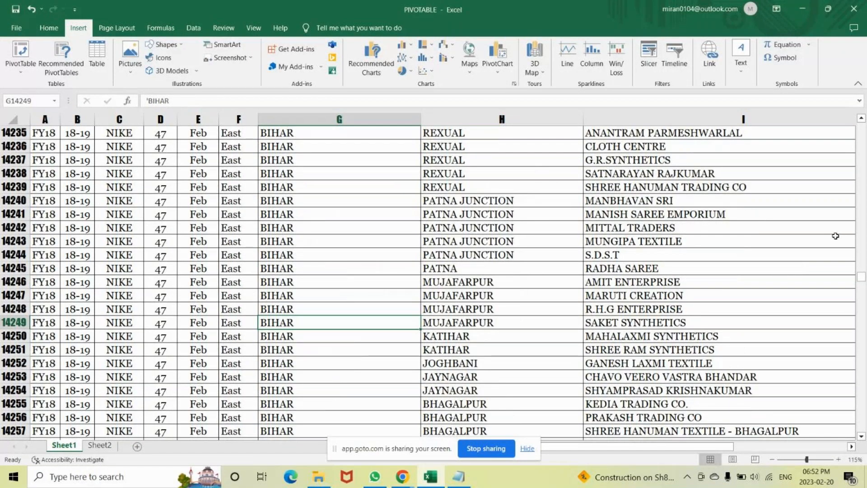
drag(861, 275, 859, 265)
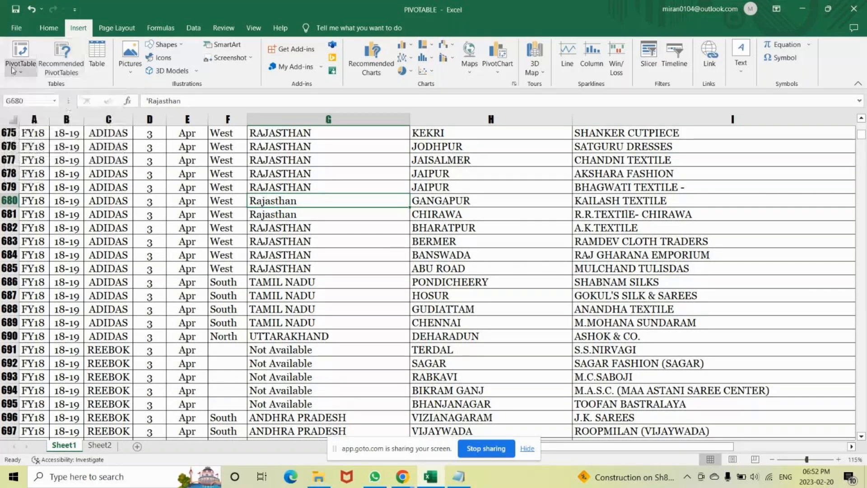
click(21, 51)
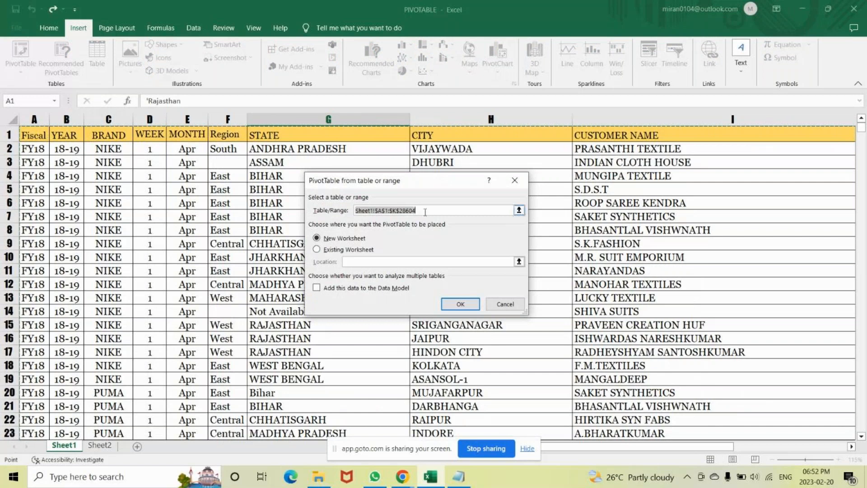
click(450, 211)
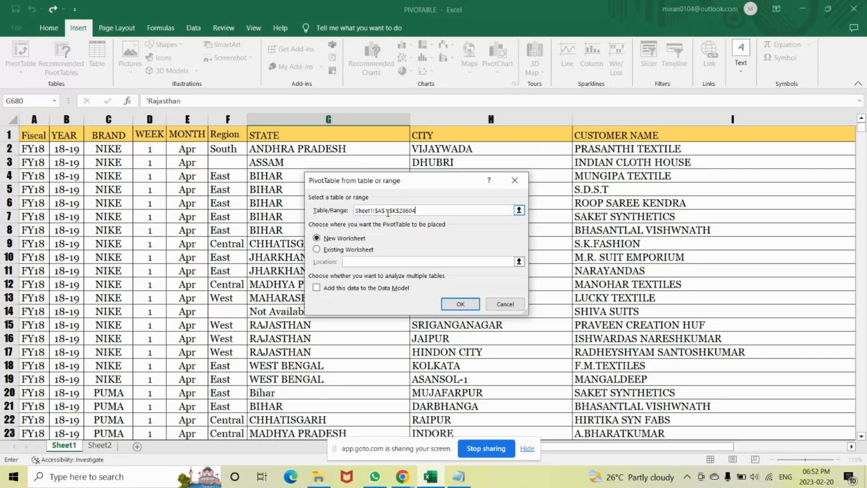
double_click(387, 212)
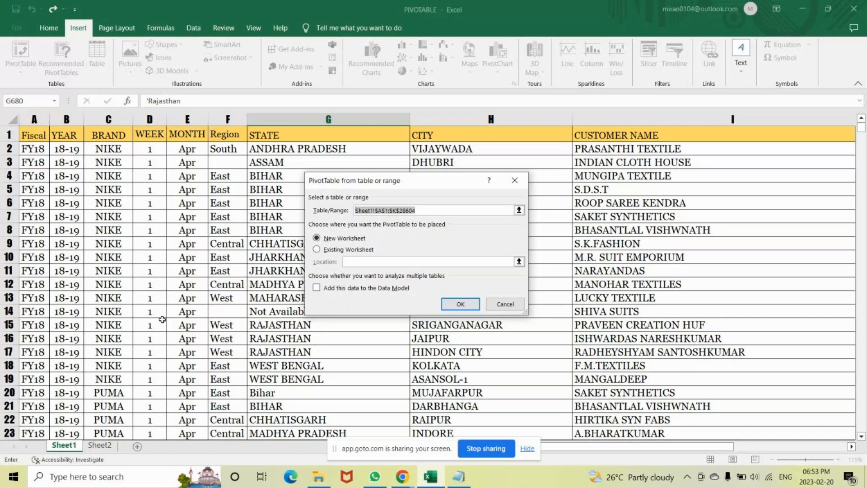
Step: Place the PivotTable in the existing worksheet at Sheet2!$A$1 and create it
click(329, 251)
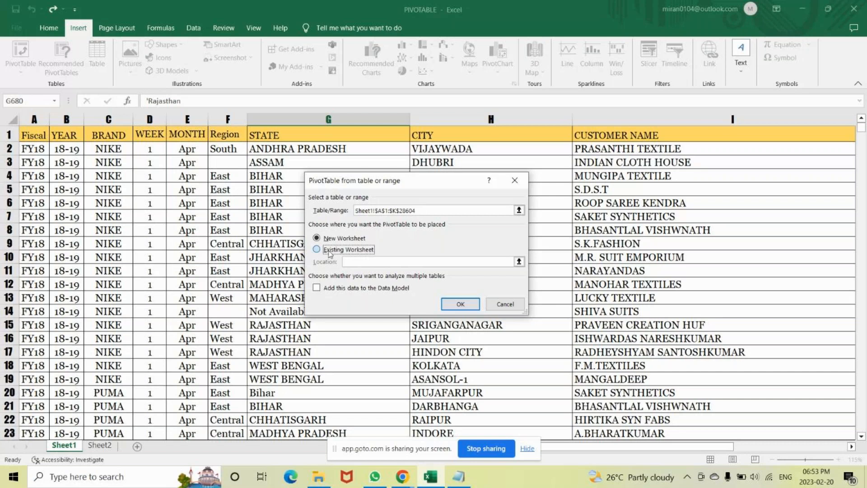
click(329, 252)
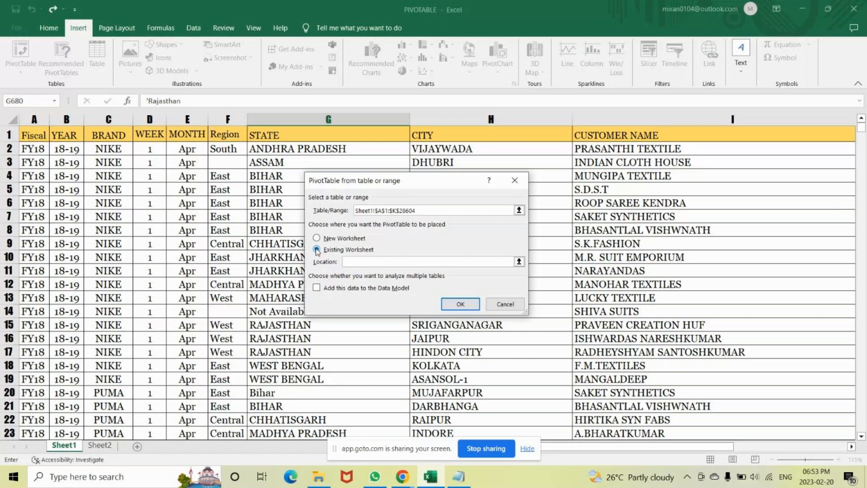
click(101, 446)
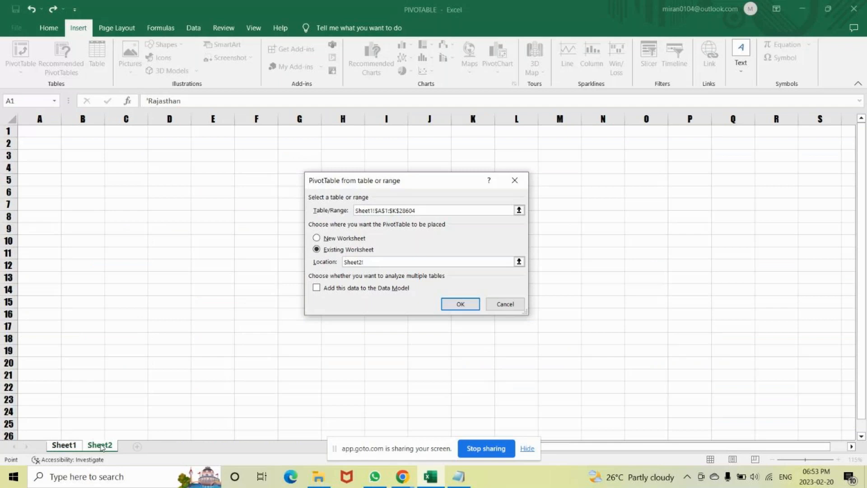
click(41, 133)
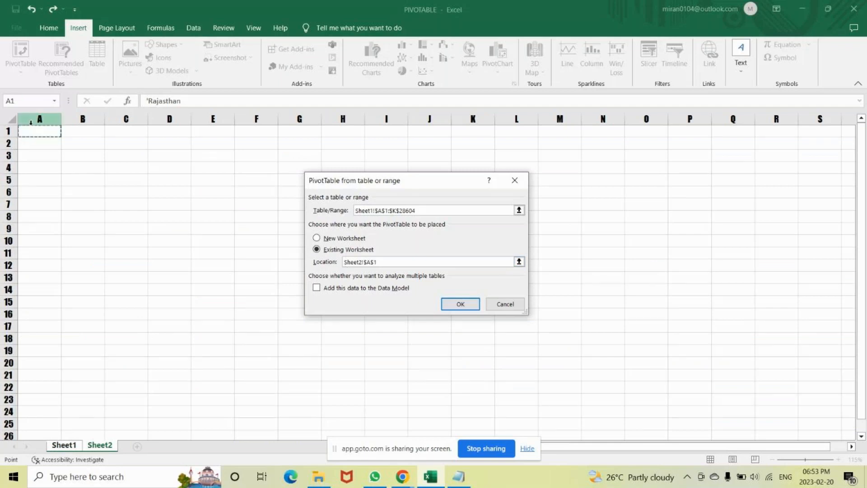
click(458, 306)
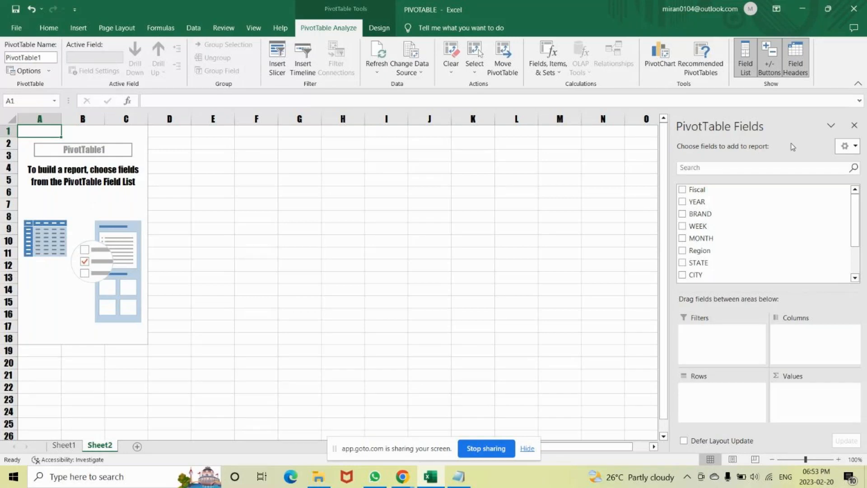
Step: Try the fields-only and 2 by 2 areas-only layouts of the PivotTable field list, settling on Fields Section and Areas Section Side-By-Side
click(854, 148)
click(768, 195)
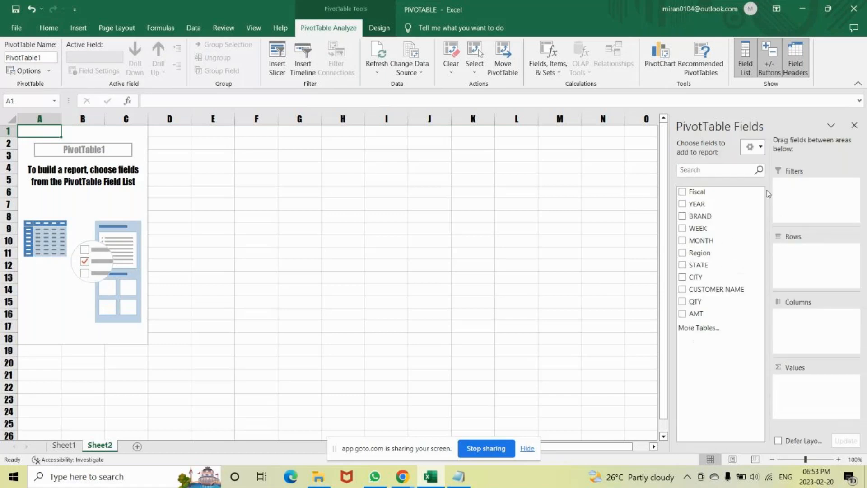
click(761, 147)
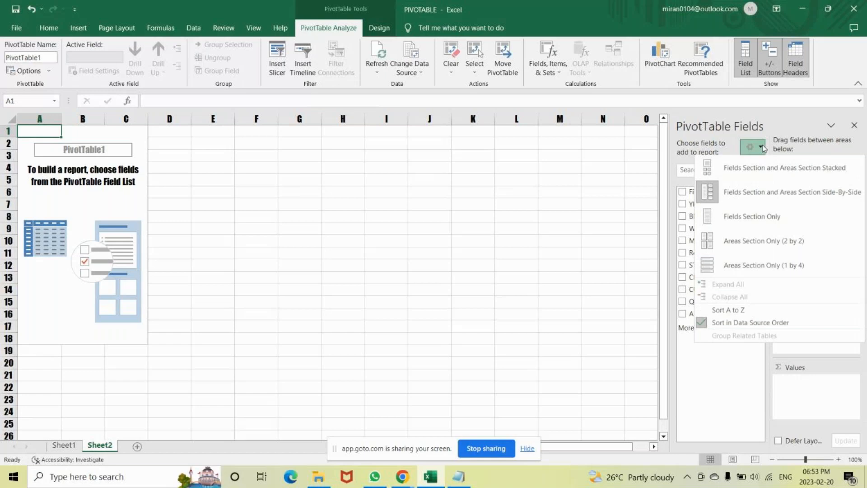
click(745, 216)
click(850, 149)
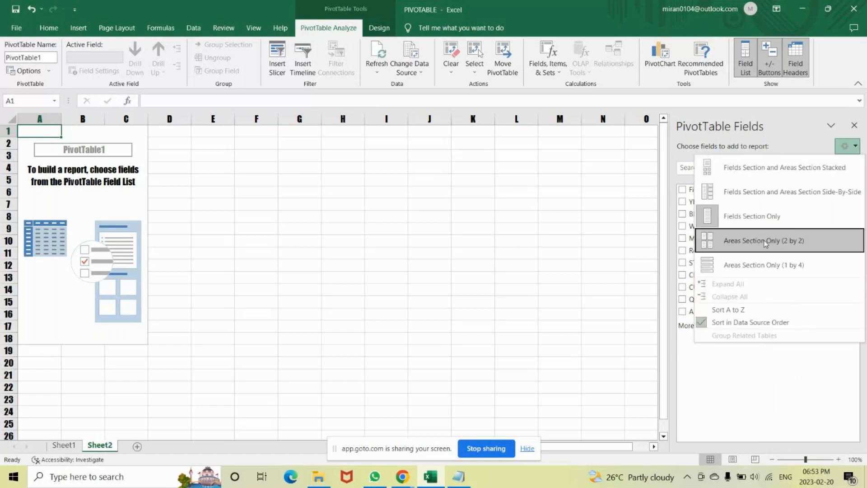
click(763, 238)
click(845, 143)
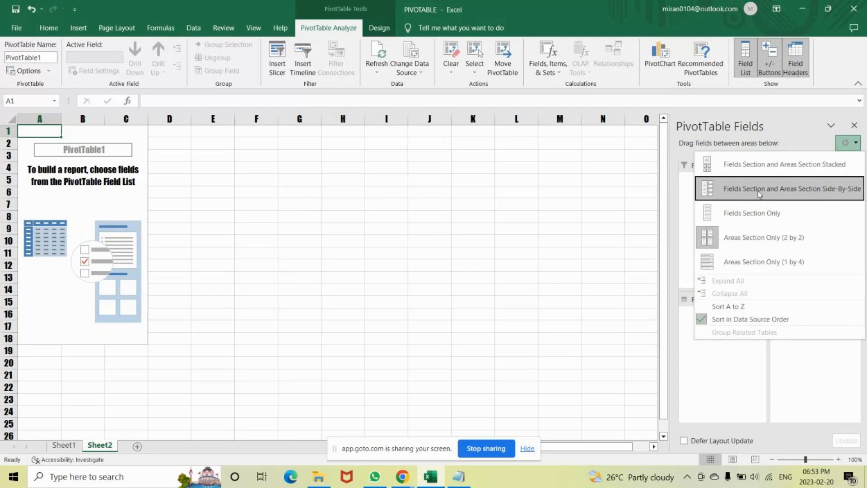
click(834, 192)
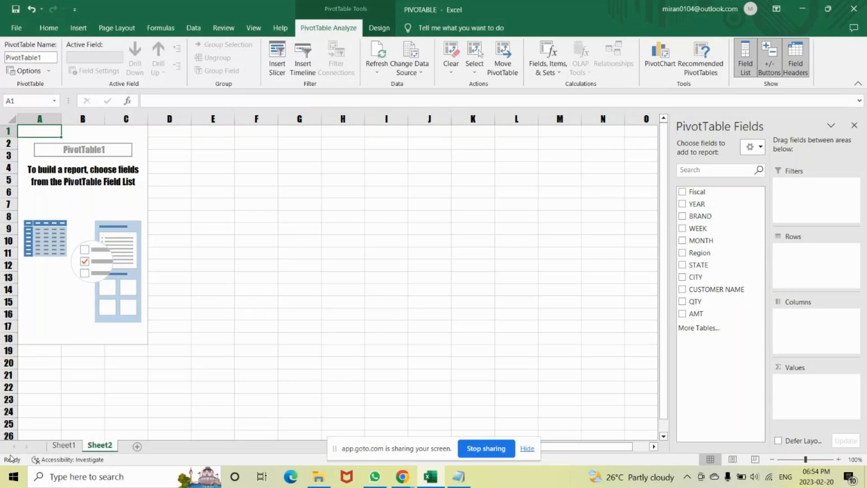
Step: Examine the column headers of the Sheet1 sales data from YEAR to STATE, and return to the empty PivotTable on Sheet2
click(64, 445)
click(63, 134)
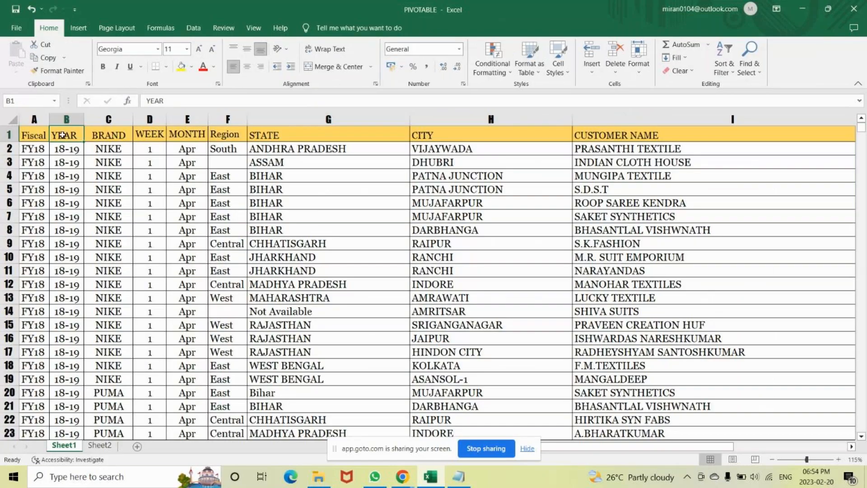
click(124, 134)
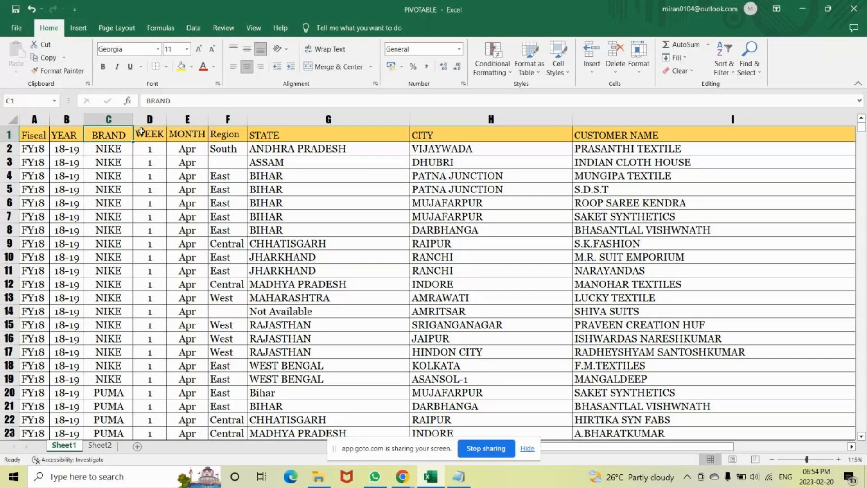
click(188, 133)
key(Right)
key(Right)
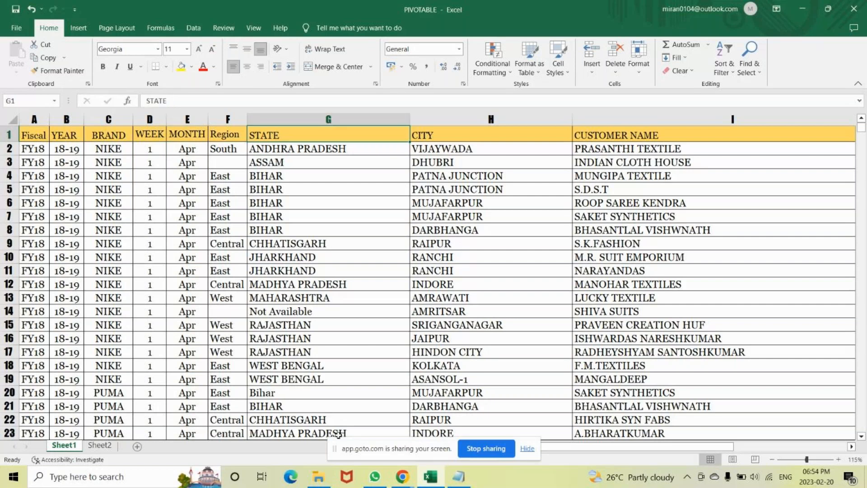
click(99, 445)
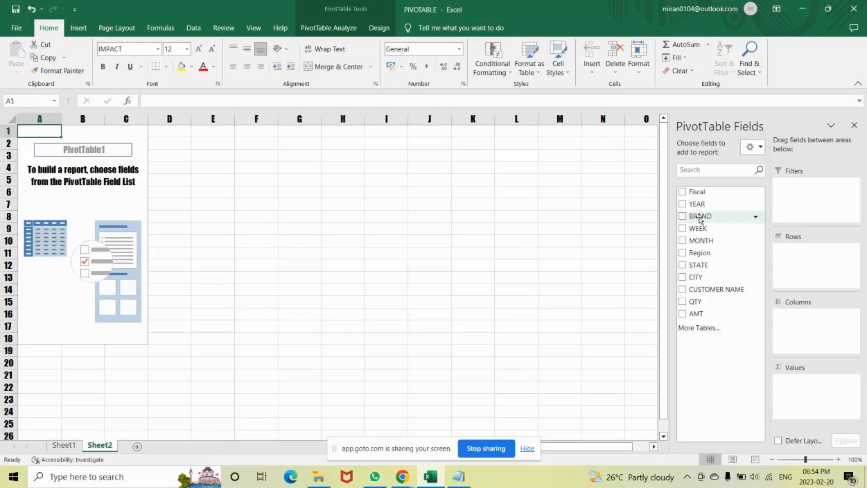
Step: Build the PivotTable at A1 with BRAND as rows and the sum of AMT as values
drag(699, 217, 714, 207)
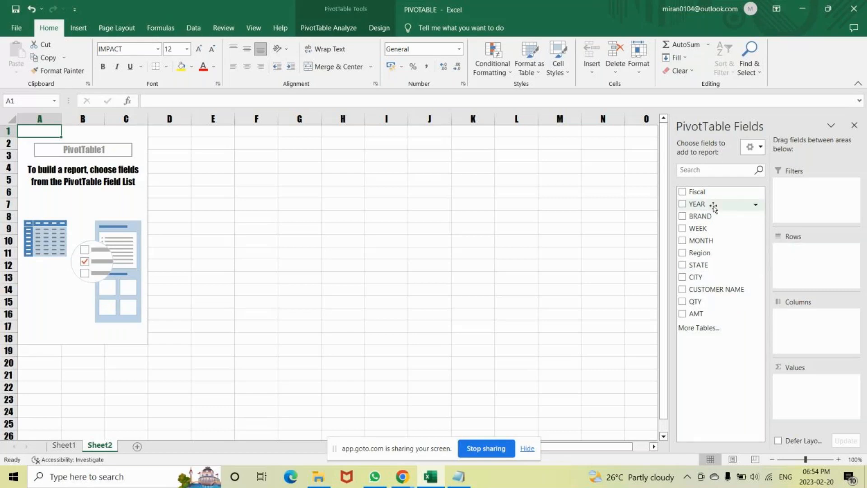
drag(714, 217, 805, 253)
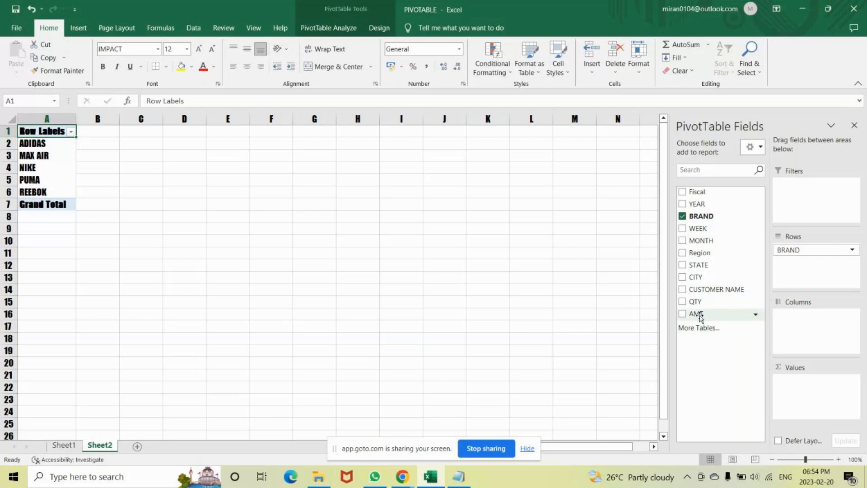
drag(700, 315, 810, 396)
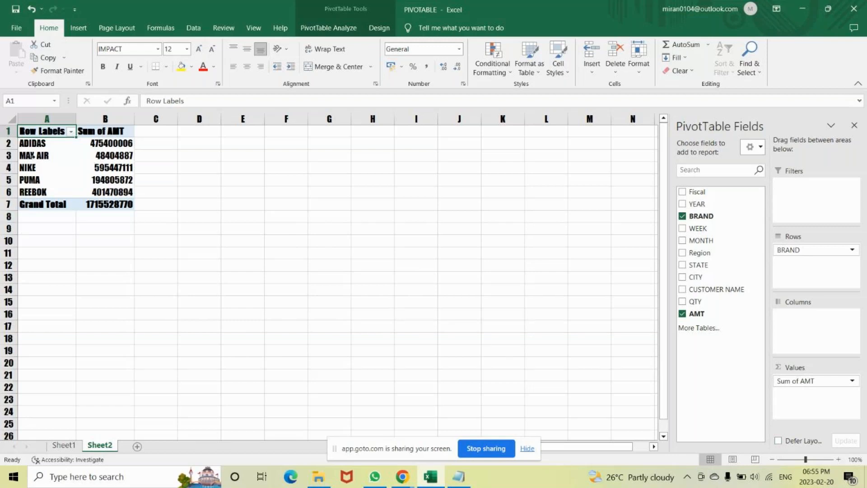
click(34, 162)
click(39, 131)
drag(39, 130, 96, 192)
click(199, 167)
Step: Apply the Medium PivotTable style with black header and grand total rows to the brand PivotTable, after browsing the Light, Medium and Dark styles
click(75, 159)
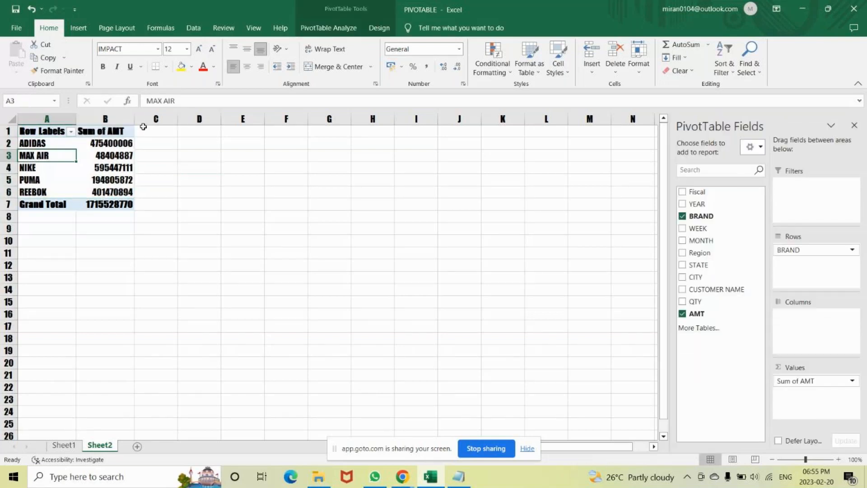
click(379, 29)
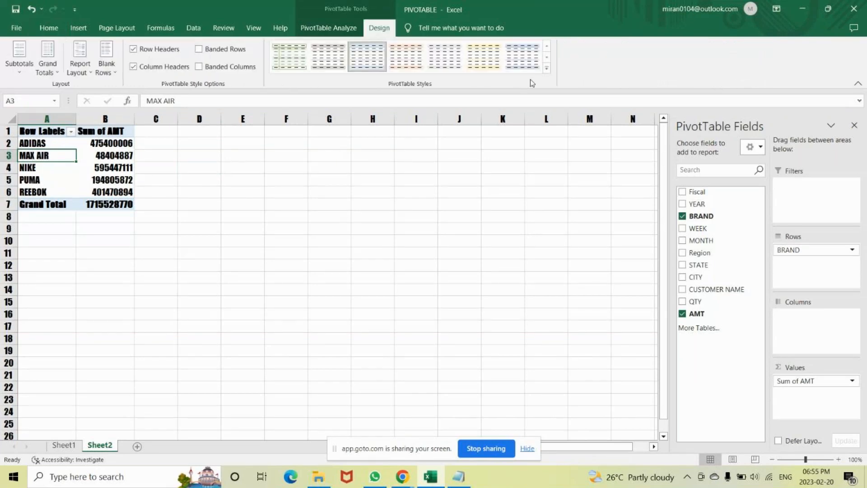
click(546, 68)
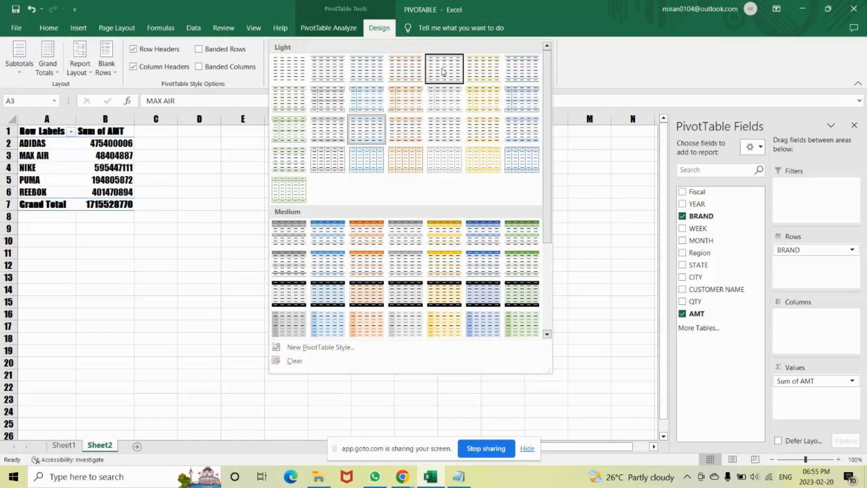
click(546, 335)
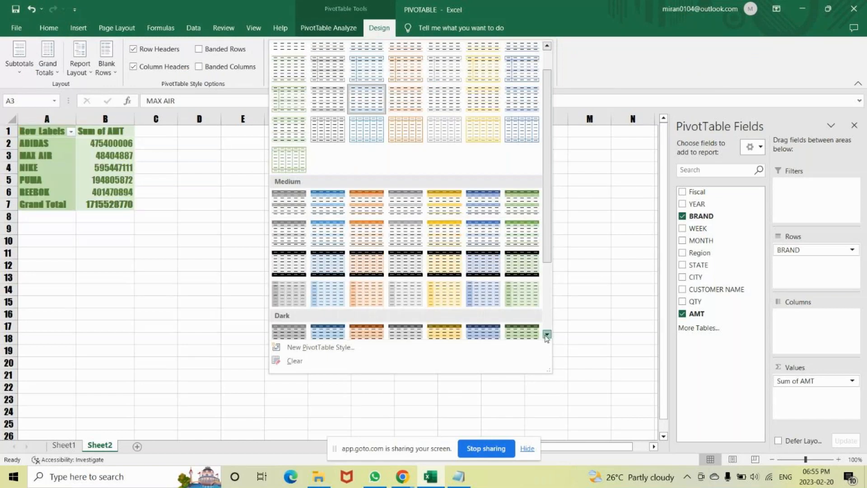
click(546, 336)
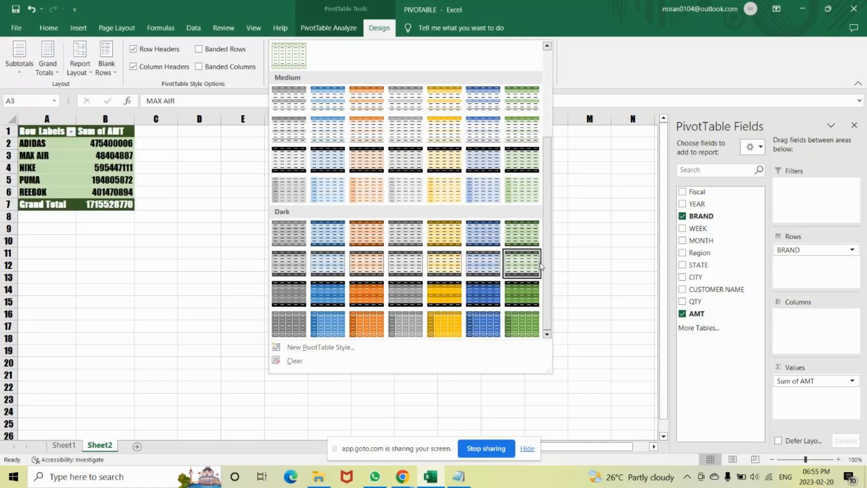
drag(546, 149, 545, 62)
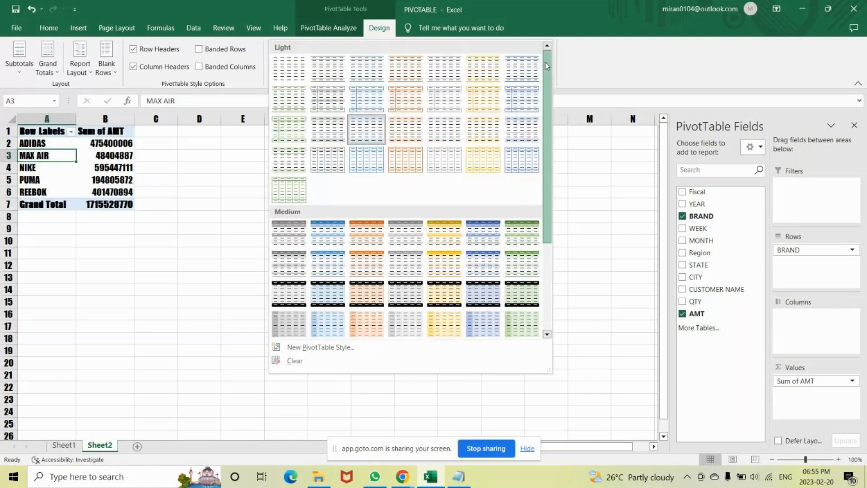
click(293, 297)
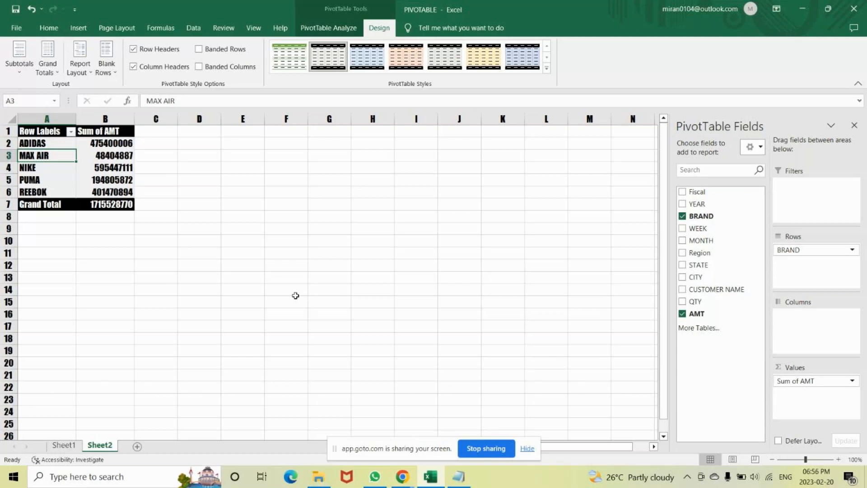
Step: Create a second PivotTable from Sheet1!$A$1:$K$28604, placed in the existing worksheet at Sheet2!$D$1
click(63, 445)
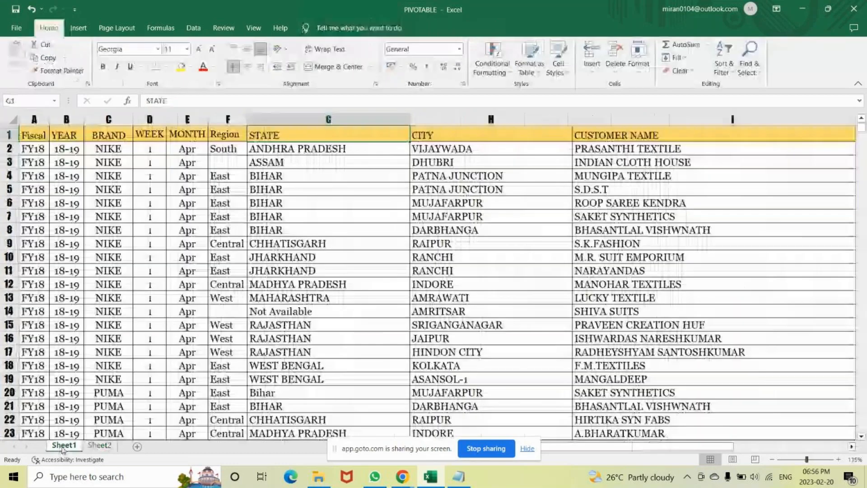
click(326, 216)
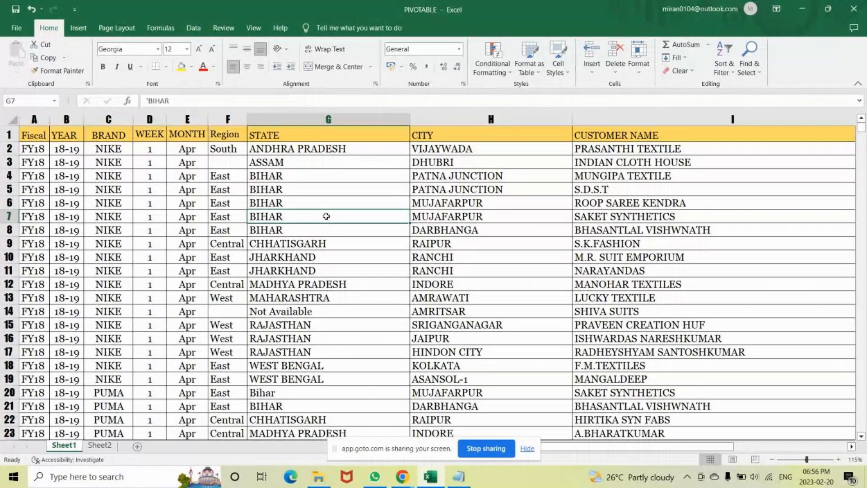
click(371, 311)
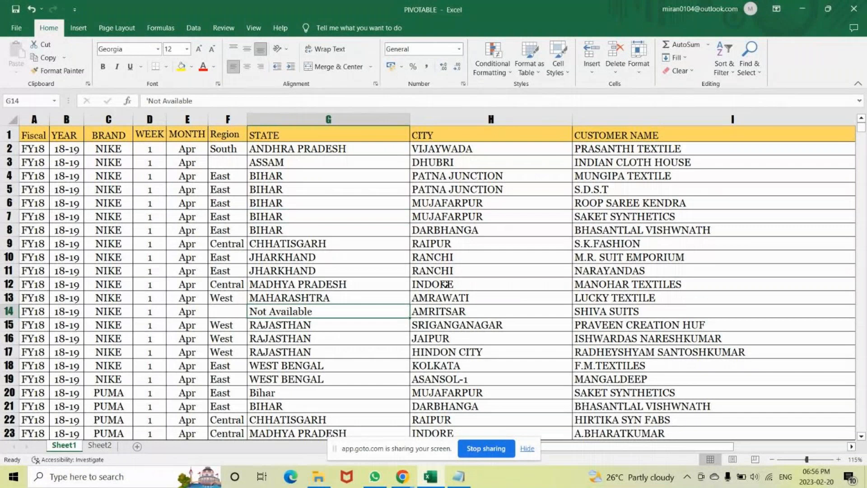
click(372, 205)
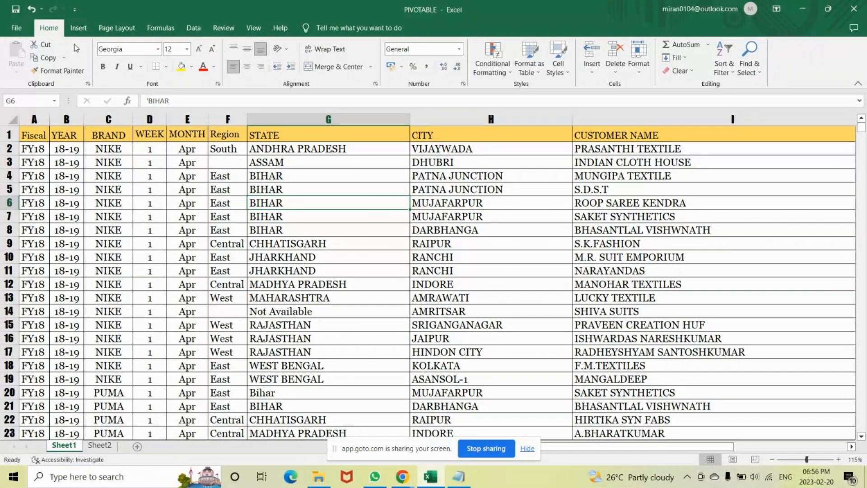
click(79, 29)
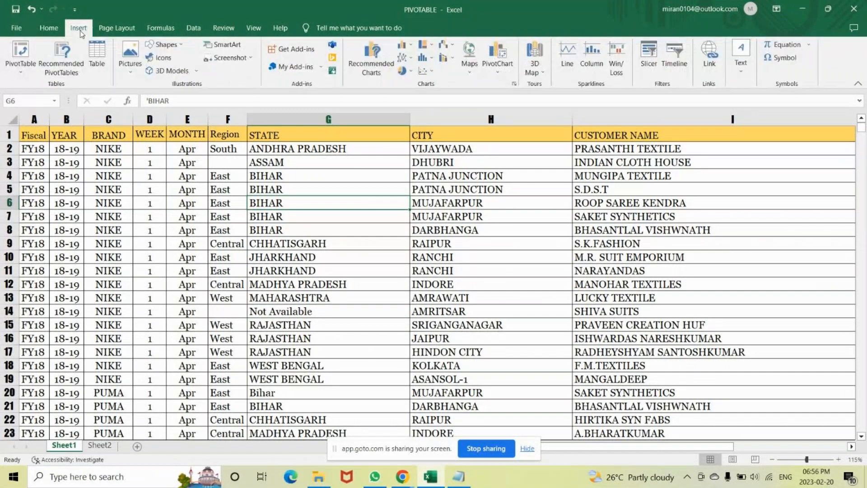
click(21, 72)
click(19, 54)
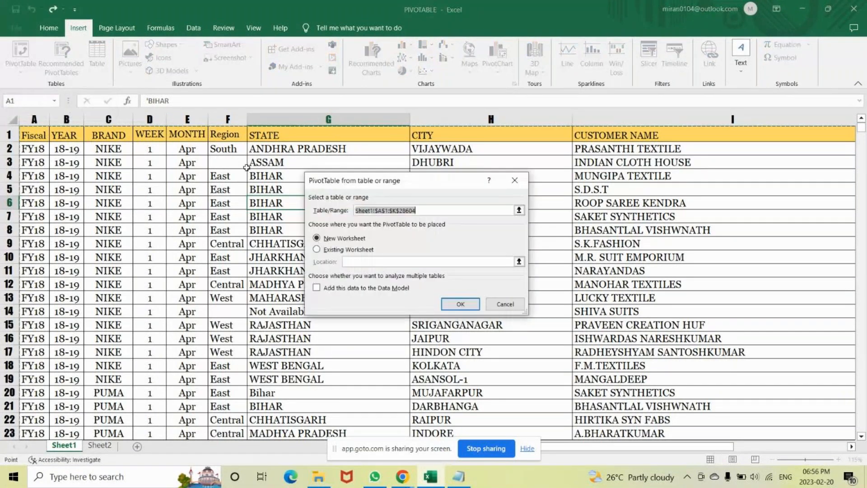
click(317, 249)
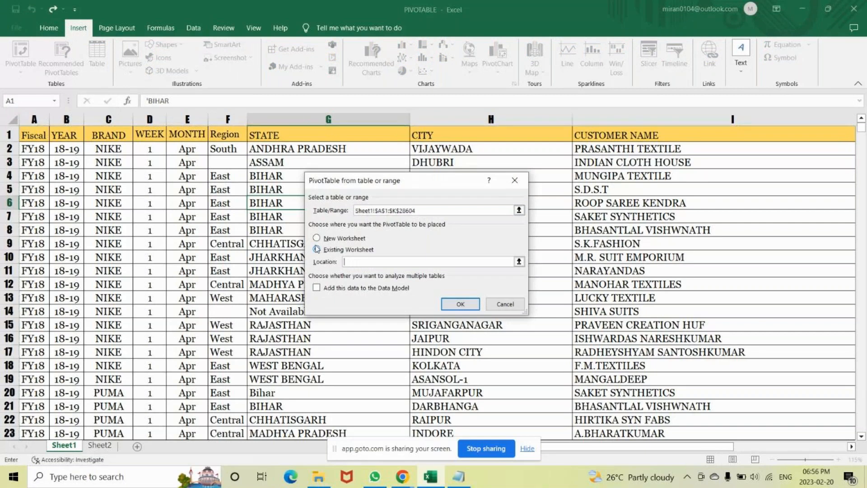
click(101, 445)
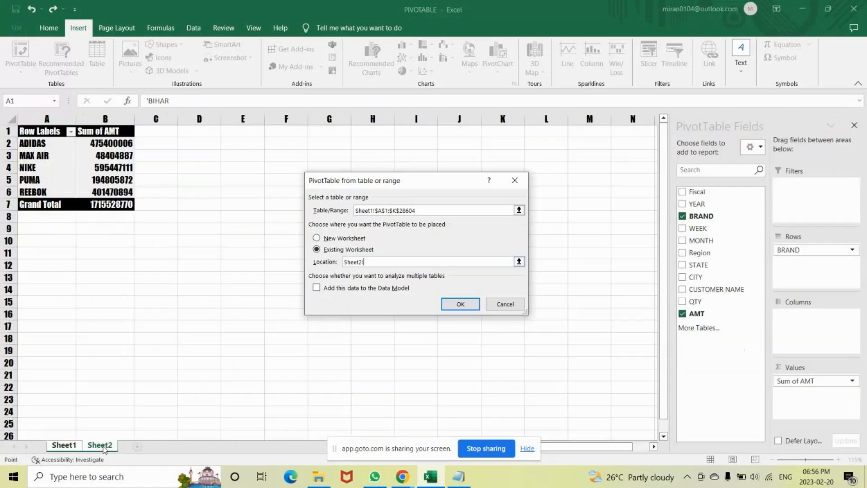
click(197, 131)
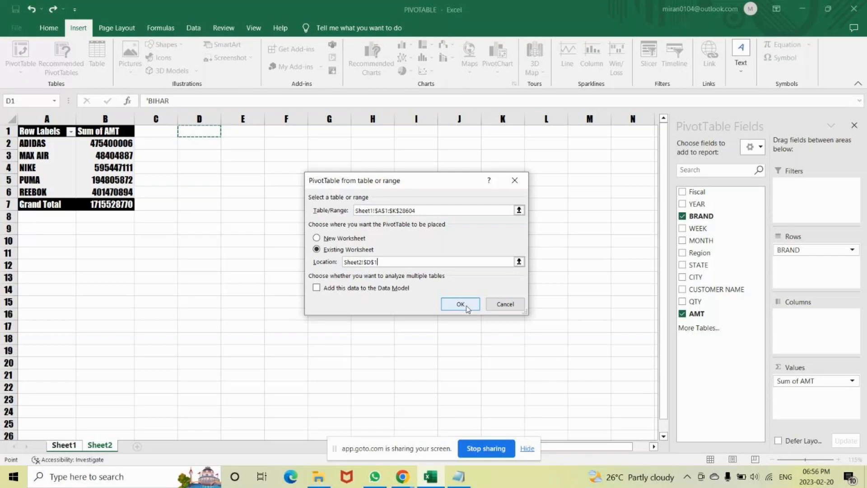
click(461, 304)
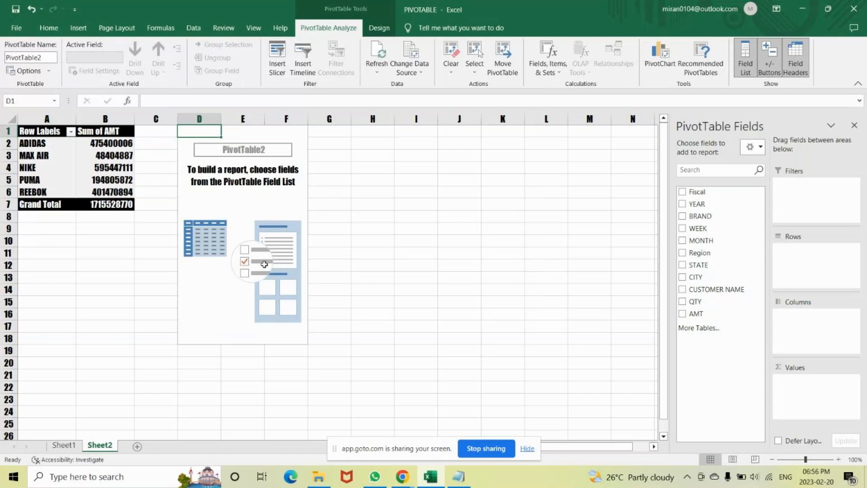
Step: Lay out the second PivotTable with BRAND as rows, Region as columns and the sum of AMT as values
drag(701, 217, 791, 254)
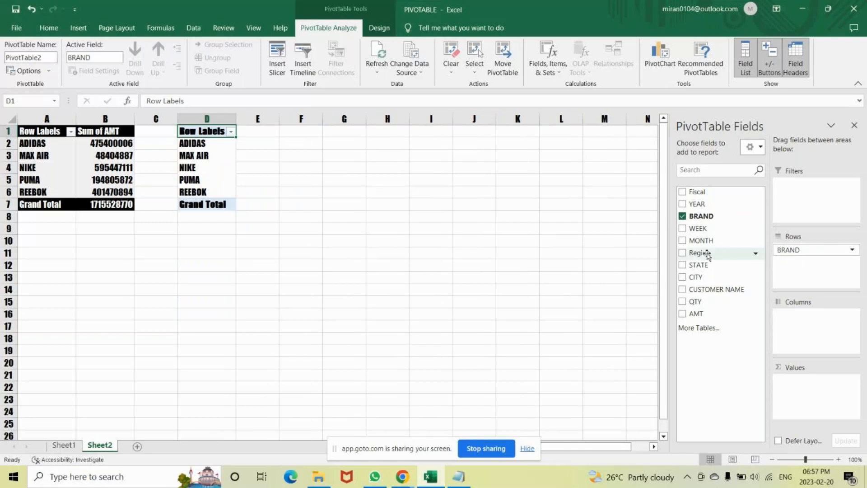
drag(707, 255, 814, 334)
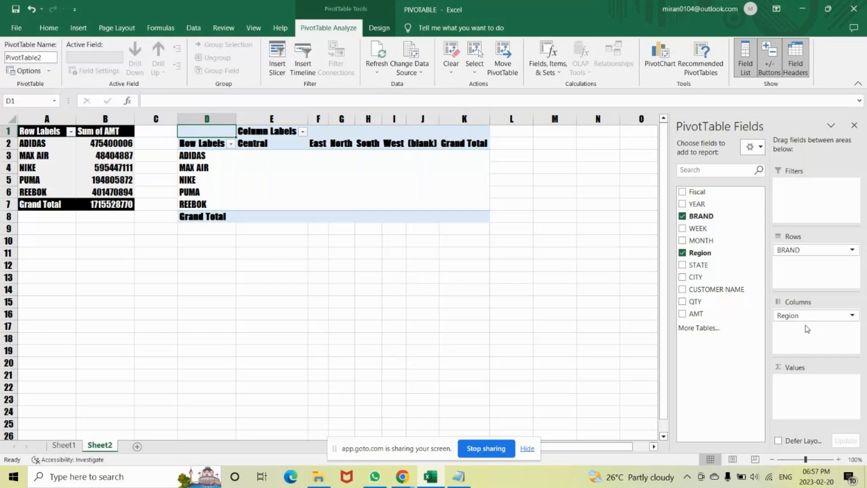
drag(696, 313, 804, 393)
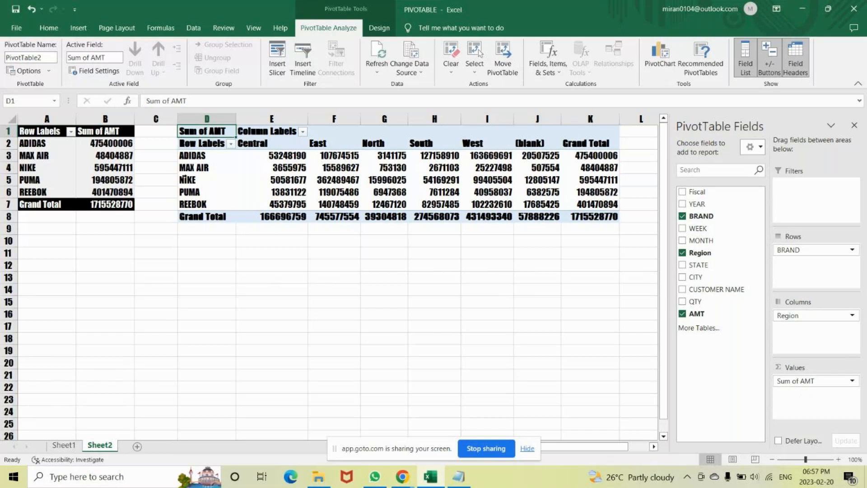
Step: Examine the sort and filter options for the BRAND row labels of the second PivotTable
click(231, 143)
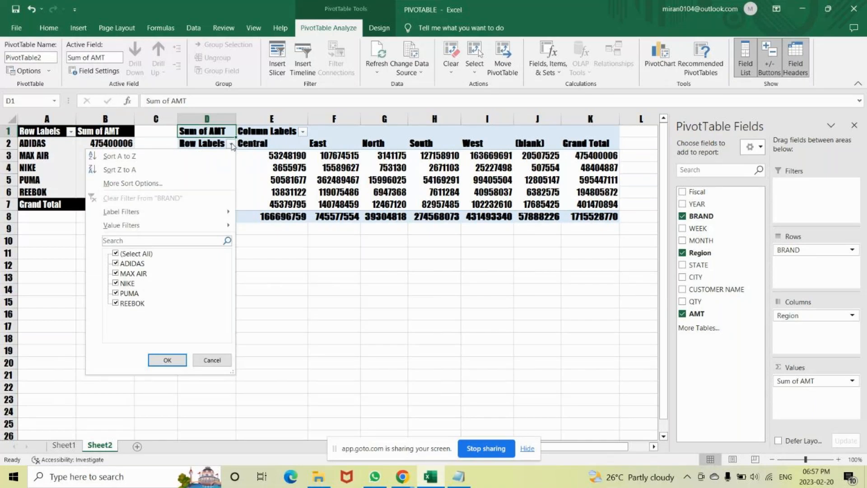
click(231, 144)
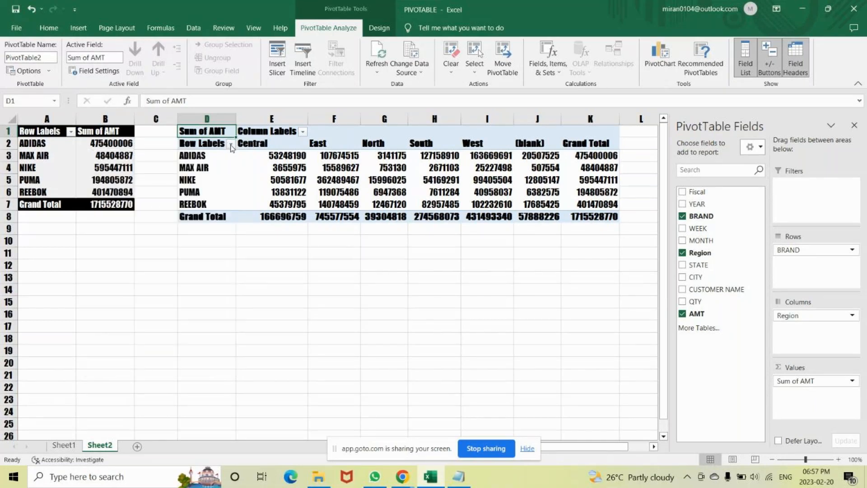
click(231, 144)
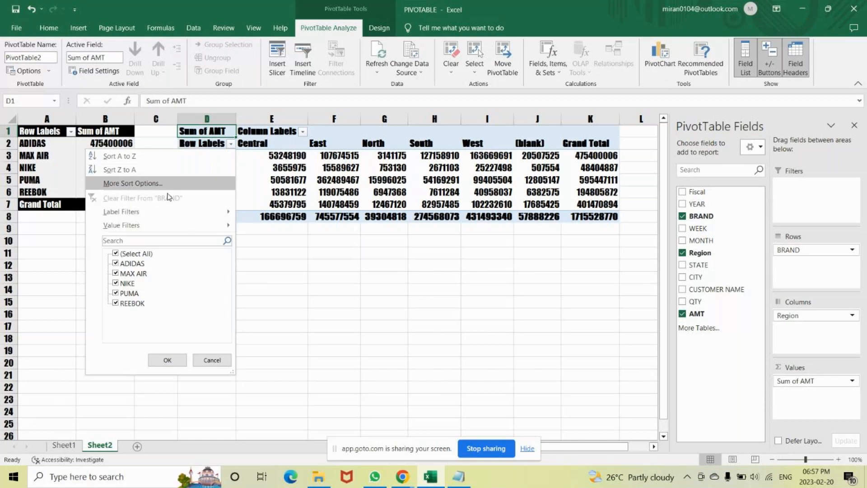
click(232, 143)
Step: Filter the Region column labels of the second PivotTable to exclude (blank)
drag(289, 143, 586, 143)
click(304, 131)
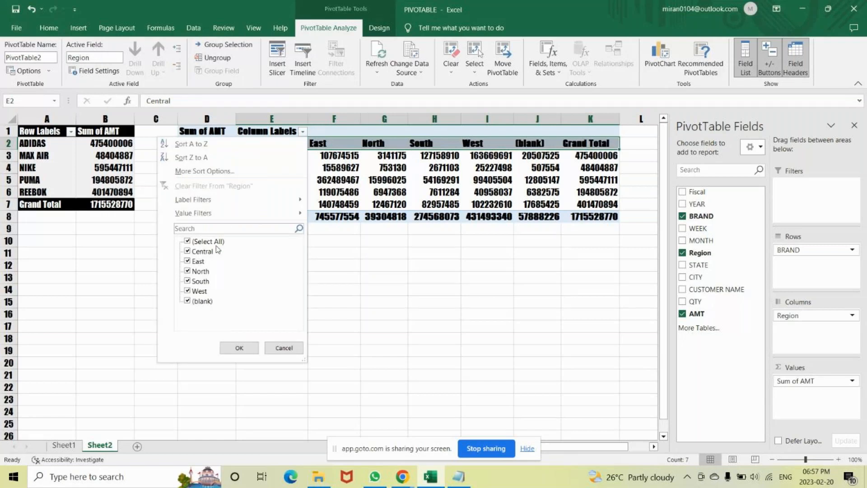
click(188, 301)
click(240, 349)
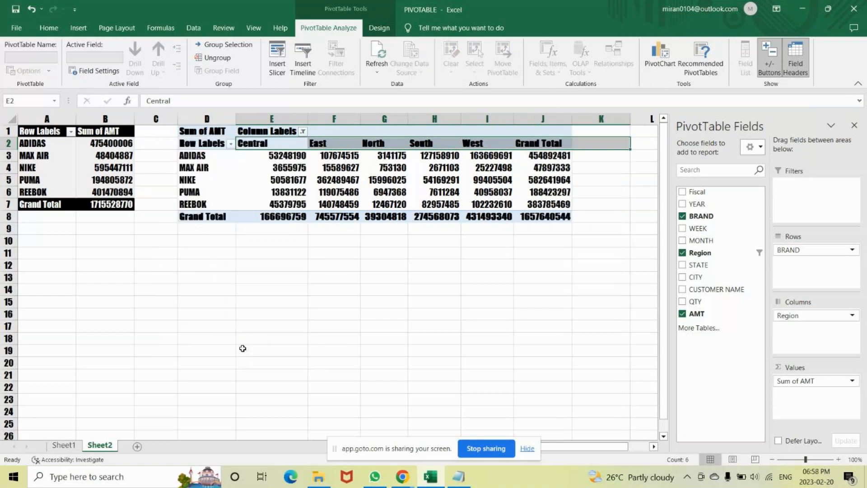
click(493, 280)
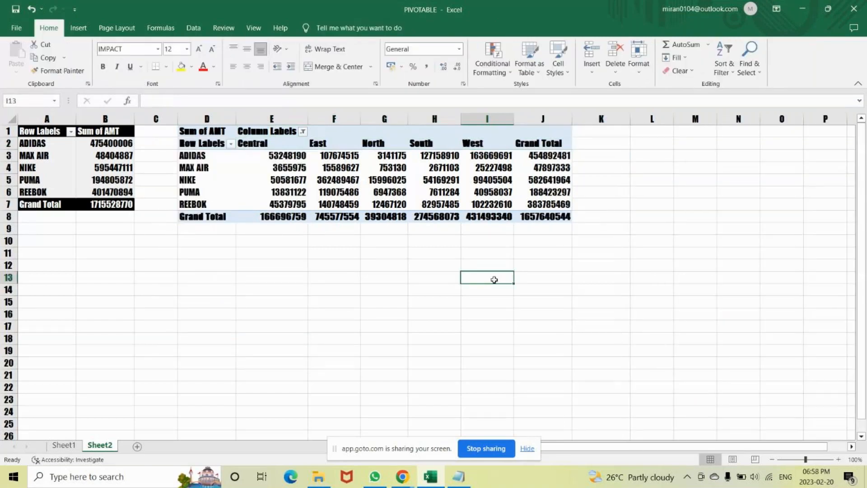
click(388, 192)
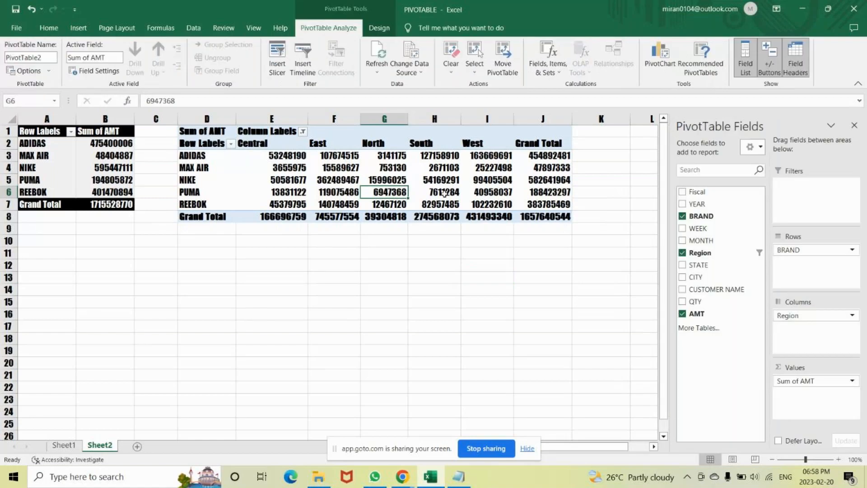
click(400, 306)
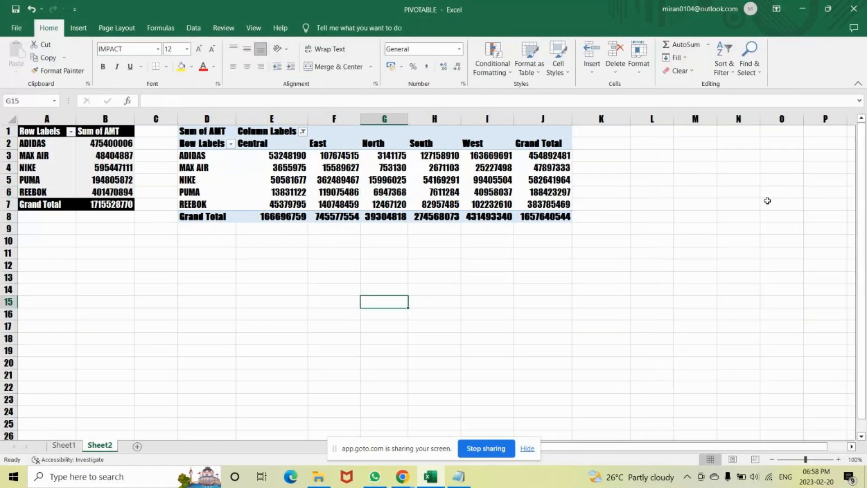
Step: Show the Sum of AMT values in the second PivotTable as % of Grand Total
click(329, 190)
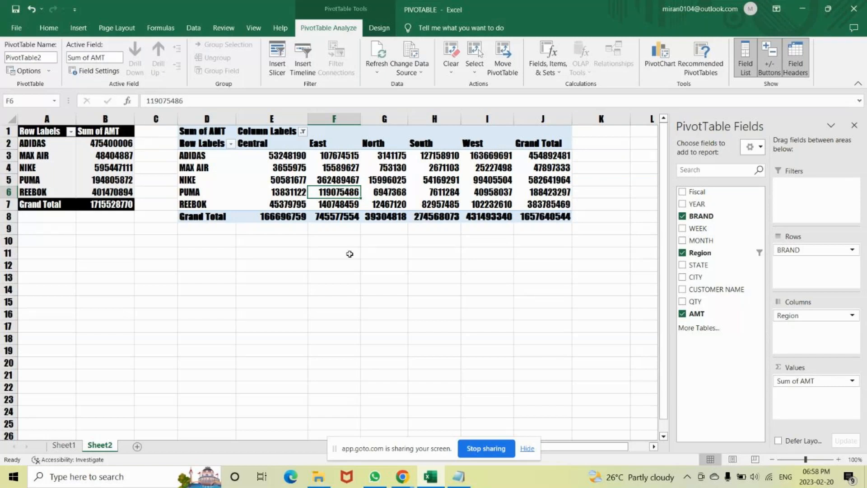
mouse_move(240, 193)
click(853, 383)
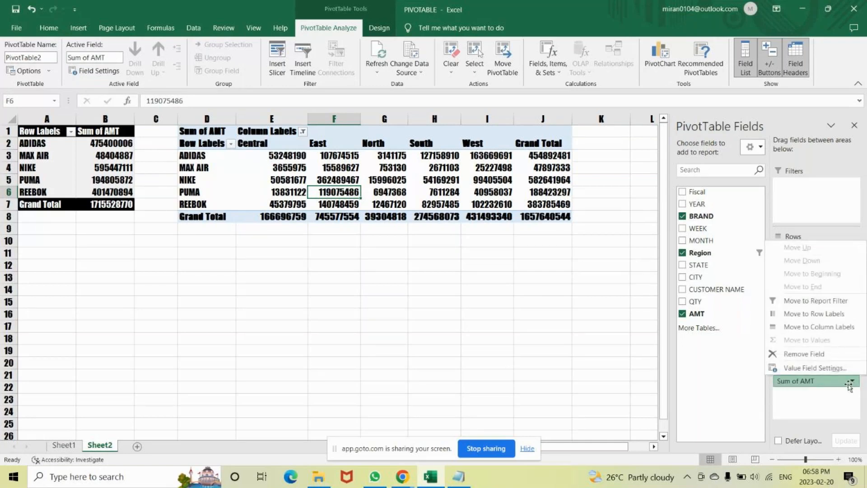
click(815, 368)
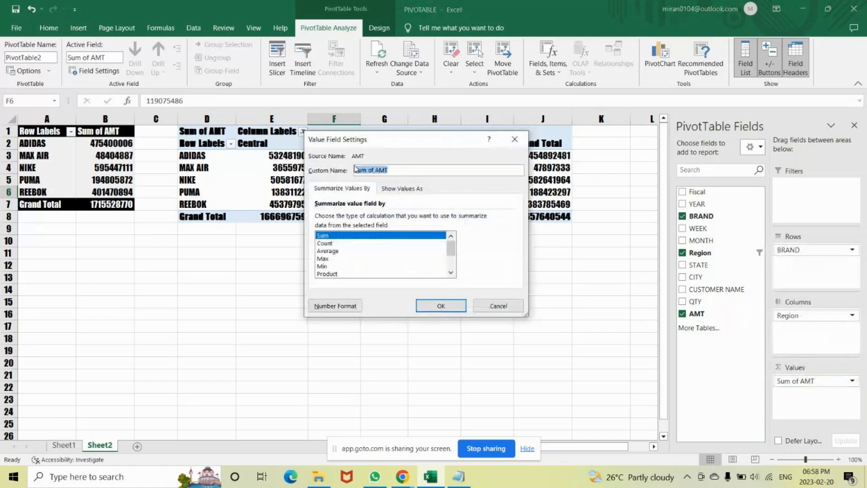
click(396, 189)
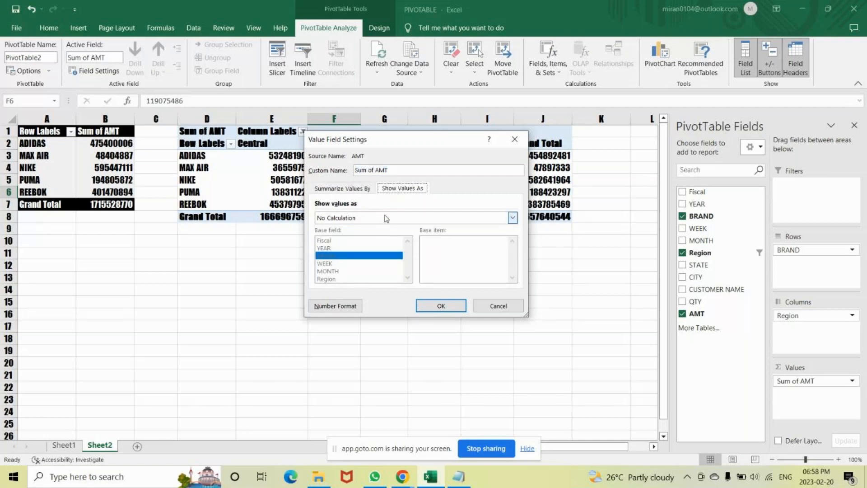
click(513, 218)
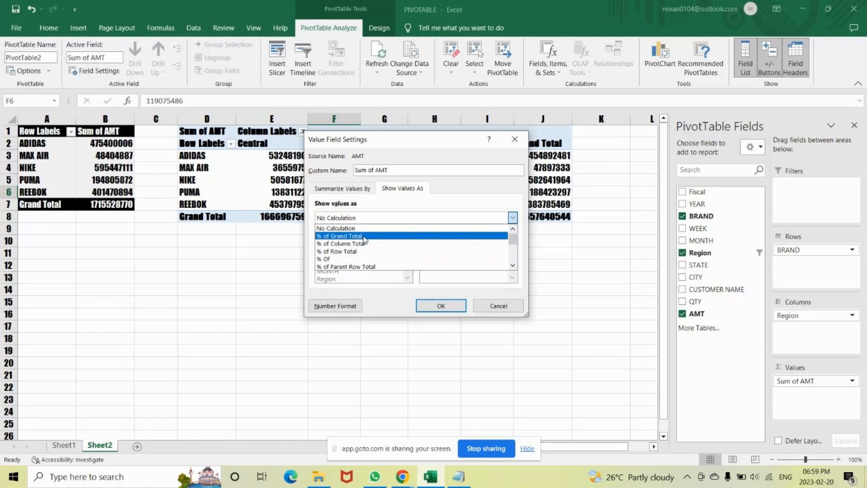
click(364, 237)
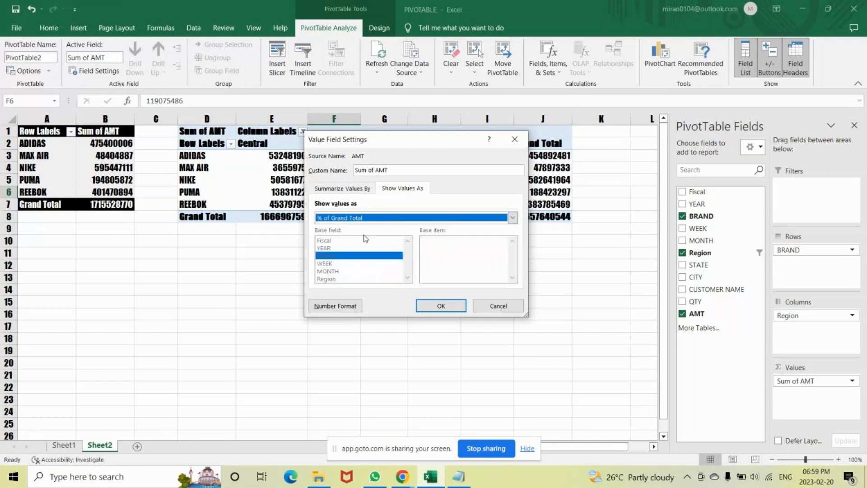
click(440, 306)
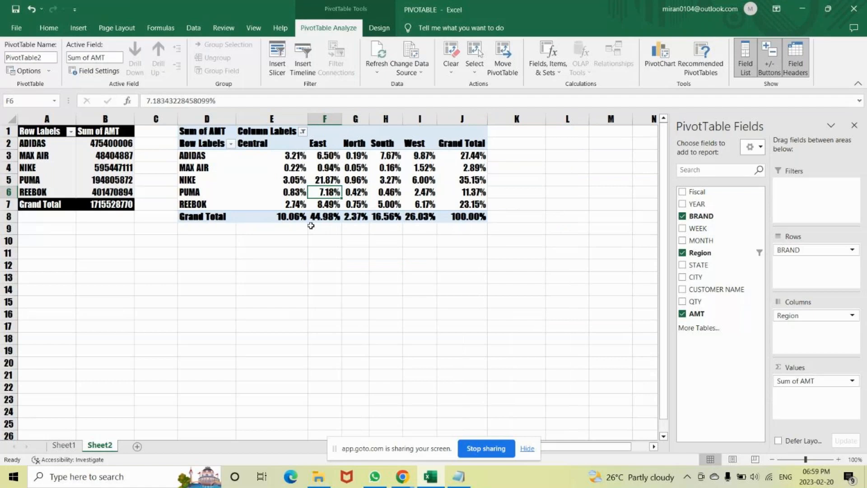
Step: Examine the regional, ADIDAS and overall grand total percentages in the second PivotTable
click(322, 216)
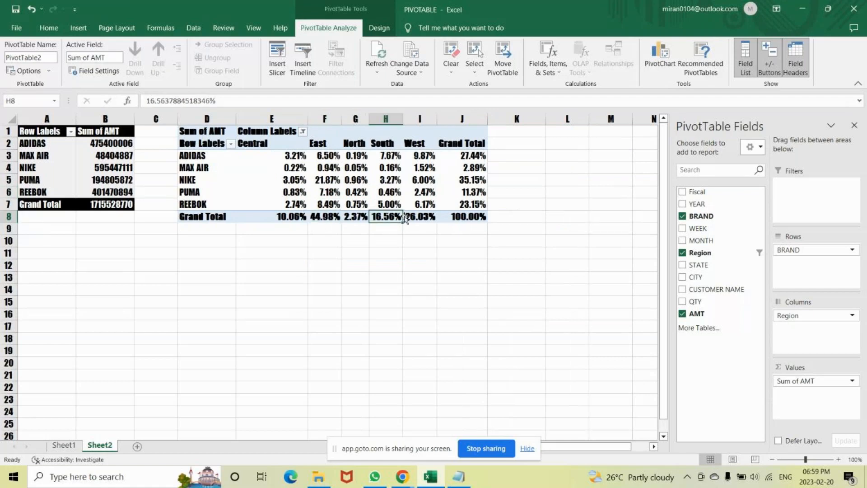
click(464, 216)
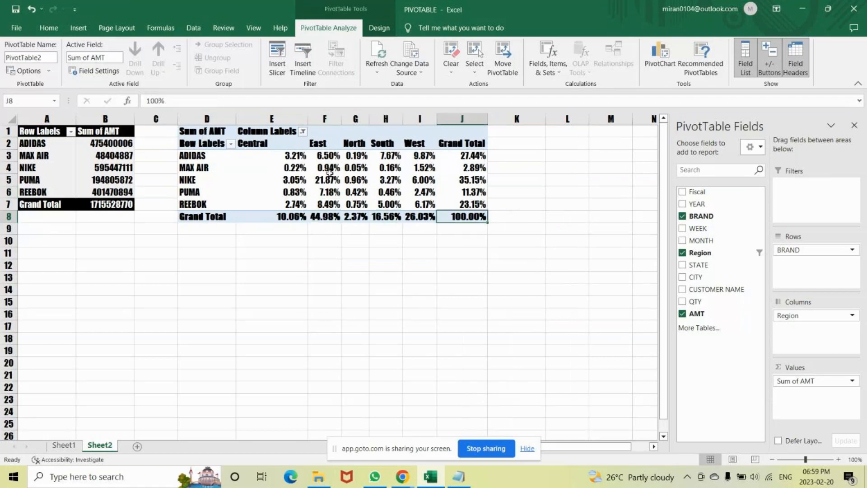
click(346, 156)
click(379, 155)
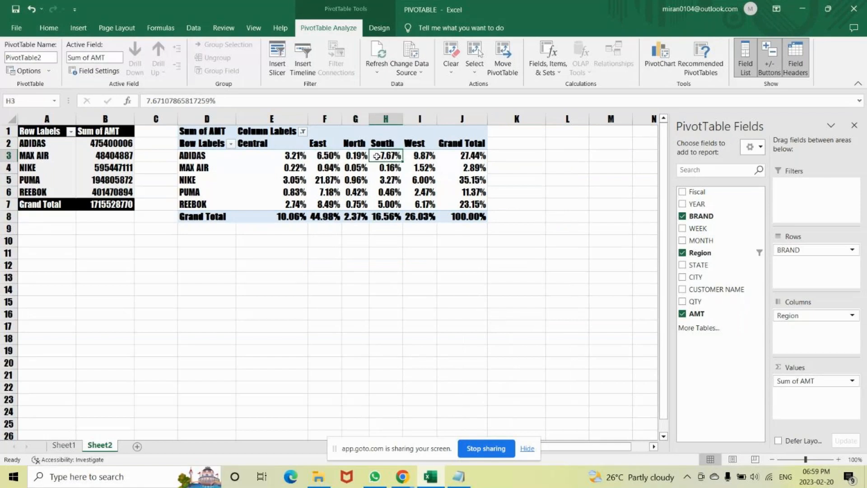
click(416, 155)
click(456, 155)
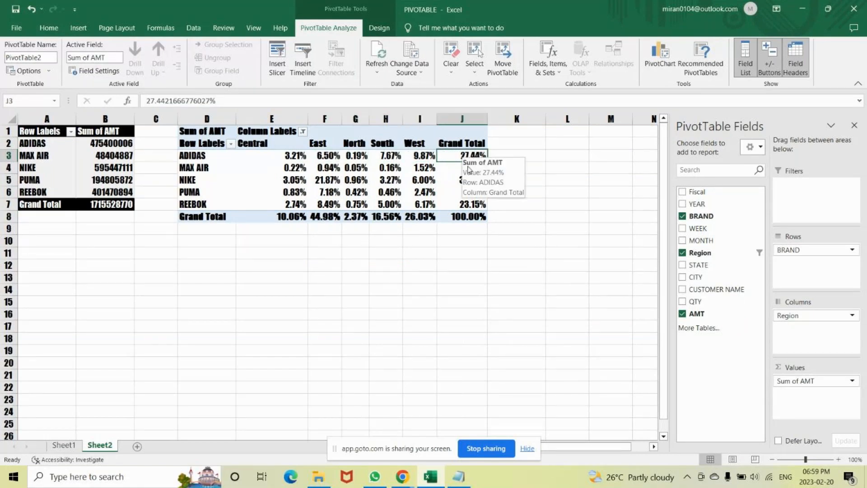
click(468, 218)
drag(276, 156, 465, 216)
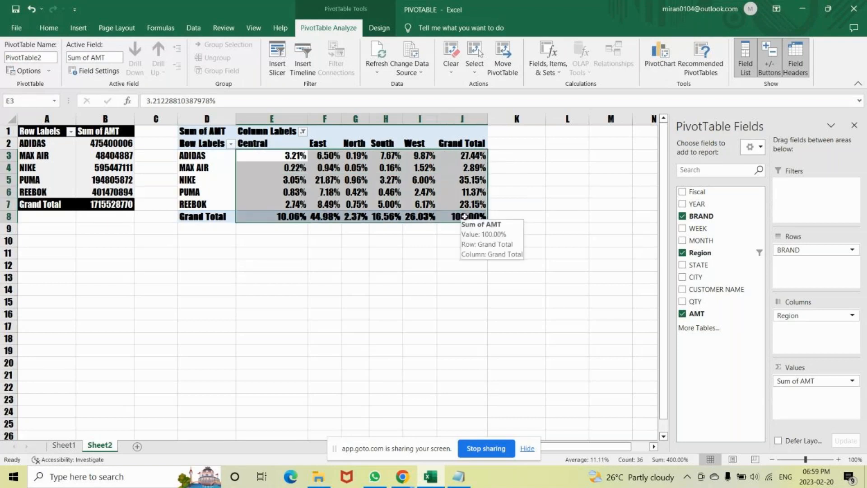
Step: Review the Show Values As calculation of the Sum of AMT field and reapply % of Grand Total
click(852, 383)
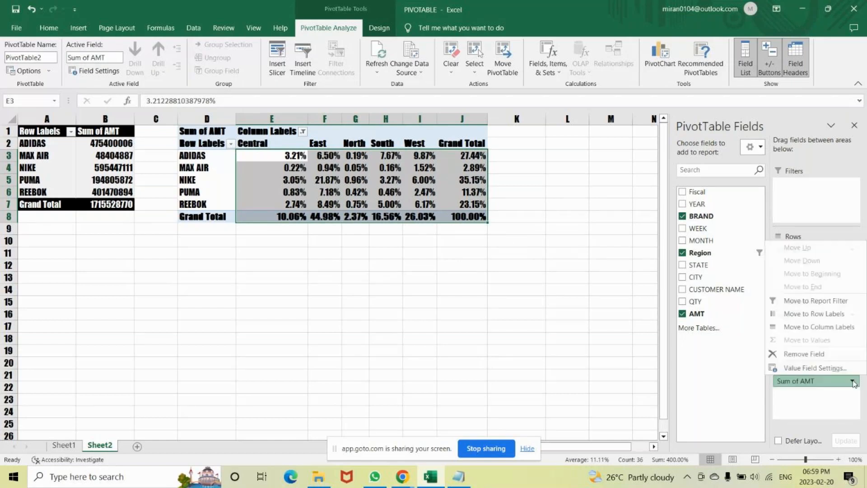
click(814, 368)
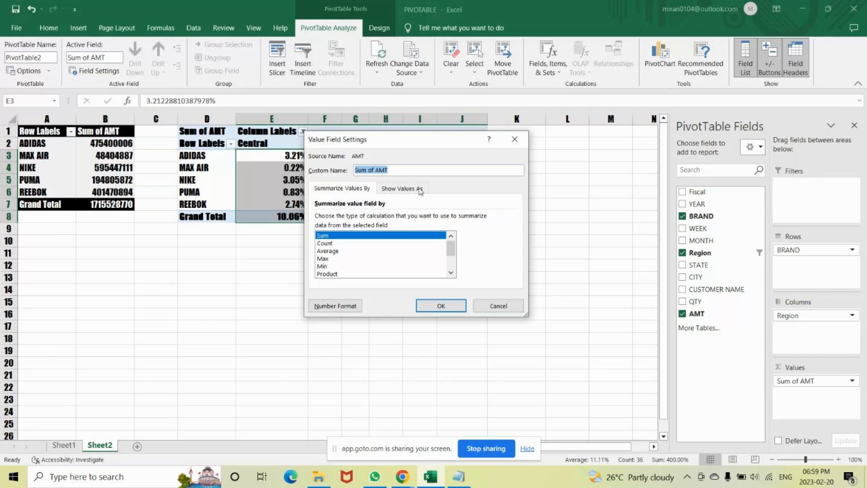
click(408, 190)
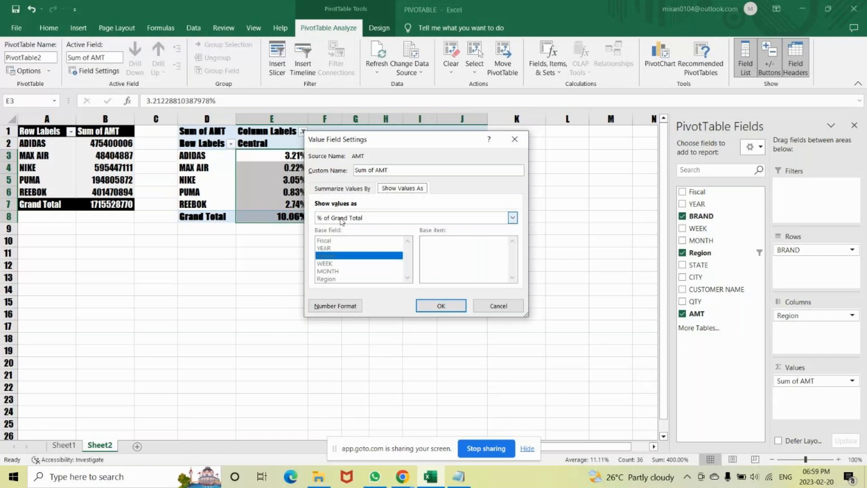
click(512, 217)
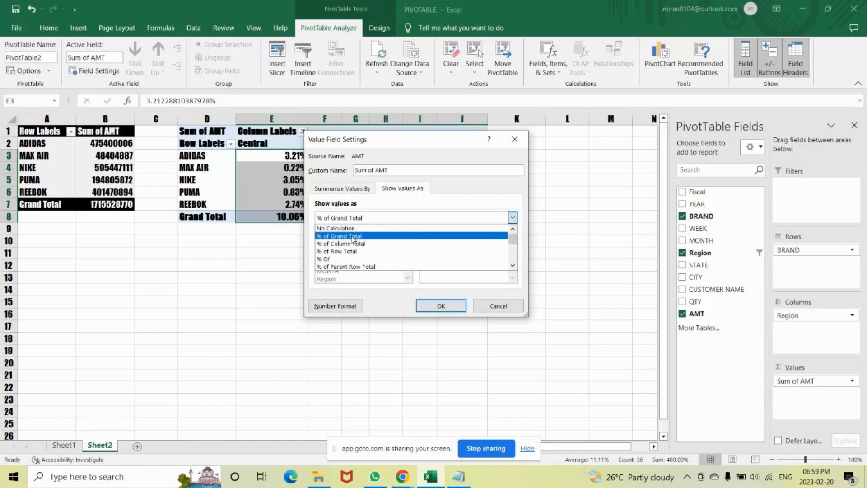
click(352, 236)
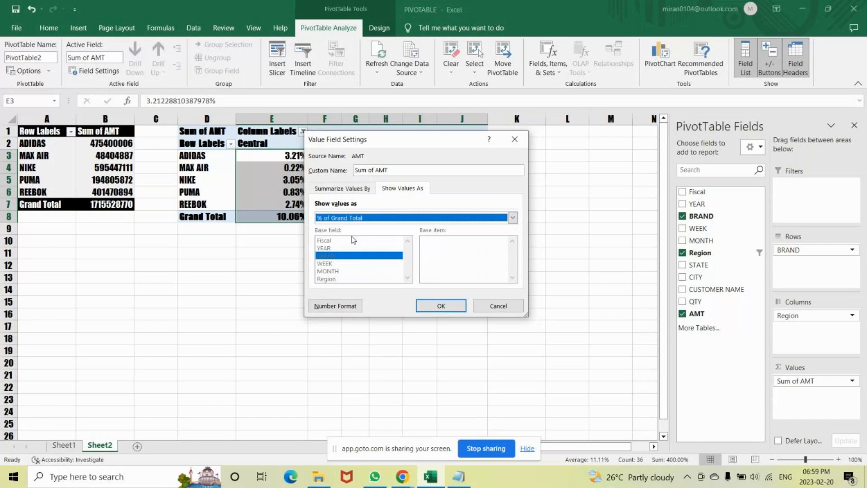
click(448, 307)
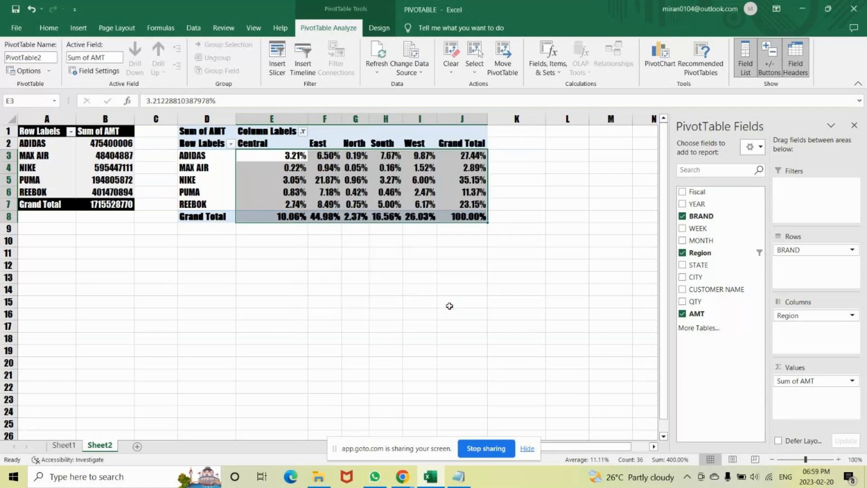
Step: Apply the medium PivotTable style with black header and total rows and light orange body to the second PivotTable
click(468, 217)
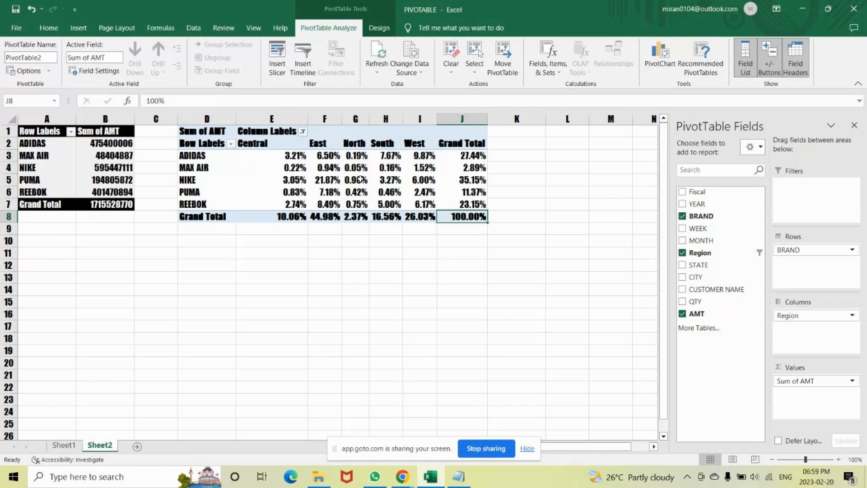
key(ctrl+a)
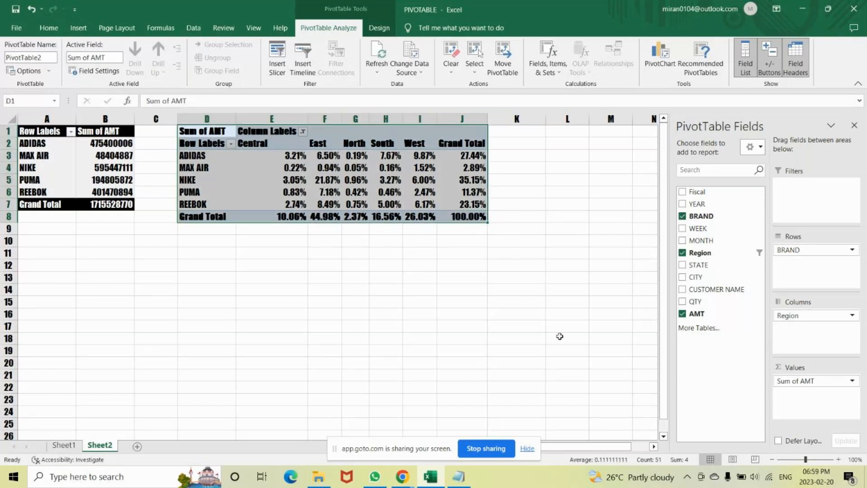
click(378, 28)
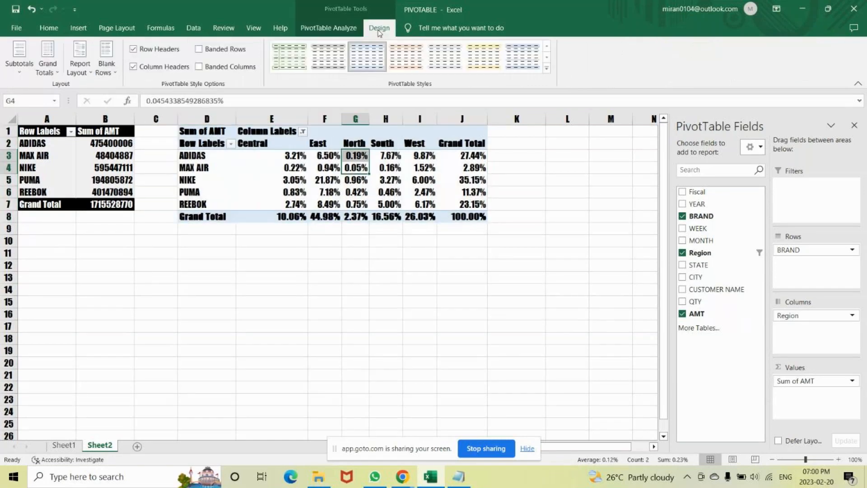
click(546, 68)
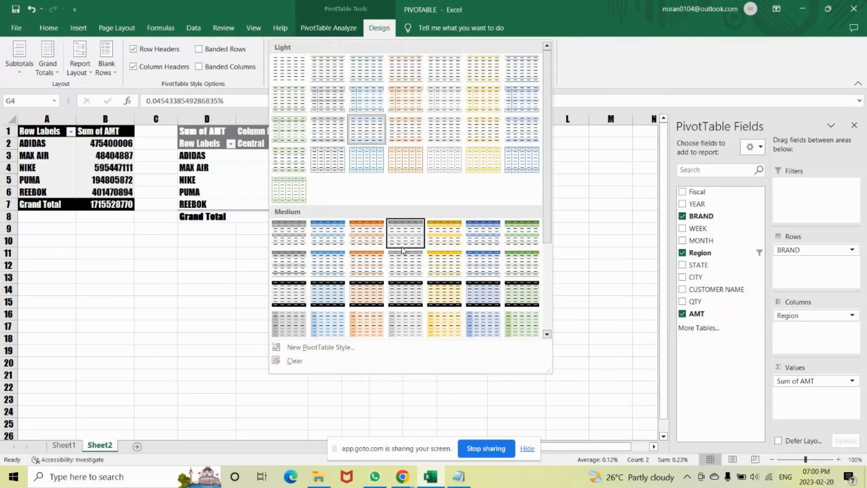
click(370, 298)
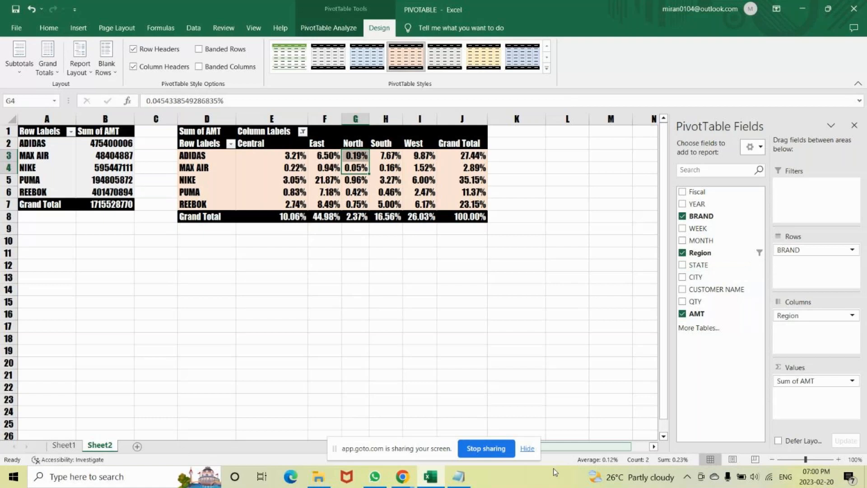
Step: Create a third PivotTable from Sheet1!$A$1:$K$28604, placed in the existing worksheet at Sheet2!$L$1
mouse_move(402, 476)
mouse_move(437, 457)
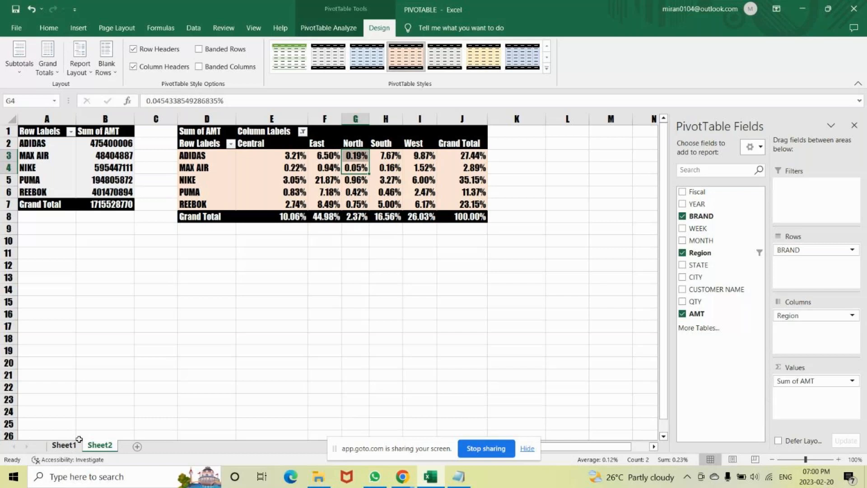
click(66, 445)
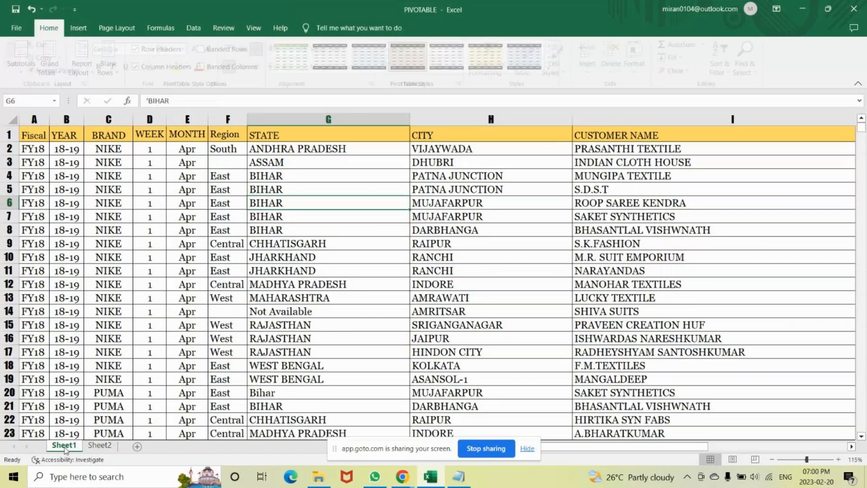
click(329, 230)
click(78, 28)
click(20, 55)
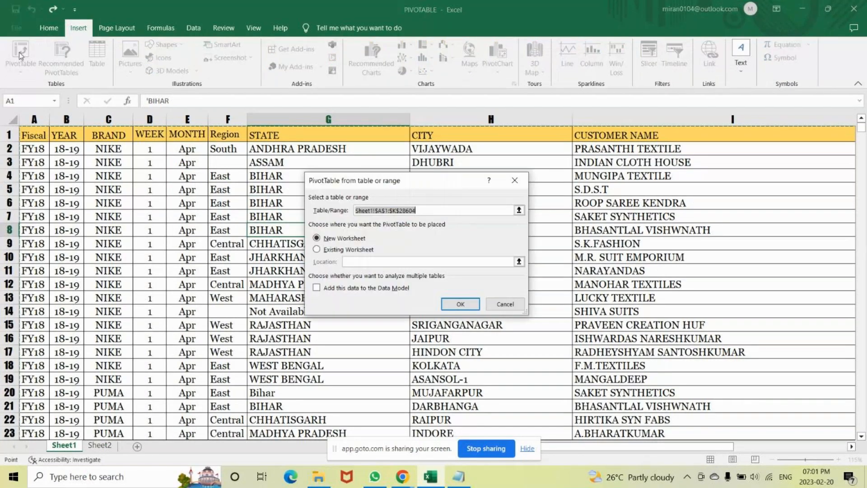
click(317, 250)
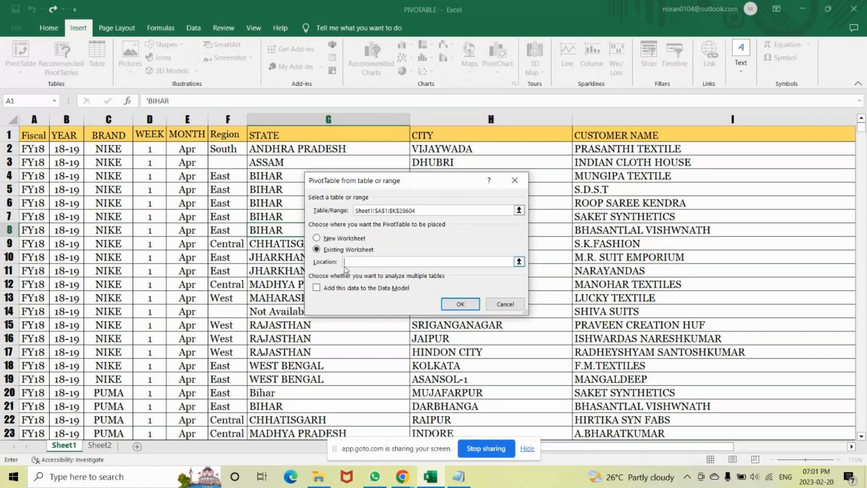
click(100, 444)
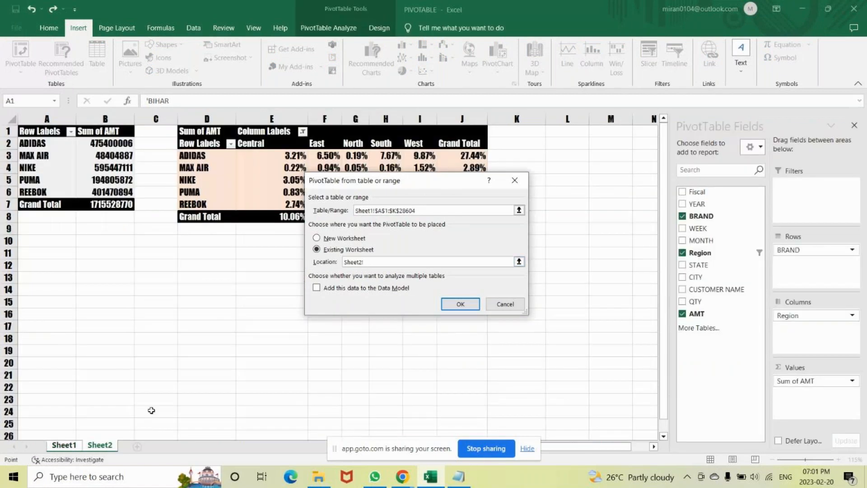
click(561, 133)
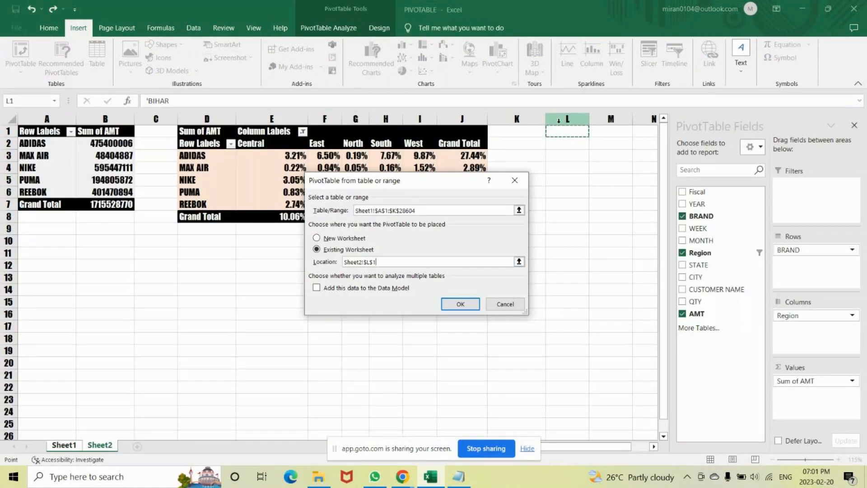
click(460, 305)
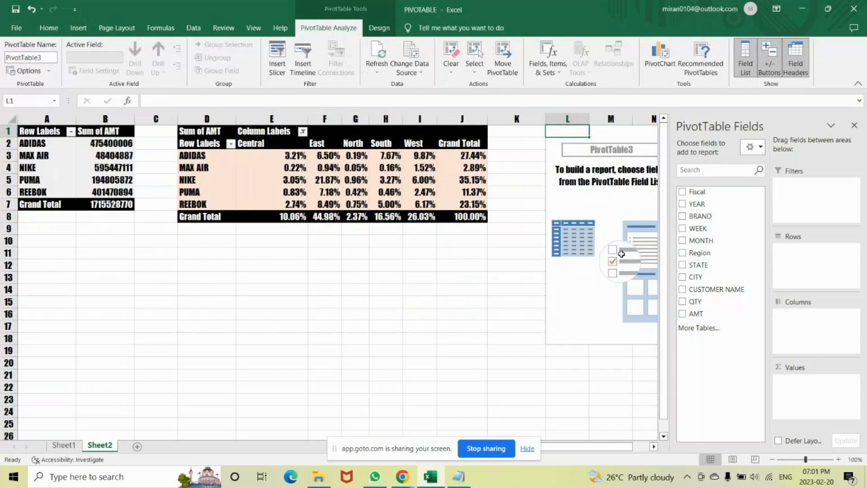
Step: Add YEAR as a report filter and BRAND as the column field of the third PivotTable
drag(697, 204, 799, 188)
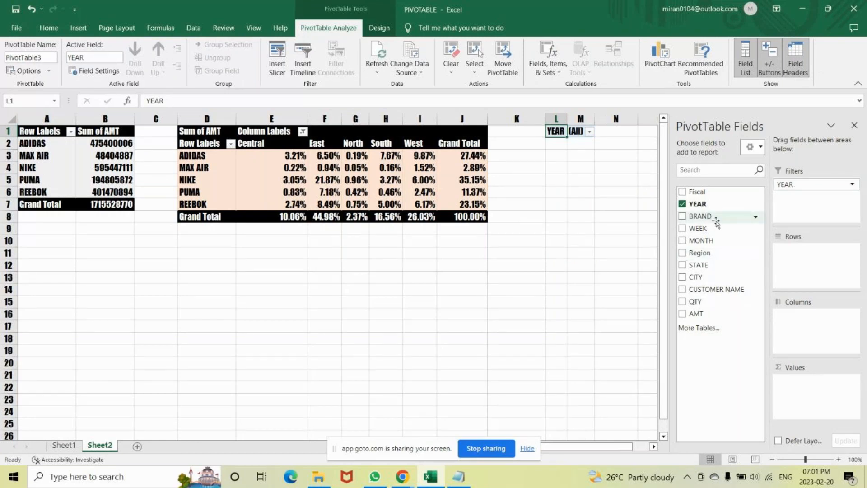
drag(716, 221, 808, 311)
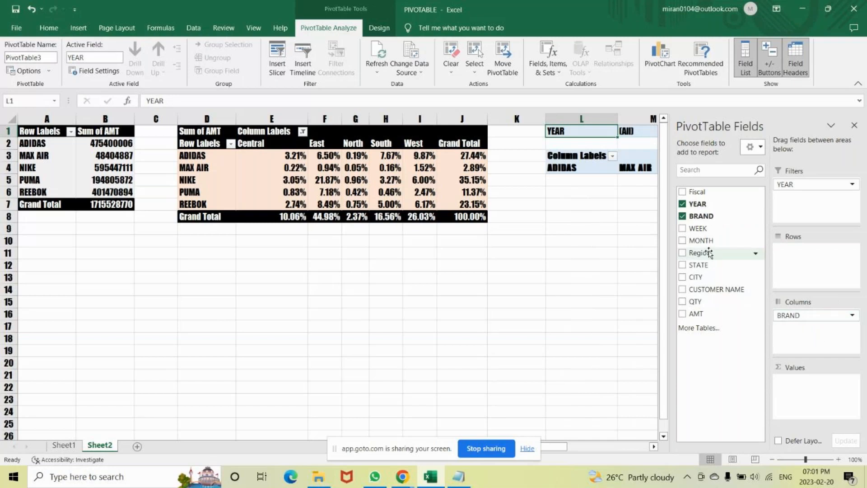
Step: Try the Region field in the Rows area of the third PivotTable and remove it again
drag(702, 252, 801, 260)
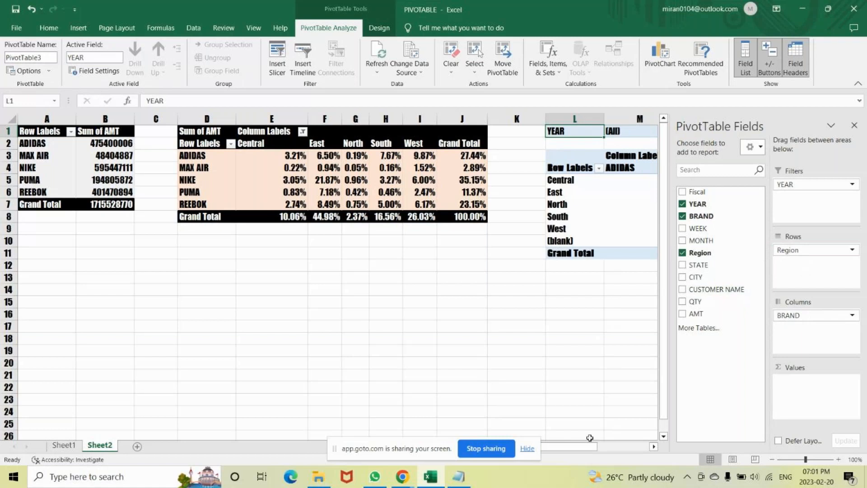
click(796, 383)
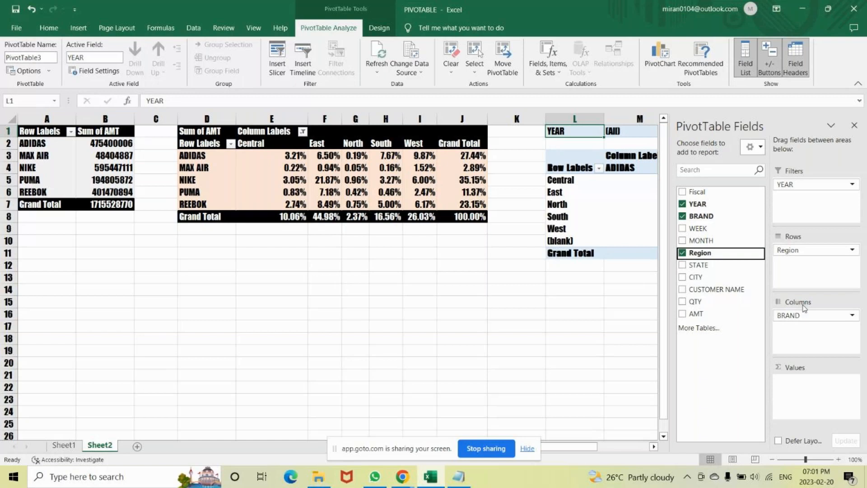
click(852, 250)
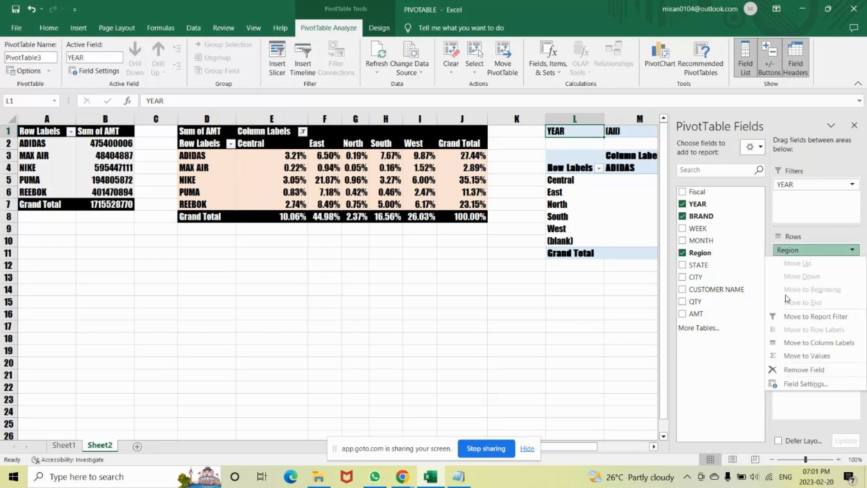
click(719, 342)
drag(807, 254, 699, 259)
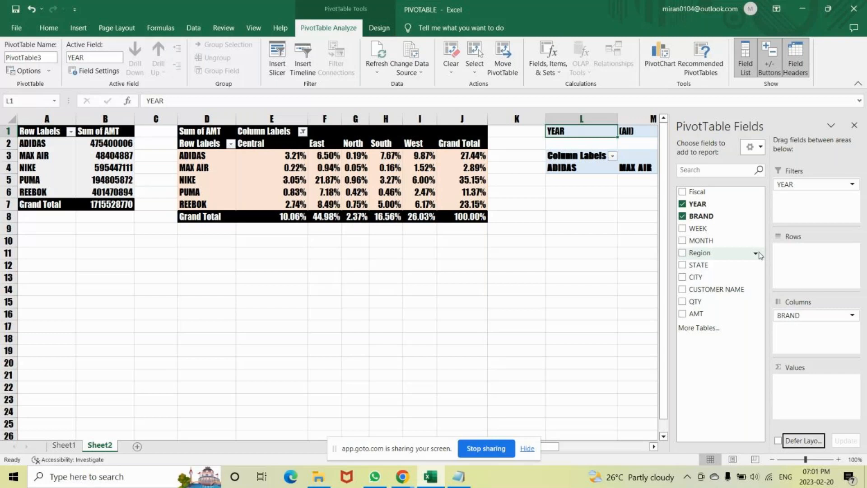
drag(699, 253, 798, 262)
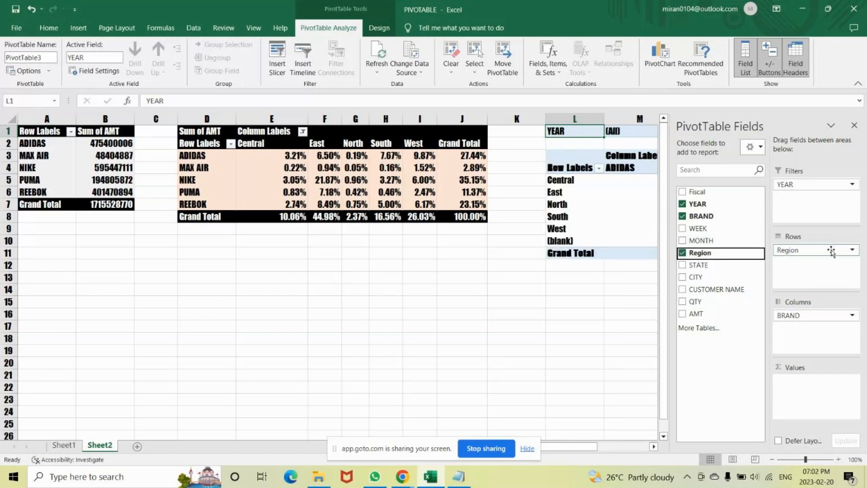
click(845, 250)
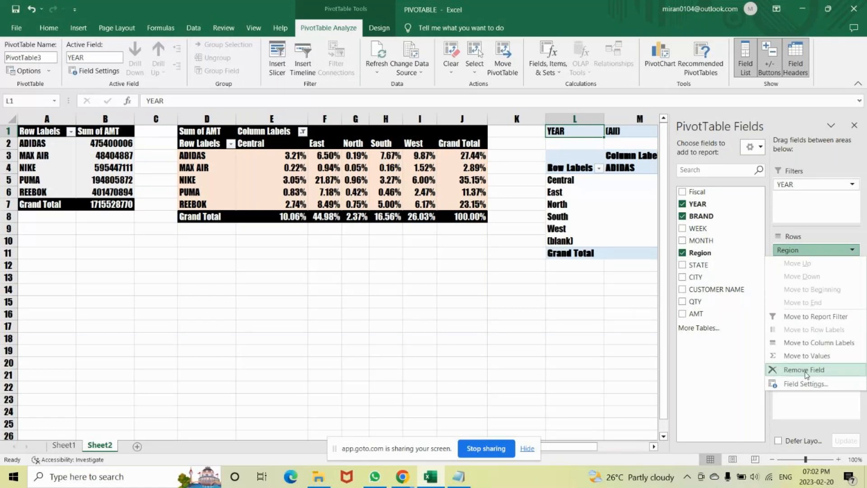
click(806, 371)
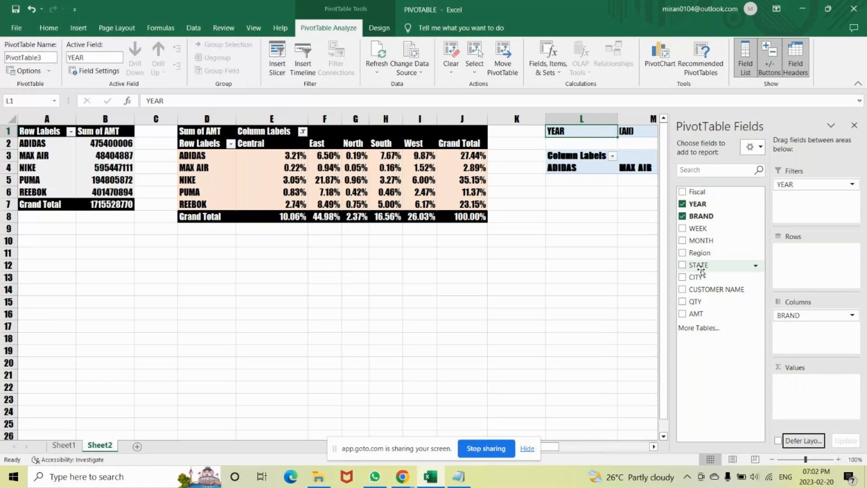
Step: Add QTY to the Values area of the third PivotTable and summarize it by Average
drag(704, 314, 792, 392)
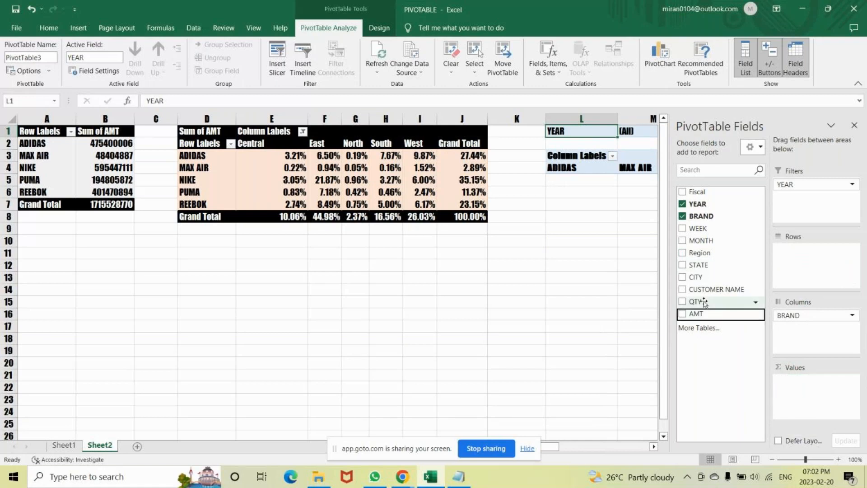
drag(704, 302, 803, 387)
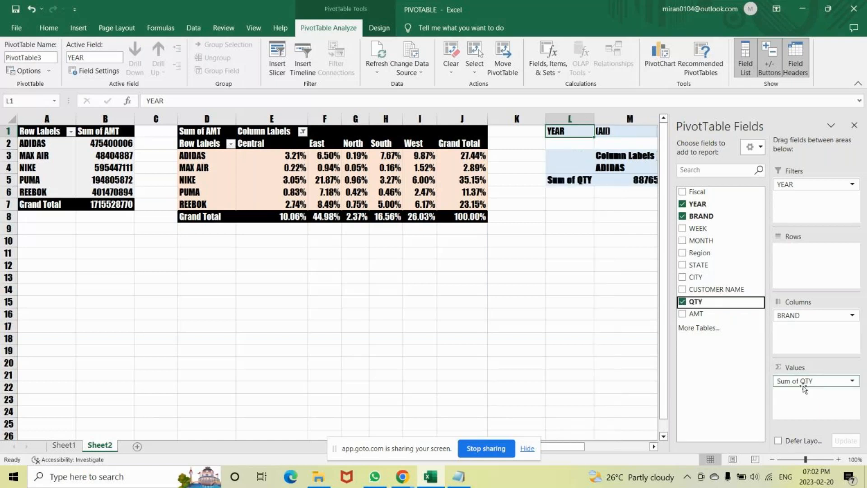
click(851, 381)
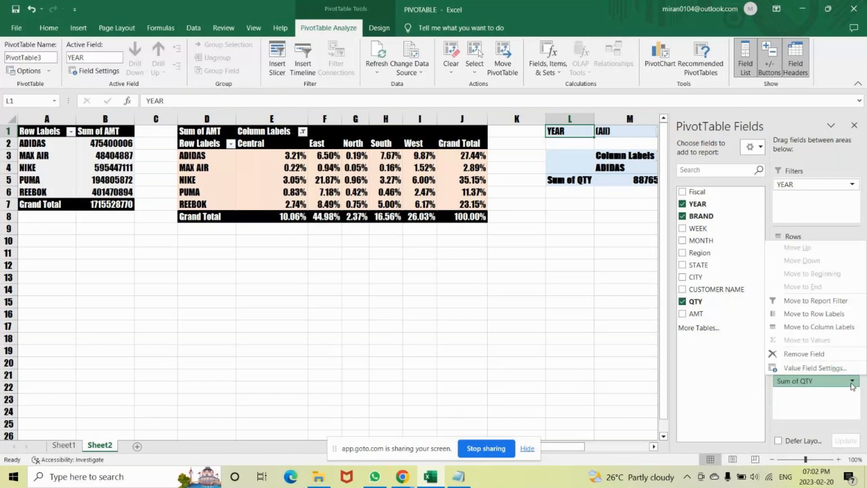
click(815, 368)
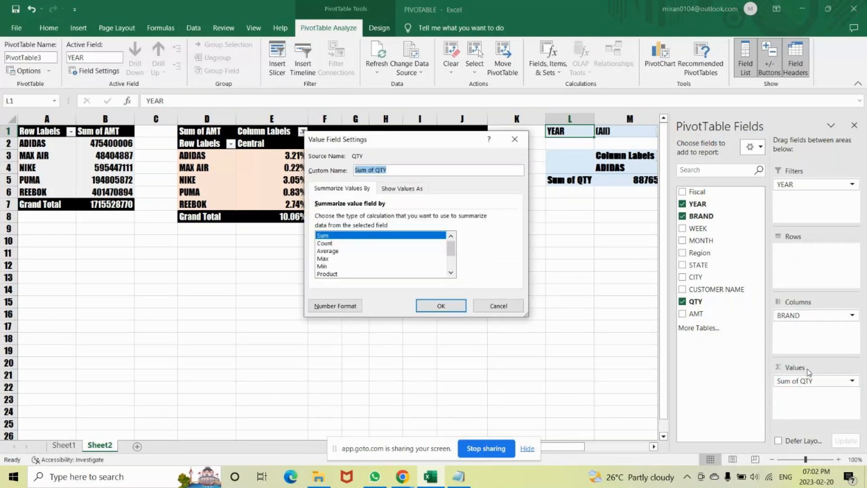
click(334, 252)
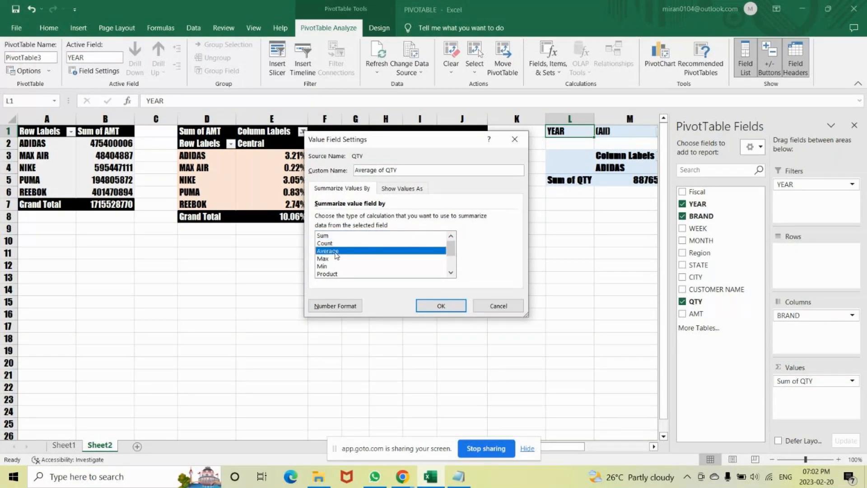
click(442, 307)
drag(567, 446, 587, 449)
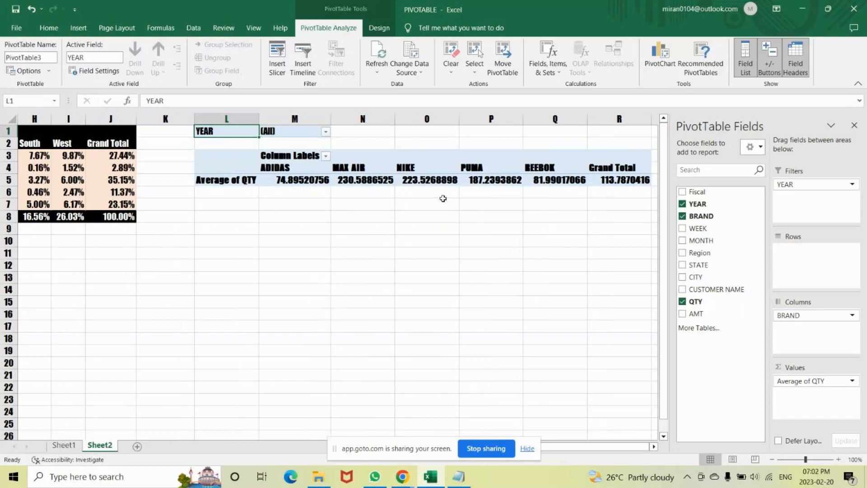
Step: Show the Average of QTY values as % of Row Total
click(852, 381)
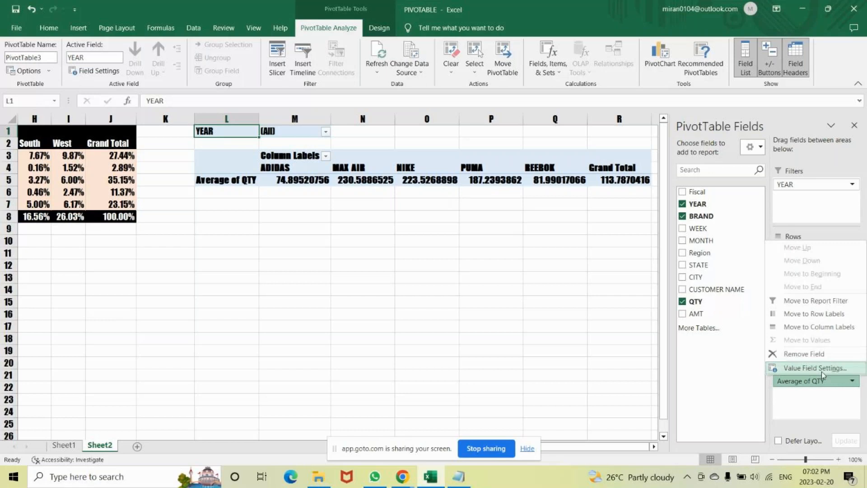
click(818, 370)
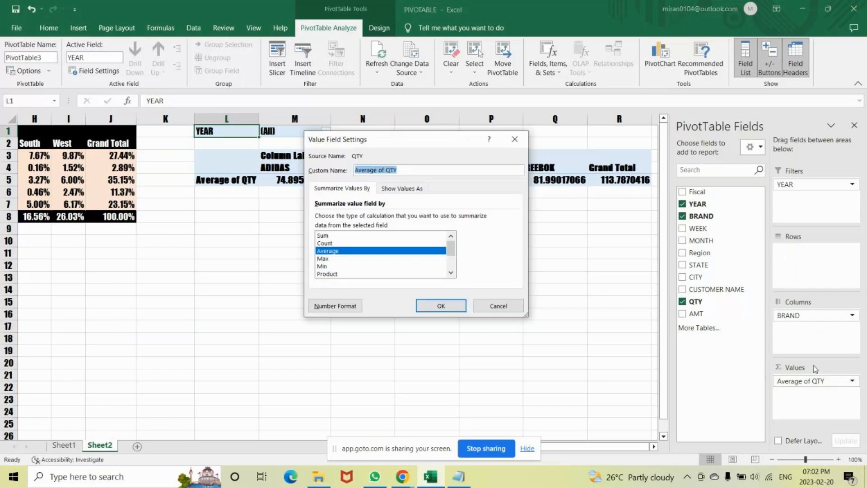
click(402, 189)
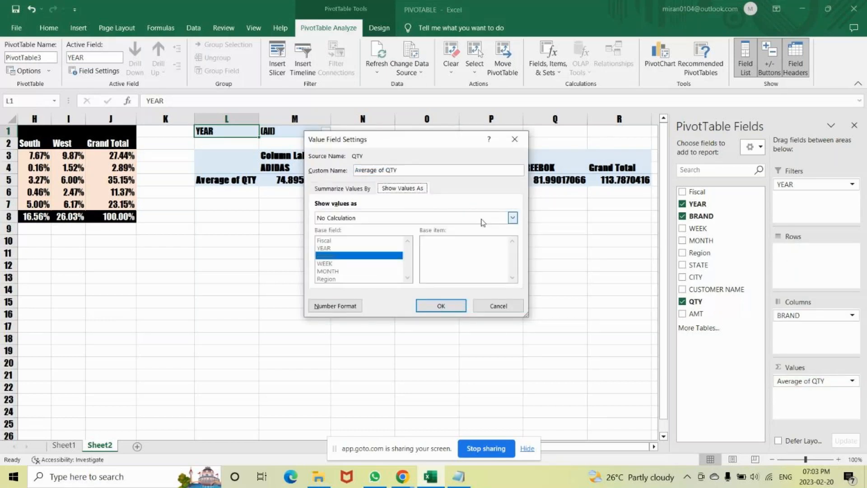
click(482, 218)
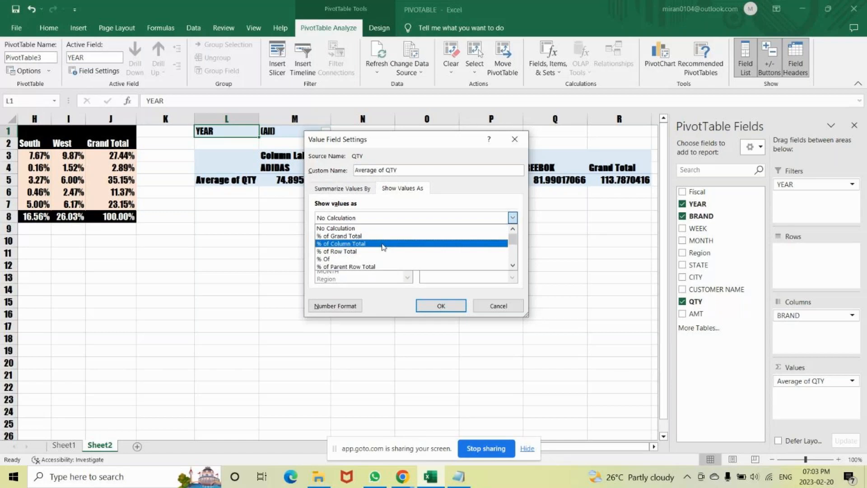
click(362, 252)
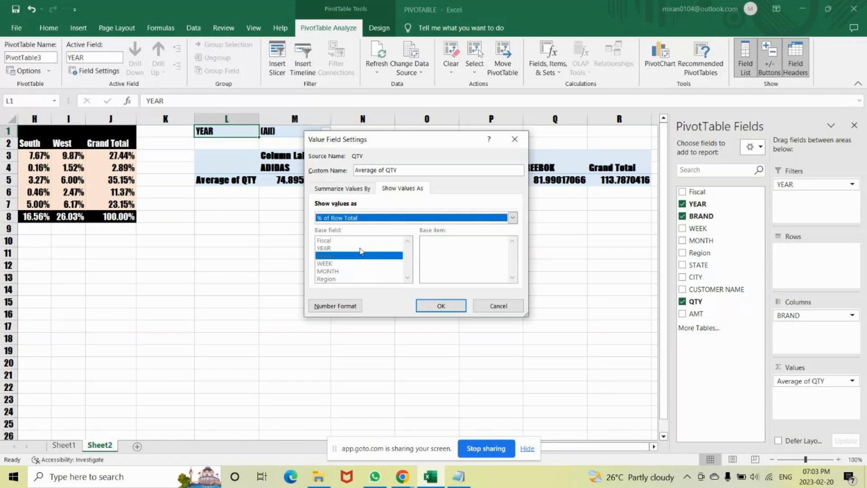
click(441, 304)
Step: Examine each brand's Average of QTY percentage and the grand total in the third PivotTable
click(506, 179)
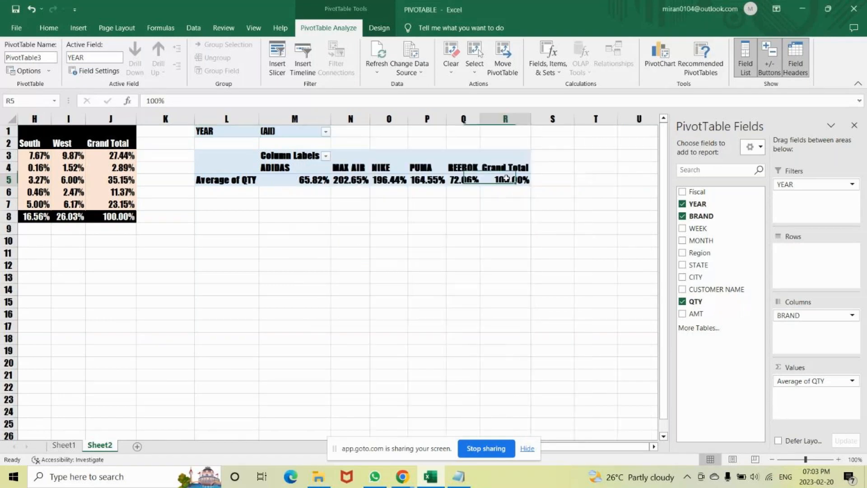
click(341, 180)
click(388, 181)
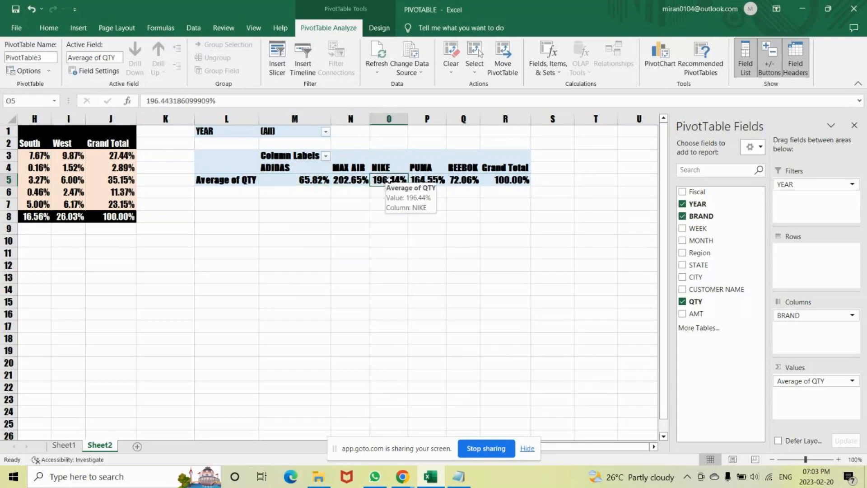
click(427, 182)
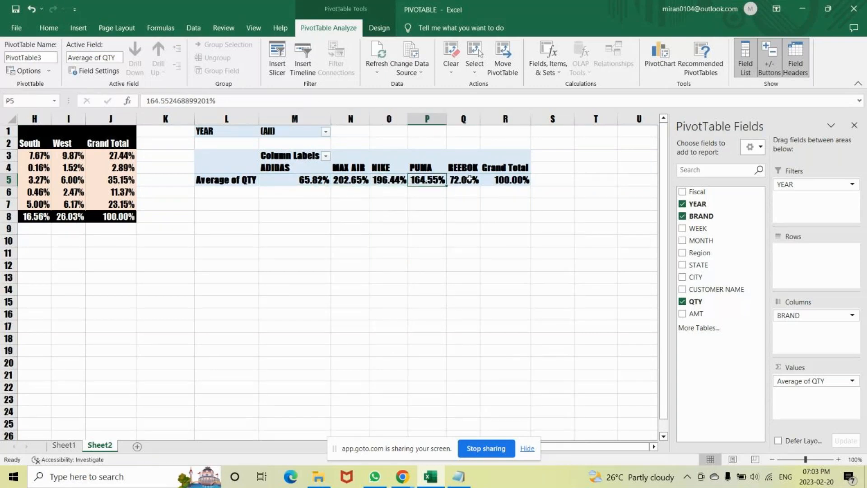
click(469, 178)
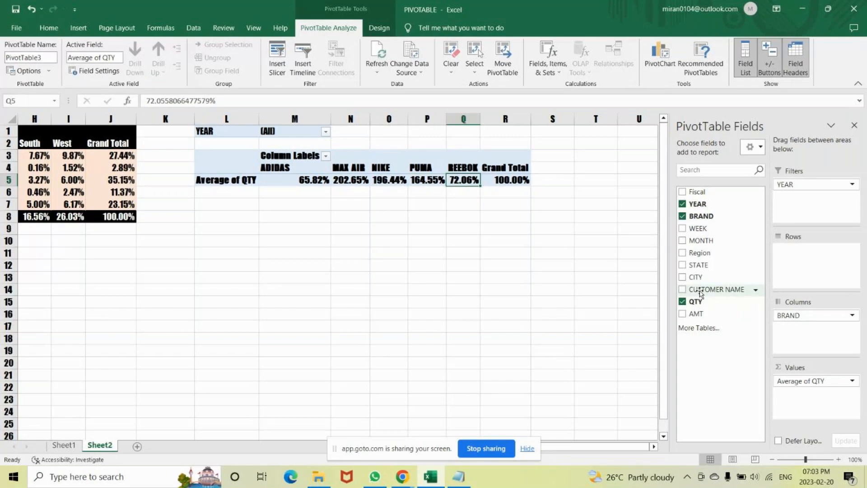
click(351, 179)
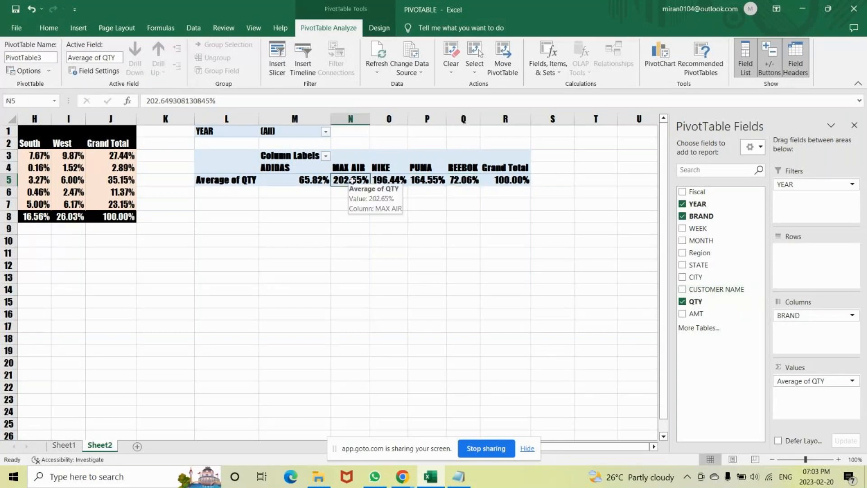
click(496, 179)
click(452, 180)
click(429, 180)
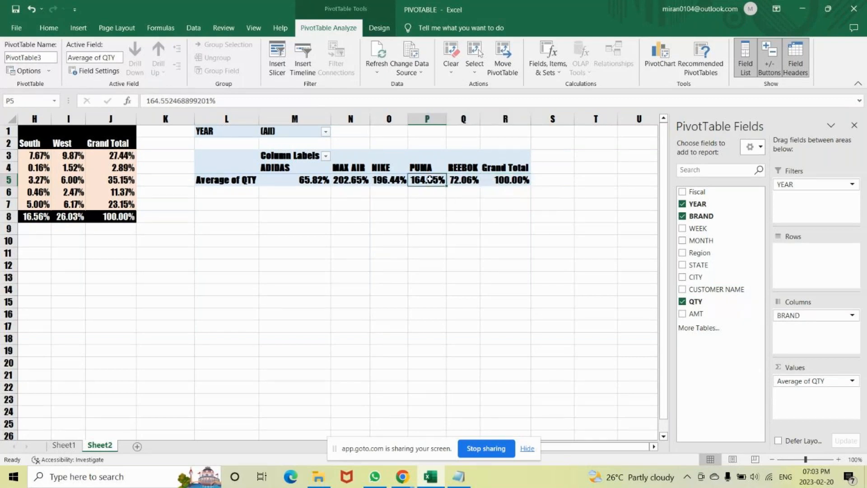
click(389, 180)
click(359, 179)
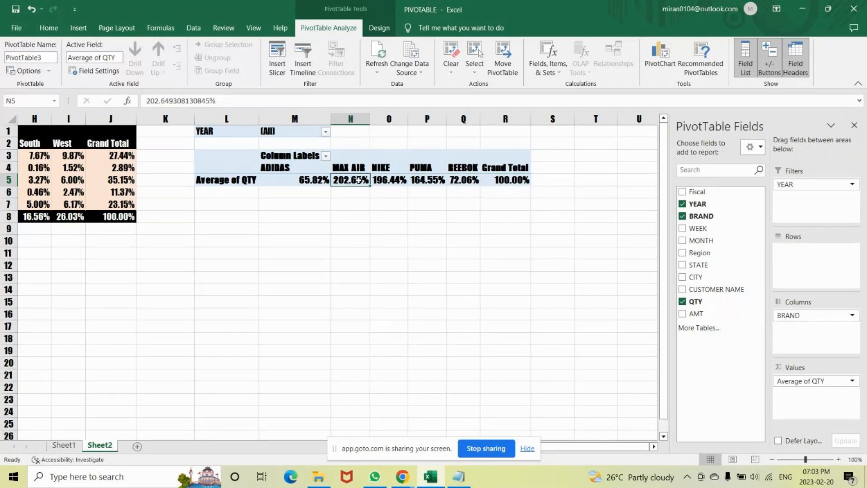
click(302, 180)
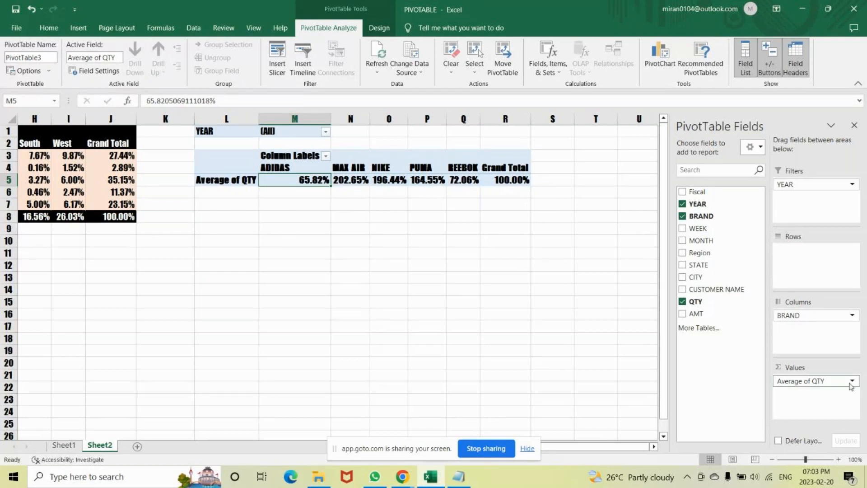
Step: Show the third PivotTable's Average of QTY values as % of Column Total
click(808, 381)
click(807, 368)
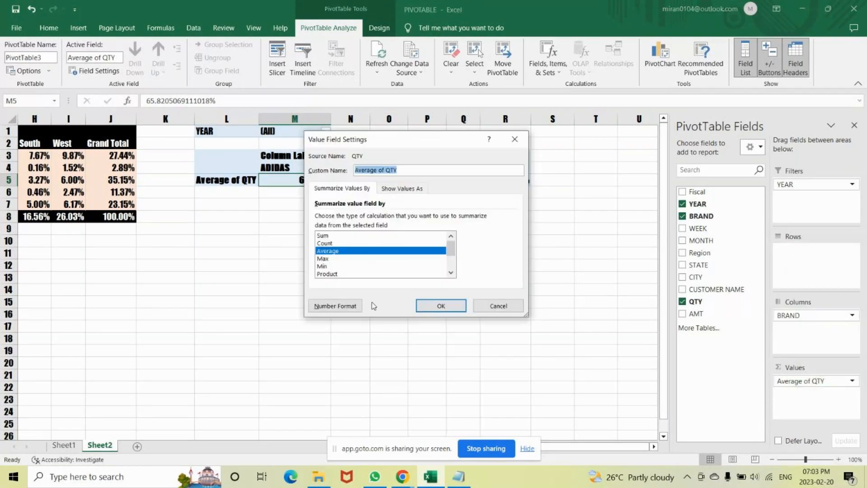
click(402, 188)
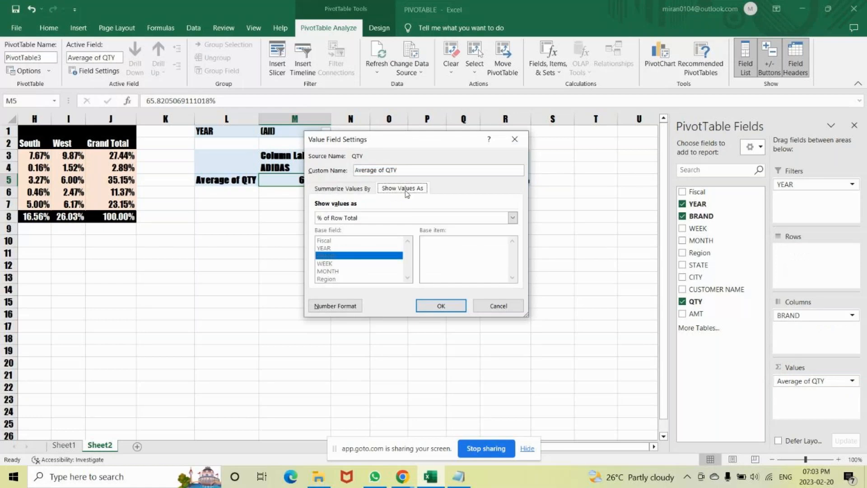
click(403, 219)
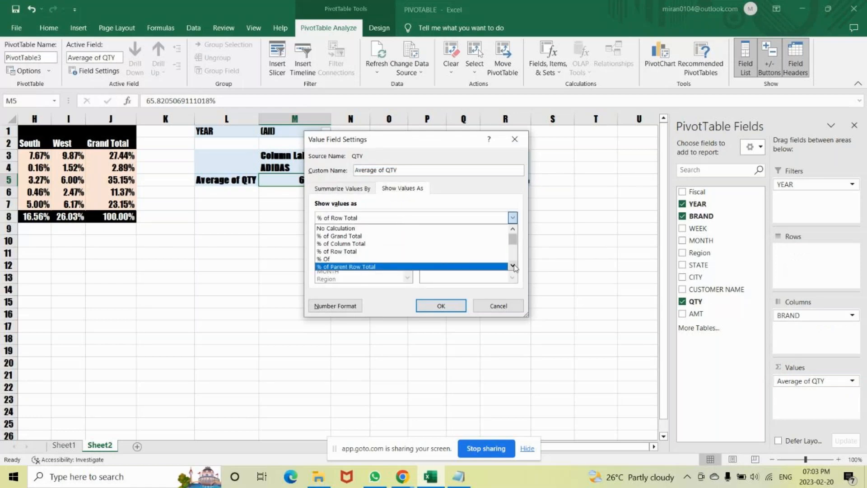
scroll(514, 267, down, 2)
scroll(513, 267, down, 1)
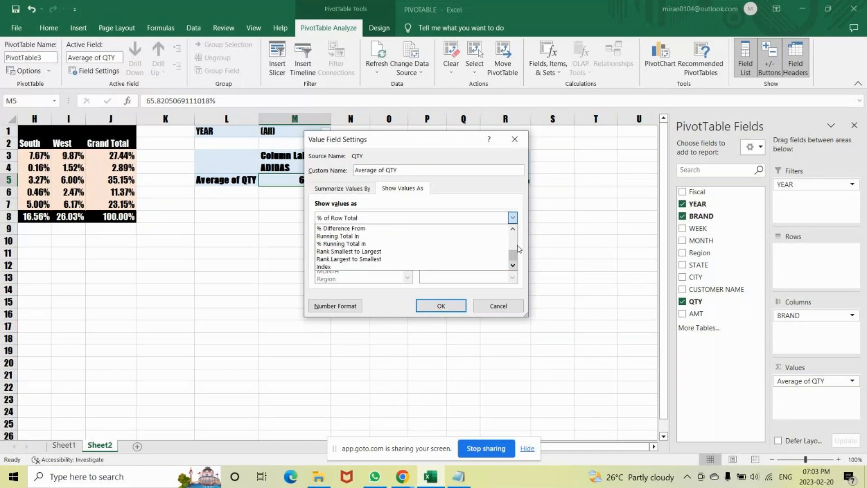
click(513, 229)
scroll(416, 249, up, 3)
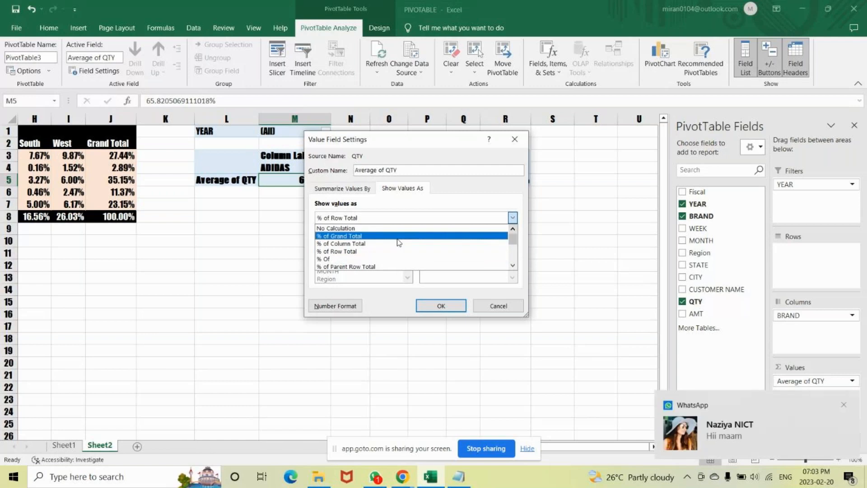
click(389, 244)
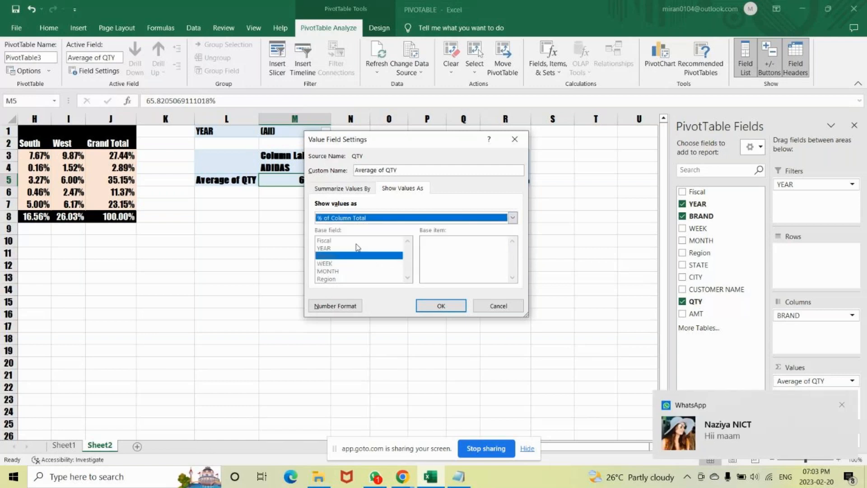
click(840, 404)
click(467, 315)
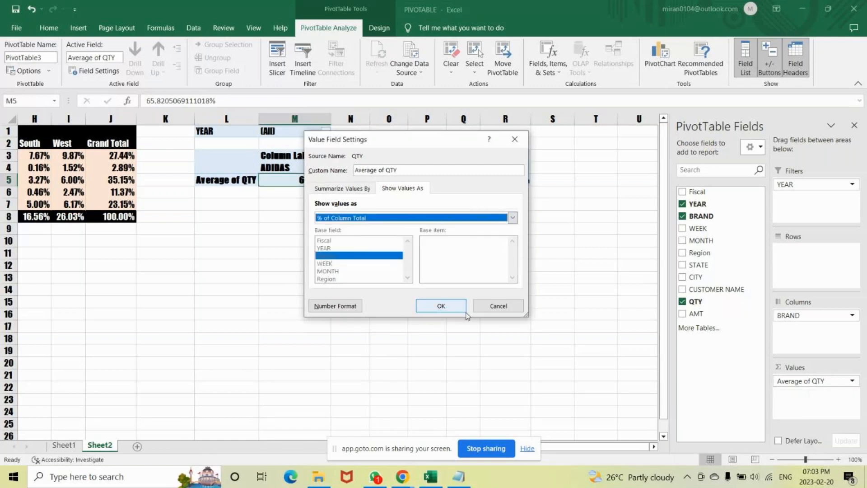
click(436, 307)
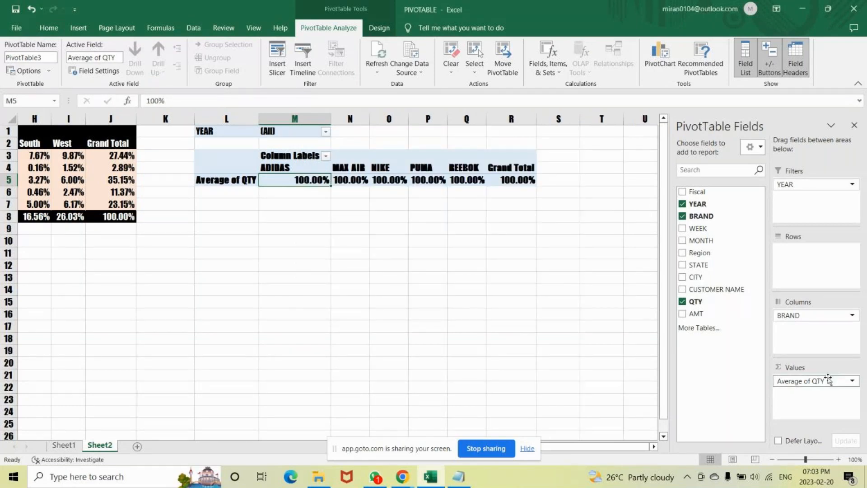
Step: Show the Average of QTY values as % of Grand Total and inspect the resulting brand percentages
click(813, 380)
click(806, 368)
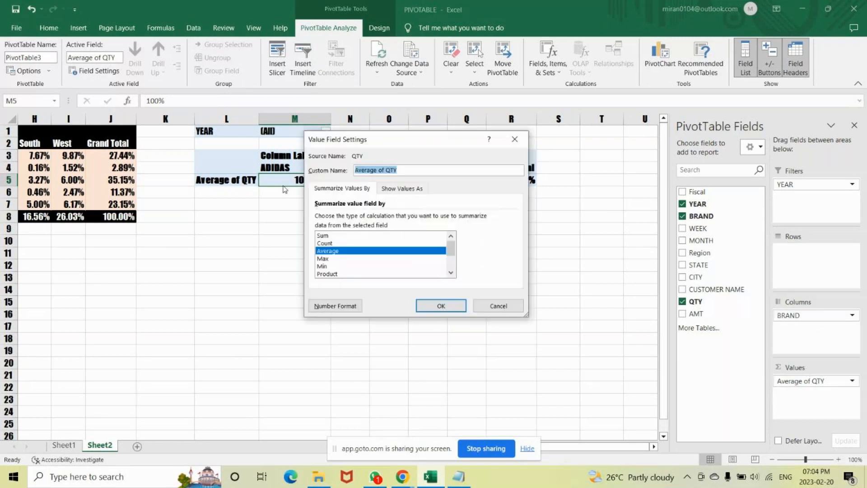
click(398, 189)
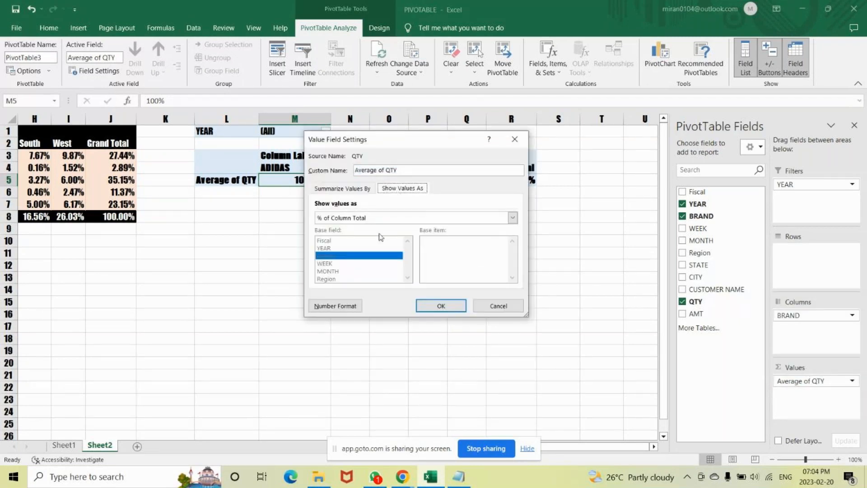
click(424, 217)
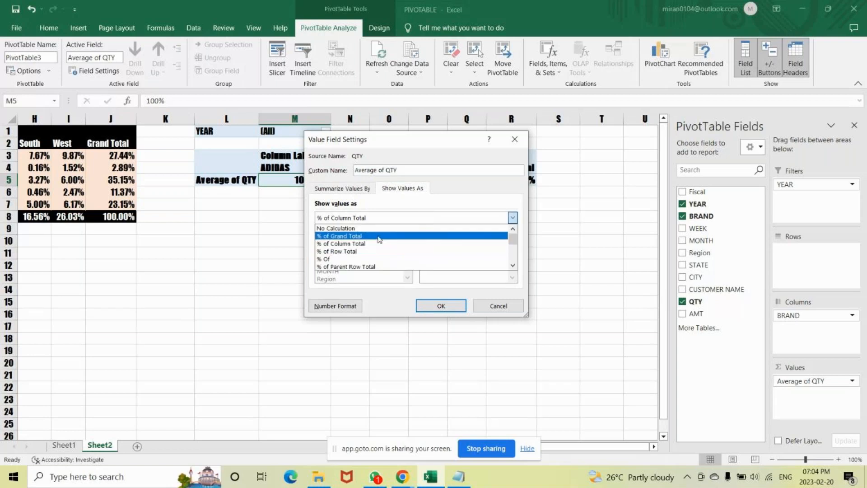
click(379, 237)
click(439, 306)
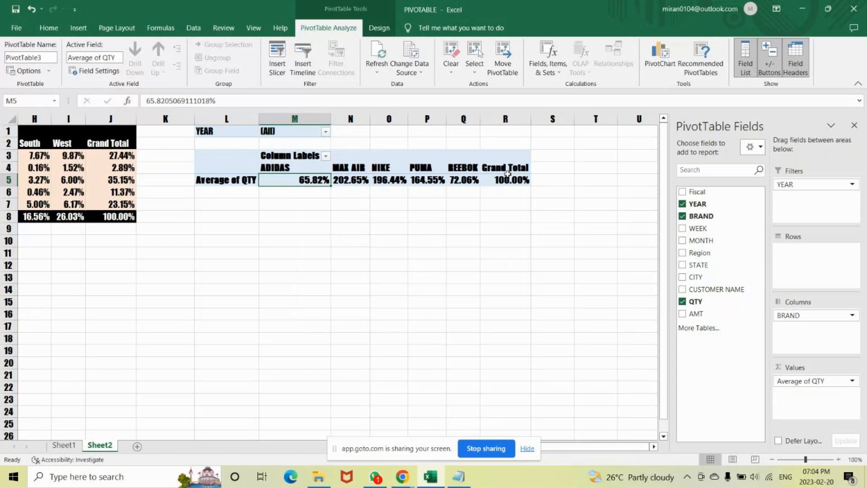
click(507, 178)
click(360, 180)
click(426, 181)
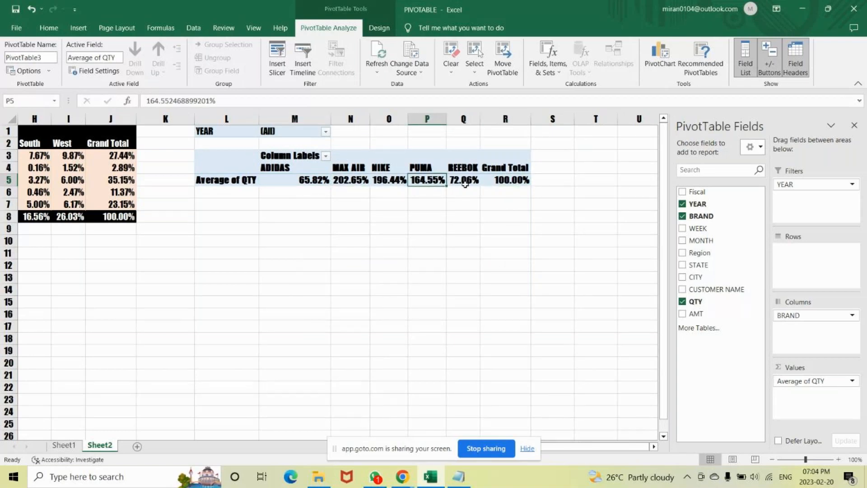
click(465, 184)
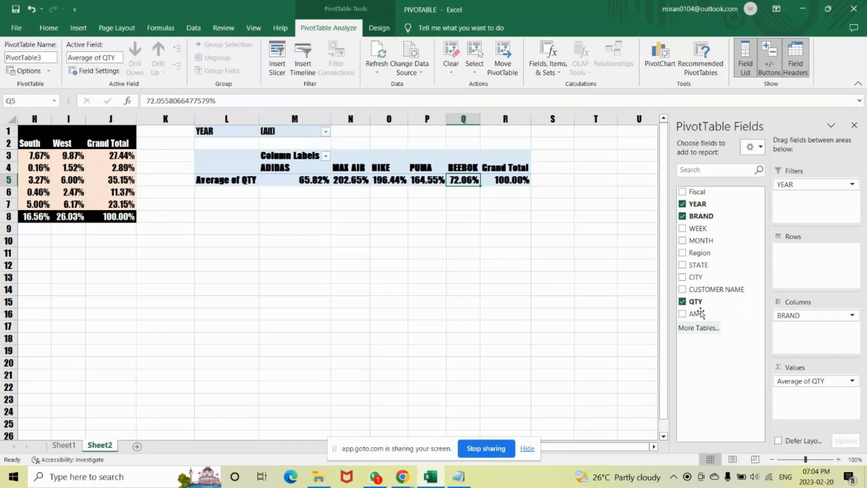
Step: Replace the QTY field with AMT in the Values area of the third PivotTable
click(853, 382)
click(795, 352)
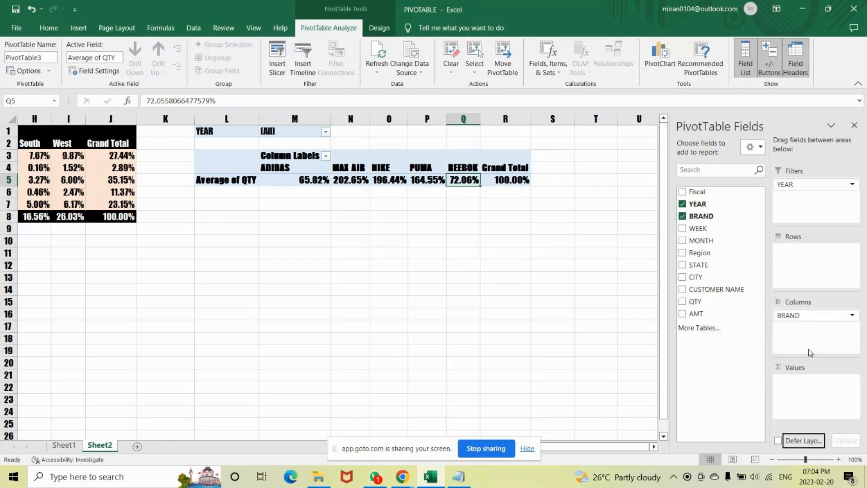
drag(696, 313, 807, 391)
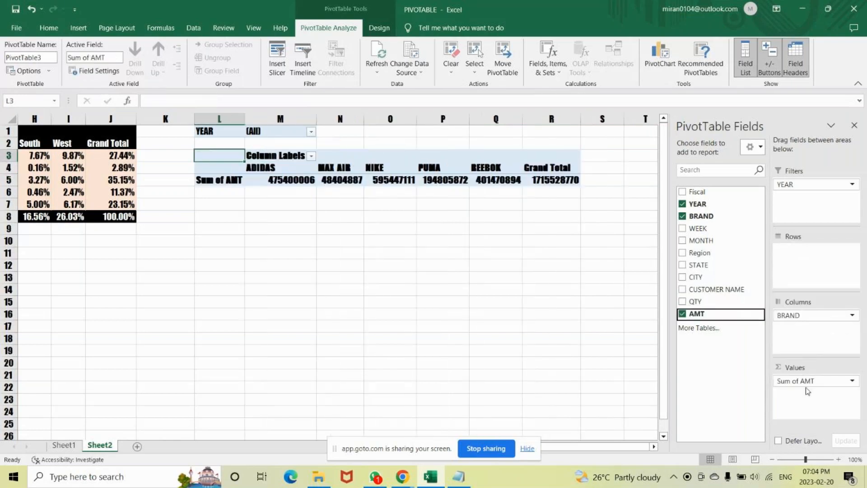
Step: Show the Sum of AMT values in the third PivotTable as % of Grand Total
click(812, 381)
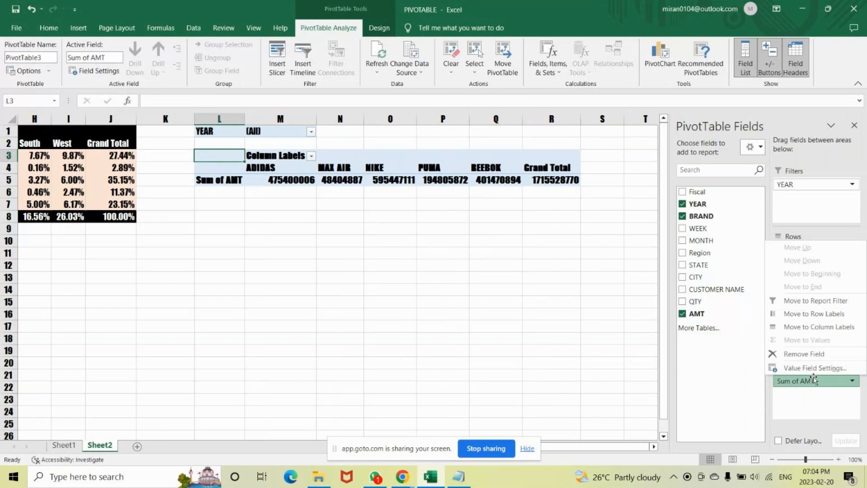
click(803, 368)
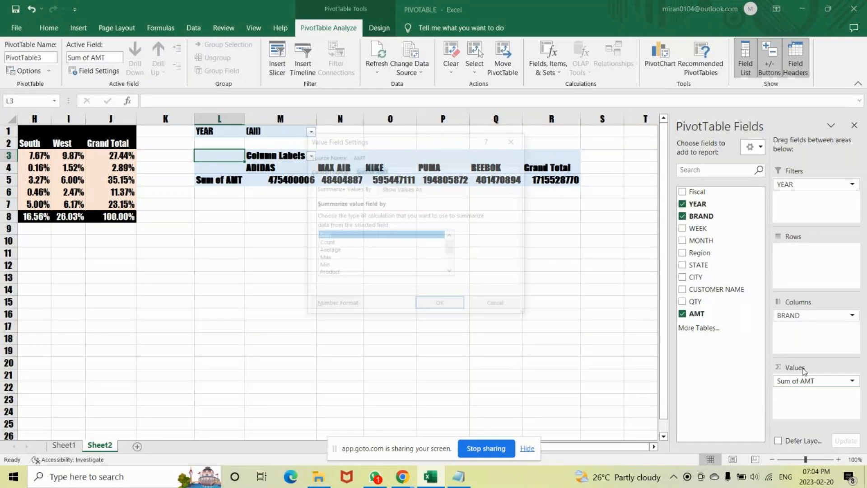
click(403, 188)
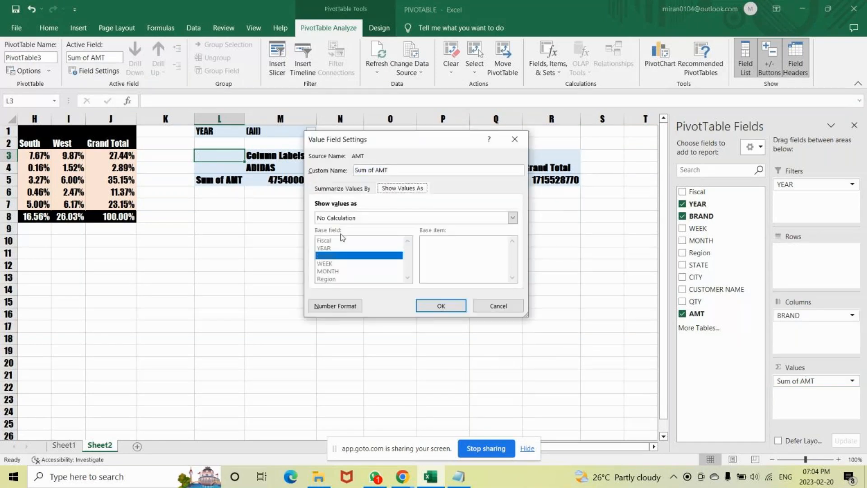
click(355, 218)
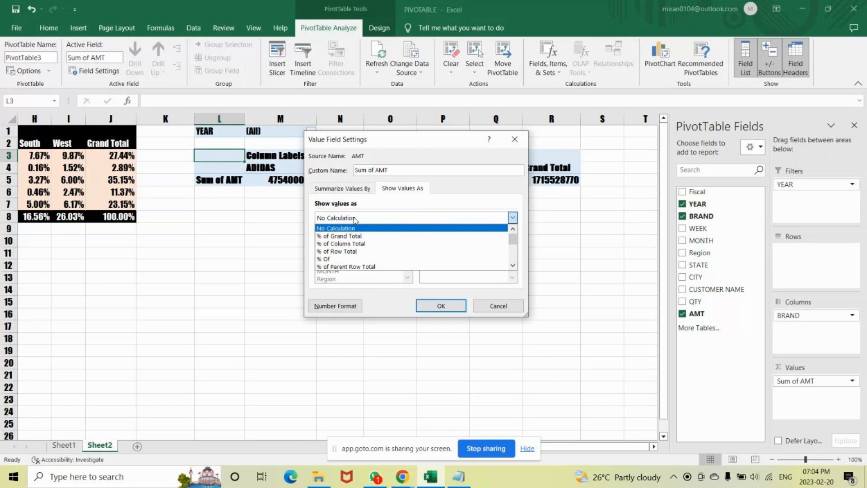
click(338, 235)
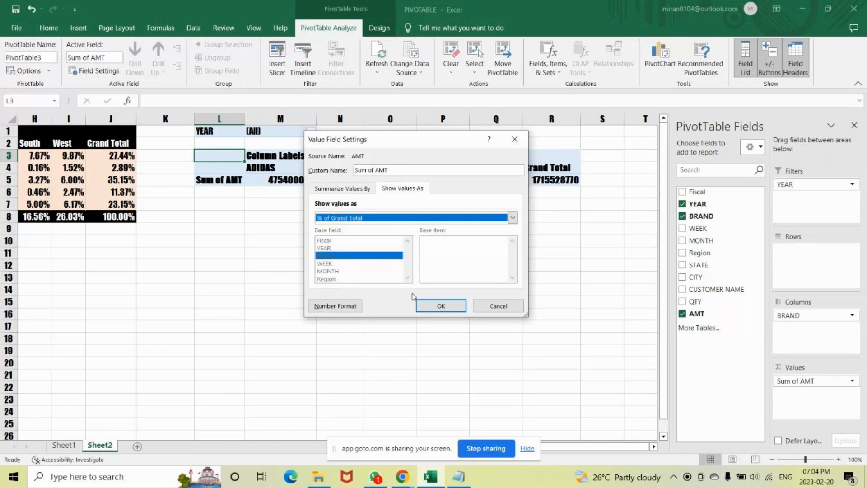
click(437, 306)
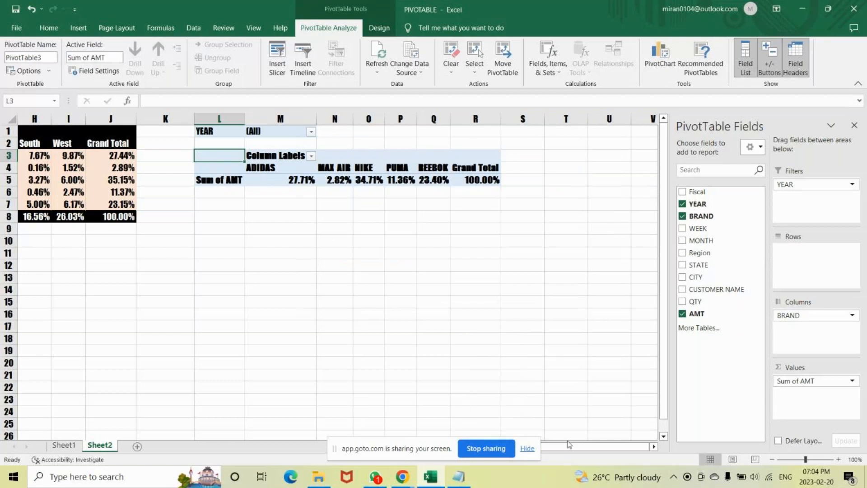
Step: Apply the green Medium PivotTable style with black header and total bands to the third PivotTable
drag(568, 444, 559, 455)
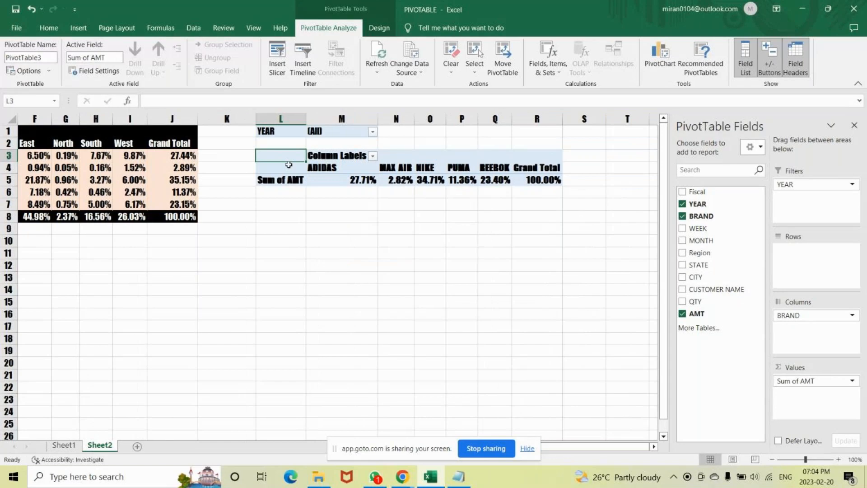
click(379, 28)
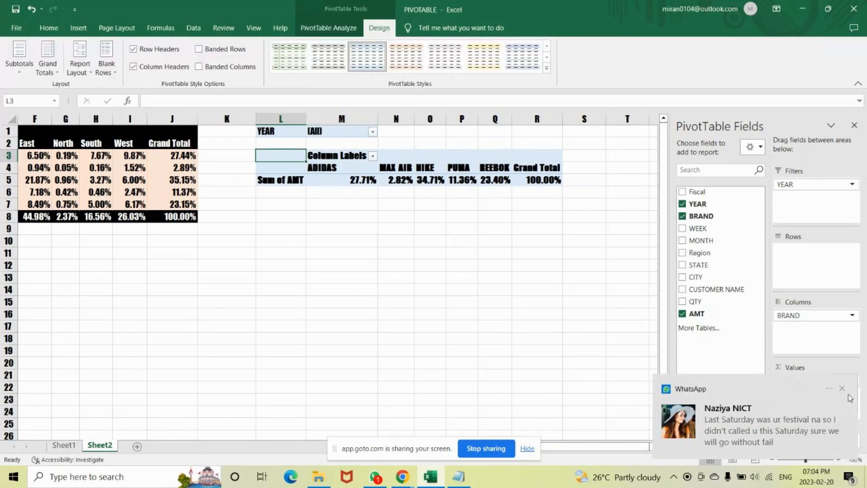
click(841, 388)
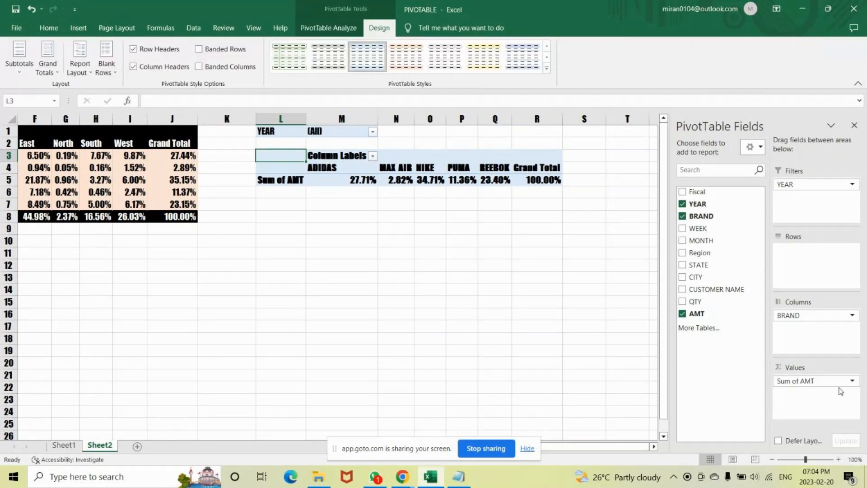
click(546, 68)
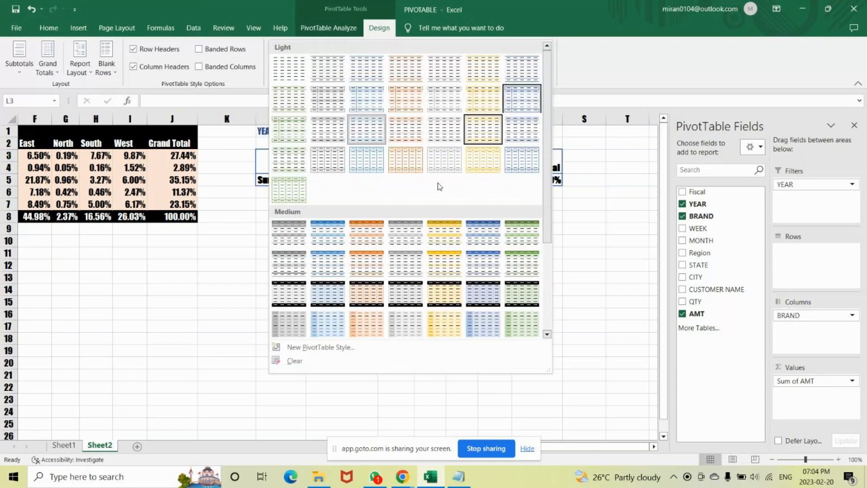
scroll(403, 266, down, 3)
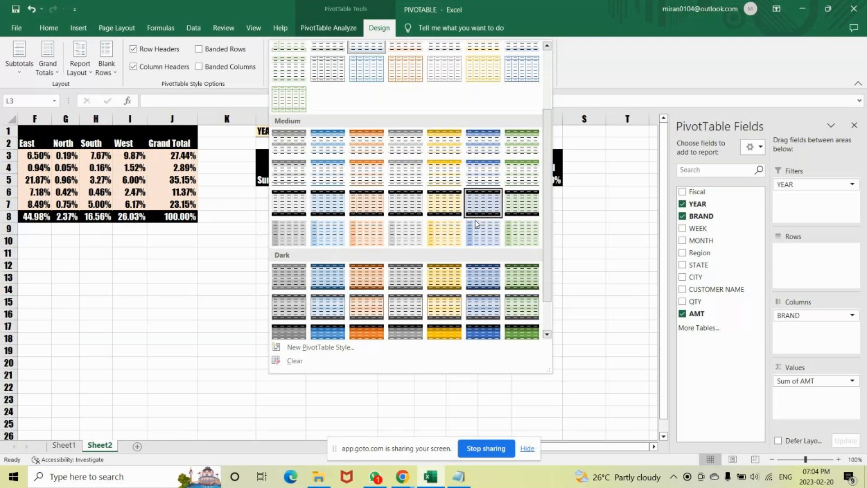
click(518, 204)
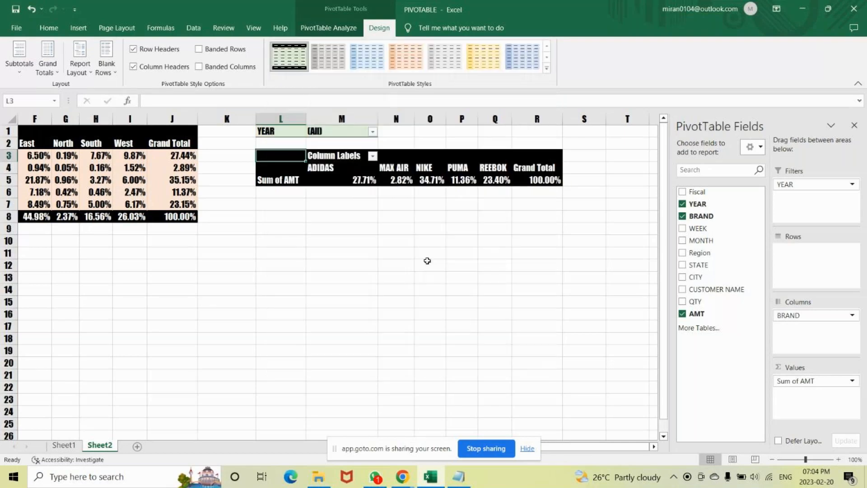
Step: Switch to the GoTo meeting window in Chrome to check the participants, and return to the Excel workbook
mouse_move(591, 447)
mouse_down()
mouse_move(573, 451)
mouse_move(598, 451)
mouse_up()
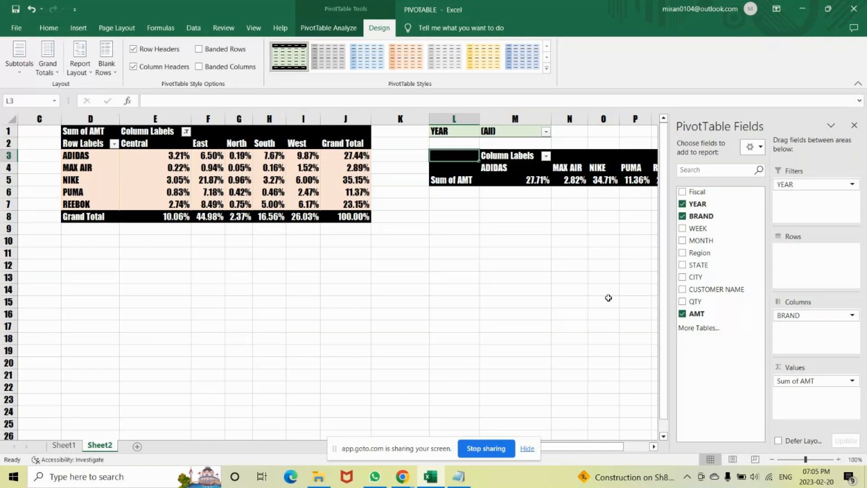
click(396, 477)
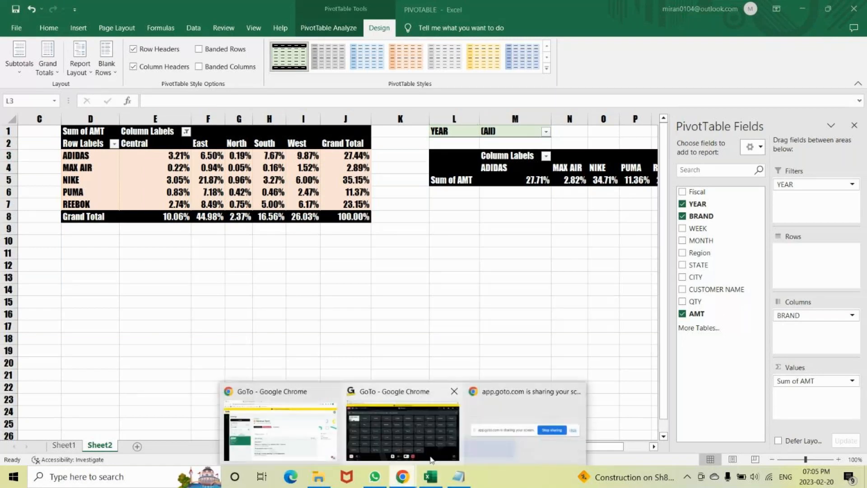
click(431, 459)
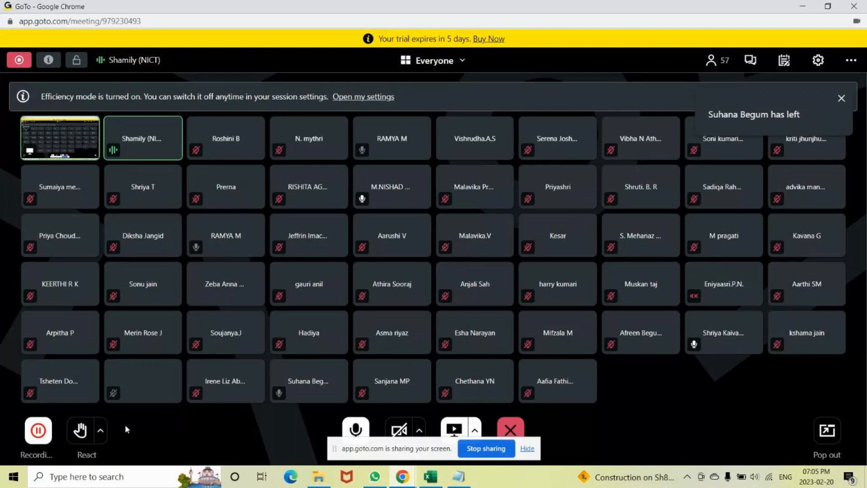
click(430, 477)
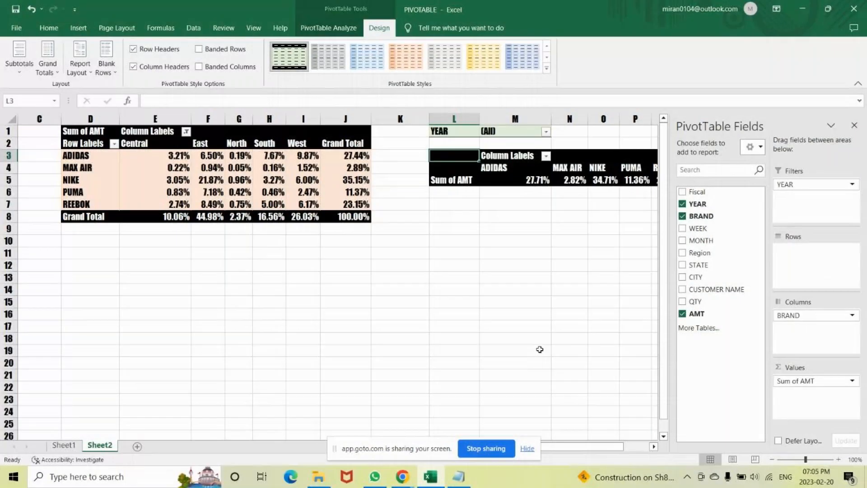
Step: Insert a PivotTable from the Sheet1 data range $A$1:$K$28604 into the existing worksheet Sheet2 at cell A12
drag(555, 446, 526, 455)
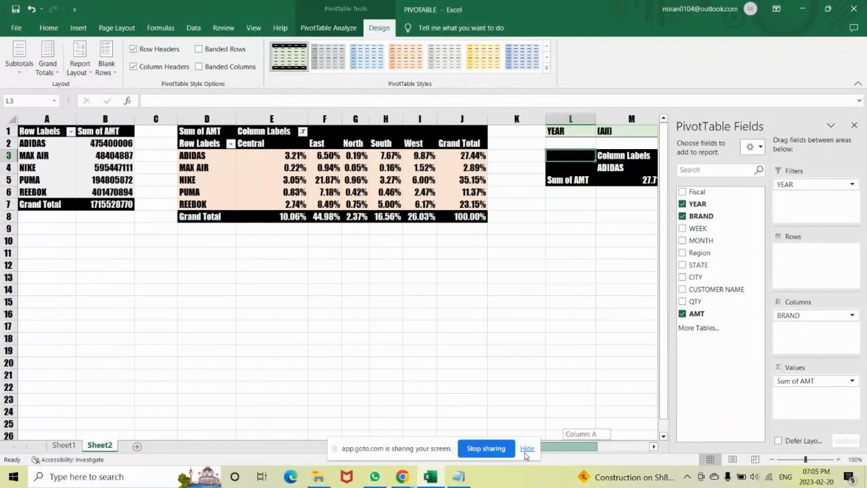
click(31, 267)
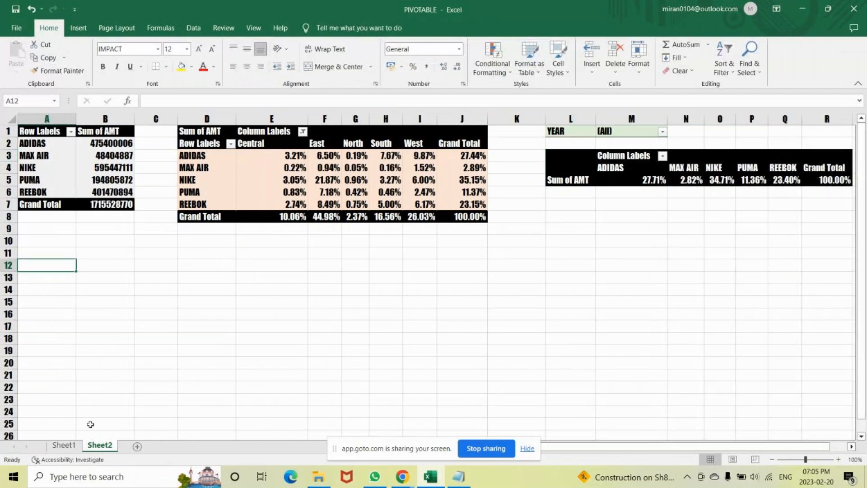
click(63, 445)
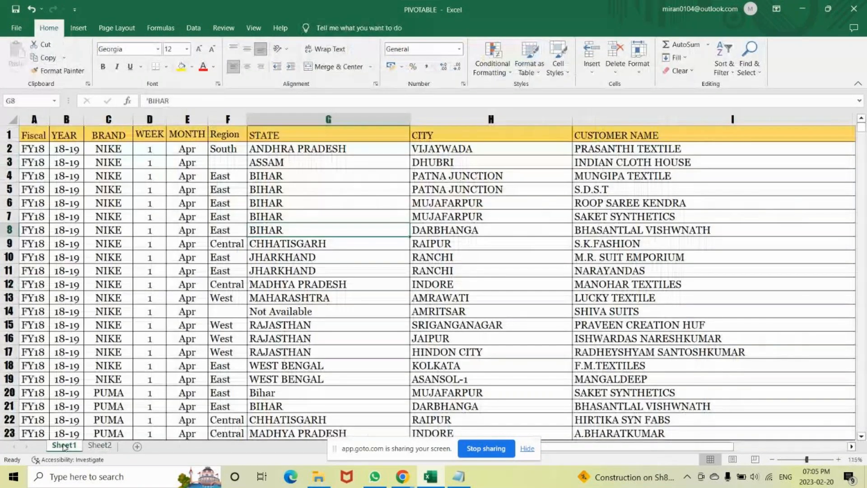
click(345, 311)
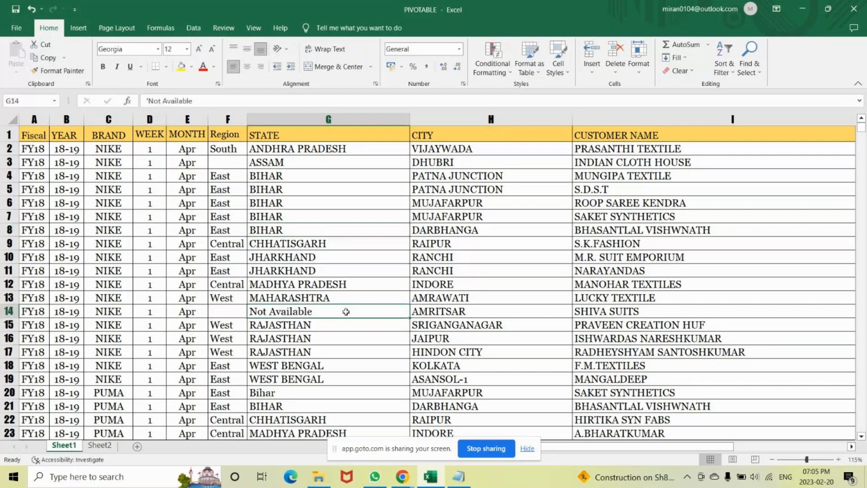
click(80, 29)
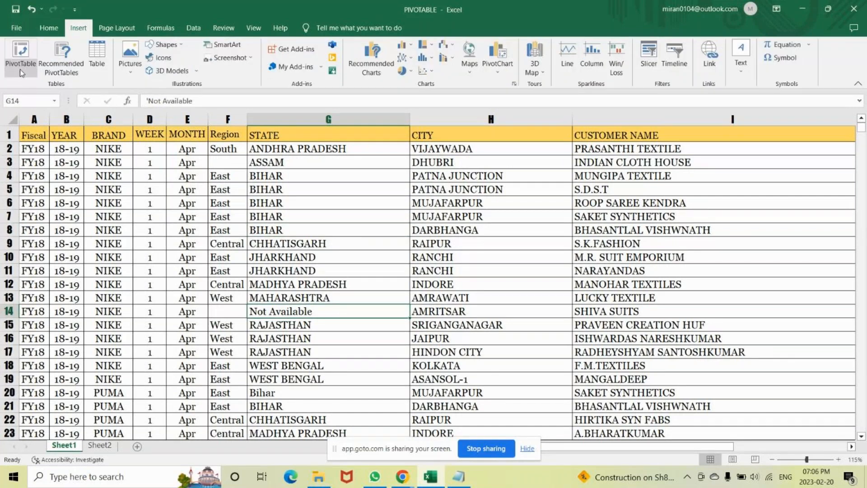
click(20, 70)
click(317, 249)
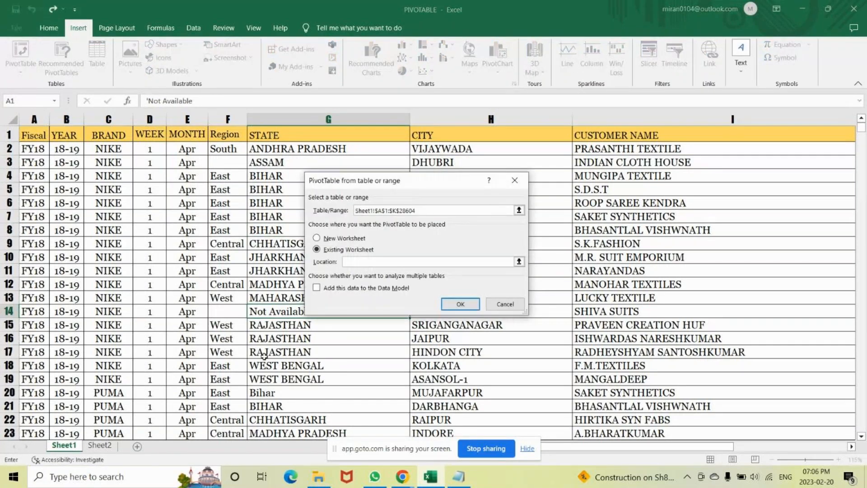
click(99, 445)
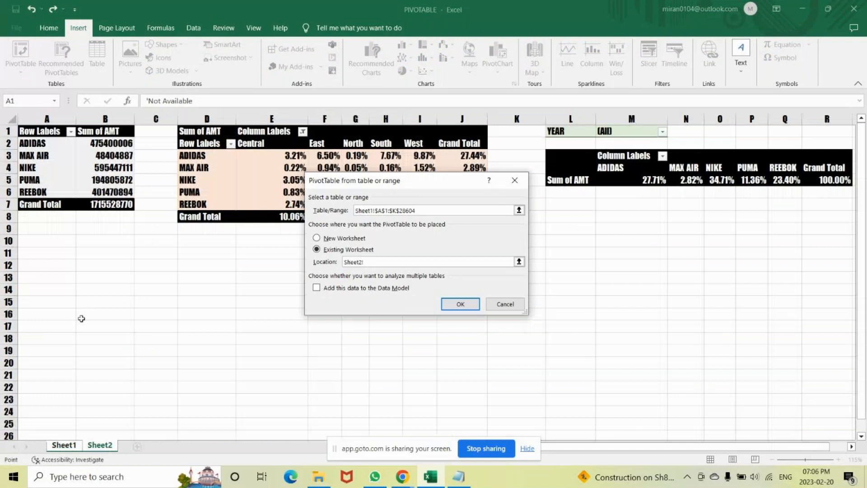
click(34, 264)
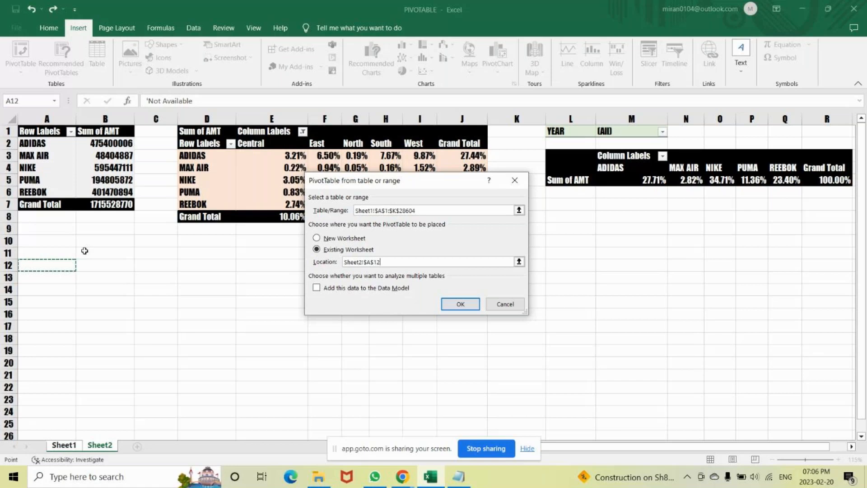
click(465, 307)
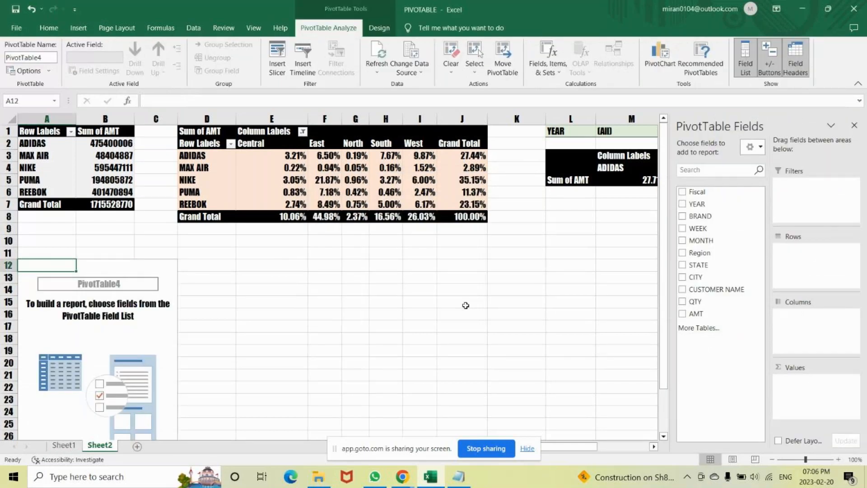
Step: Build the fourth PivotTable with Fiscal in Filters, BRAND in Columns, STATE in Rows and AMT in Values
scroll(465, 305, down, 1)
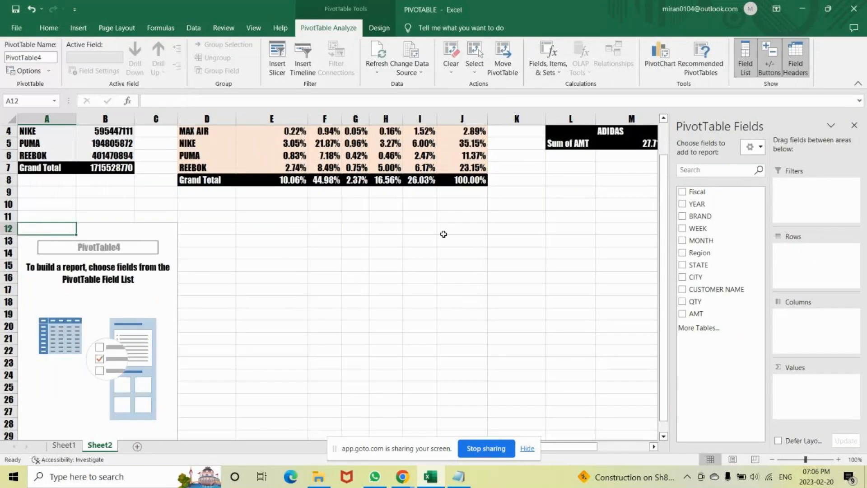
drag(693, 191, 796, 195)
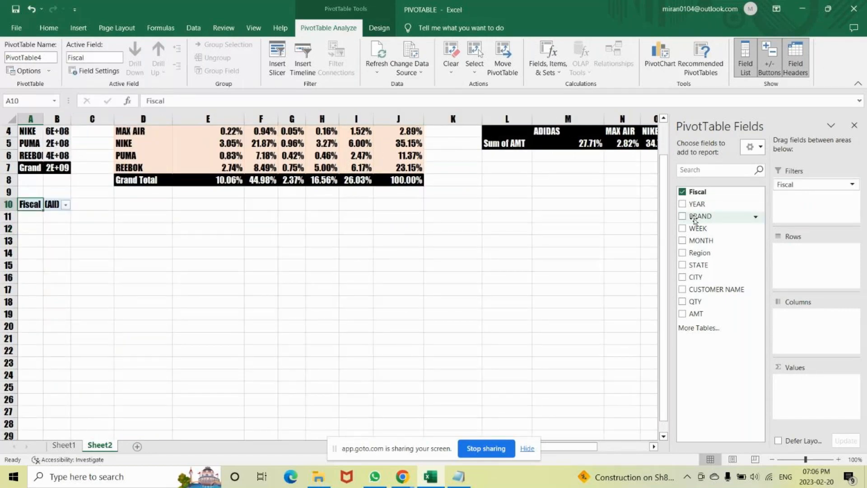
drag(696, 217, 802, 345)
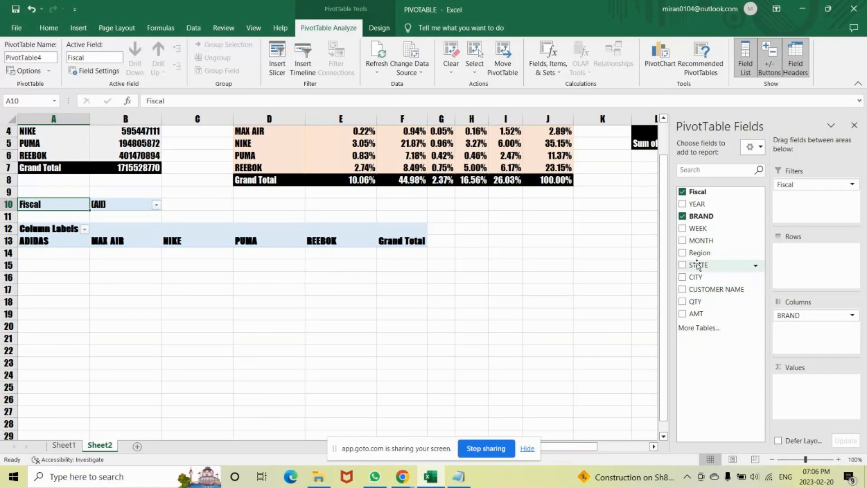
drag(698, 265, 785, 260)
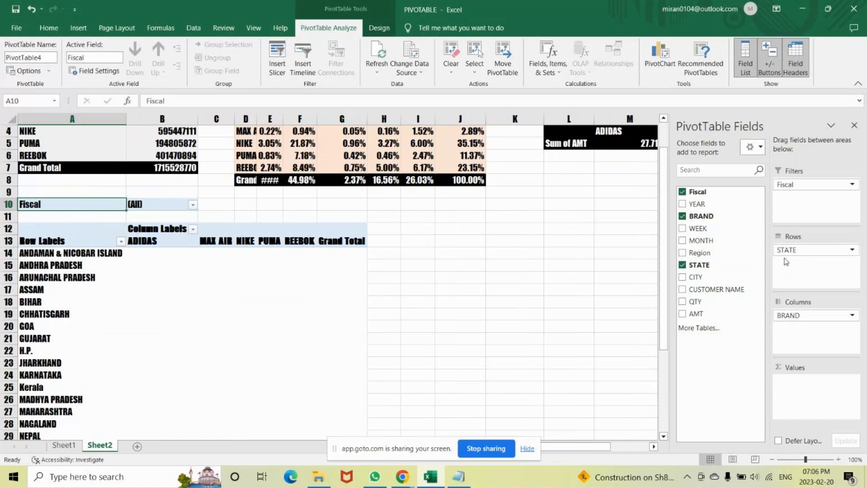
drag(698, 313, 803, 397)
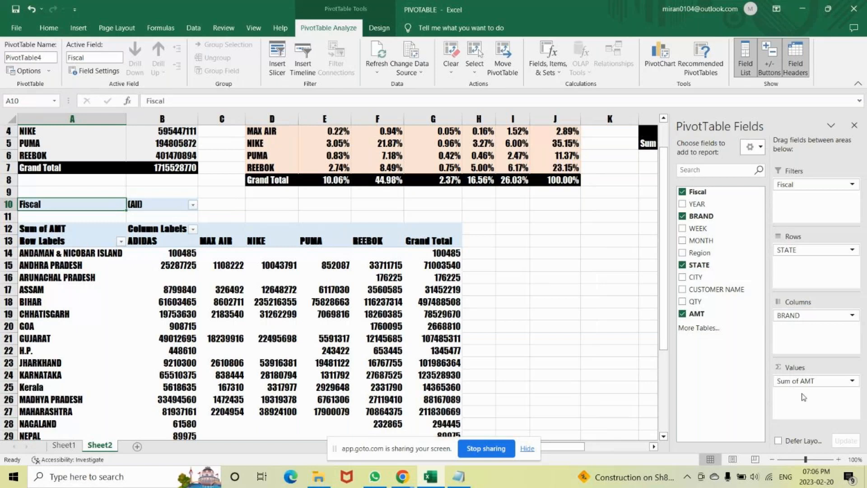
scroll(263, 334, down, 6)
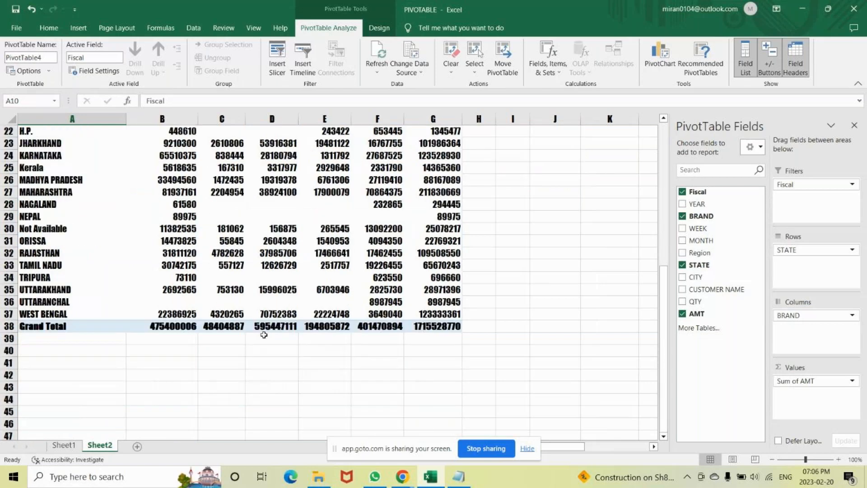
scroll(264, 334, up, 7)
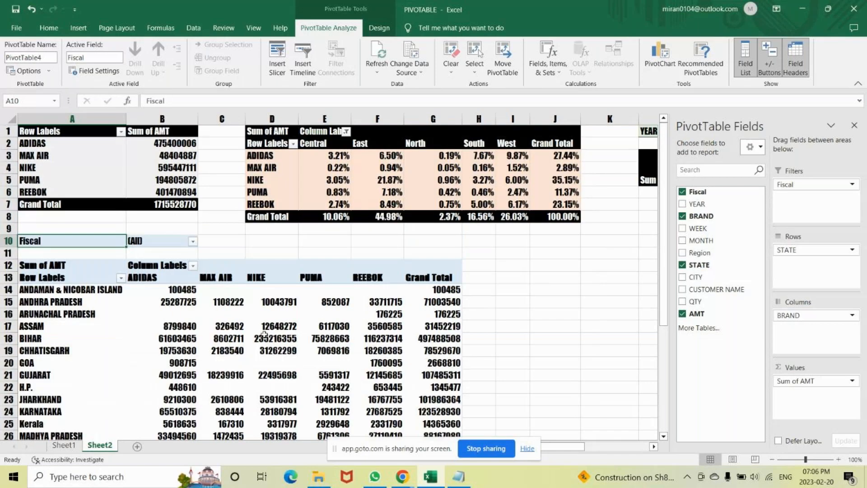
Step: Swap the fourth PivotTable's layout so that BRAND is in Rows and STATE is in Columns
drag(797, 316, 806, 271)
drag(794, 250, 819, 332)
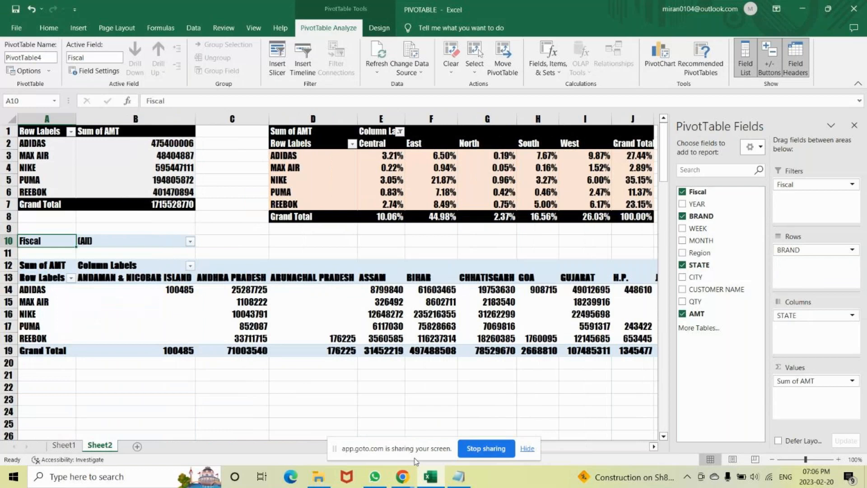
drag(413, 443, 372, 487)
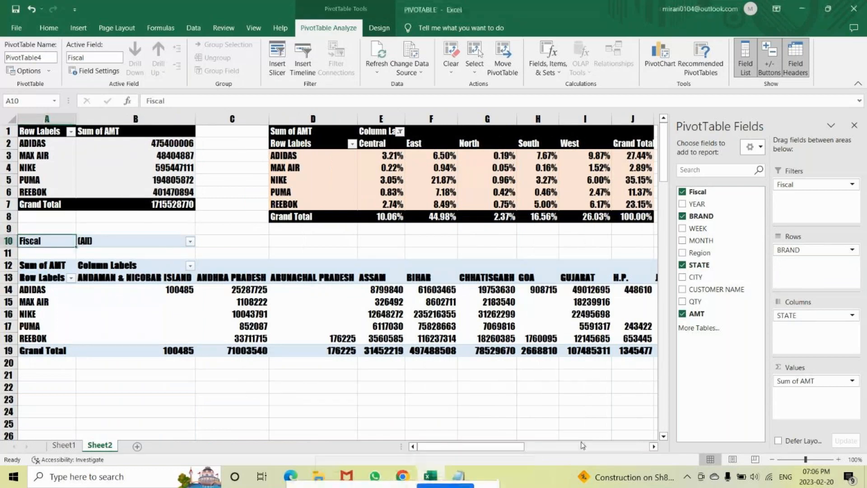
mouse_move(523, 446)
mouse_down()
mouse_move(648, 446)
mouse_move(523, 446)
mouse_up()
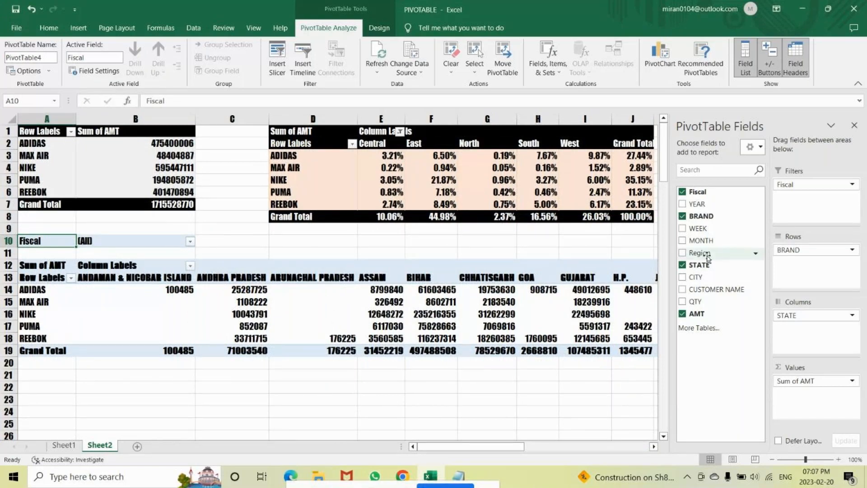
Step: Try Region as a second Columns field below STATE in the fourth PivotTable, check the column filter list, and remove Region again
drag(707, 258, 789, 331)
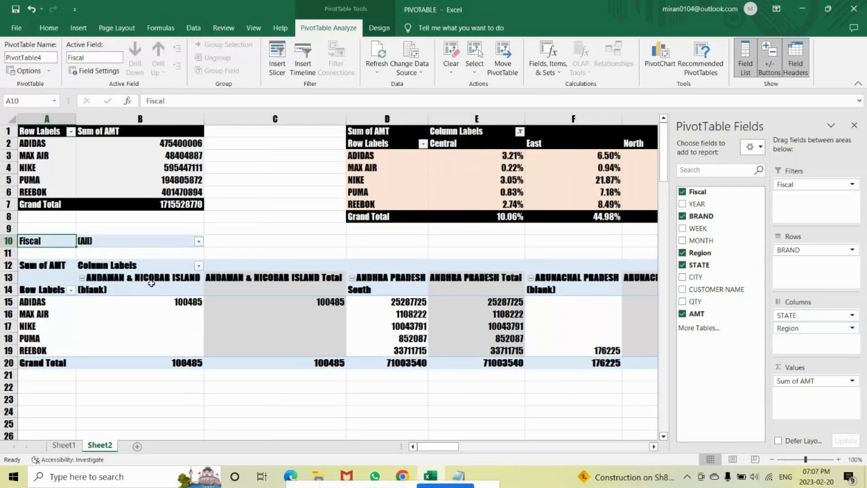
click(199, 265)
scroll(134, 189, down, 5)
scroll(134, 190, up, 5)
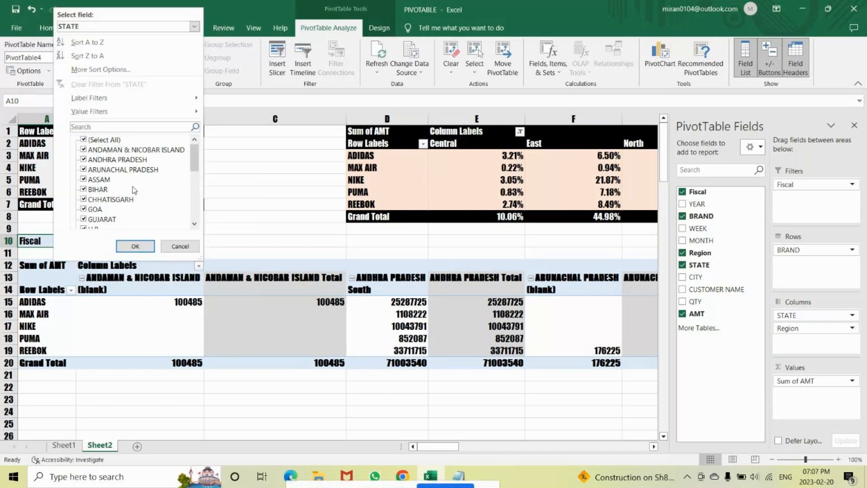
click(240, 168)
drag(787, 328, 727, 294)
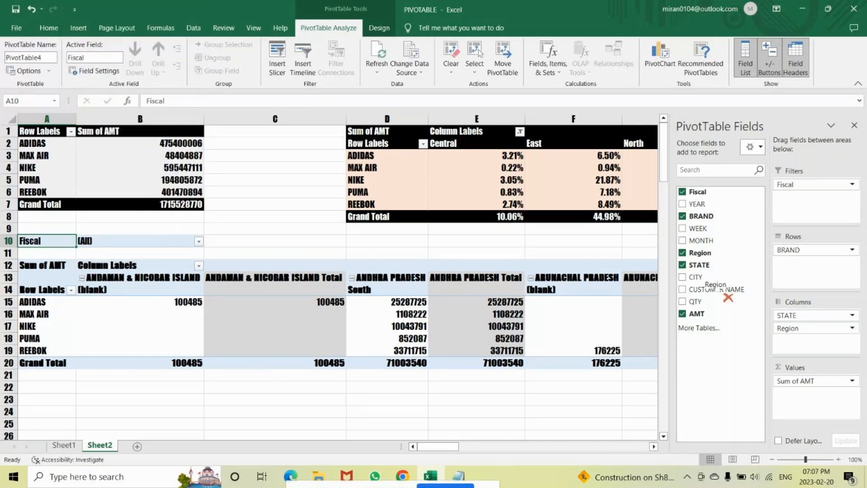
drag(727, 297, 711, 246)
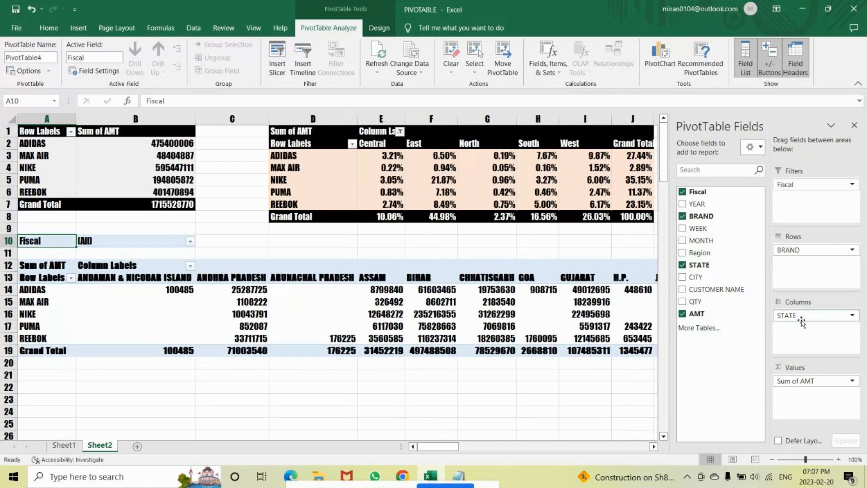
Step: Show the Sum of AMT values in the fourth PivotTable as % of Column Total
click(854, 382)
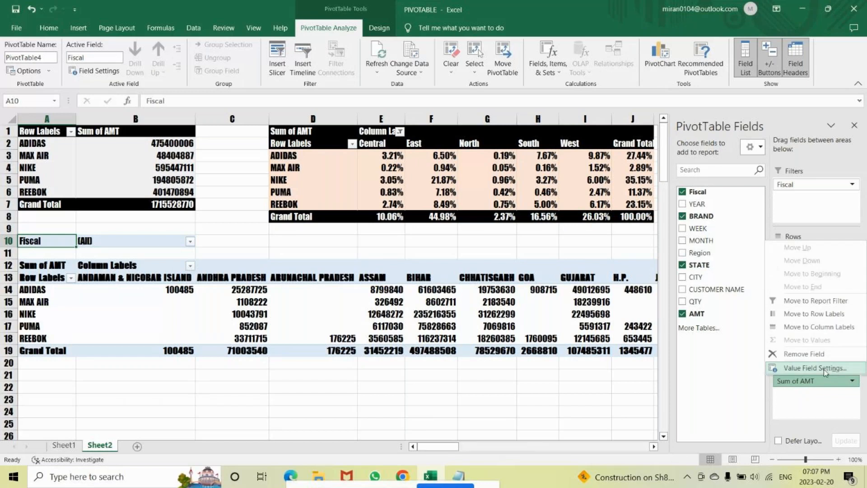
click(823, 369)
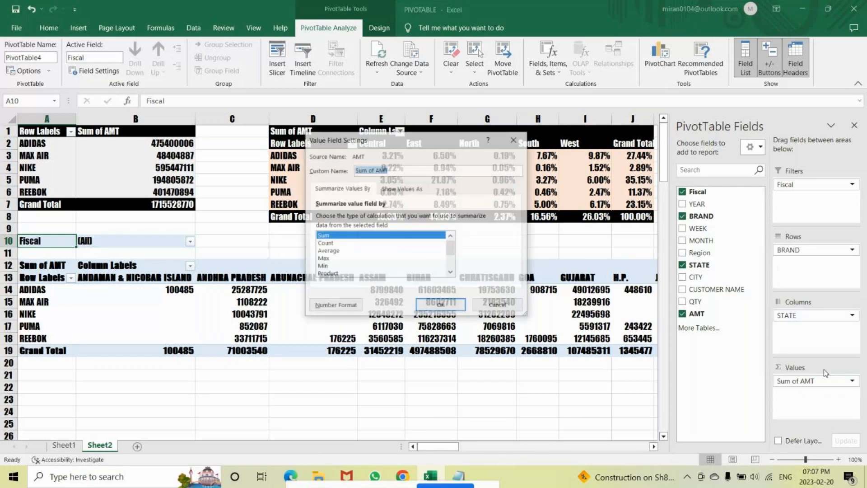
click(401, 188)
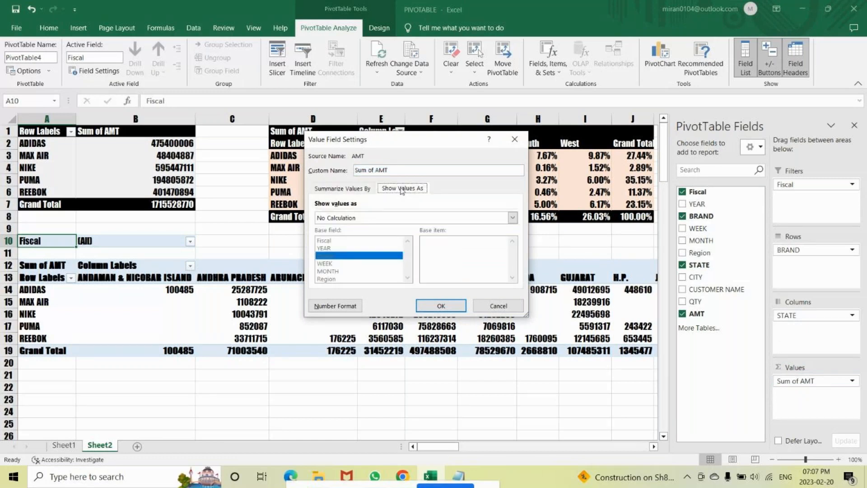
click(513, 218)
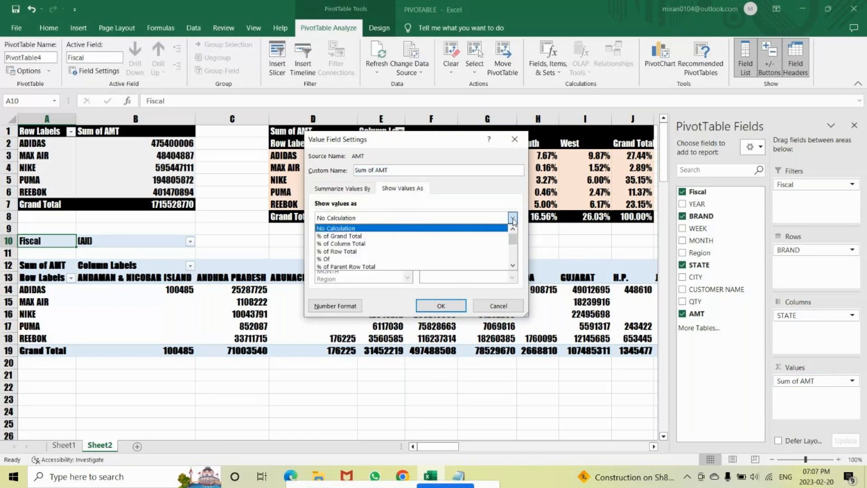
click(364, 243)
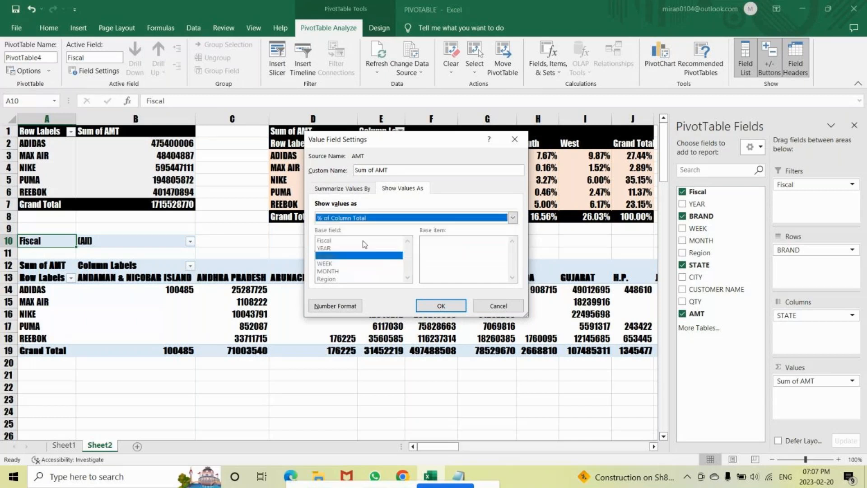
click(435, 304)
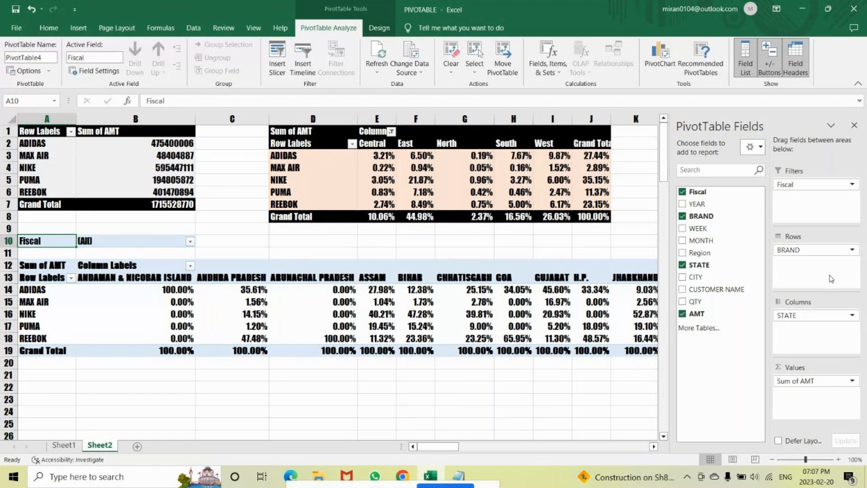
Step: Show the Sum of AMT values in the fourth PivotTable as % of Row Total
click(852, 381)
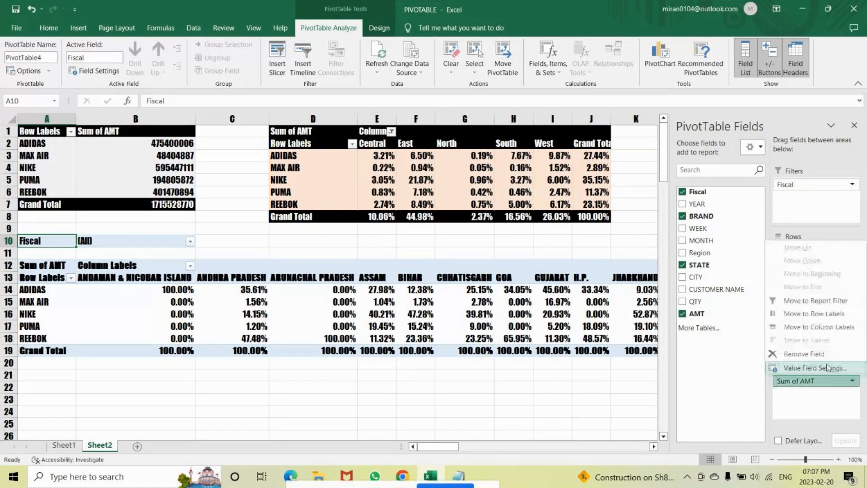
click(795, 418)
click(402, 188)
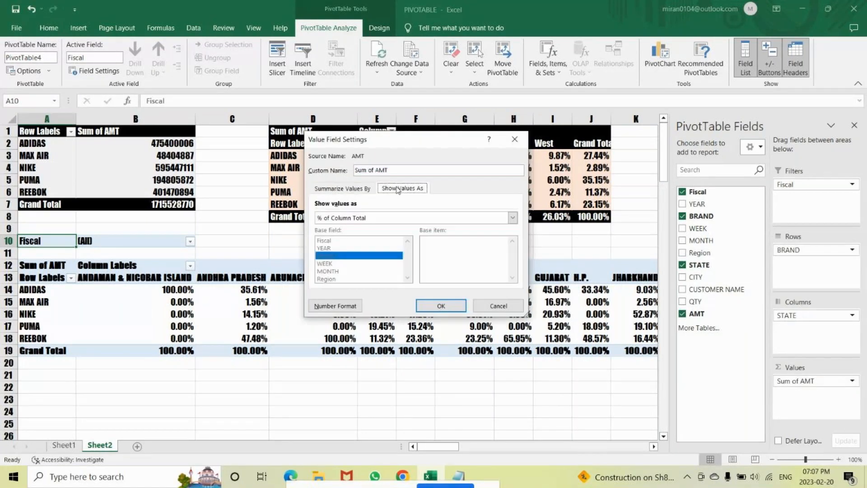
click(412, 216)
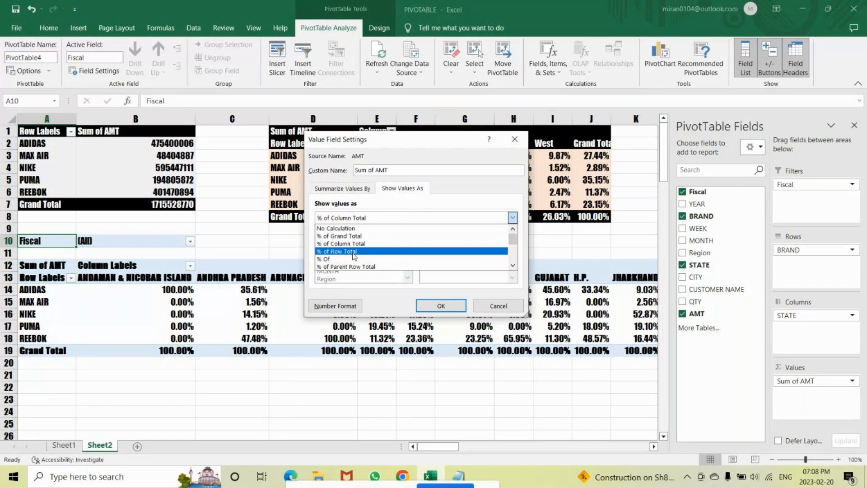
click(354, 253)
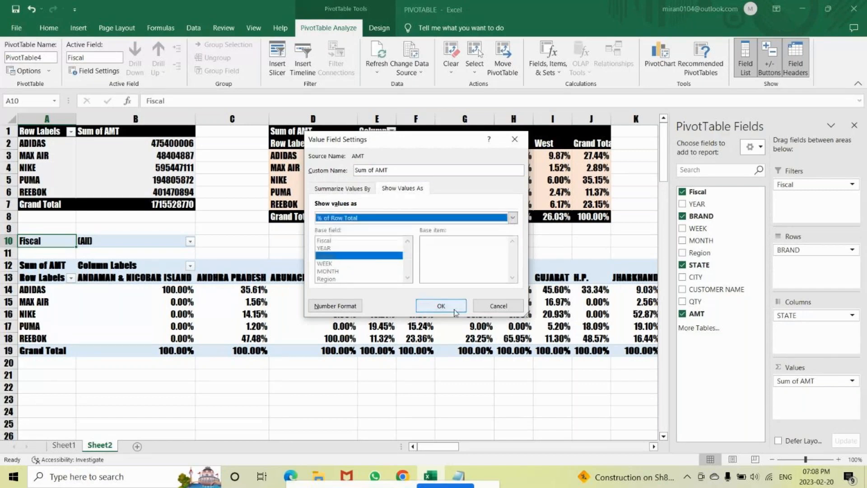
click(440, 306)
mouse_move(439, 446)
mouse_down()
mouse_move(551, 436)
mouse_move(439, 438)
mouse_up()
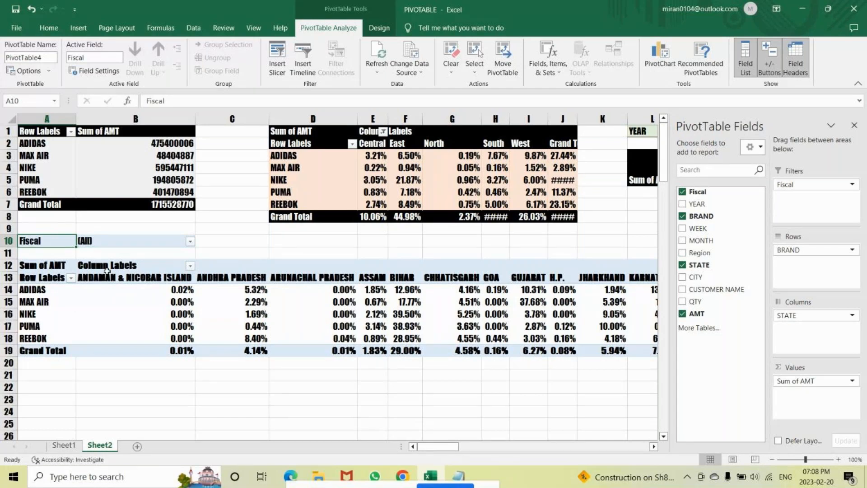
Step: Filter the STATE columns of the fourth PivotTable to the top 7 items by Sum of AMT
click(190, 266)
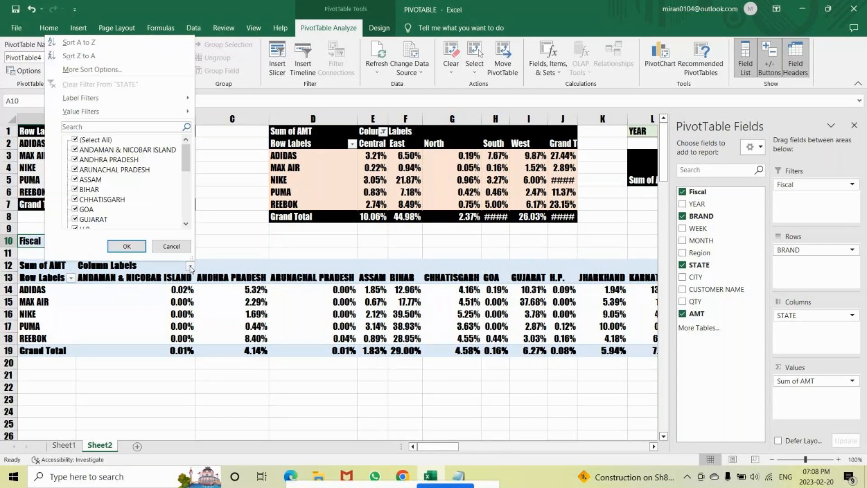
mouse_move(84, 114)
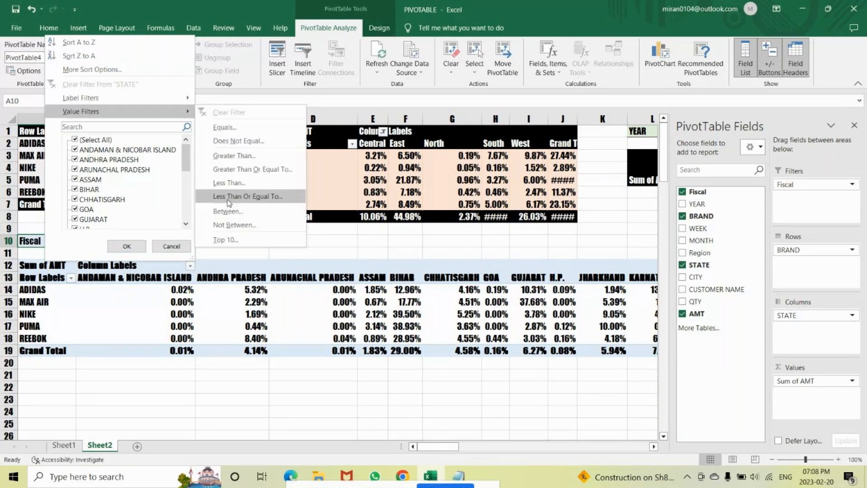
click(226, 240)
key(BackSpace)
key(BackSpace)
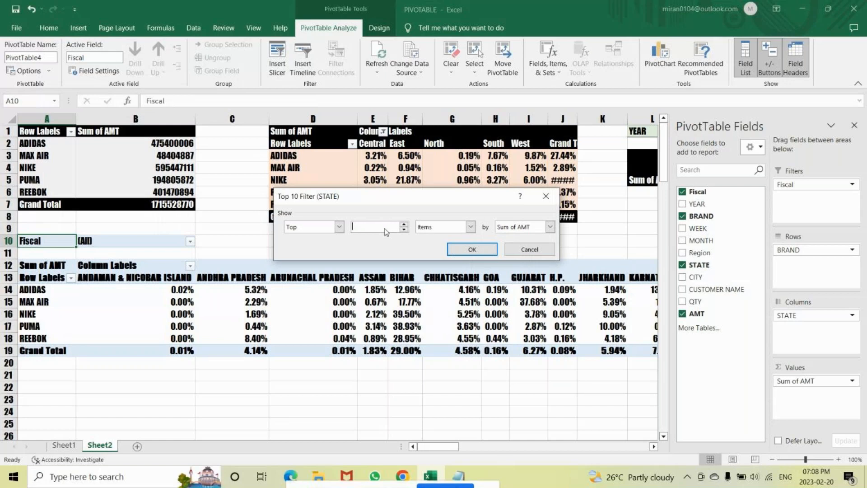
text(7)
click(427, 228)
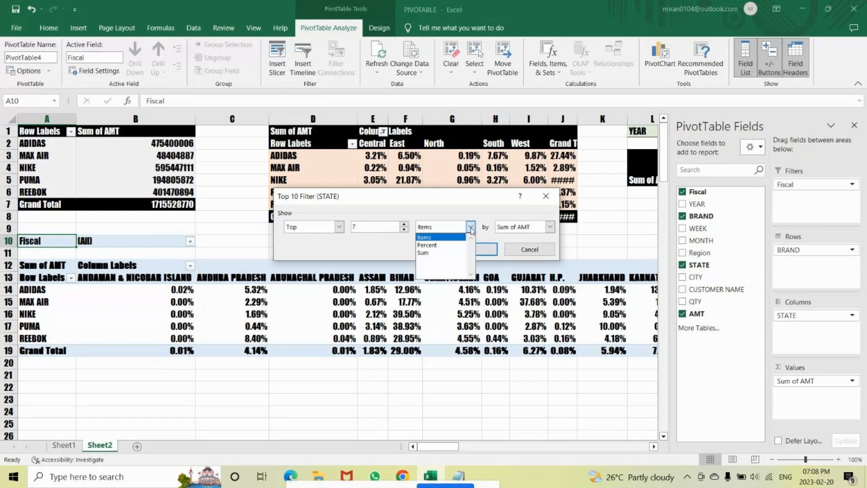
click(429, 234)
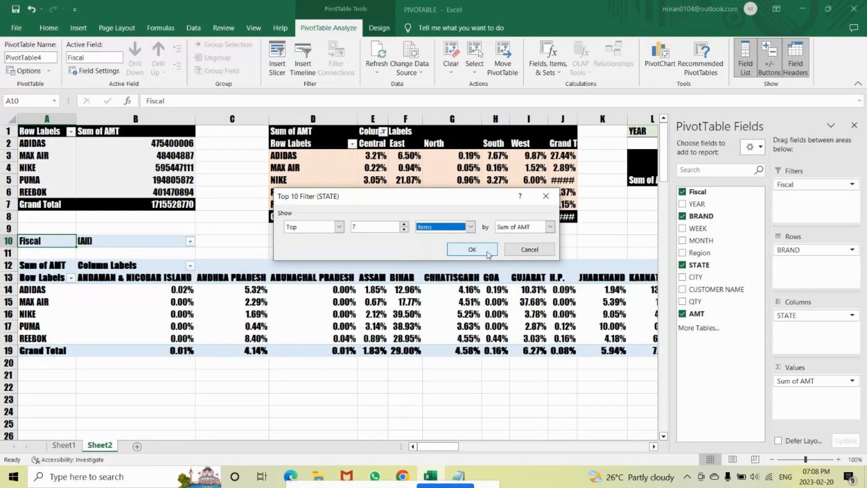
click(549, 227)
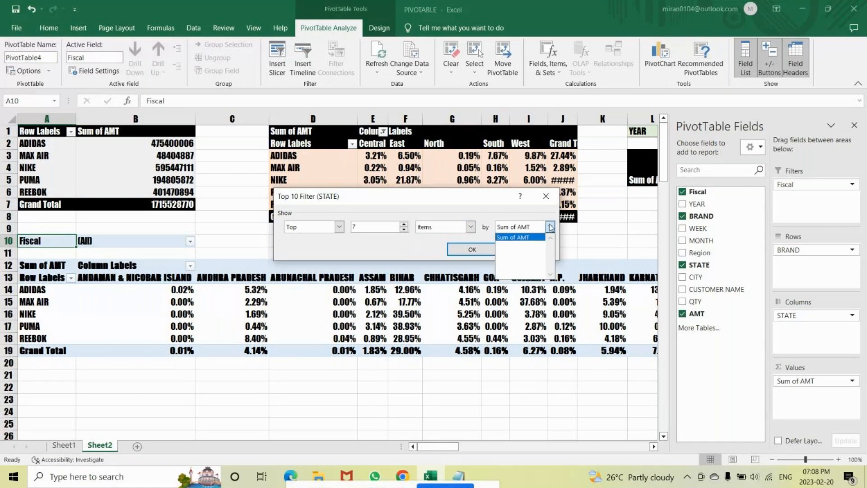
click(526, 236)
click(471, 250)
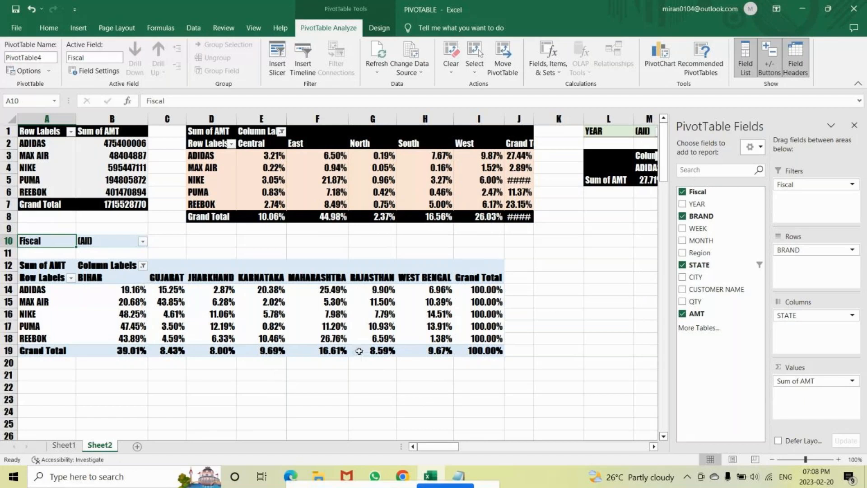
Step: Review the STATE filter list in the fourth PivotTable and clear the filter from STATE
mouse_move(381, 350)
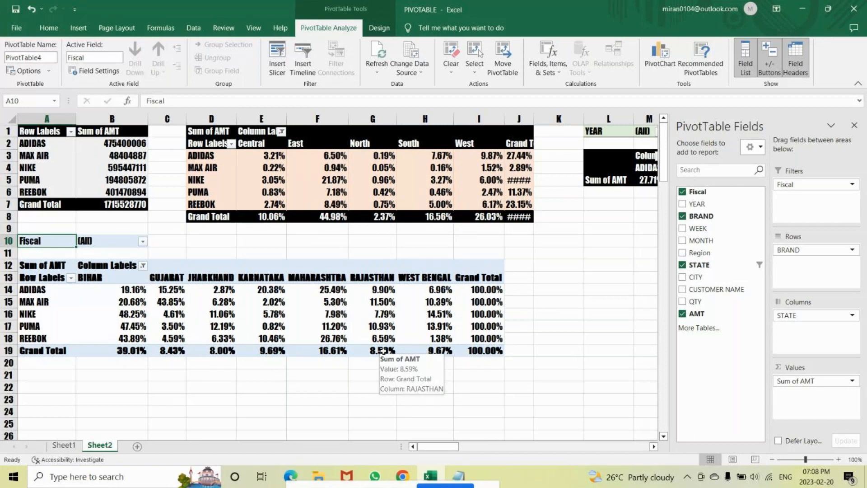
click(143, 264)
mouse_move(47, 117)
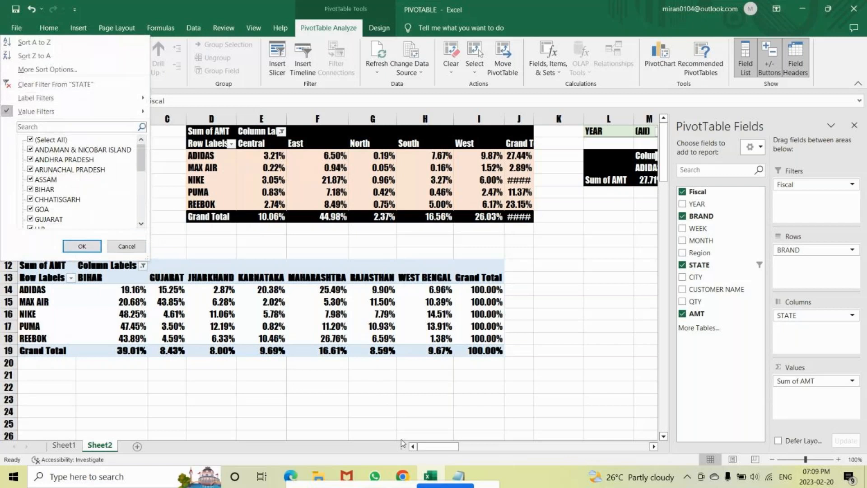
click(124, 247)
click(116, 261)
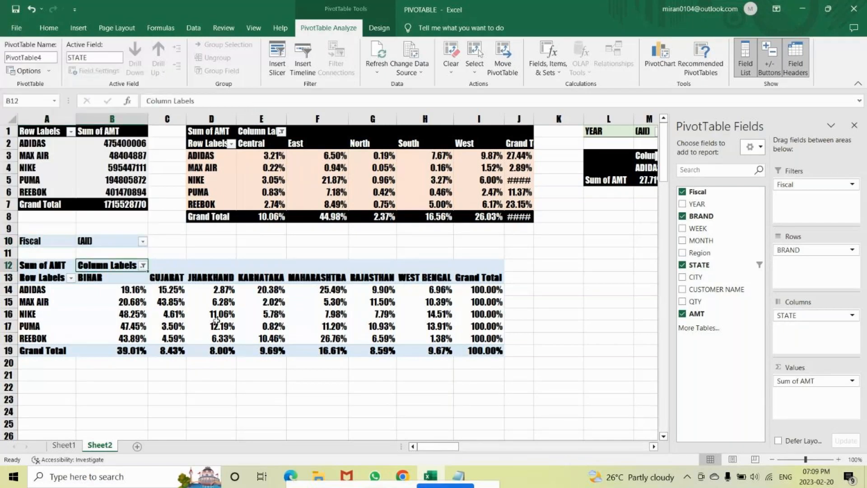
click(142, 266)
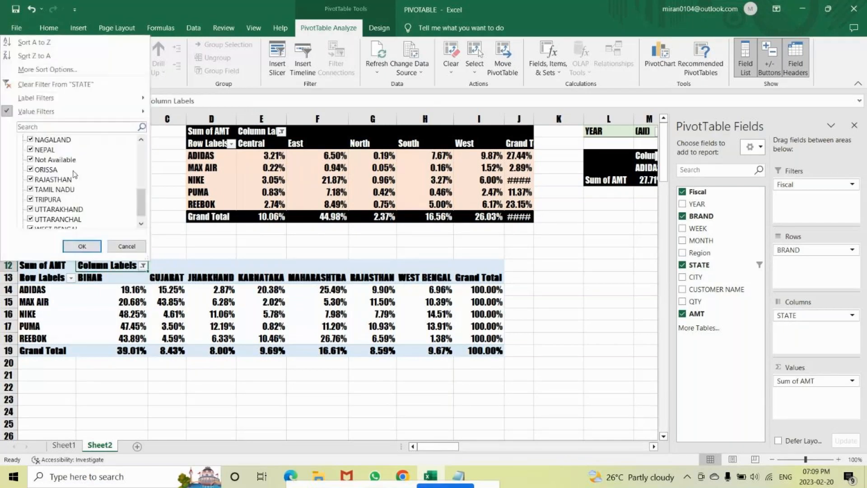
scroll(75, 174, up, 7)
scroll(73, 174, down, 7)
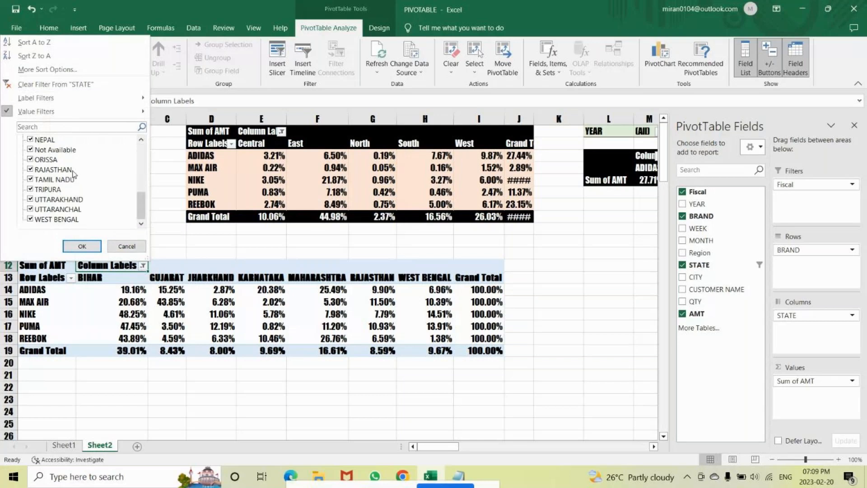
scroll(74, 175, up, 7)
mouse_move(38, 114)
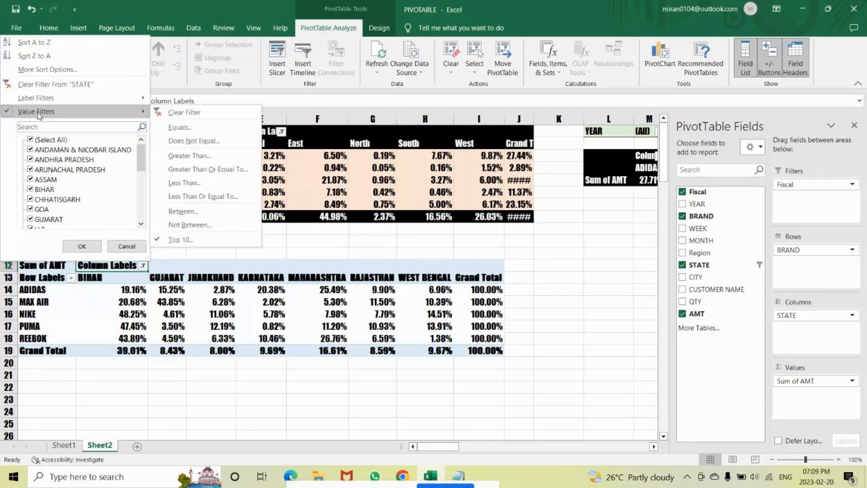
click(45, 85)
Step: Reapply the STATE value filter in the fourth PivotTable, trying Bottom 5 before settling on Top 7 items by Sum of AMT
click(190, 266)
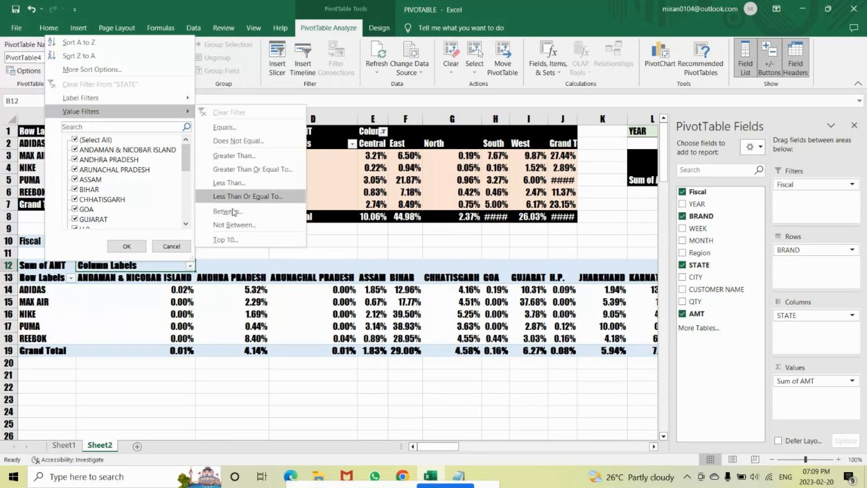
click(232, 240)
click(382, 227)
key(BackSpace)
key(BackSpace)
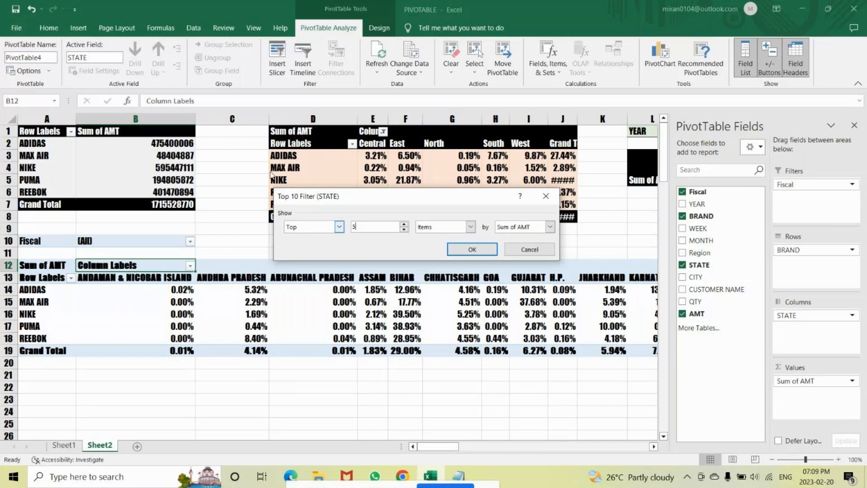
click(339, 227)
click(303, 247)
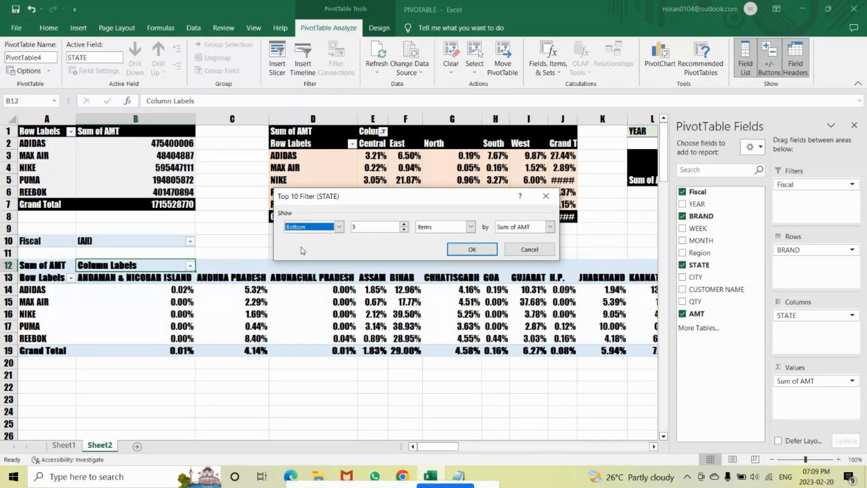
click(339, 227)
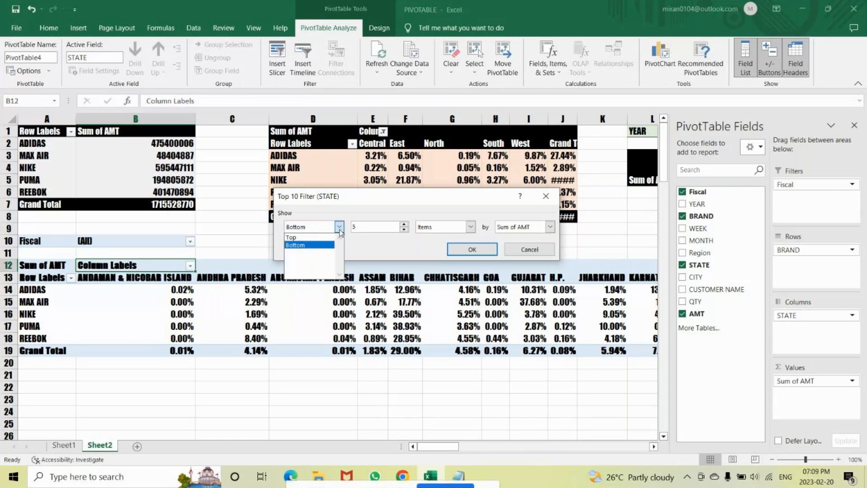
click(315, 245)
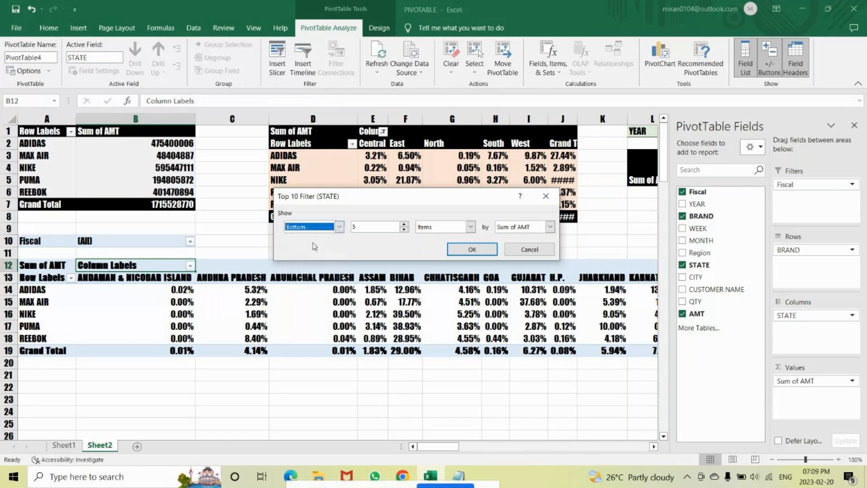
click(339, 227)
click(316, 235)
click(366, 229)
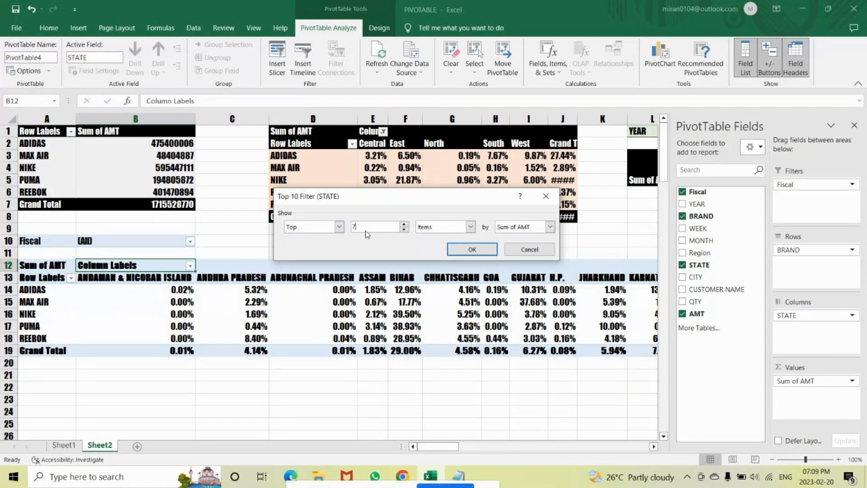
click(479, 251)
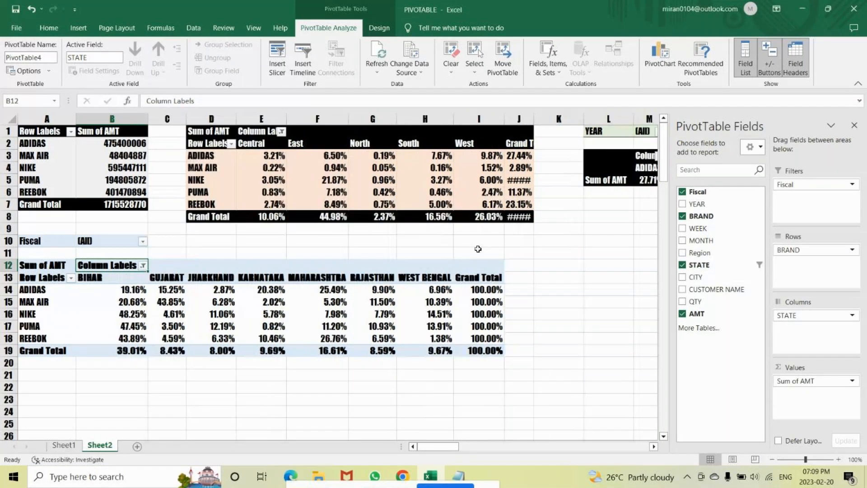
Step: Look through the filtered state headers of the fourth PivotTable from BIHAR across to Grand Total
click(116, 281)
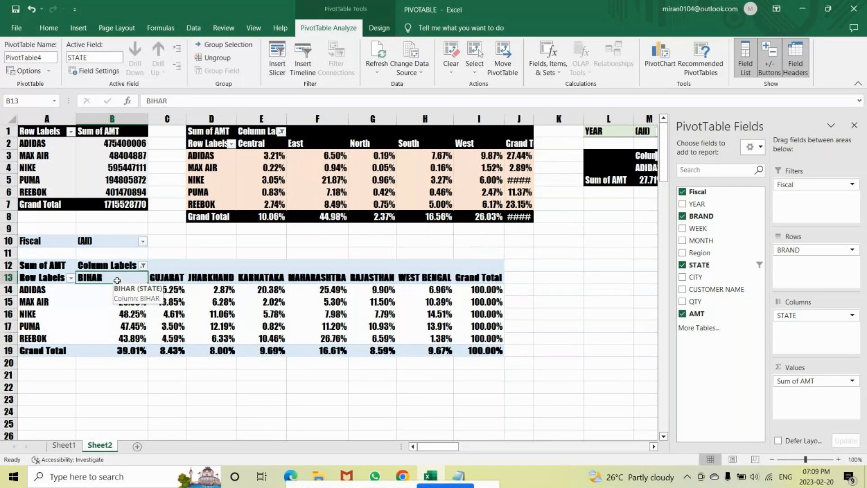
key(Right)
key(Right)
key(Right)
key(Right)
key(Right)
key(Right)
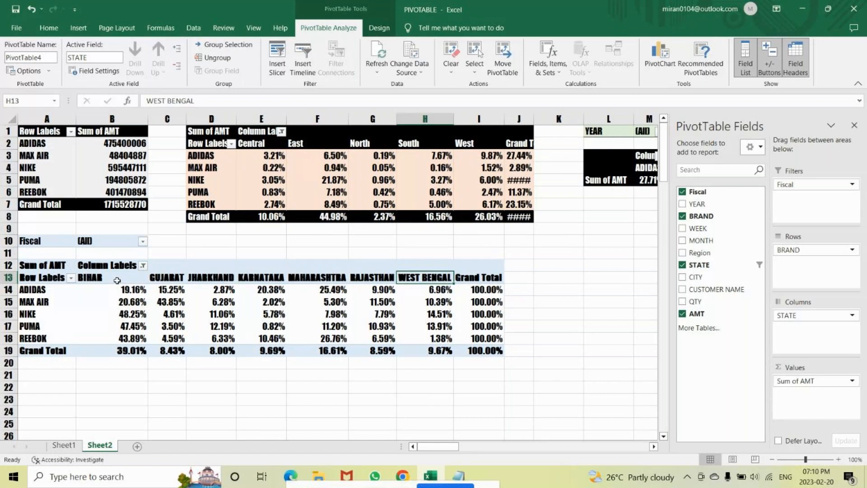
key(Right)
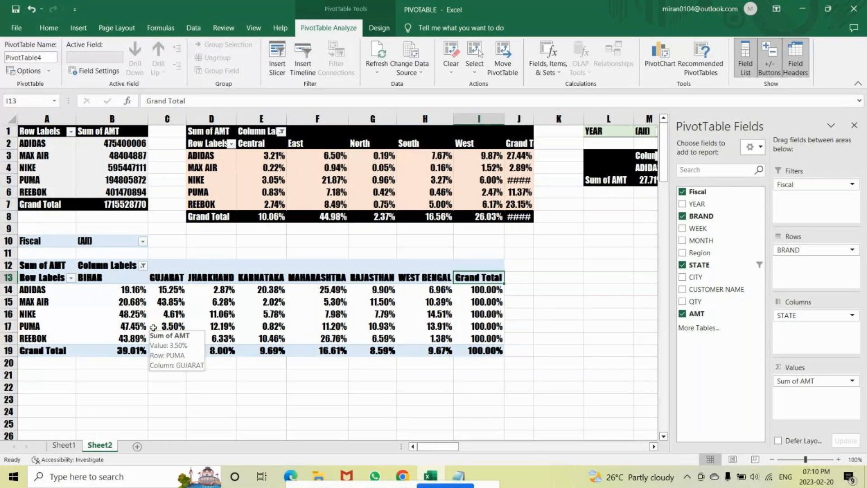
Step: Apply the Medium PivotTable style with black header and total rows and a light yellow body to the fourth PivotTable
click(206, 318)
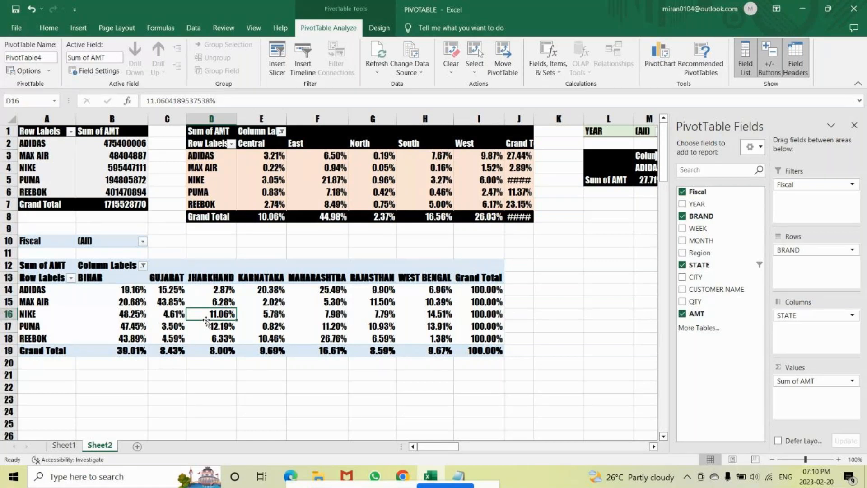
click(378, 28)
click(548, 75)
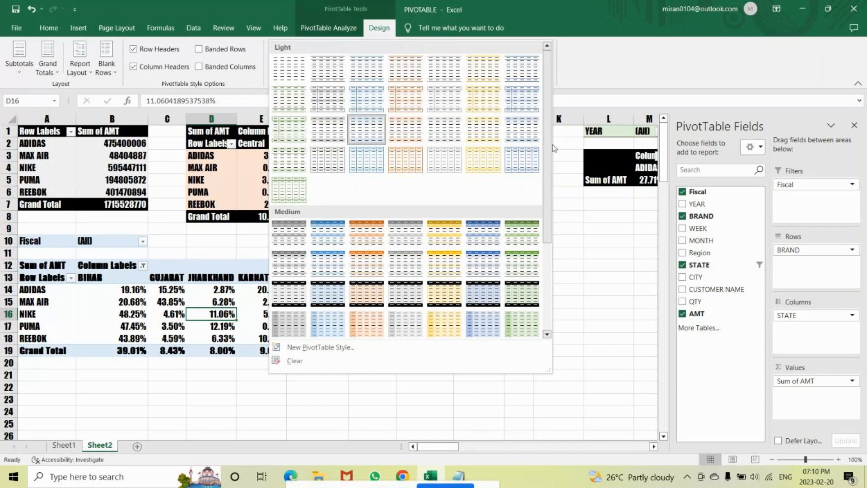
click(449, 300)
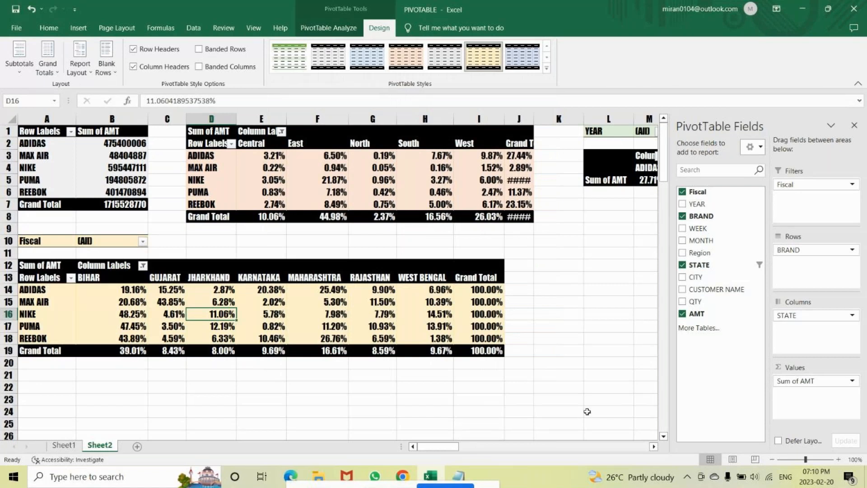
Step: Hide the PivotTable Fields list, show it again to demonstrate how to restore it, and hide it once more
click(855, 127)
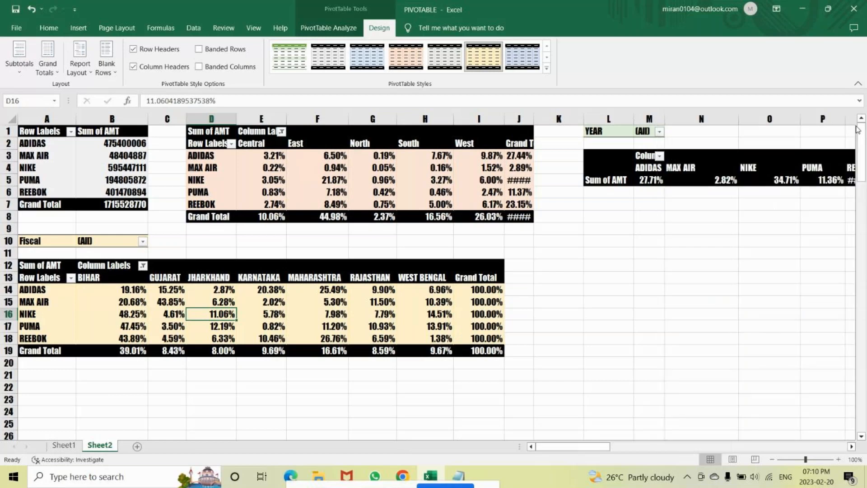
click(318, 30)
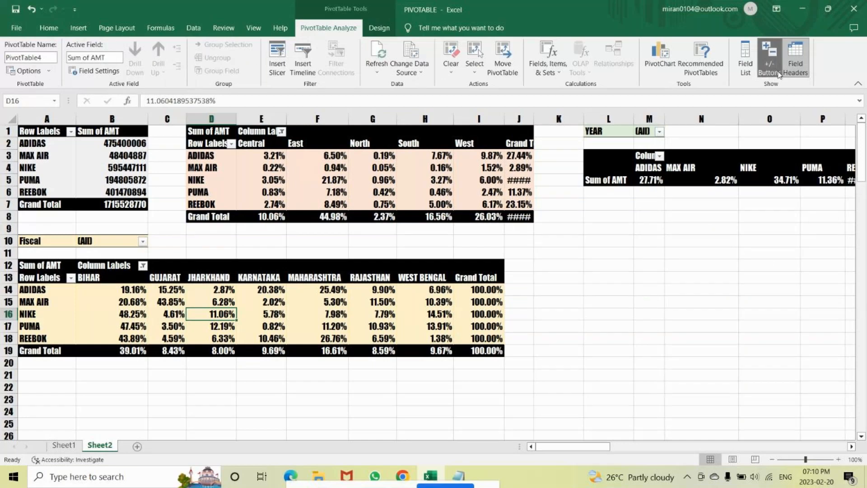
click(753, 51)
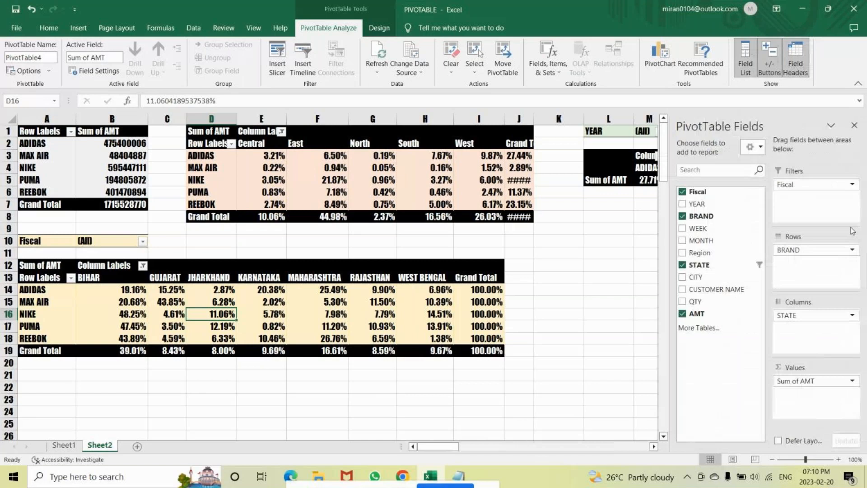
click(851, 127)
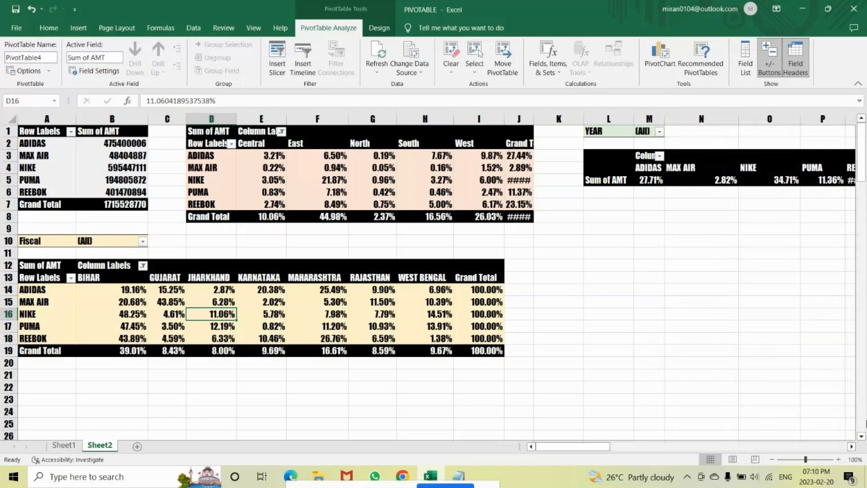
Step: Insert a Doughnut PivotChart of the first PivotTable's brand totals after comparing the 3-D Pie, Pie of Pie and Bar of Pie types
drag(570, 446, 493, 382)
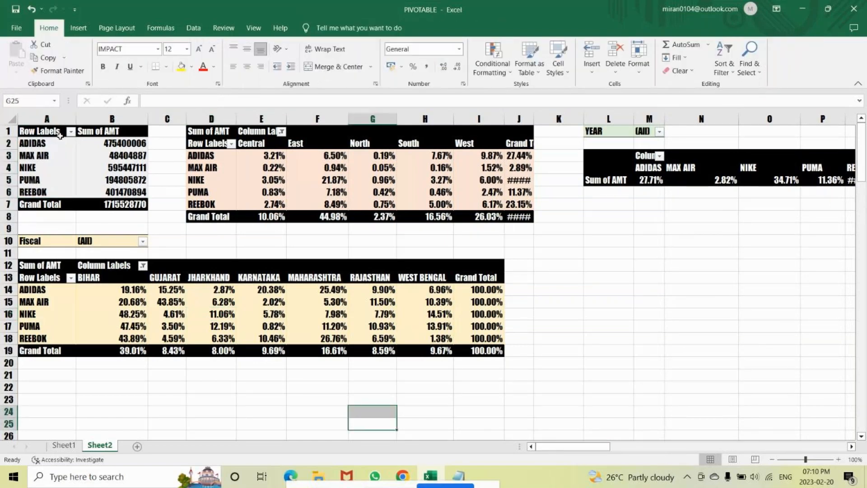
click(79, 159)
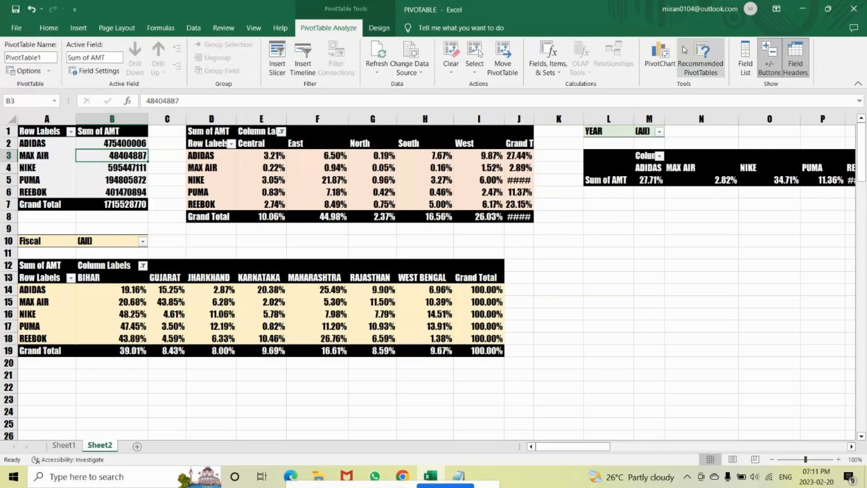
click(661, 52)
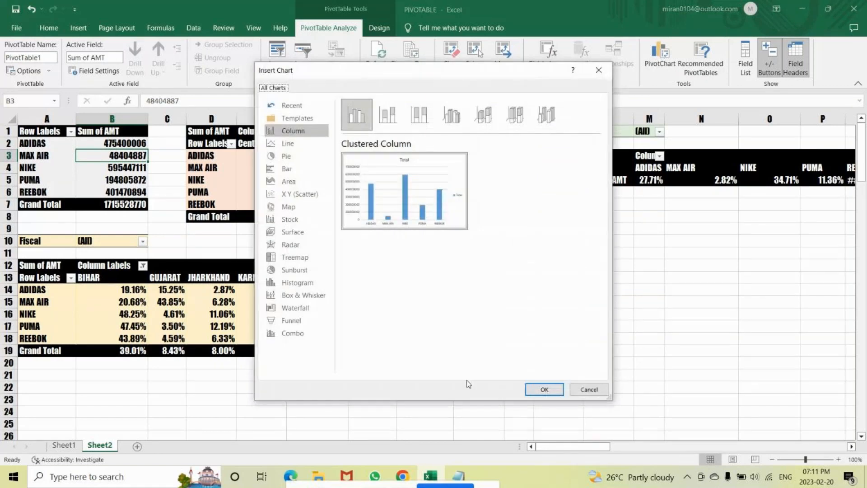
click(298, 157)
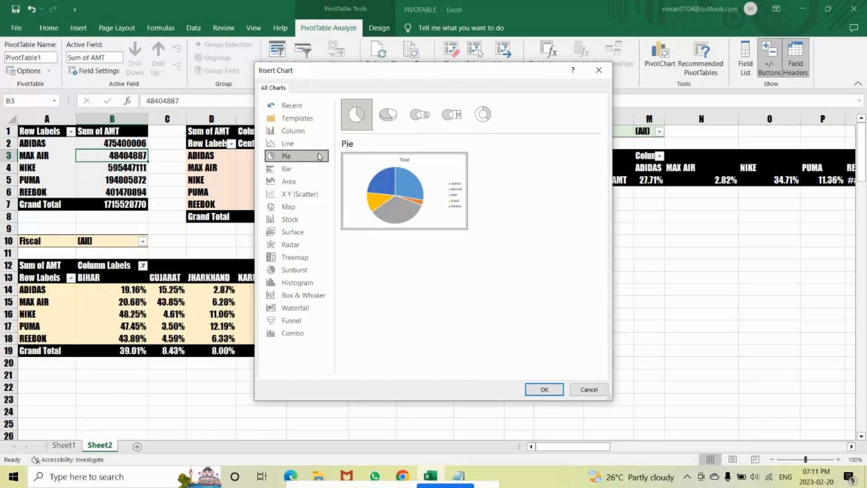
click(482, 115)
click(387, 118)
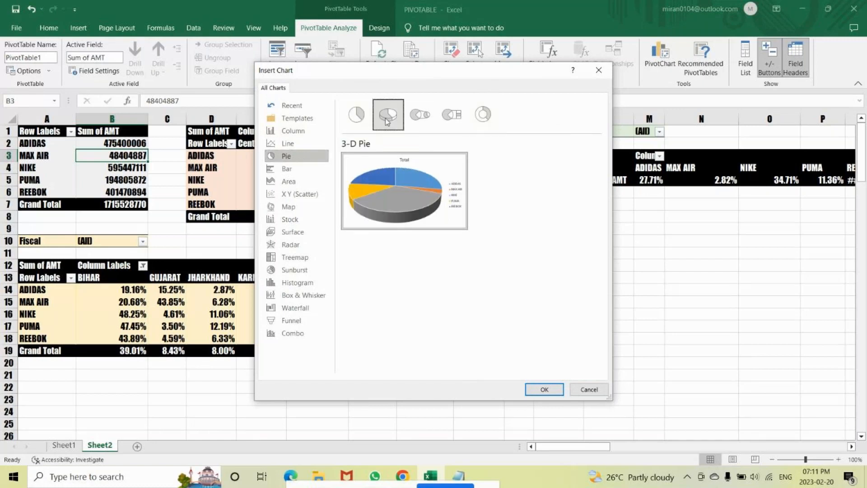
click(417, 118)
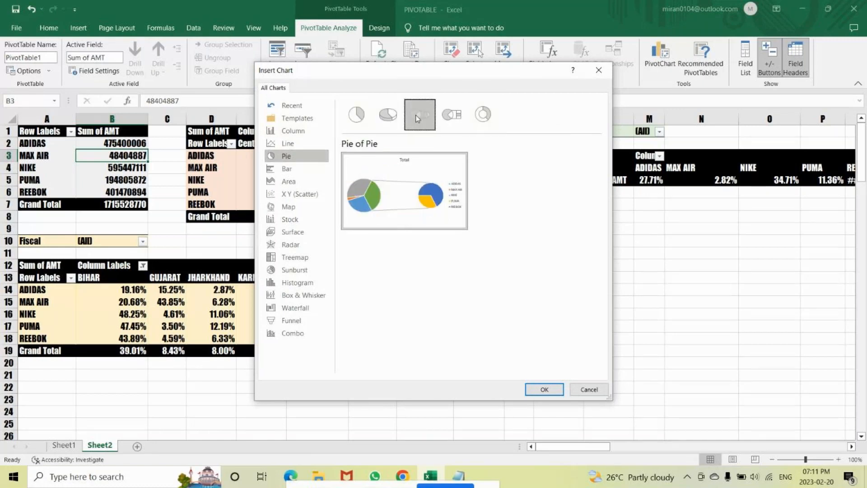
click(450, 118)
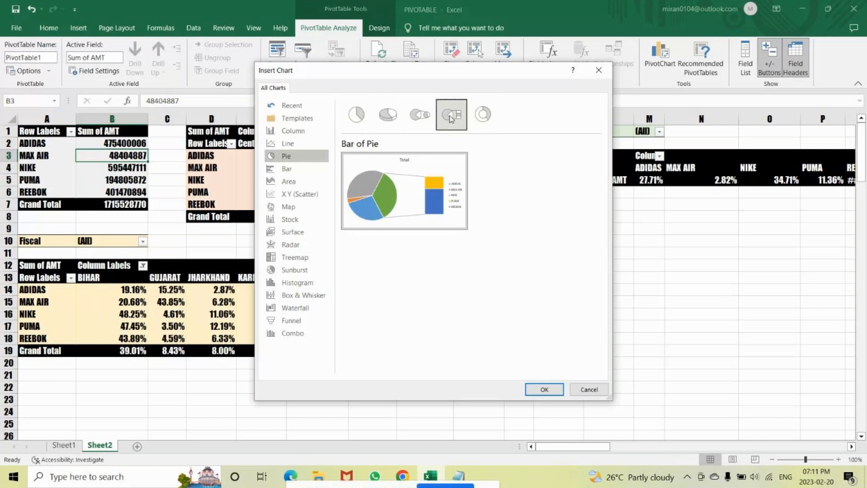
click(485, 116)
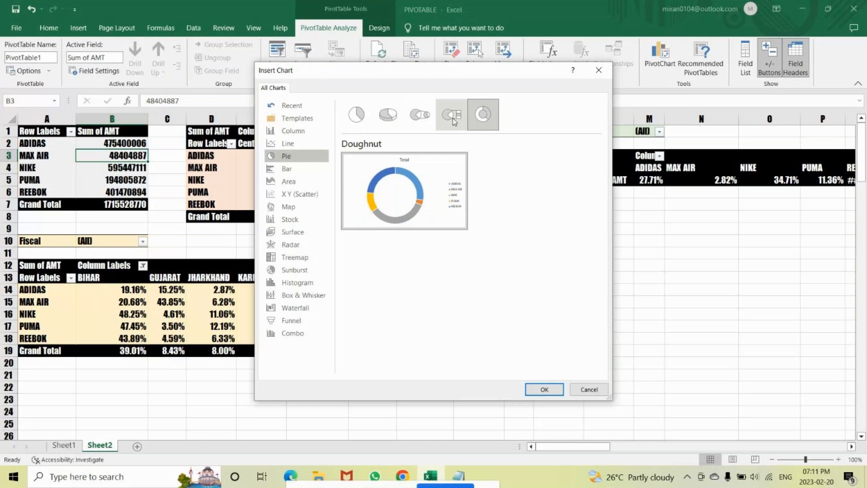
click(387, 114)
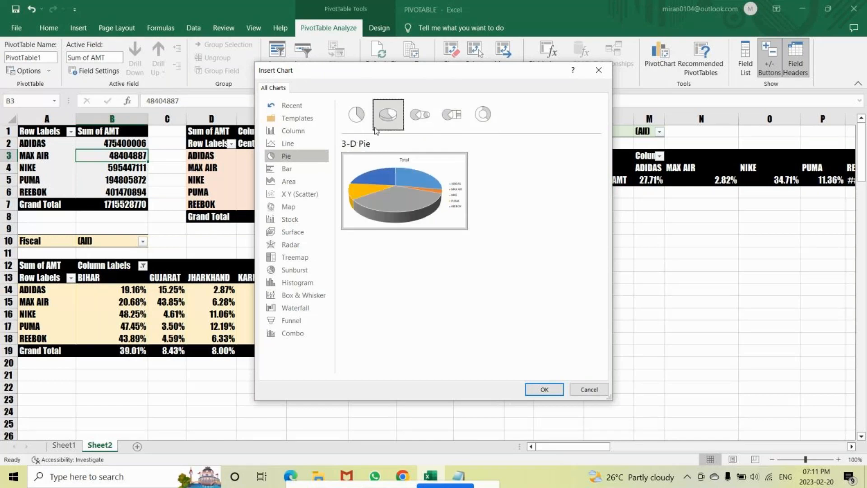
click(484, 115)
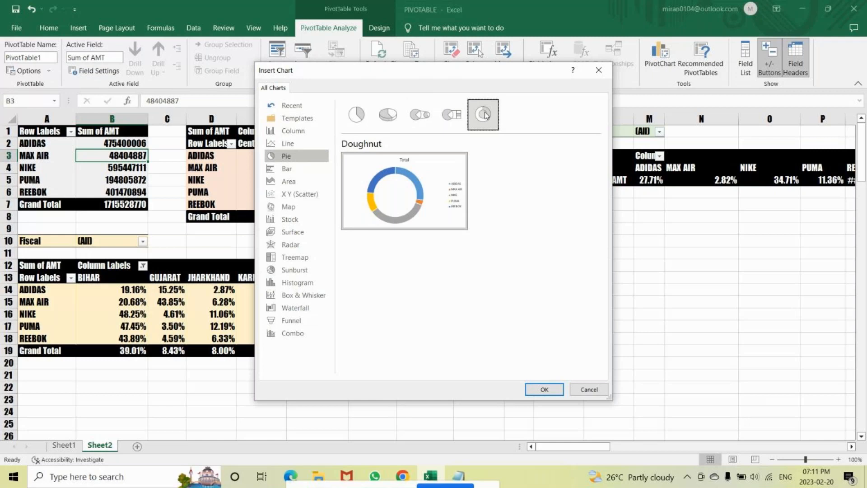
click(543, 389)
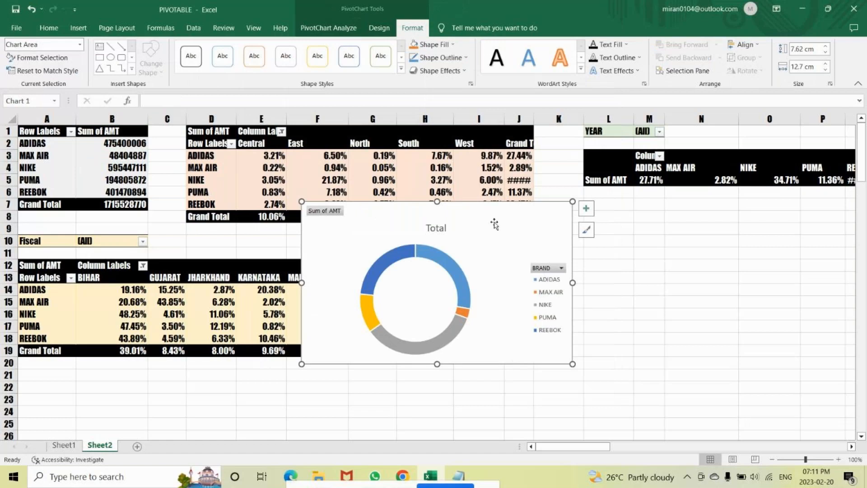
Step: Move the doughnut chart below the fourth PivotTable, narrow it to about 9.19 cm wide, and look at its chart element options
scroll(494, 223, down, 2)
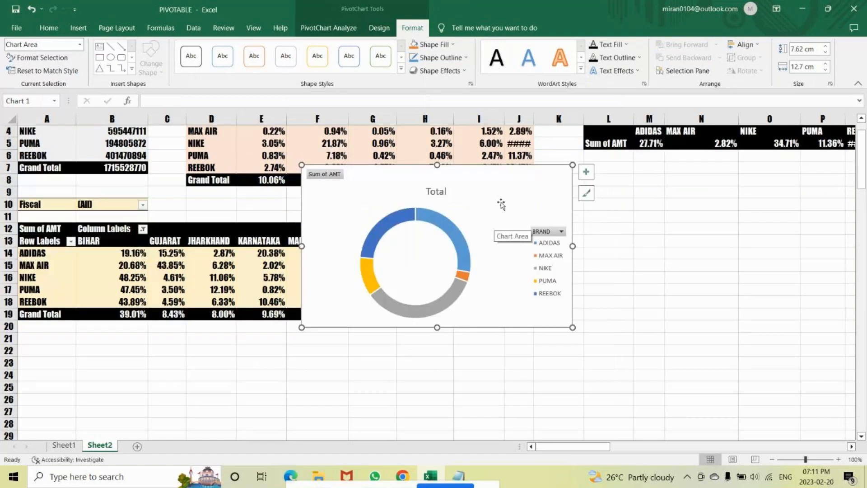
drag(412, 163, 147, 330)
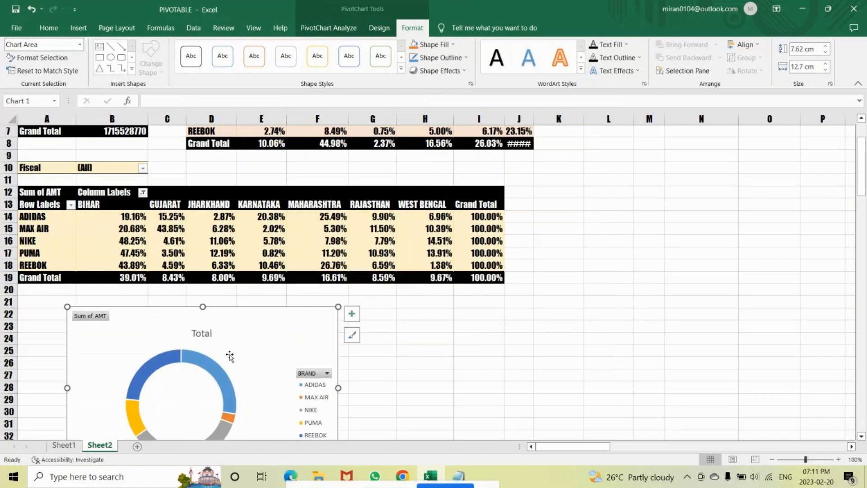
scroll(345, 403, down, 2)
drag(339, 396, 263, 397)
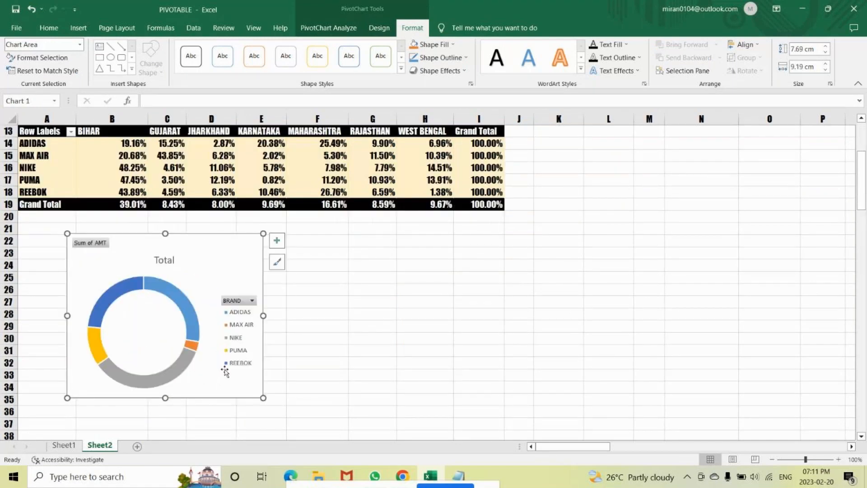
click(161, 327)
click(277, 241)
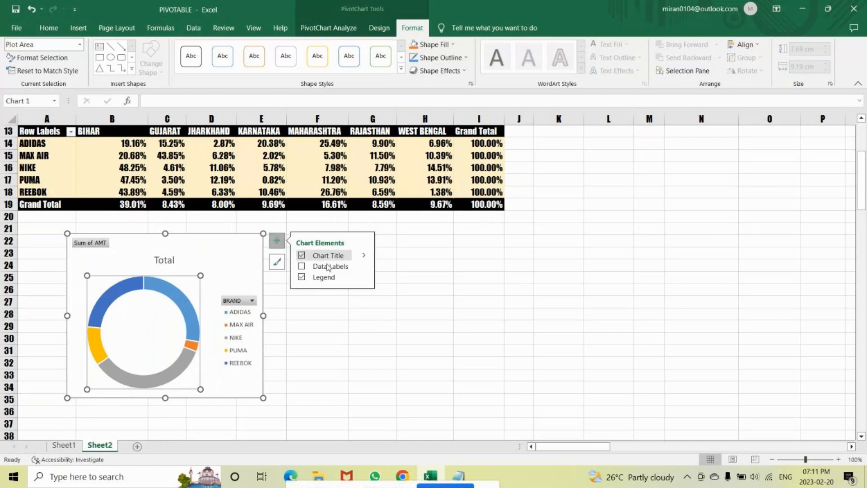
click(530, 300)
click(162, 322)
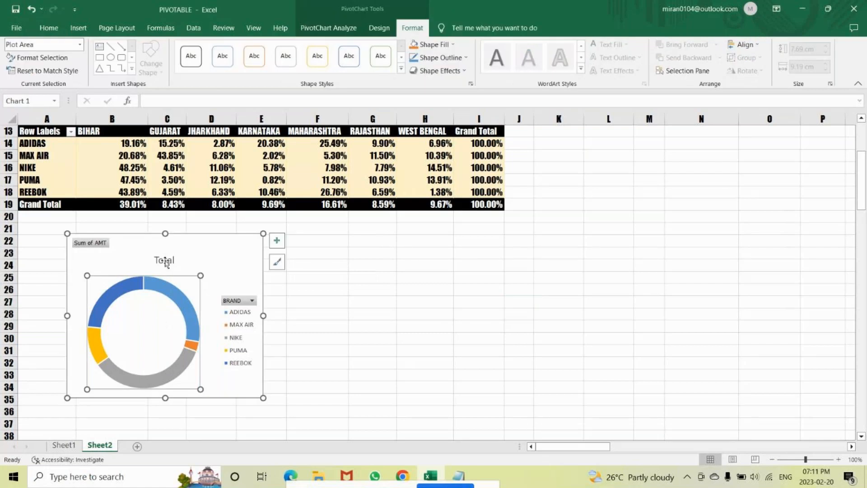
Step: Undo the doughnut chart's resizing, its move and its insertion
key(ctrl+z)
key(ctrl+z)
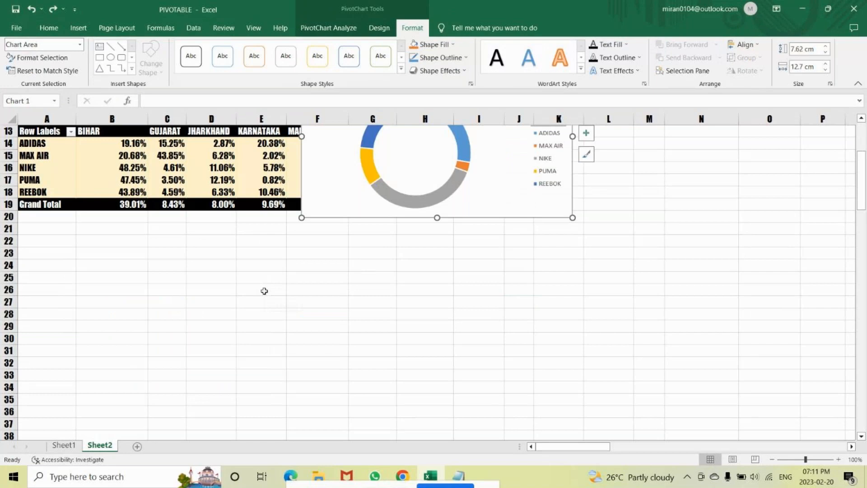
key(ctrl+z)
scroll(727, 352, up, 1)
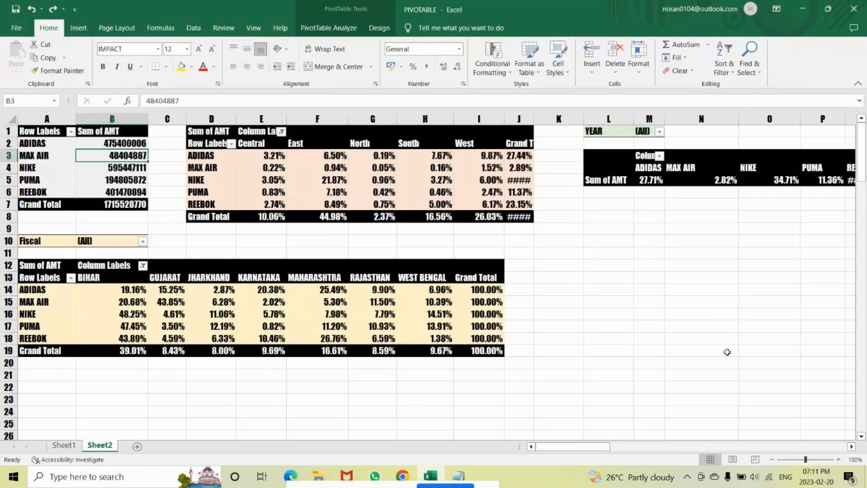
click(763, 339)
Step: Insert a standard Pie PivotChart based on the first PivotTable's Sum of AMT by brand
click(66, 157)
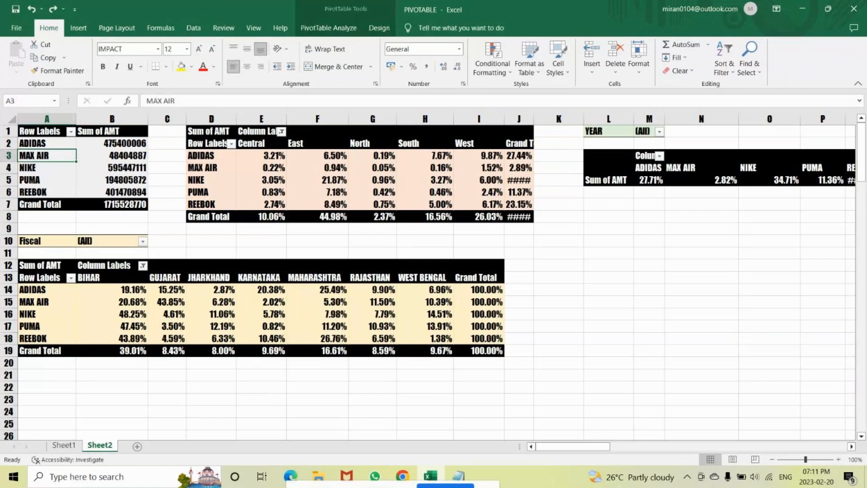
click(75, 28)
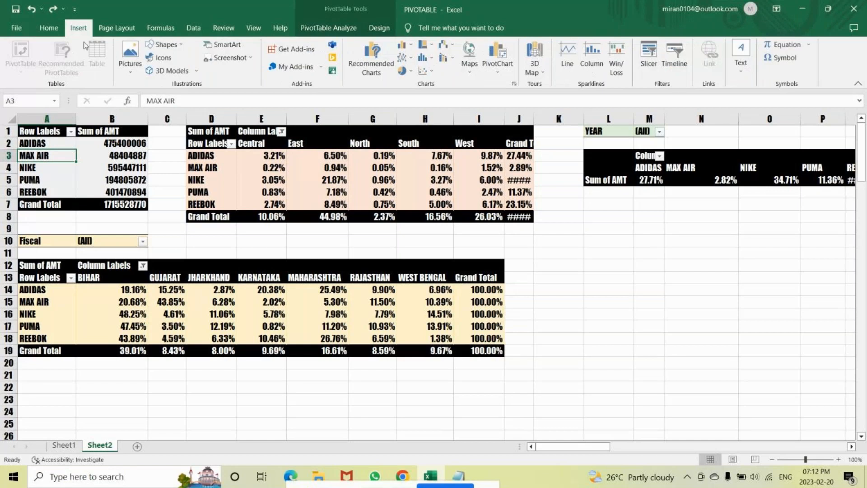
click(347, 29)
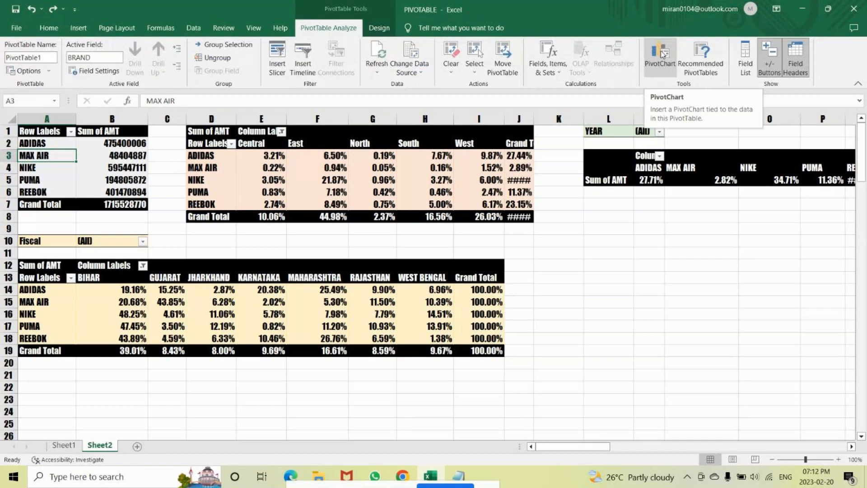
click(80, 29)
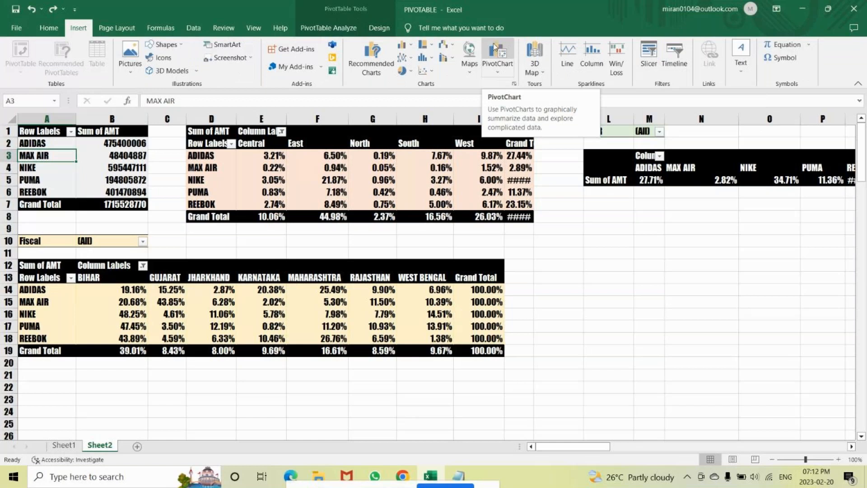
click(496, 52)
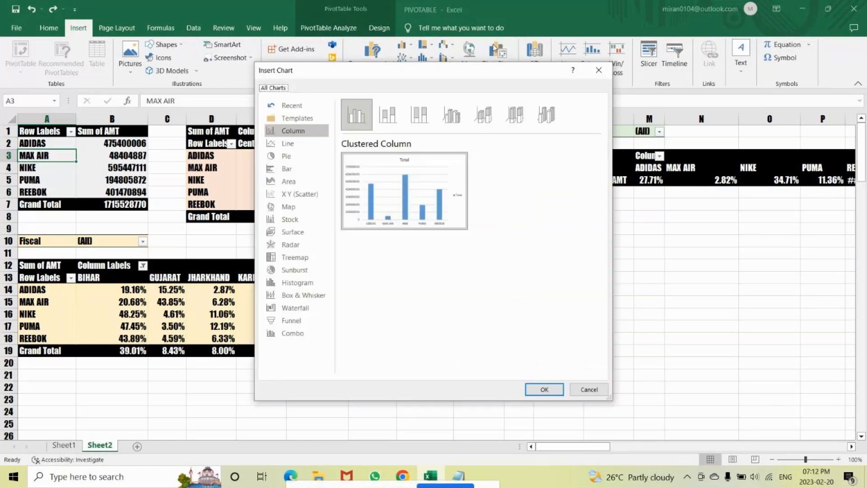
click(289, 158)
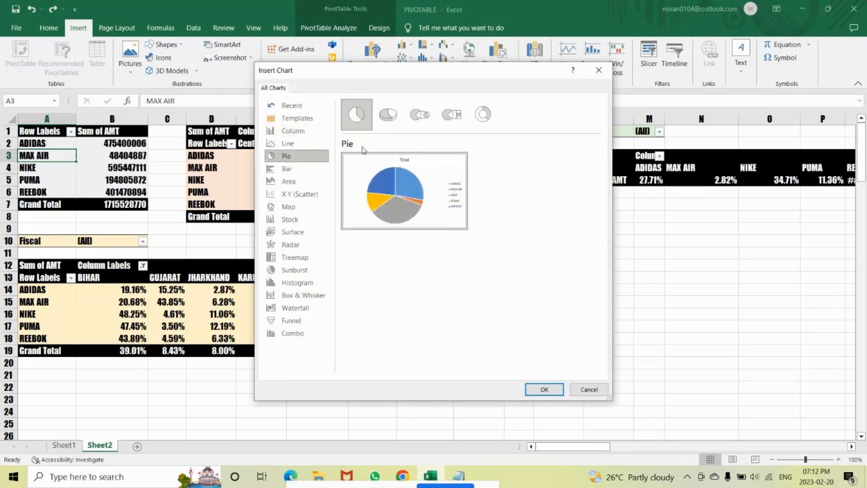
mouse_move(392, 181)
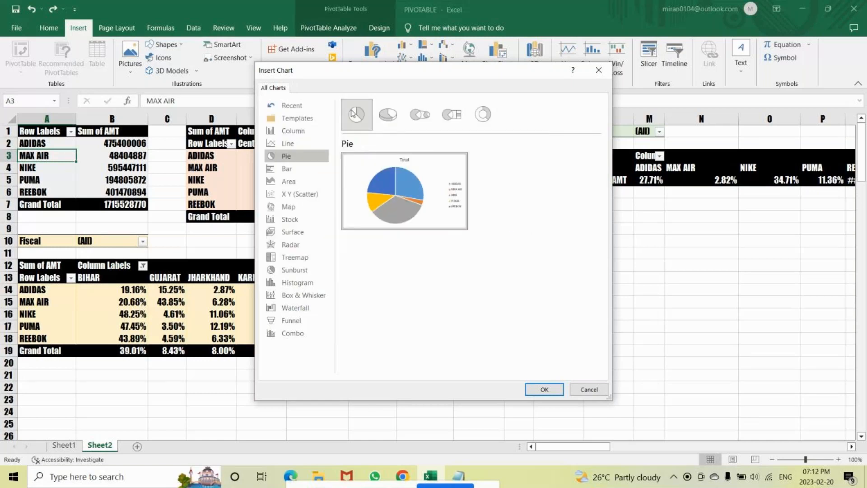
click(545, 389)
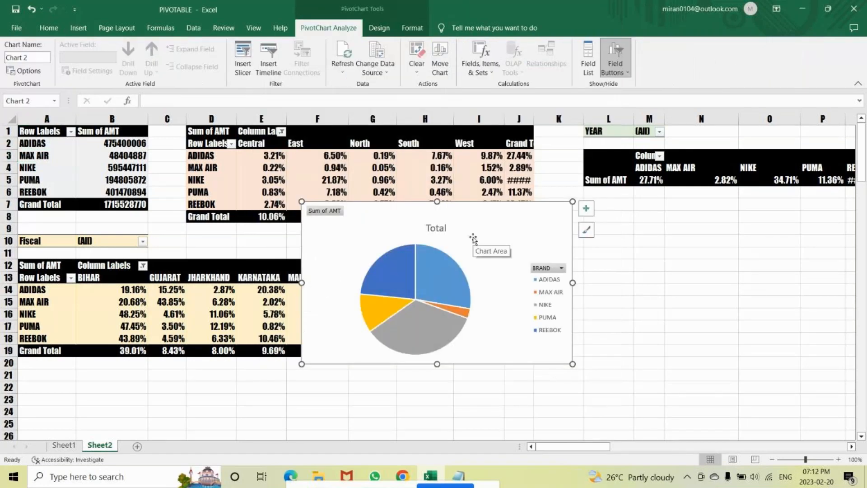
Step: Move the pie chart below the fourth PivotTable, starting around row 23, and narrow it to end within column E
scroll(472, 238, down, 1)
scroll(469, 240, up, 1)
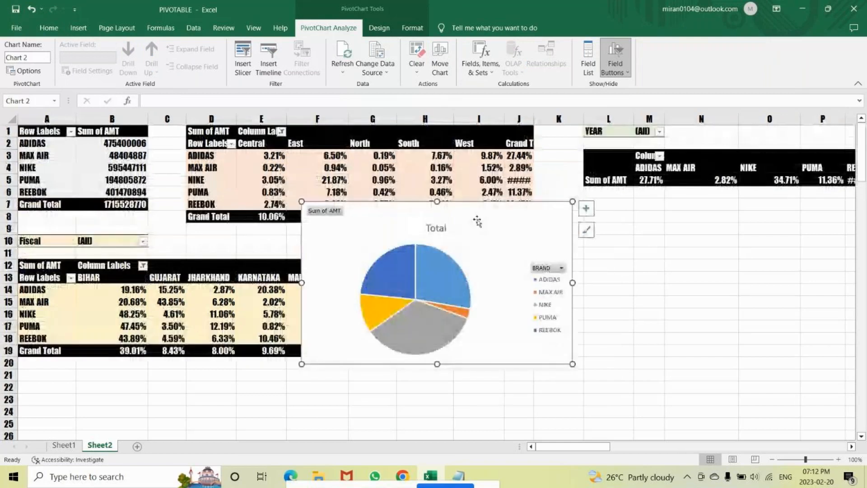
scroll(477, 221, down, 1)
drag(480, 199, 231, 373)
scroll(331, 302, down, 3)
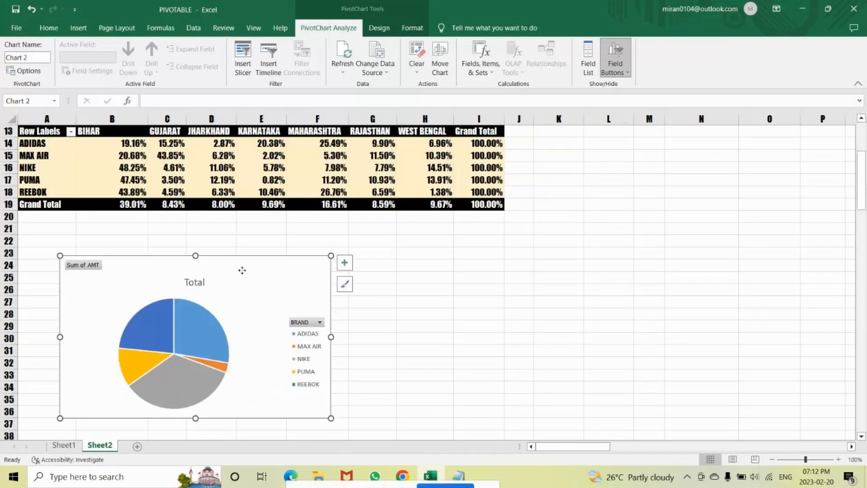
drag(330, 337, 254, 337)
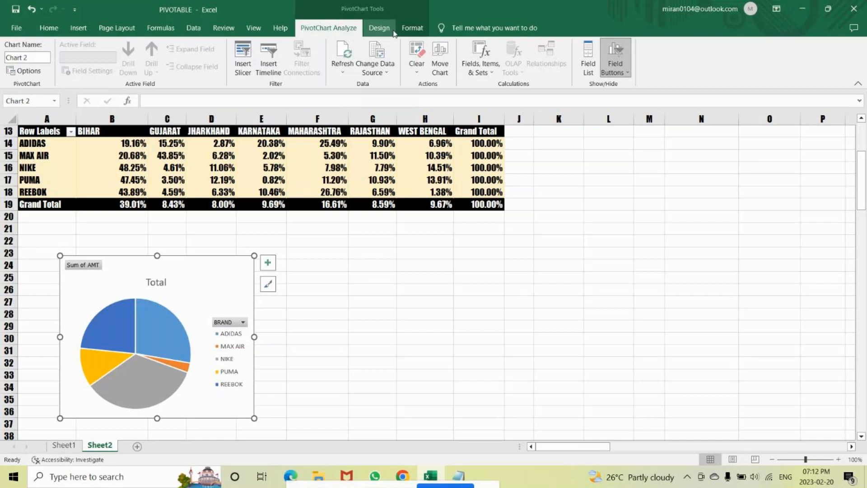
Step: Preview chart styles and color sets on the pie chart, and choose the first Colorful palette
click(379, 28)
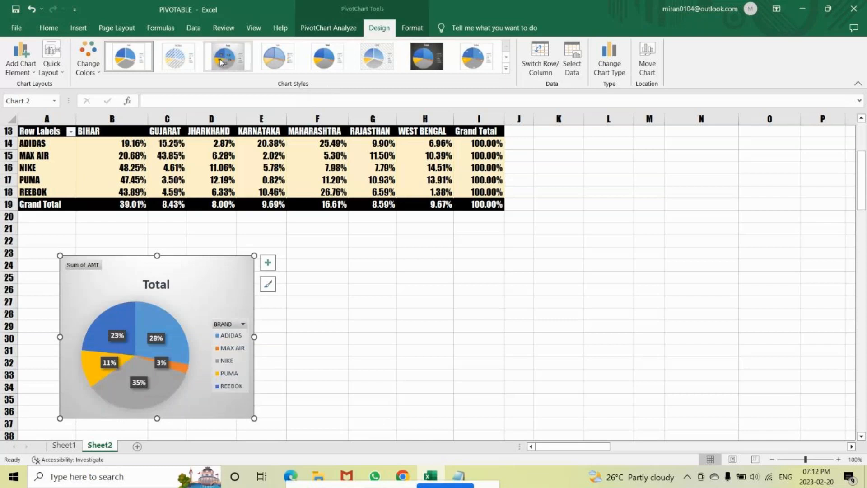
click(94, 54)
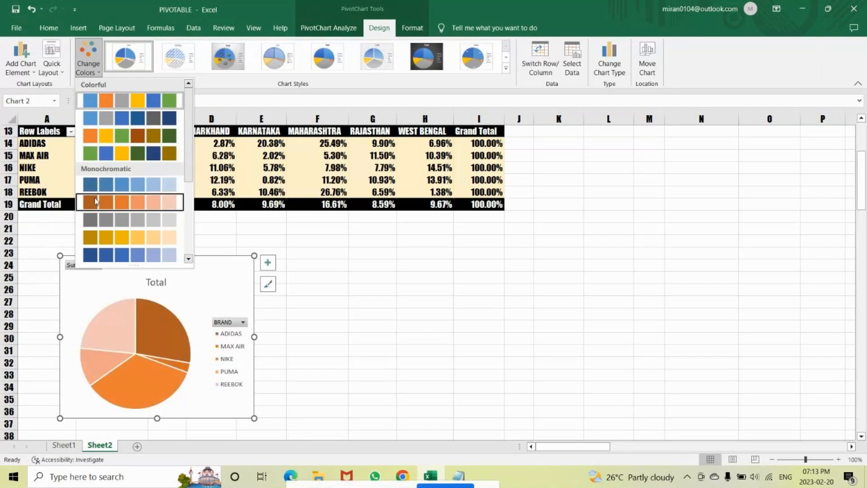
click(141, 102)
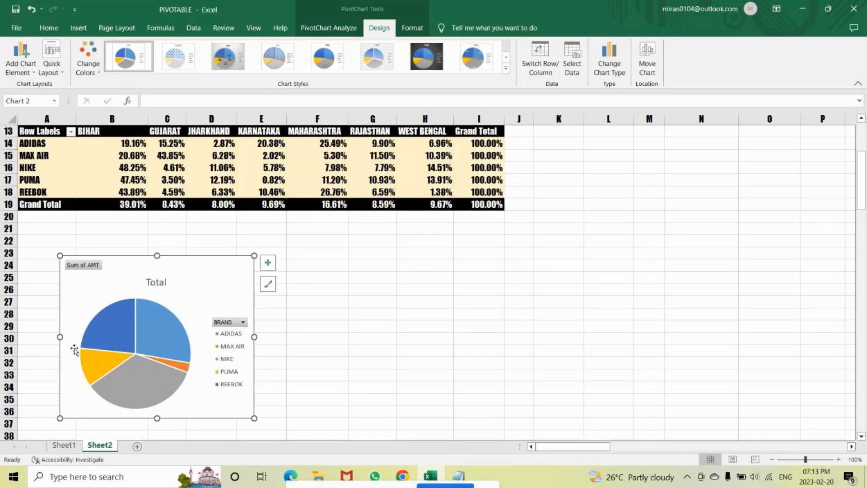
Step: Set the pie chart's title position to Centered Overlay
click(268, 263)
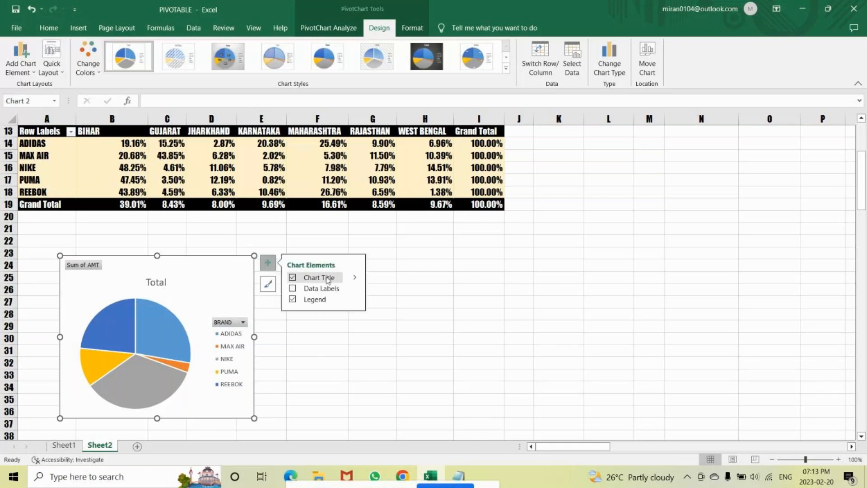
click(355, 278)
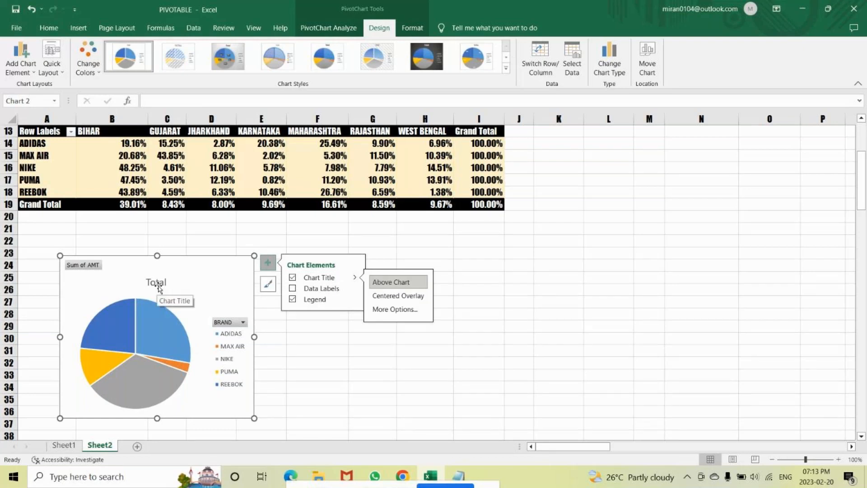
click(392, 296)
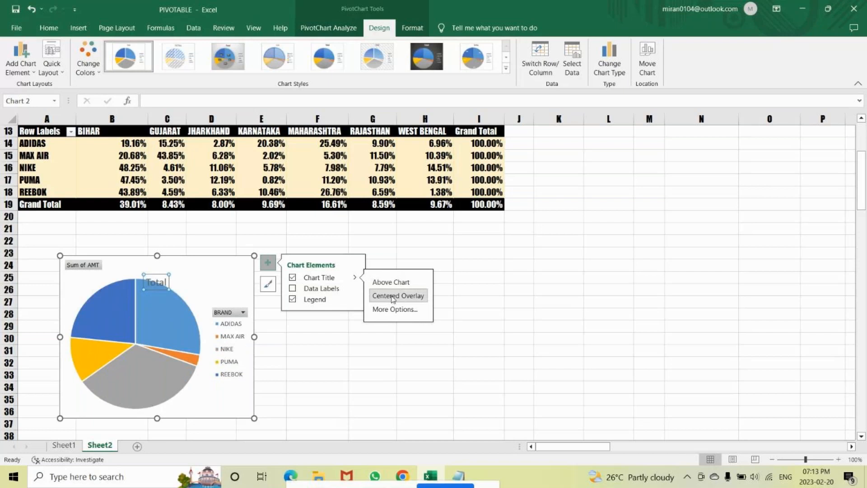
Step: Set the pie chart's title position to Above Chart
key(Escape)
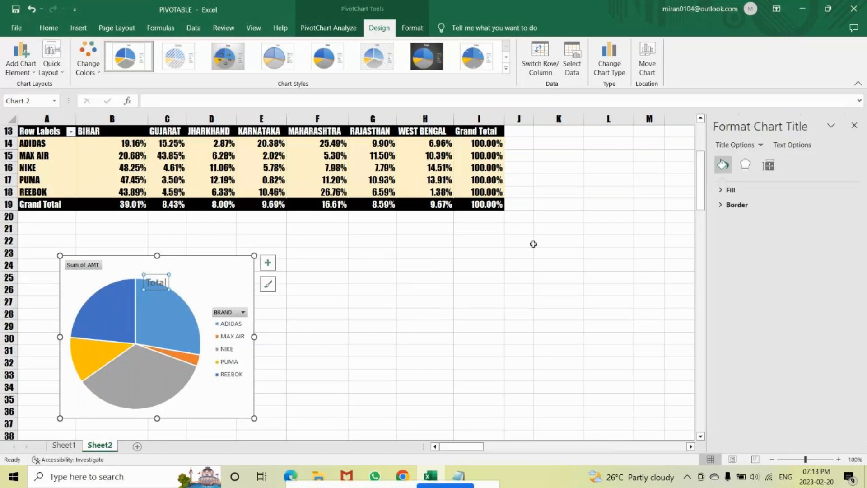
click(267, 262)
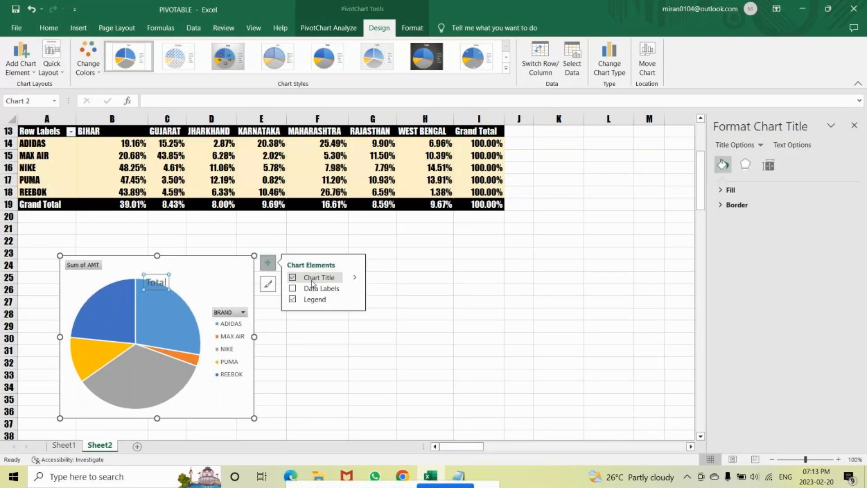
click(310, 279)
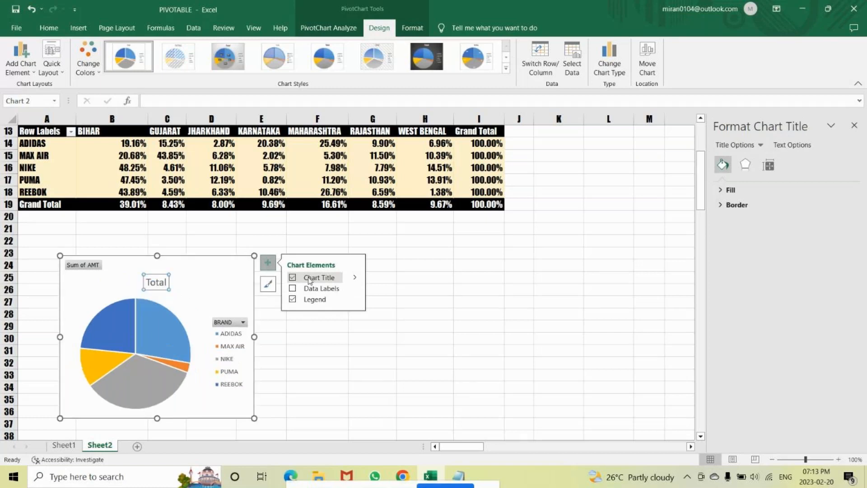
click(355, 278)
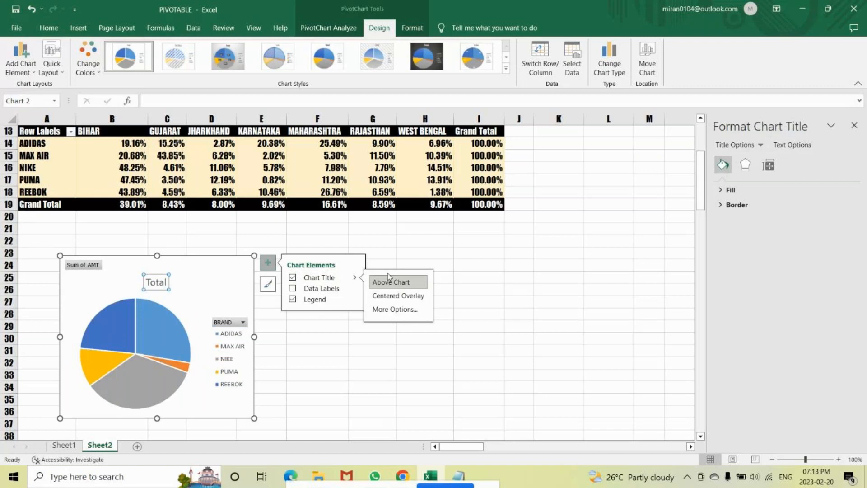
click(413, 253)
Step: Replace the pie chart's title text with "Brand Sales" and close the title formatting pane
click(157, 283)
click(164, 283)
key(BackSpace)
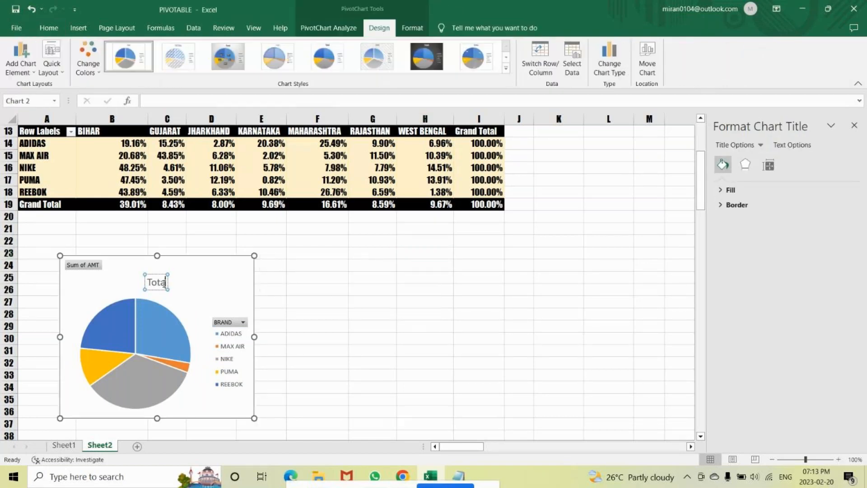
key(BackSpace)
key(BackSpace)
key(BackSpace)
key(BackSpace)
text(B)
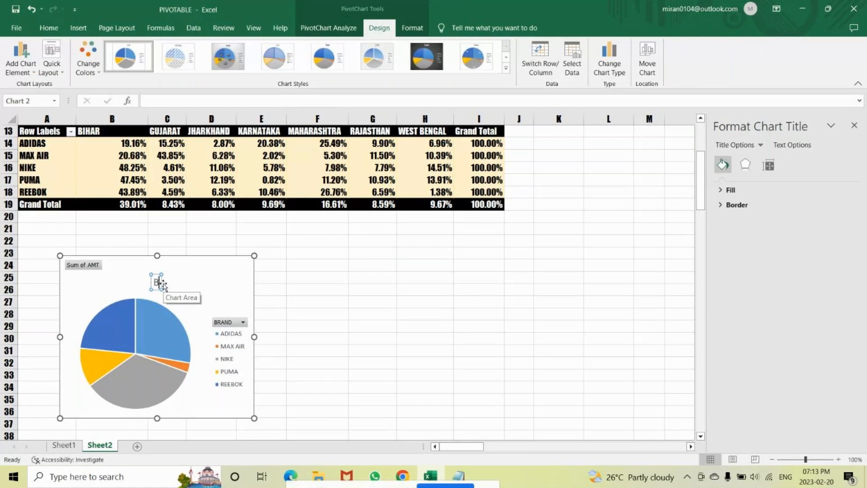
text(rand)
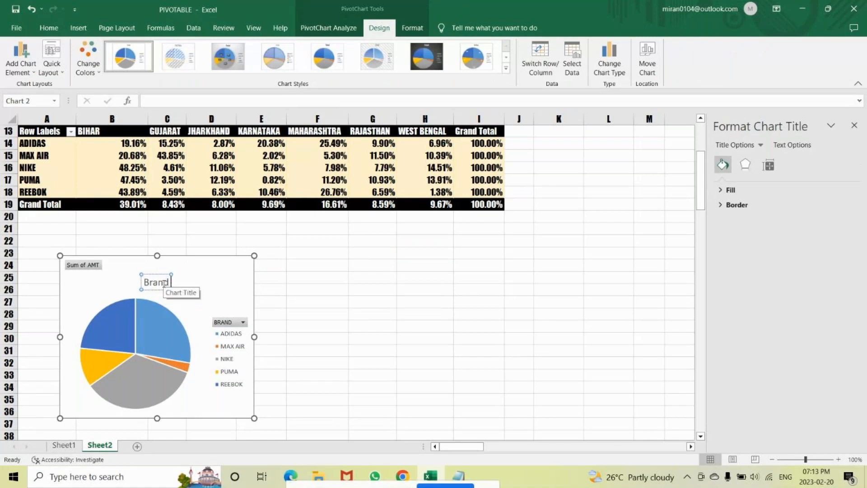
text( Sales)
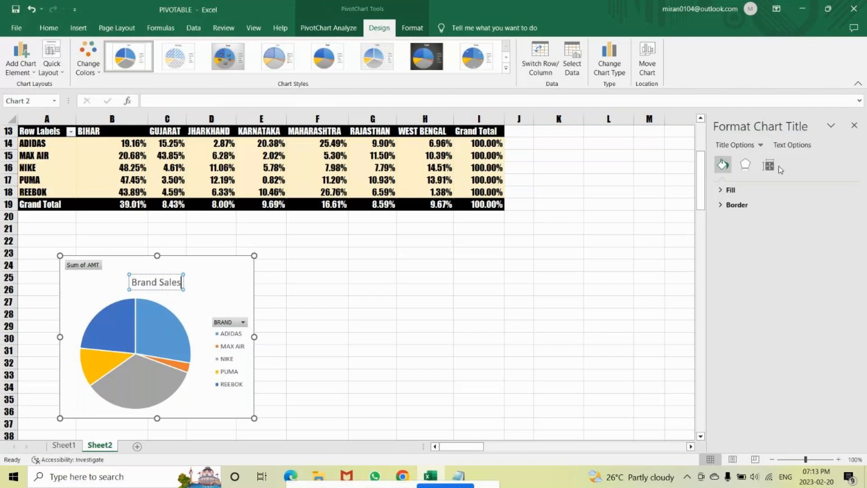
click(854, 125)
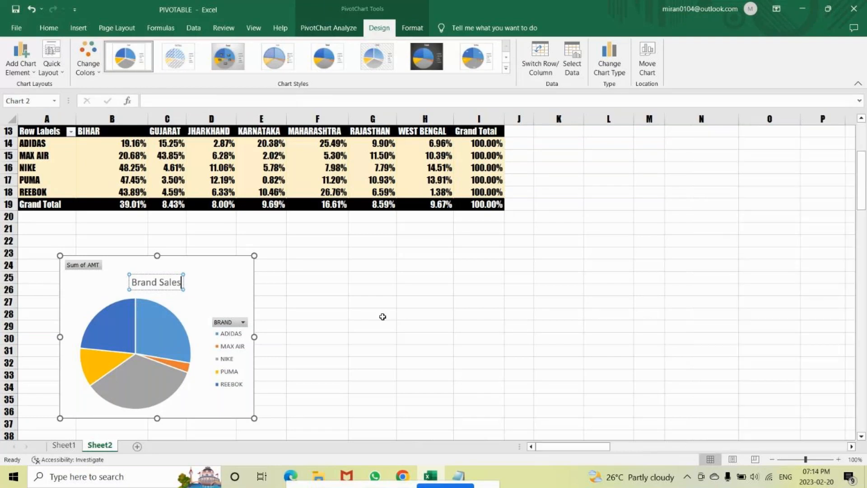
Step: Add data labels to the pie chart in the Data Callout style
click(250, 275)
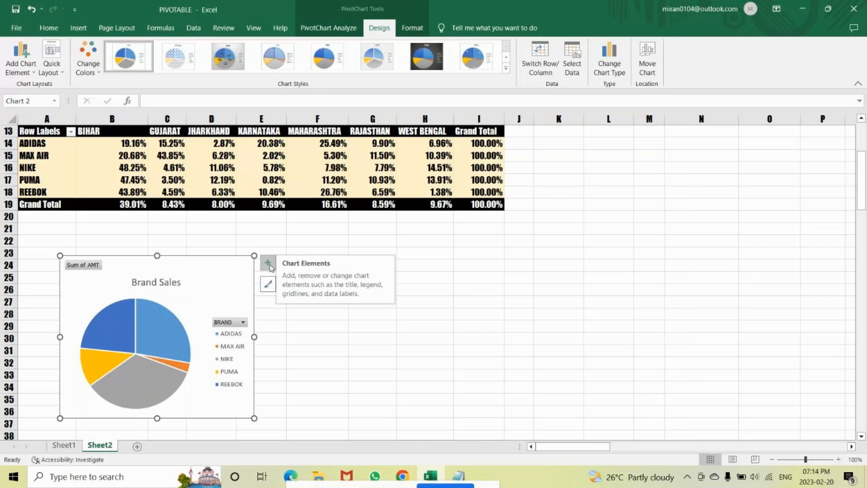
click(268, 263)
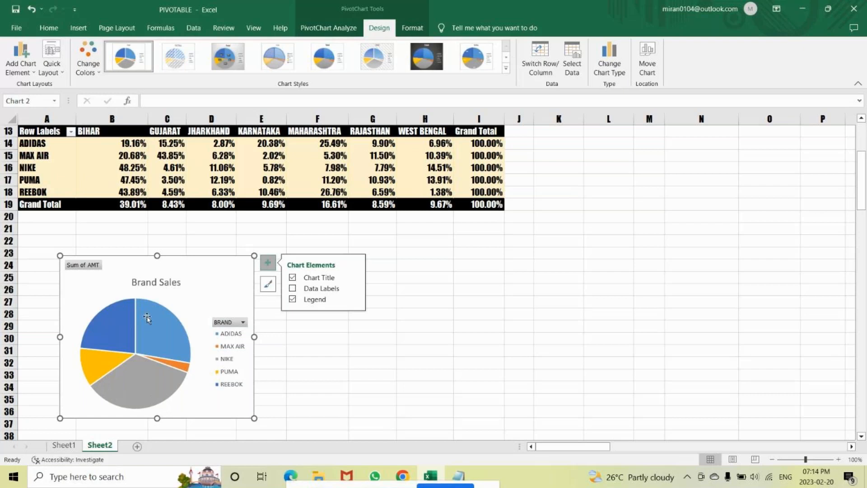
click(355, 289)
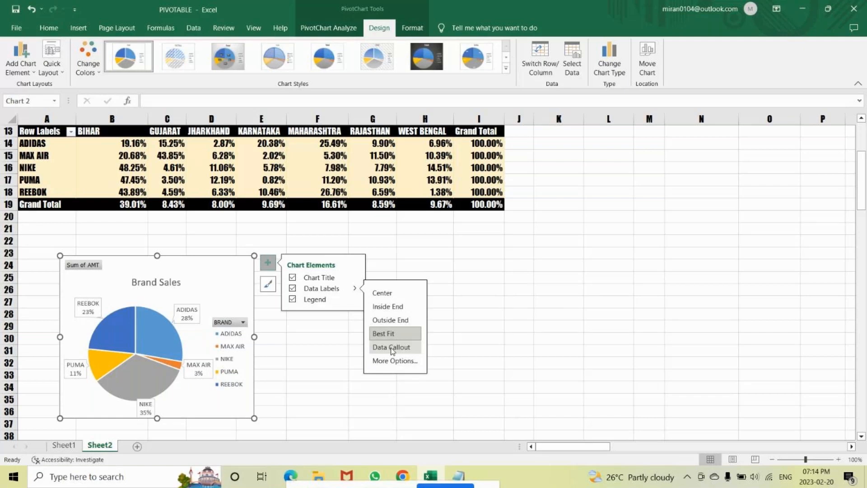
click(390, 320)
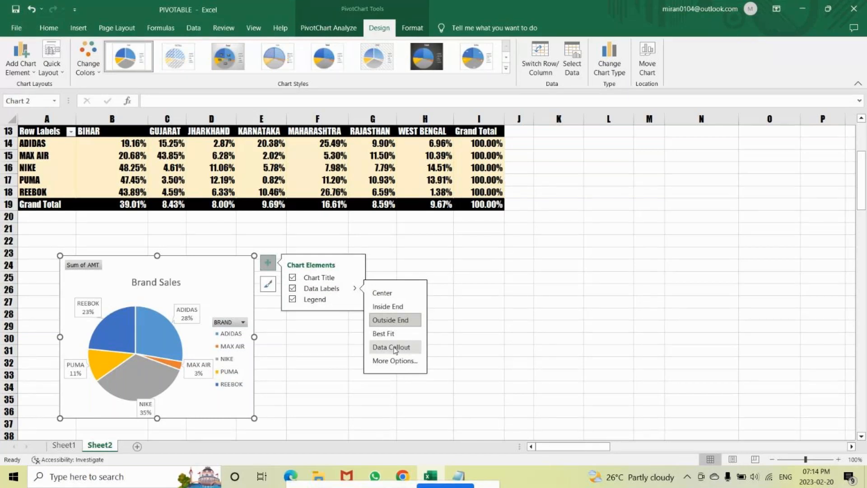
click(335, 363)
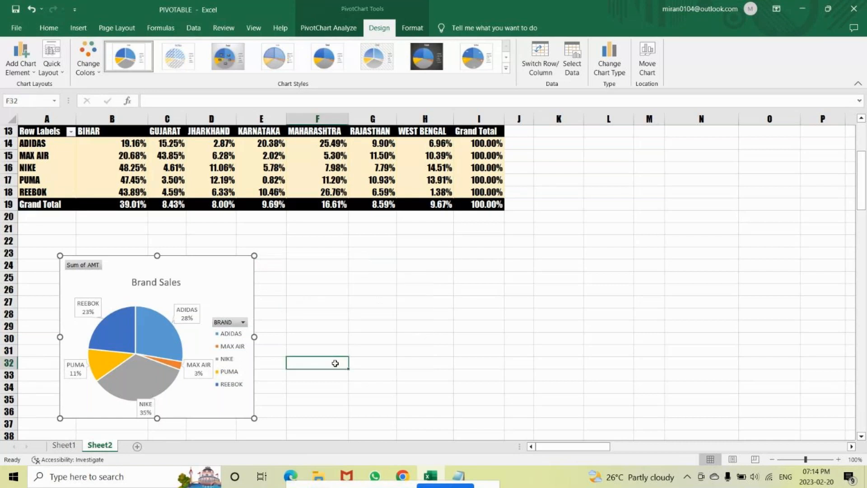
Step: Place the pie chart's legend at the bottom of the chart
click(221, 289)
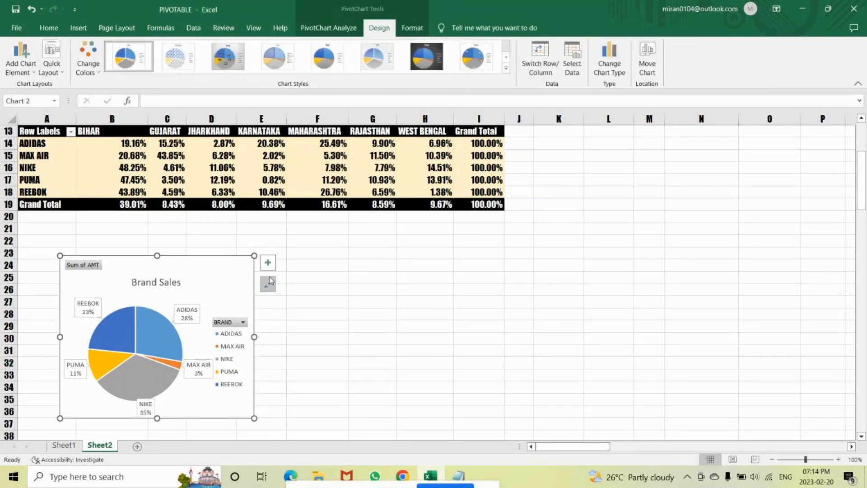
click(268, 262)
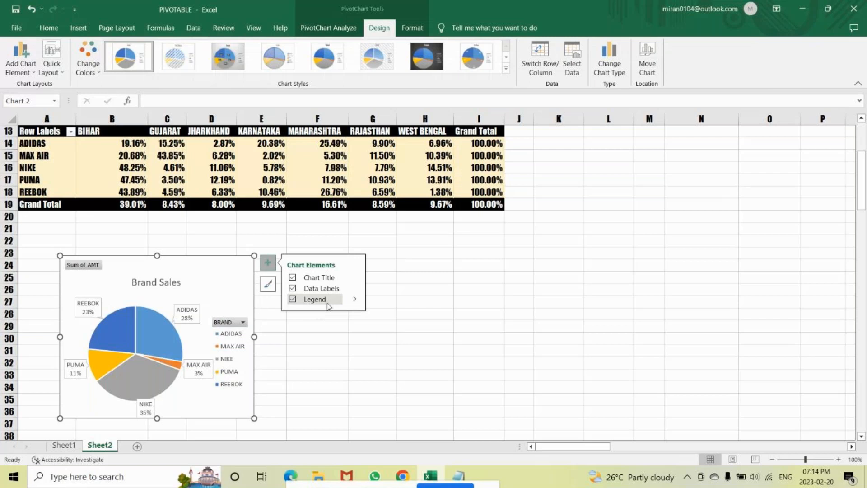
mouse_move(328, 305)
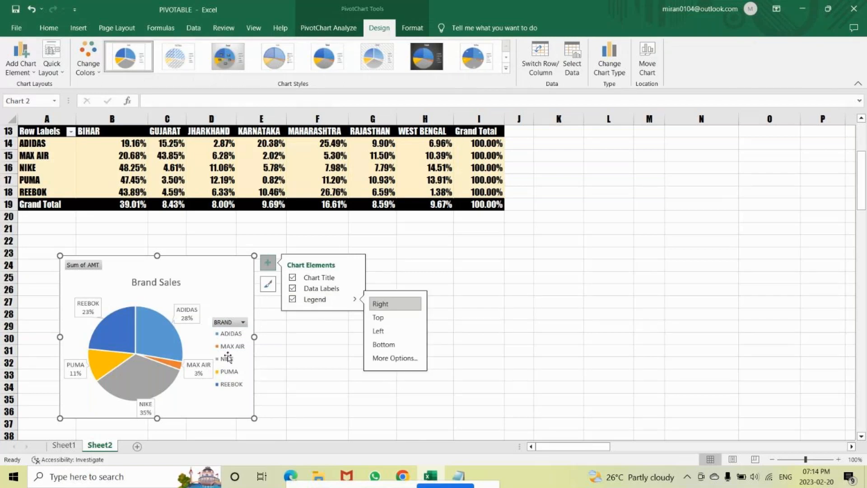
click(383, 344)
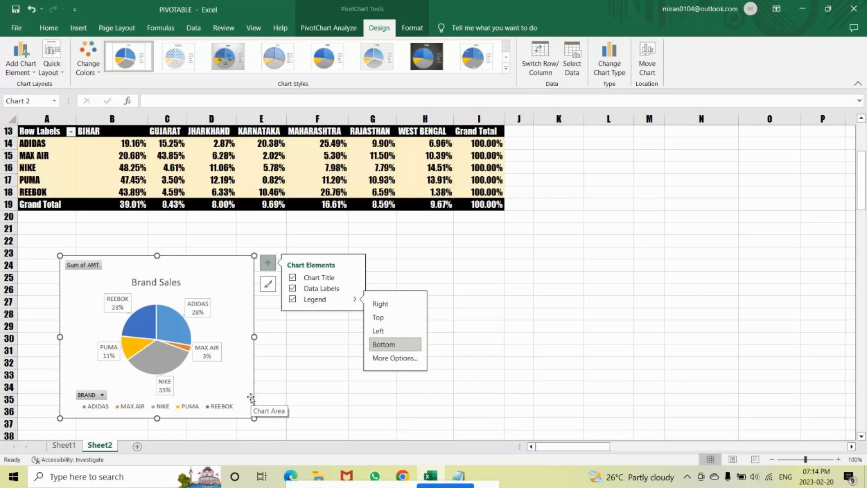
click(487, 276)
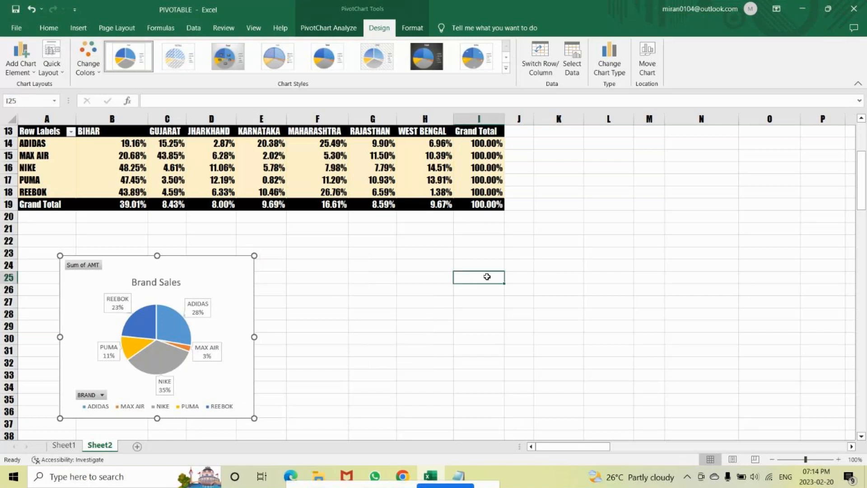
Step: Insert a Clustered Column PivotChart based on the PivotTable of Sum of AMT by brand and region
scroll(487, 276, up, 4)
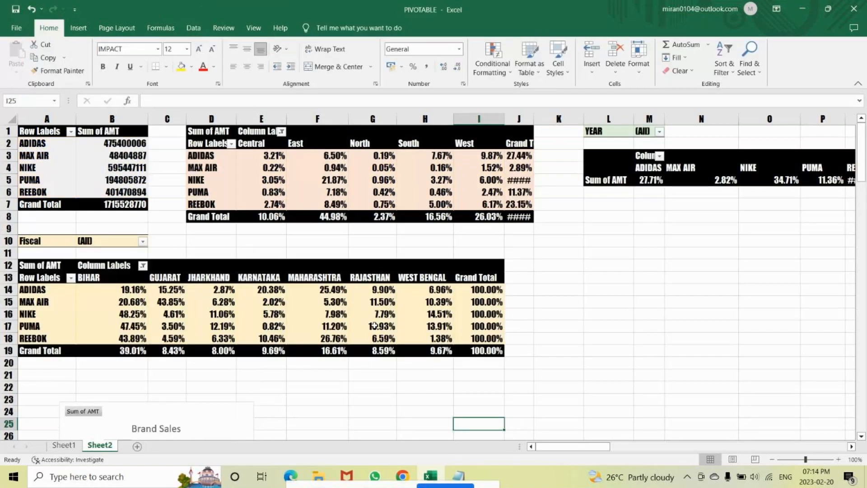
click(304, 168)
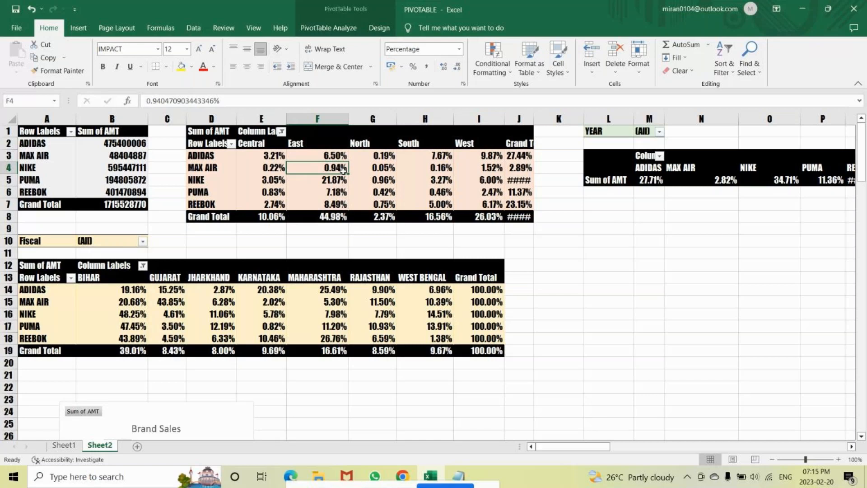
click(329, 28)
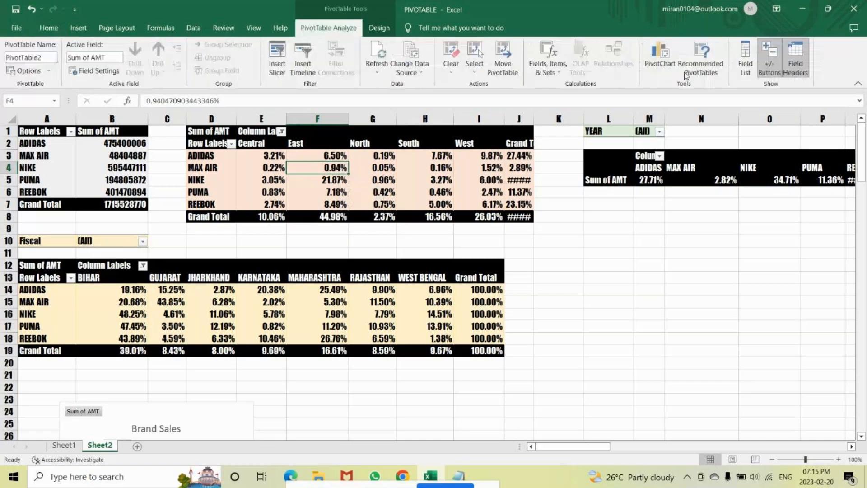
click(659, 63)
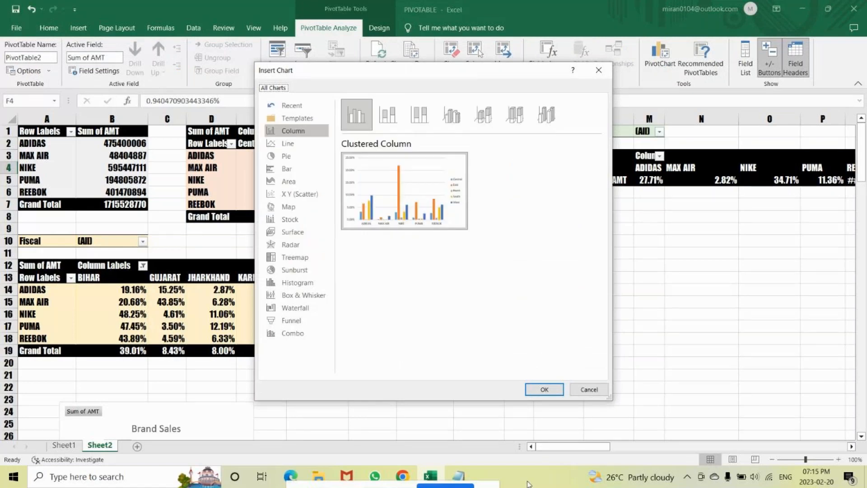
mouse_move(417, 204)
click(544, 389)
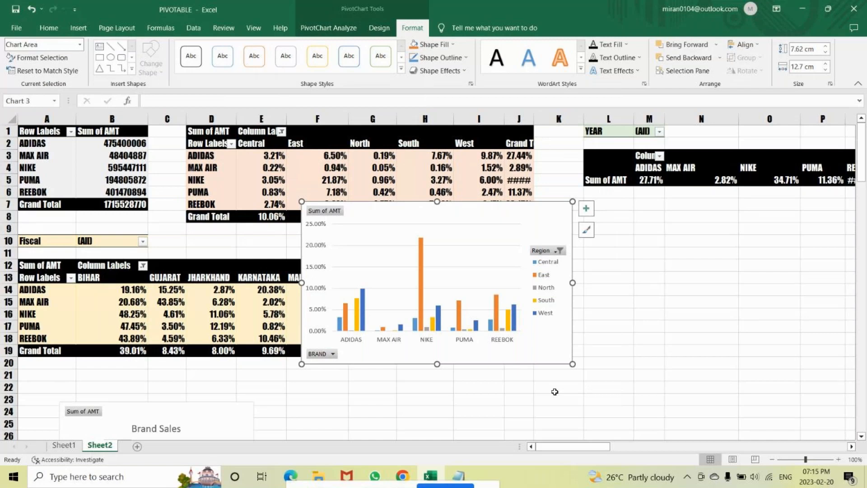
Step: Move the column chart beside the Brand Sales pie chart, aligned with its upper edge around row 23
scroll(441, 436, down, 2)
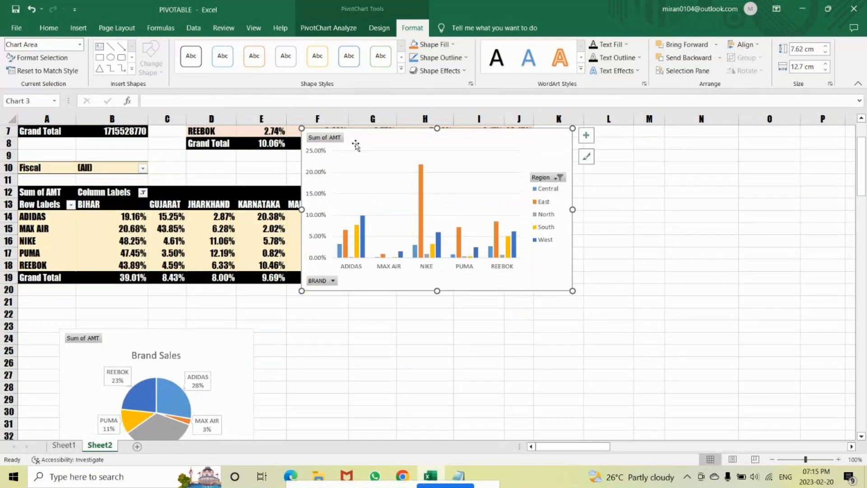
drag(356, 145, 332, 338)
scroll(331, 338, down, 2)
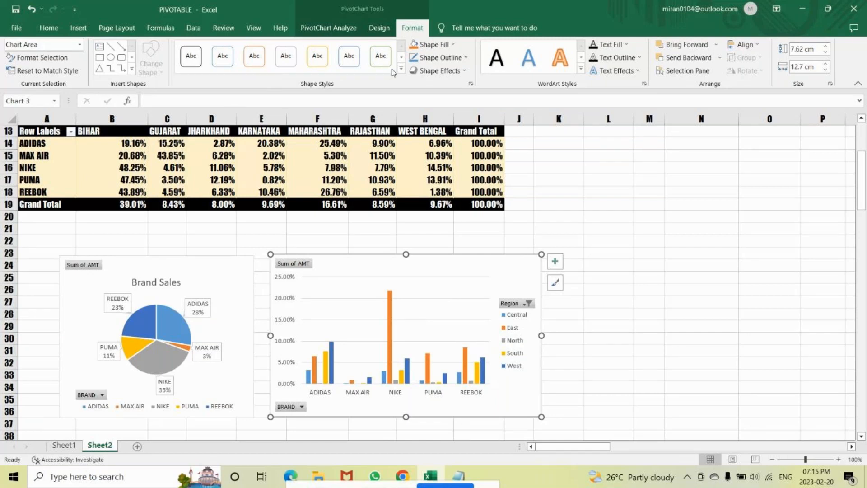
Step: Recolor the column chart with Colorful Palette 4 and apply the fourth chart style, with the gray gradient background
click(379, 28)
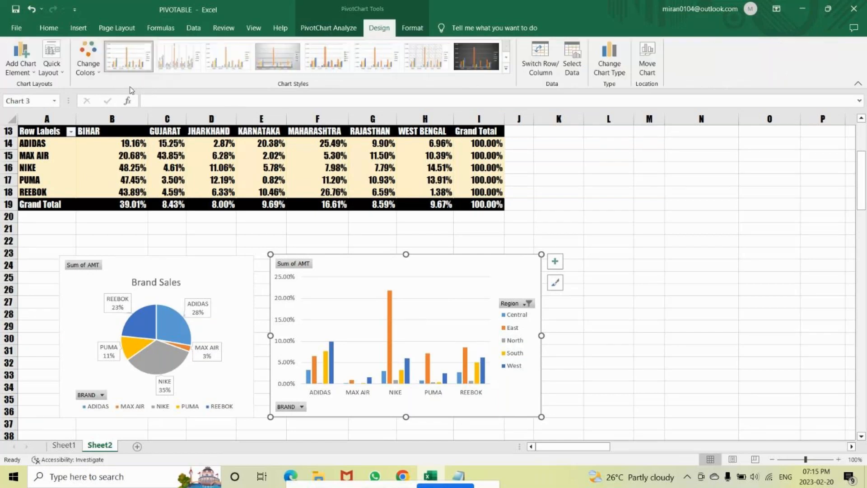
click(88, 63)
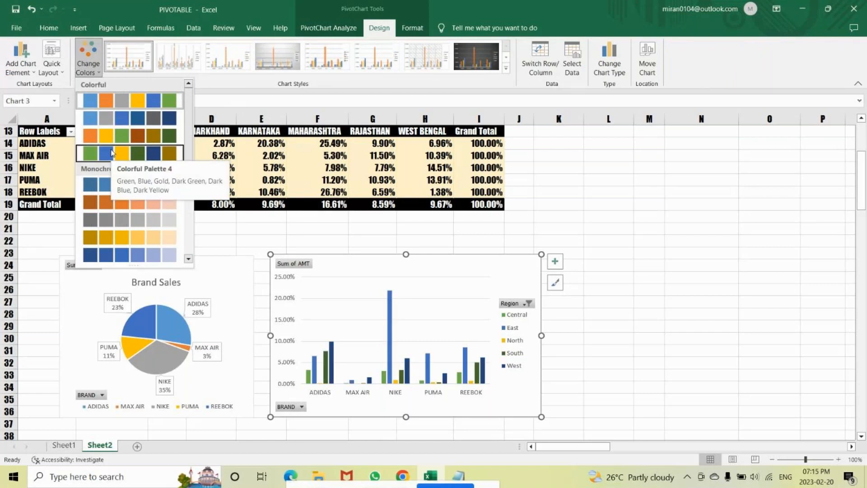
click(111, 152)
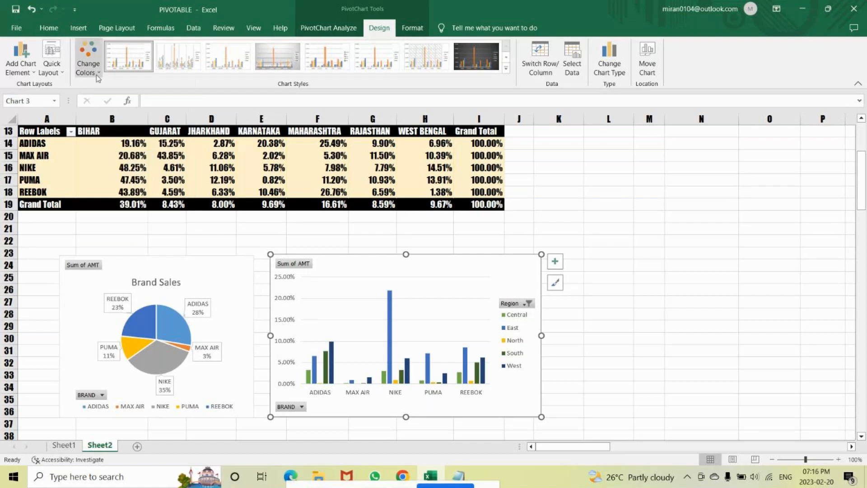
click(88, 58)
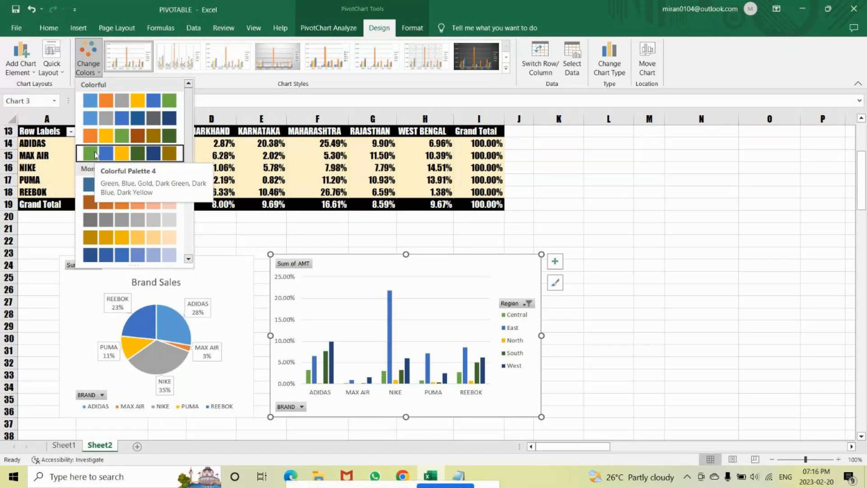
click(188, 260)
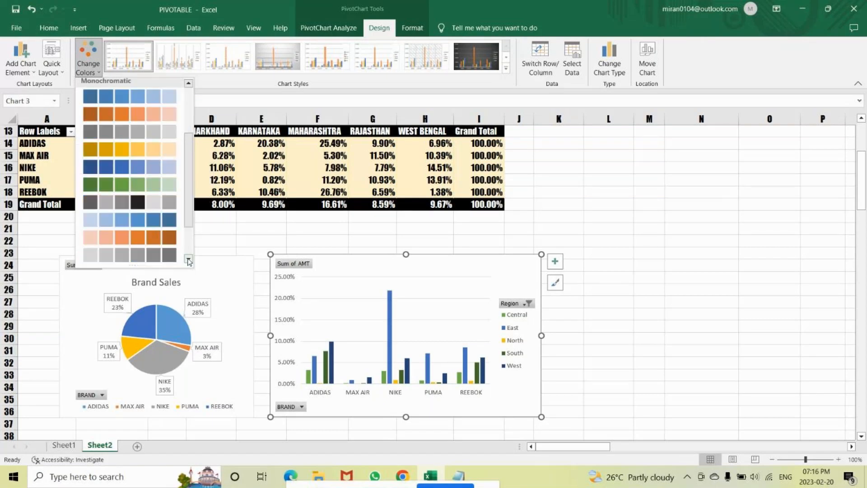
click(188, 260)
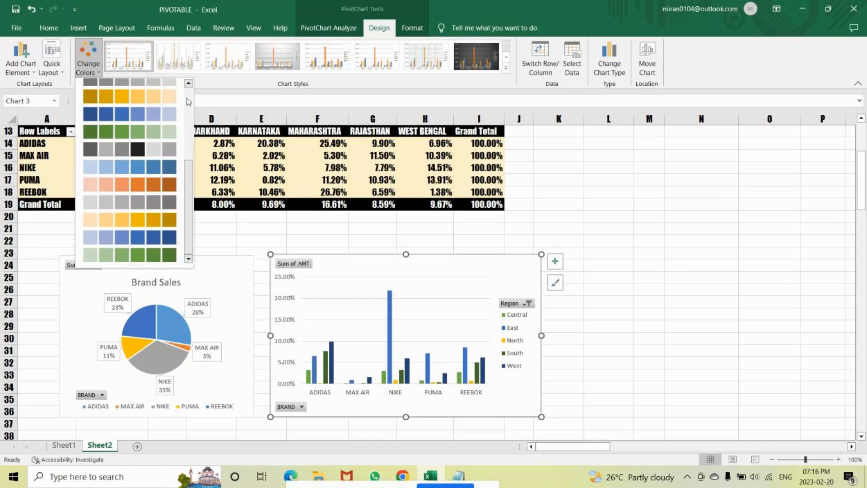
click(185, 97)
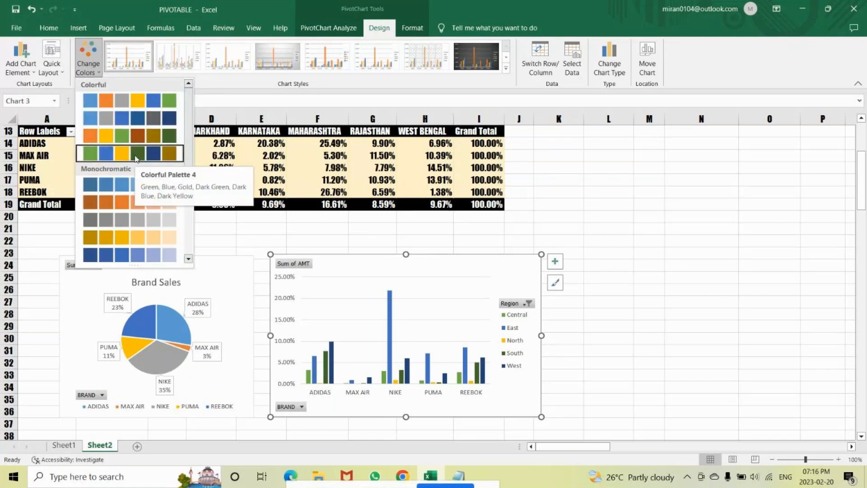
click(624, 311)
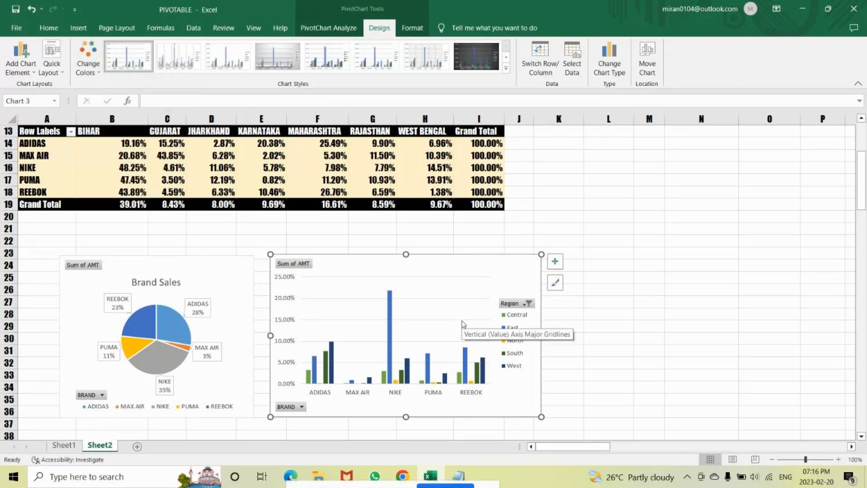
click(273, 60)
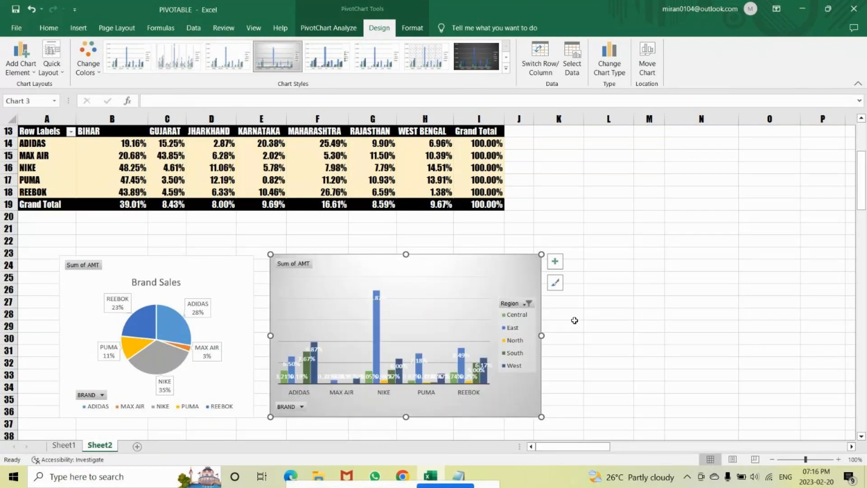
Step: Fill the Brand Sales pie chart's background with the lightest gold theme color
click(612, 300)
click(280, 271)
click(197, 283)
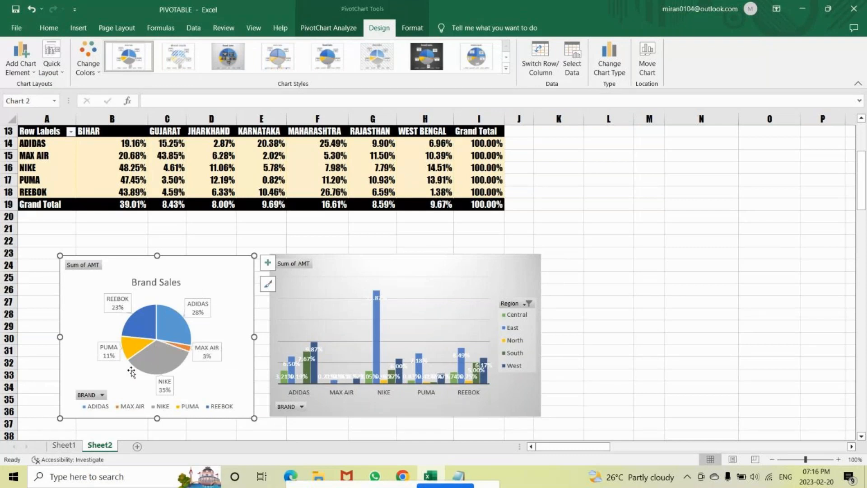
click(412, 28)
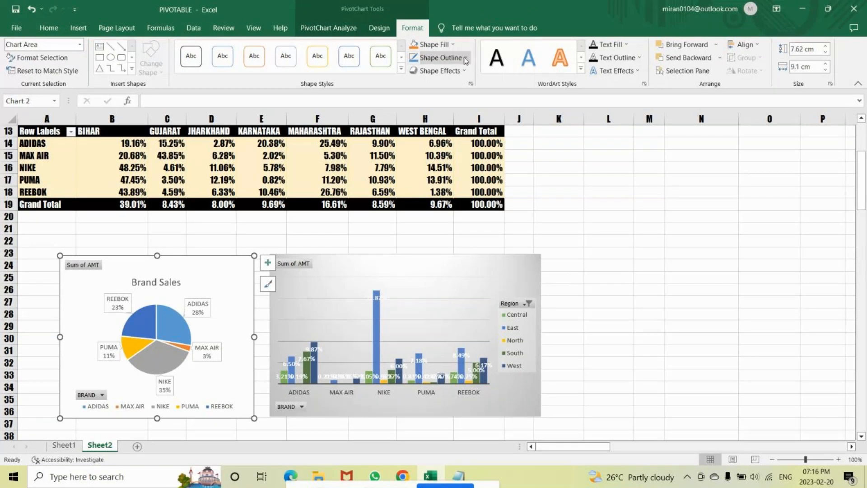
click(433, 44)
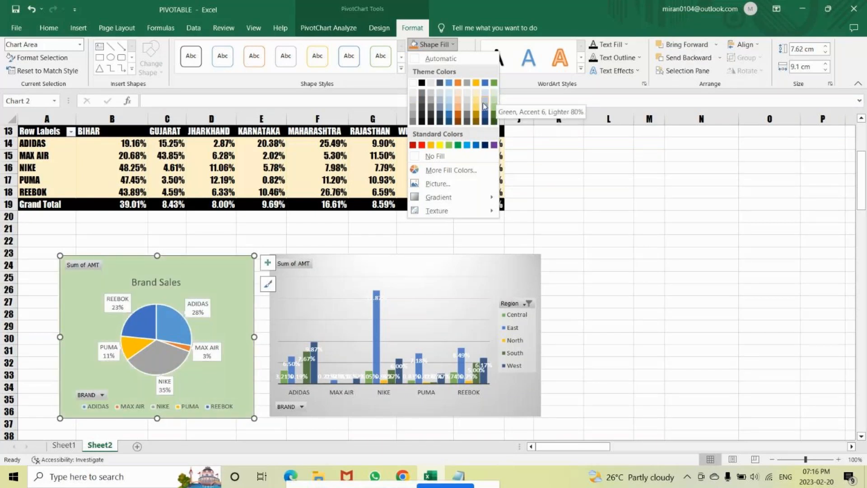
click(476, 92)
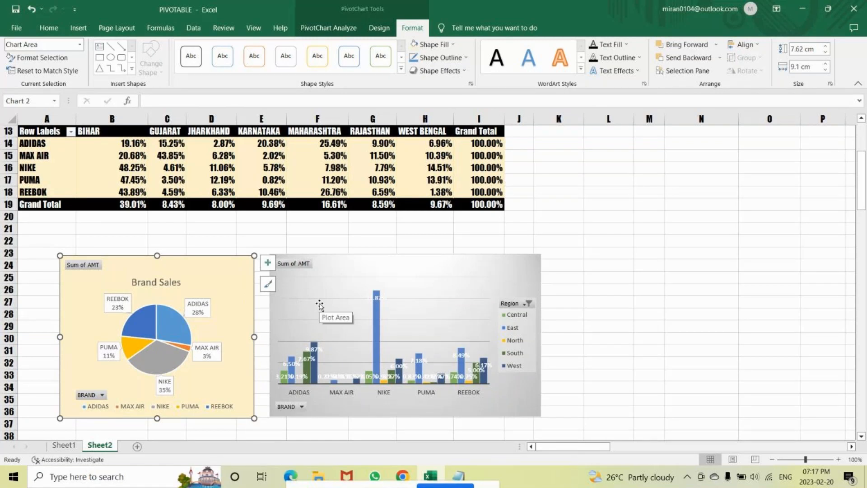
Step: Filter the PivotTable of brands by state to show only MAX AIR and PUMA
scroll(319, 303, up, 3)
scroll(319, 303, down, 1)
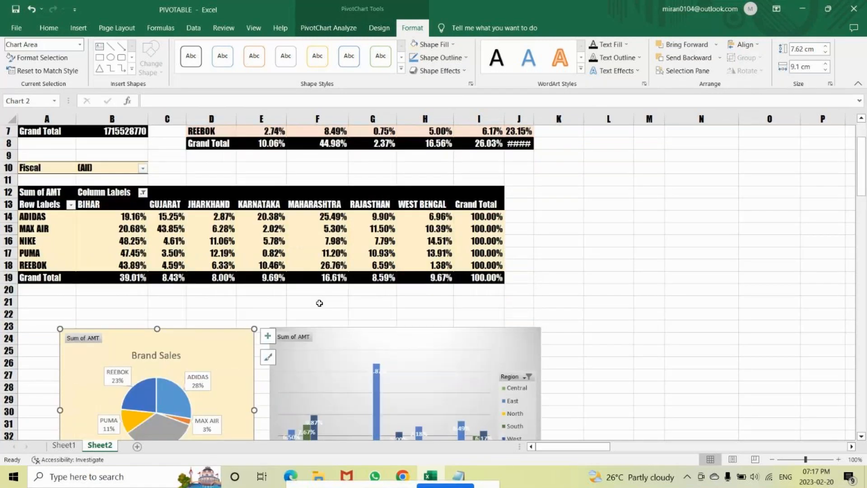
scroll(125, 363, down, 2)
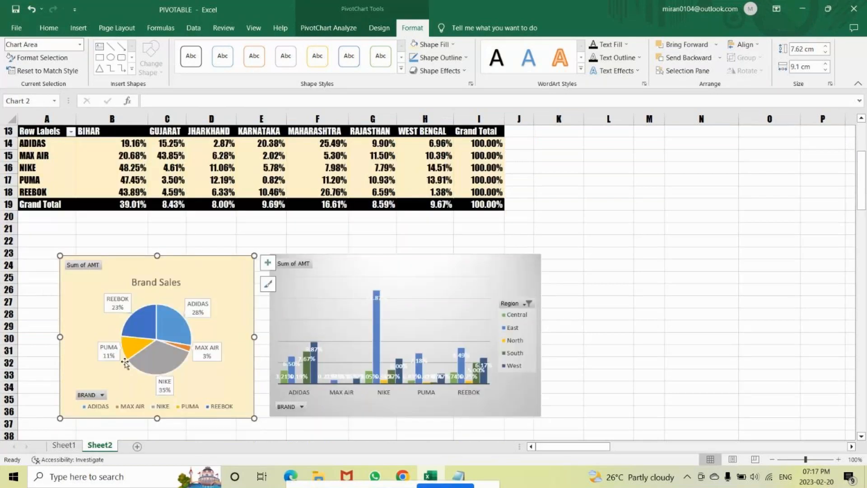
scroll(125, 363, up, 2)
click(71, 204)
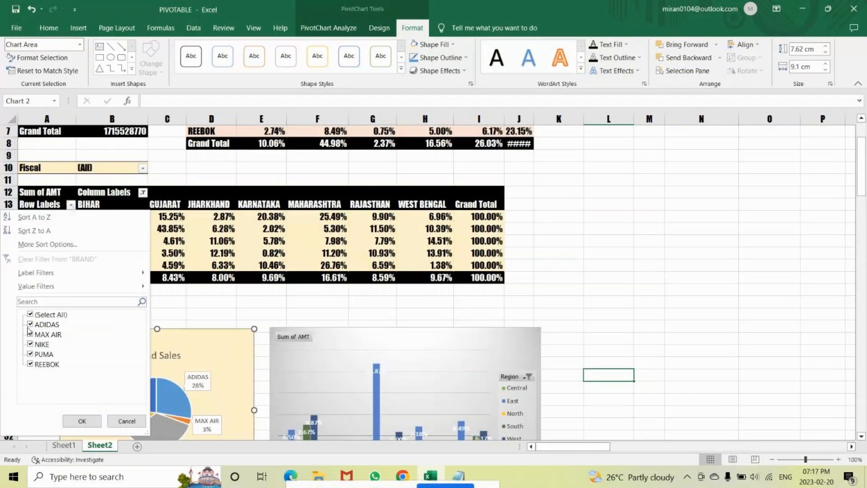
click(29, 325)
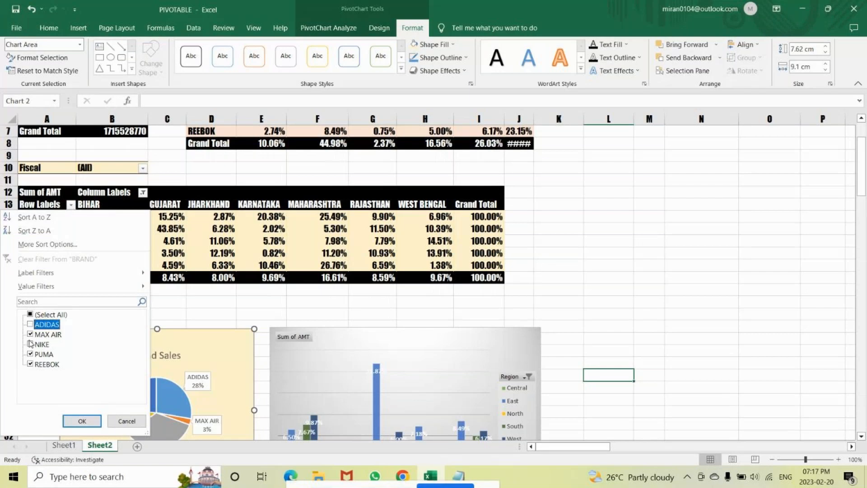
click(30, 344)
click(29, 364)
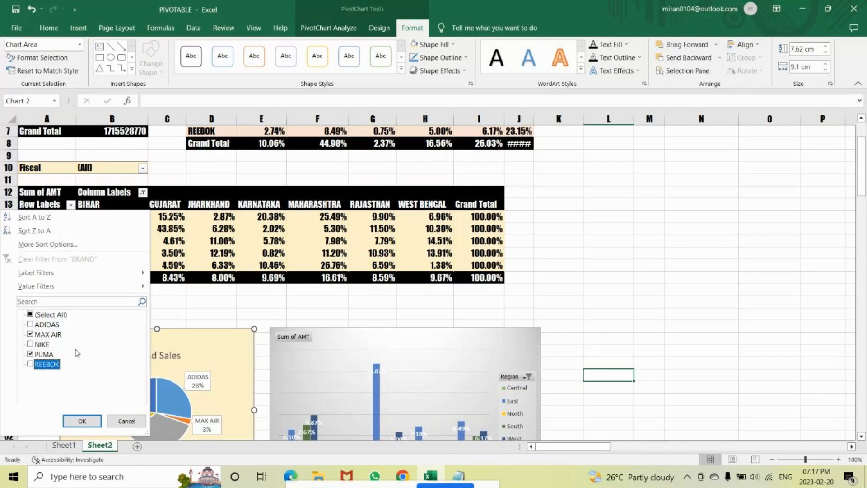
click(81, 422)
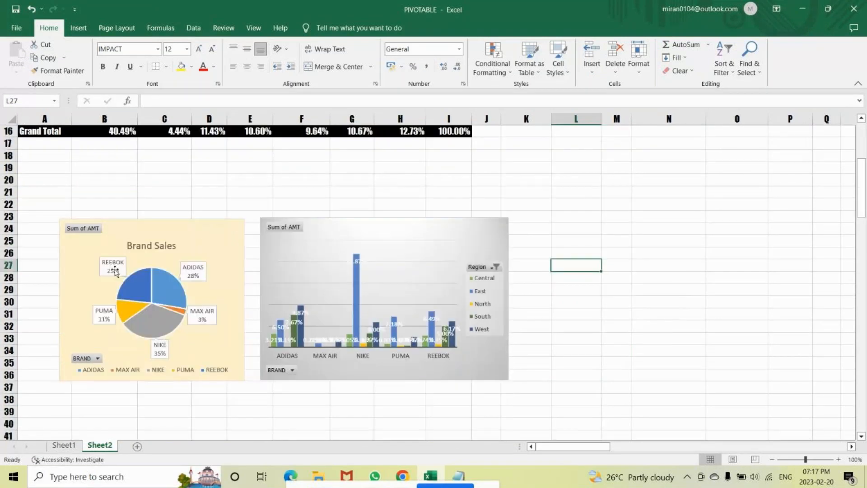
Step: Restore all brands in the row label filter of the PivotTable of brands by state
scroll(83, 229, up, 4)
click(67, 241)
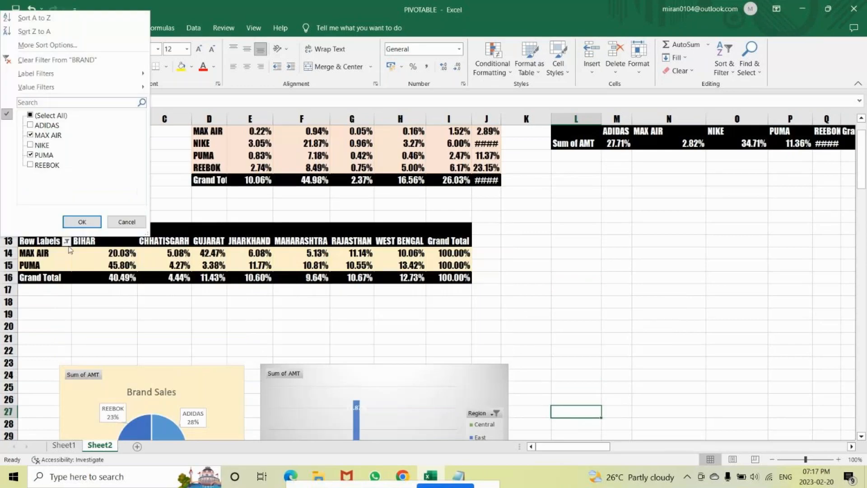
click(30, 116)
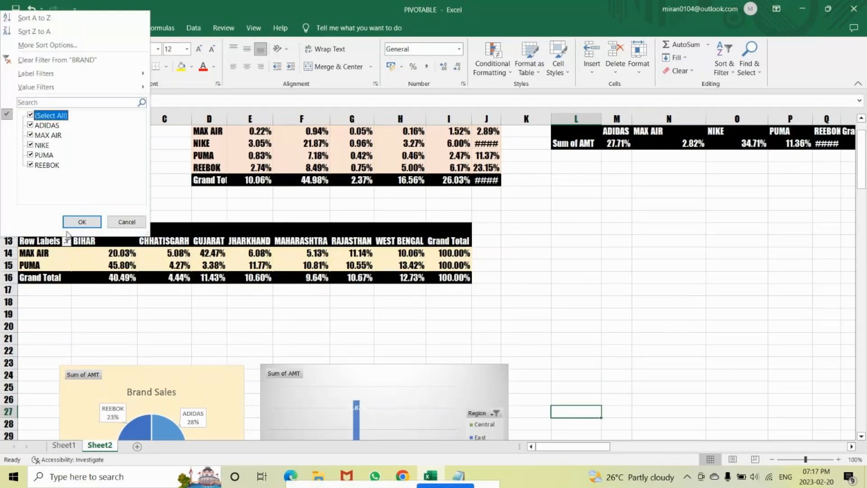
click(72, 222)
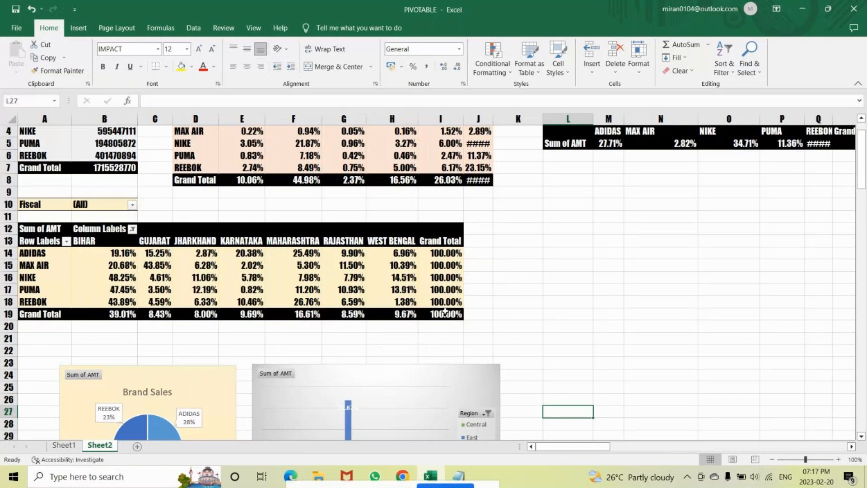
Step: Compare the separate PivotTables with the charts below them and review the brand filter options of the first PivotTable
scroll(445, 312, up, 1)
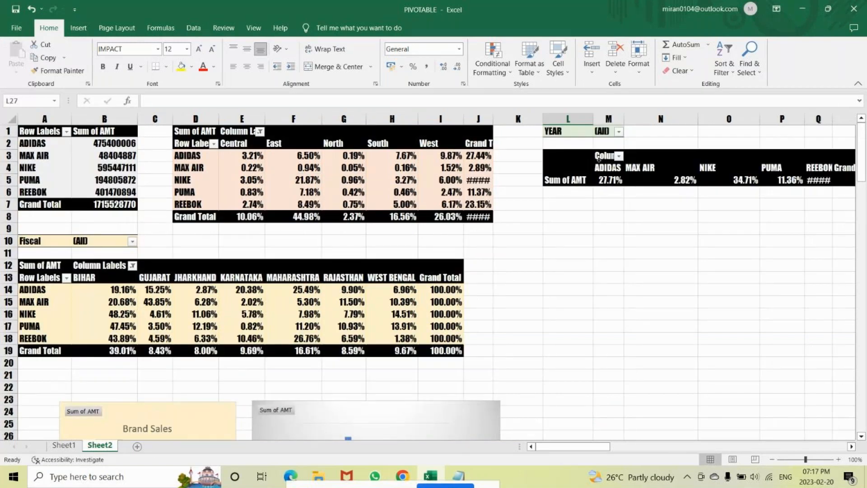
scroll(534, 236, down, 3)
scroll(587, 189, up, 3)
mouse_move(557, 446)
mouse_down()
mouse_move(623, 446)
mouse_move(557, 445)
mouse_up()
scroll(424, 348, down, 3)
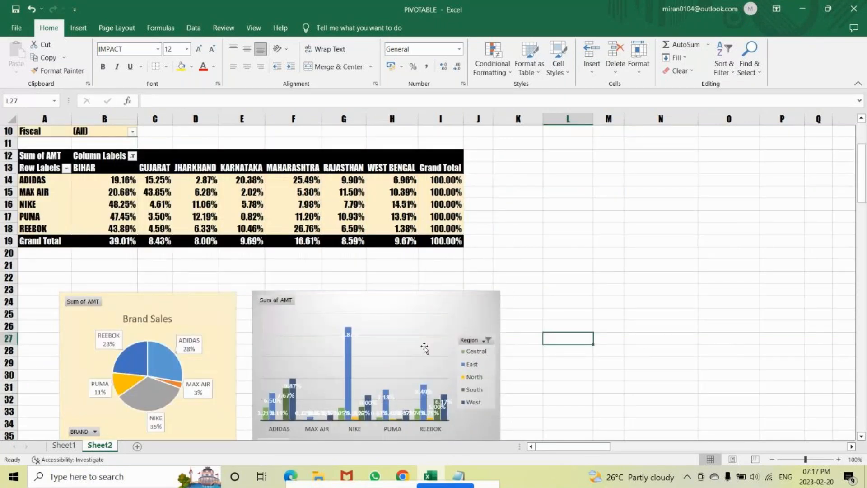
scroll(424, 348, up, 3)
click(66, 131)
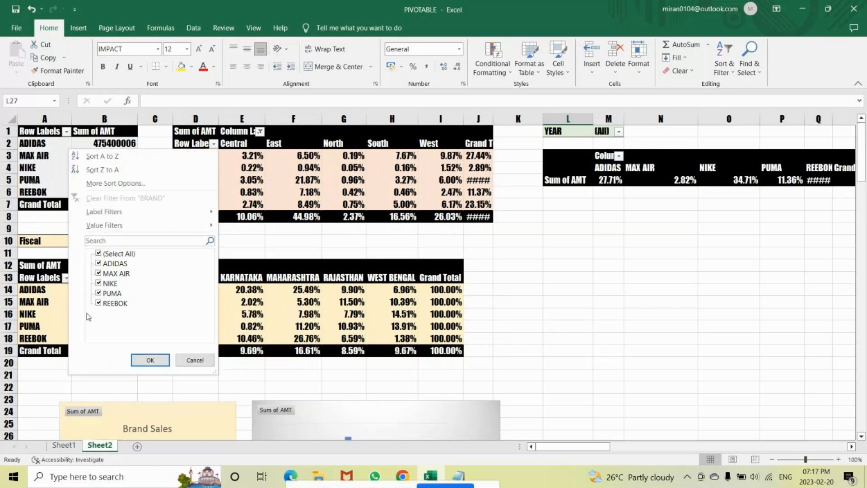
key(Escape)
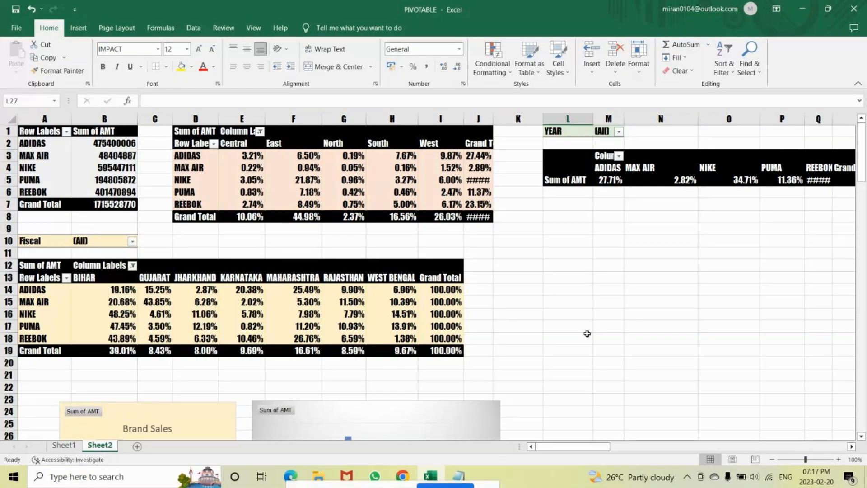
scroll(586, 333, down, 4)
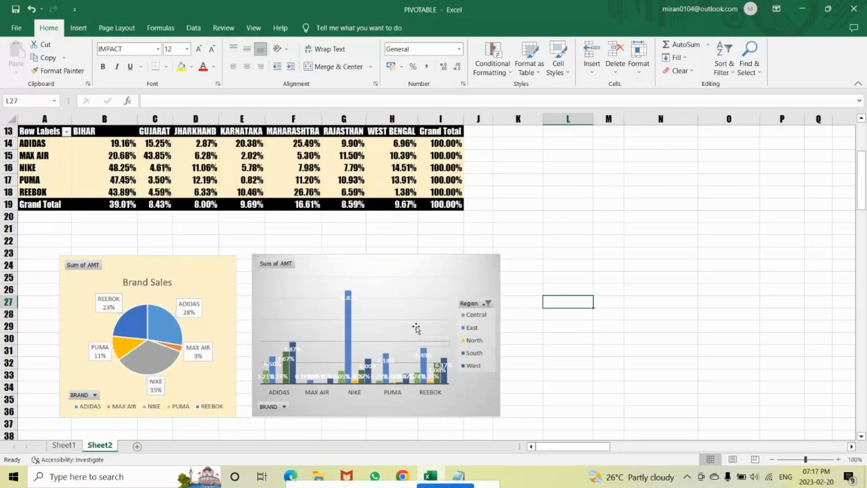
click(79, 31)
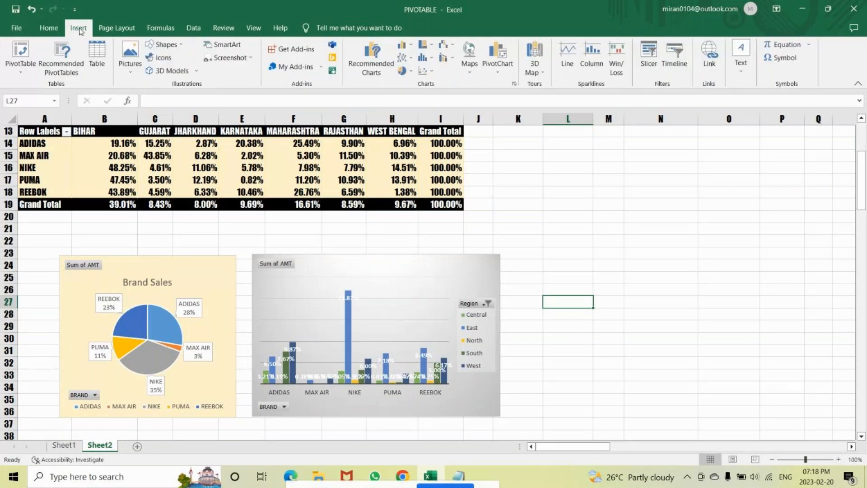
scroll(679, 145, up, 4)
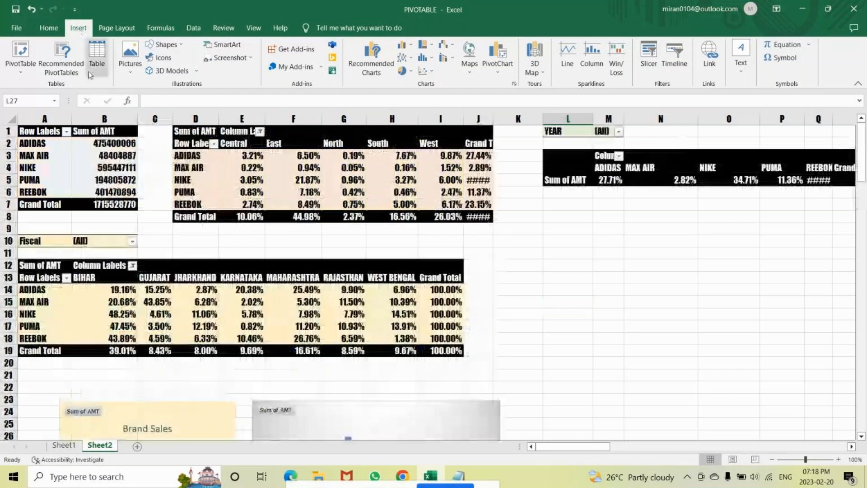
click(678, 161)
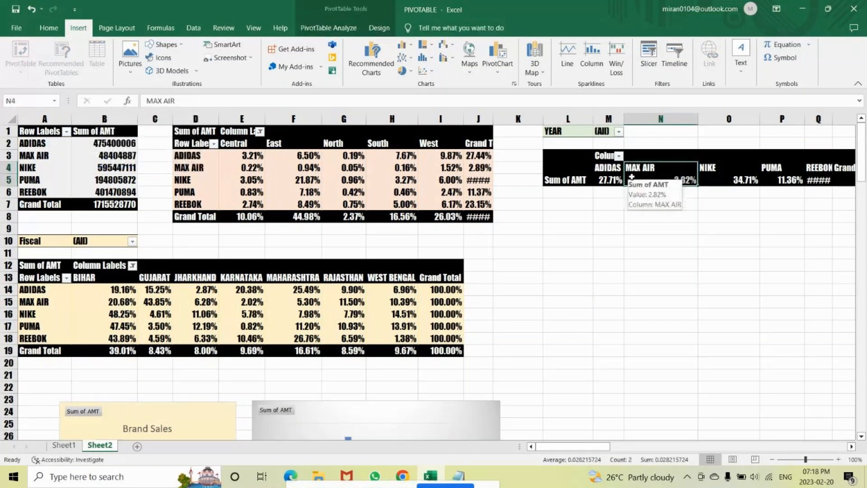
click(657, 253)
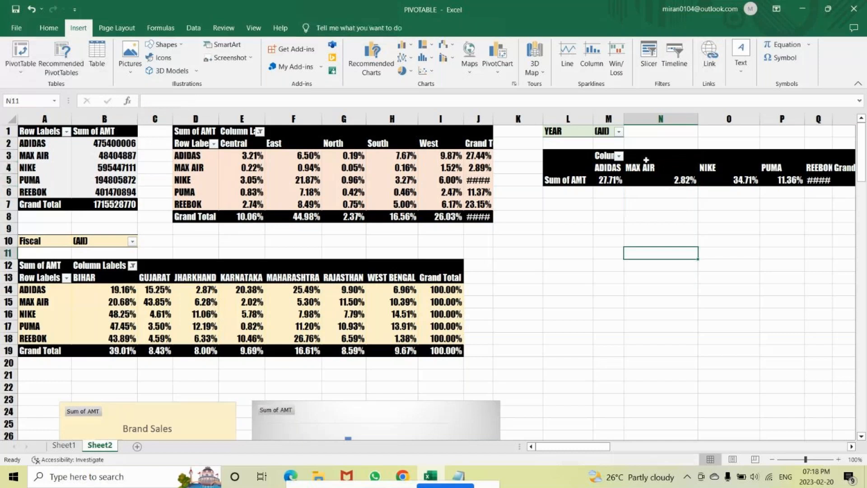
click(647, 158)
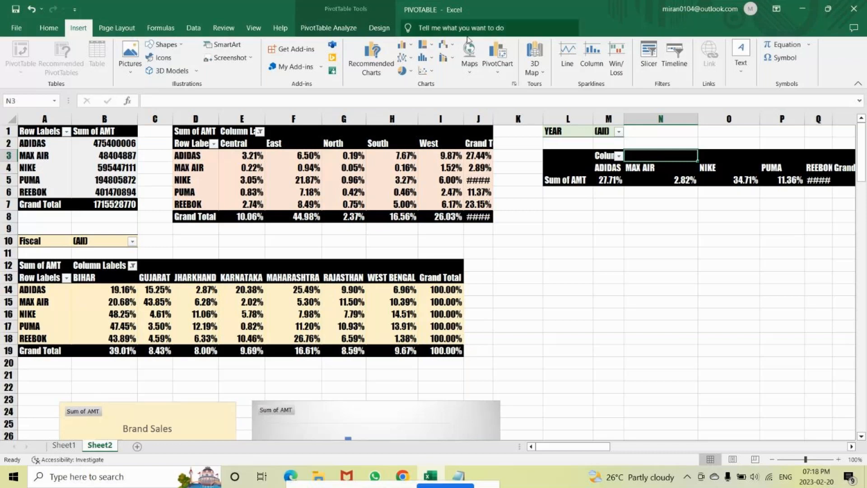
click(648, 52)
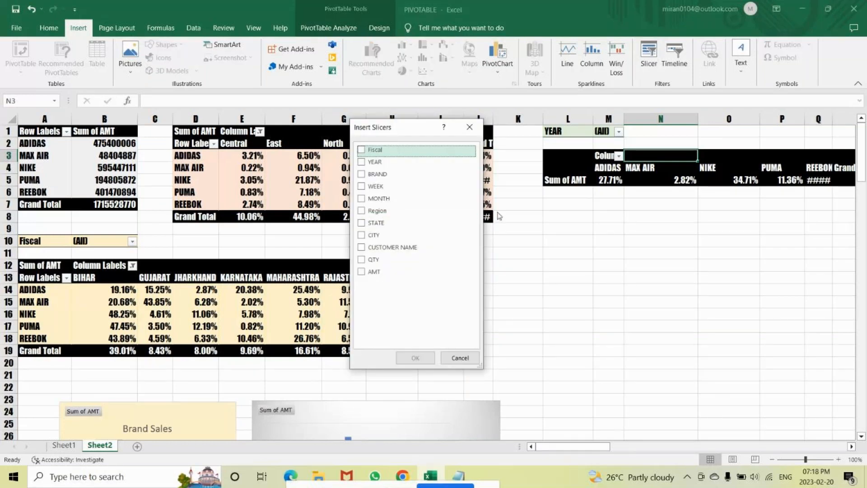
click(468, 126)
click(711, 295)
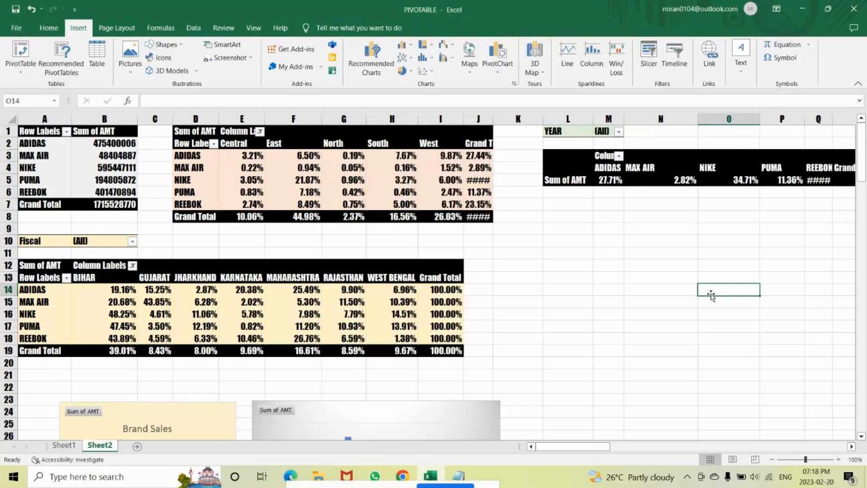
click(649, 57)
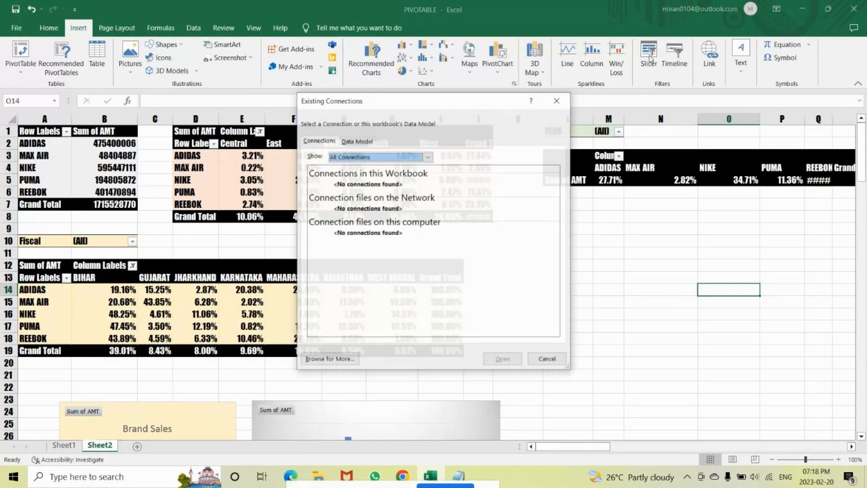
click(557, 100)
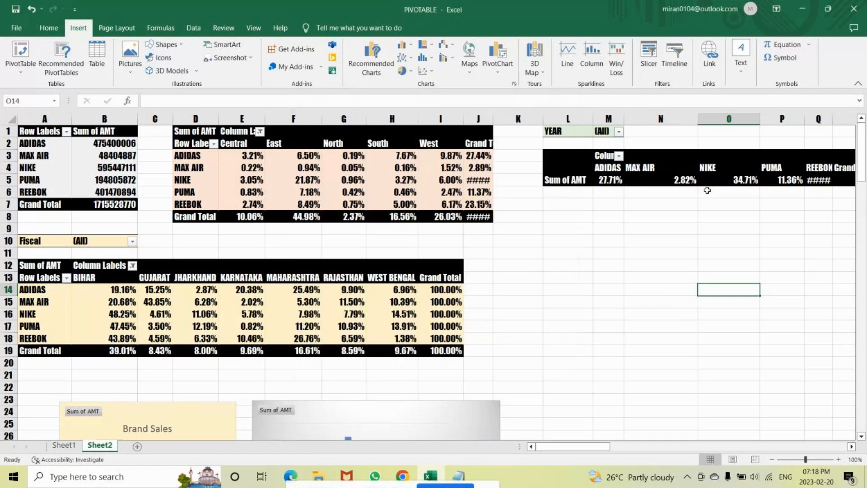
Step: Insert a YEAR slicer for the PivotTable that shows brand shares with a YEAR report filter
click(670, 160)
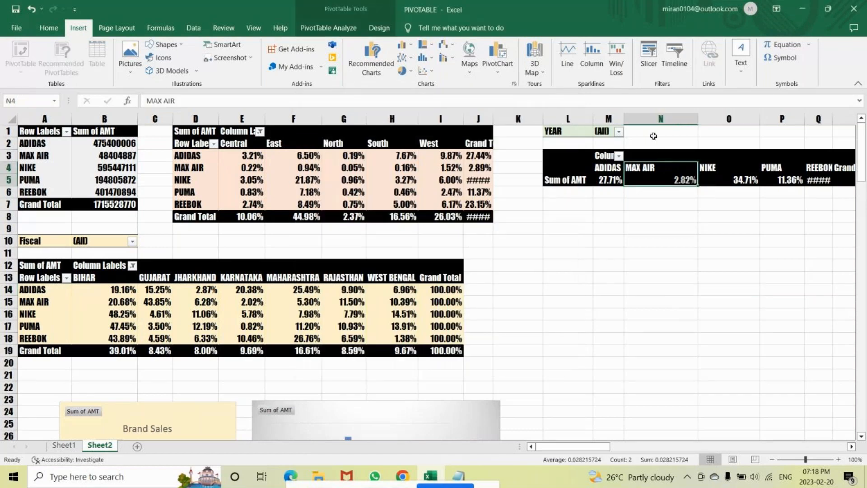
click(648, 53)
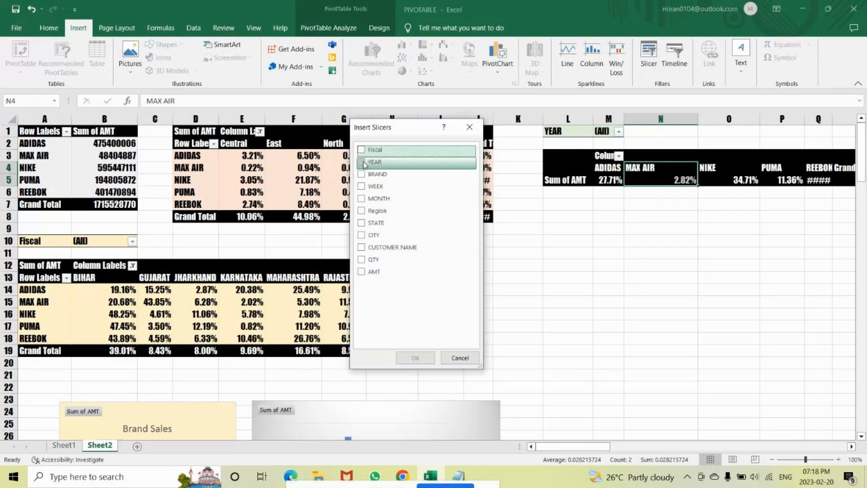
click(364, 162)
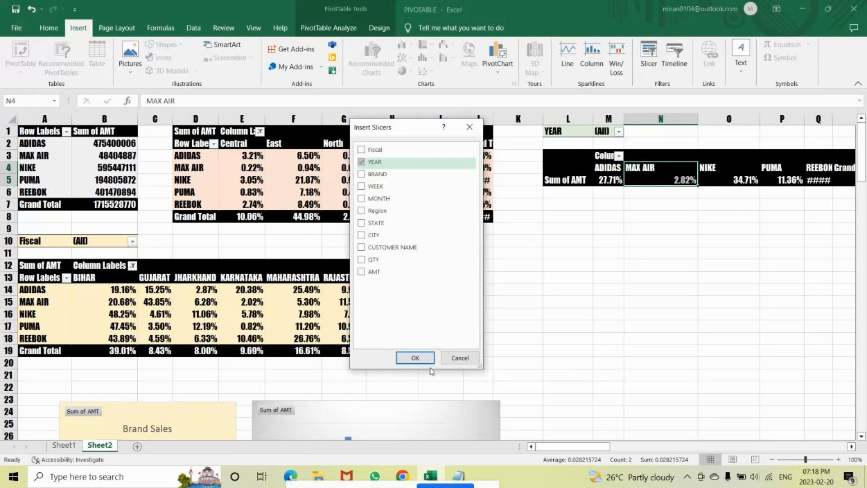
click(424, 359)
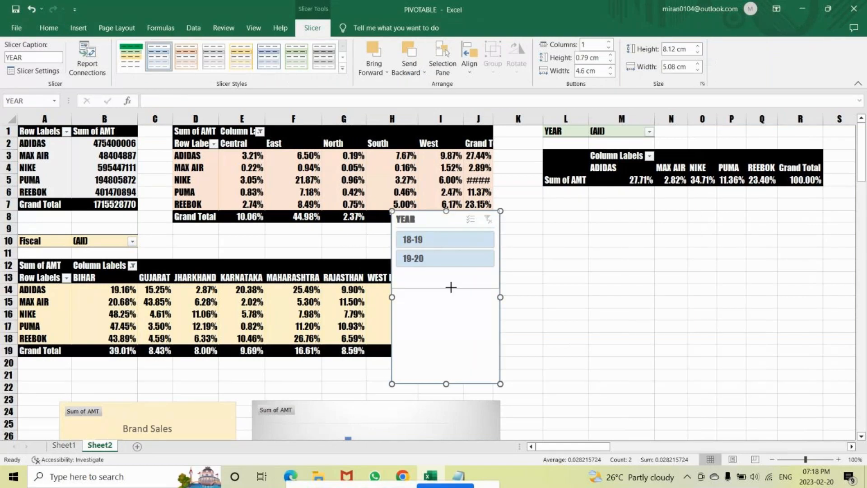
Step: Shorten the YEAR slicer to about 3.54 cm high and place it beside the column chart, aligned with its upper edge at row 23
drag(450, 287, 451, 286)
drag(444, 220, 572, 389)
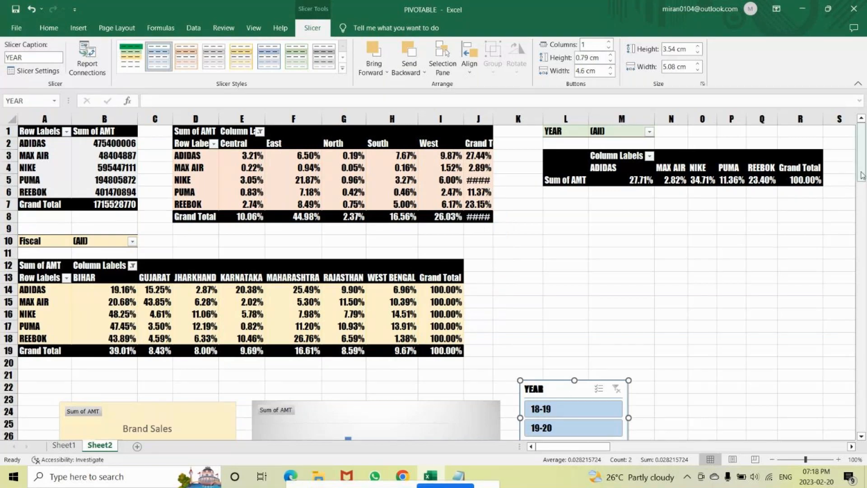
scroll(616, 306, down, 2)
drag(558, 307, 546, 324)
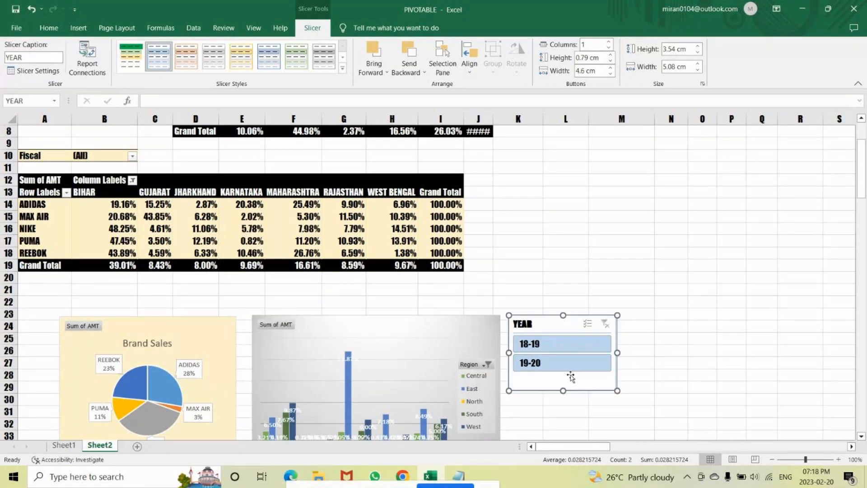
click(861, 436)
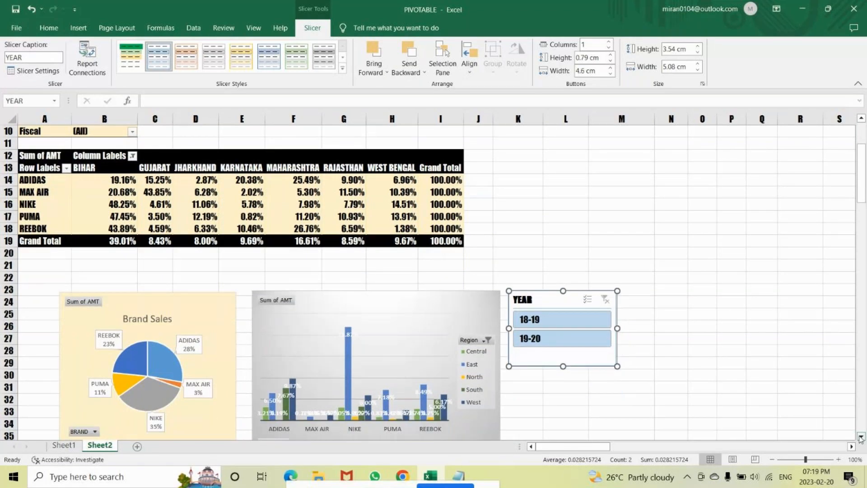
click(861, 436)
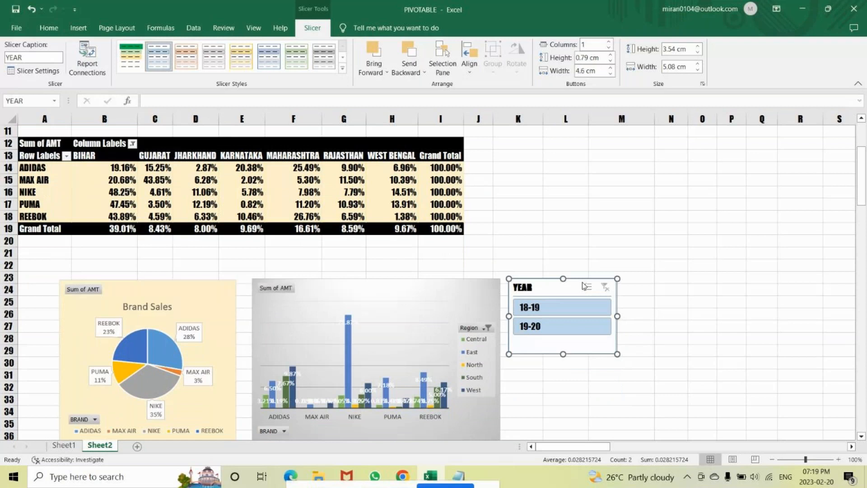
Step: Switch the YEAR slicer between 18-19 and 19-20, placing it below the brand-share PivotTable to compare the filtered shares
click(548, 307)
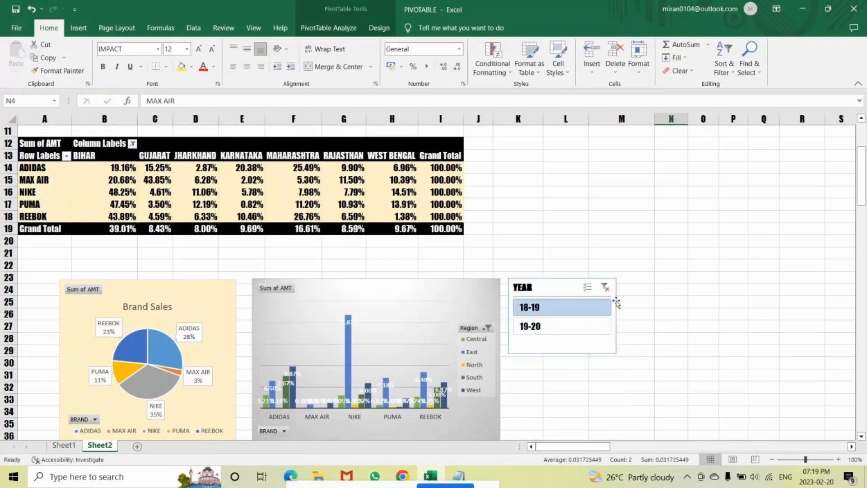
click(571, 327)
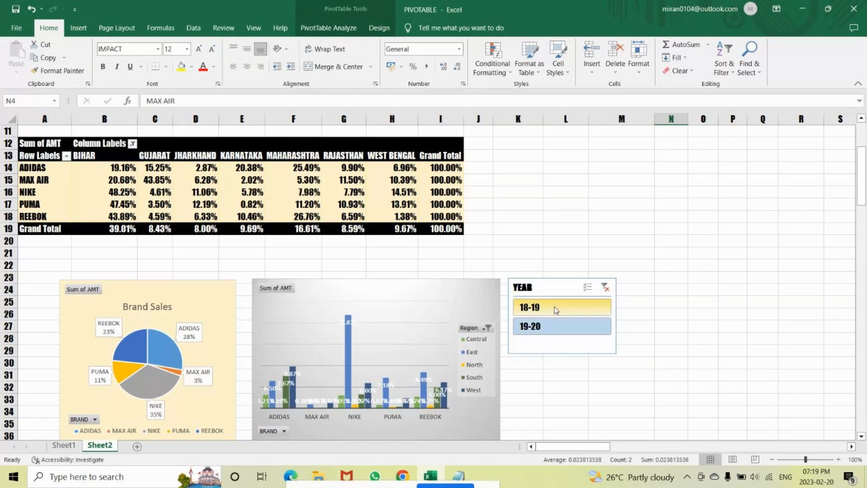
click(555, 309)
scroll(582, 346, up, 3)
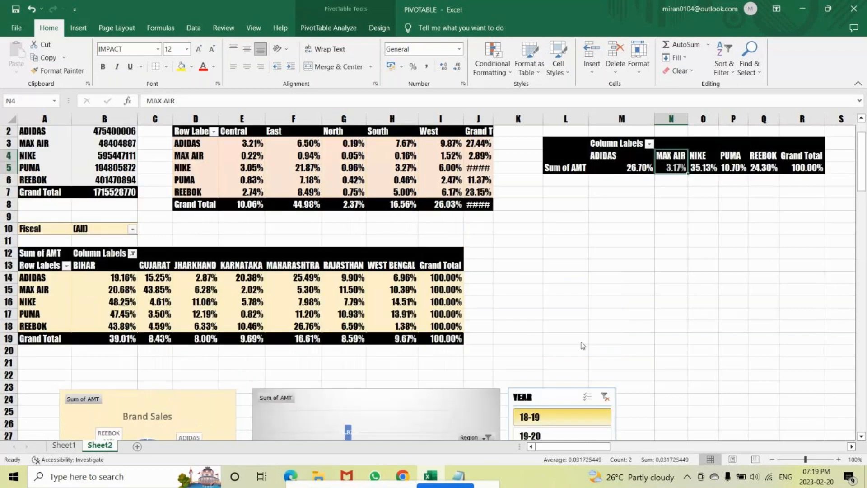
scroll(583, 346, up, 1)
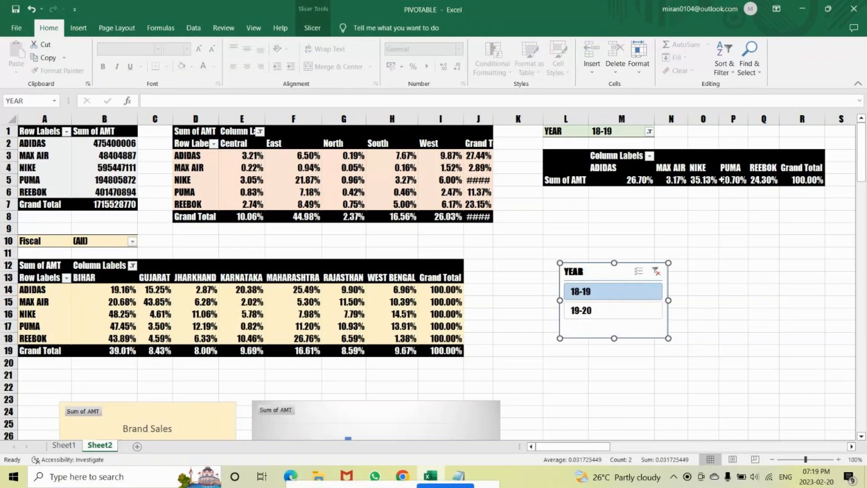
click(600, 311)
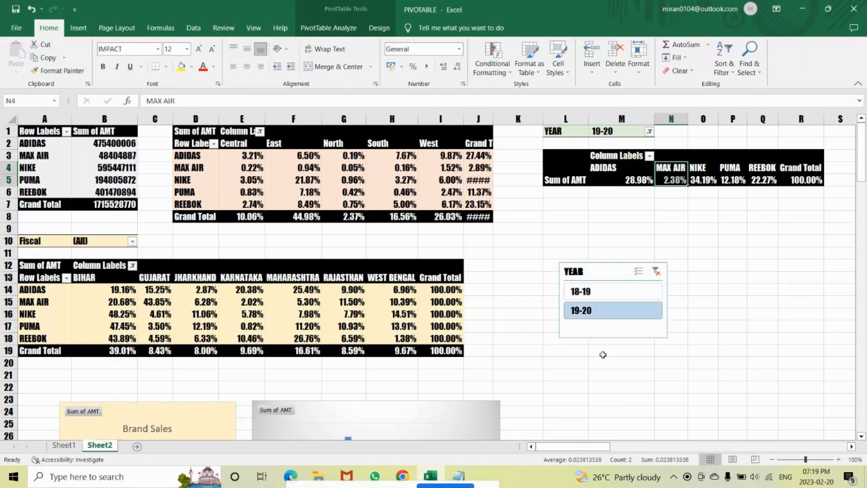
Step: Move the YEAR slicer back beside the column chart with its upper edge at row 23 and clear its year filter
scroll(603, 354, down, 2)
scroll(600, 340, down, 1)
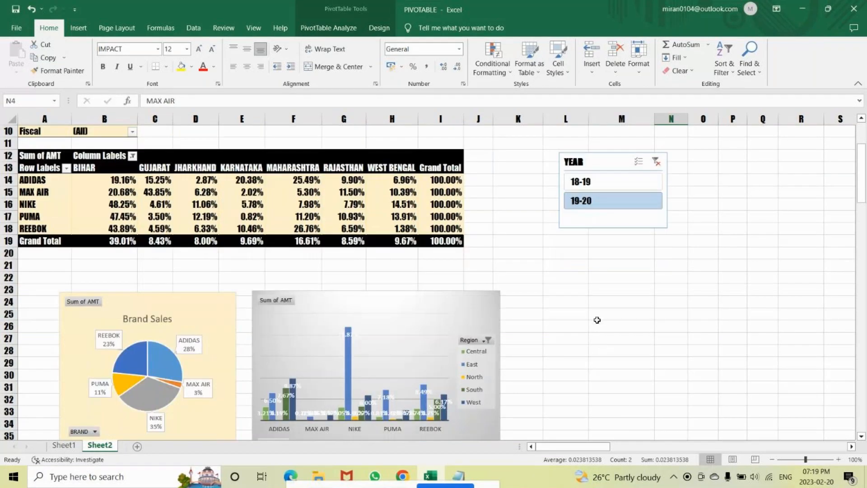
drag(591, 158, 544, 296)
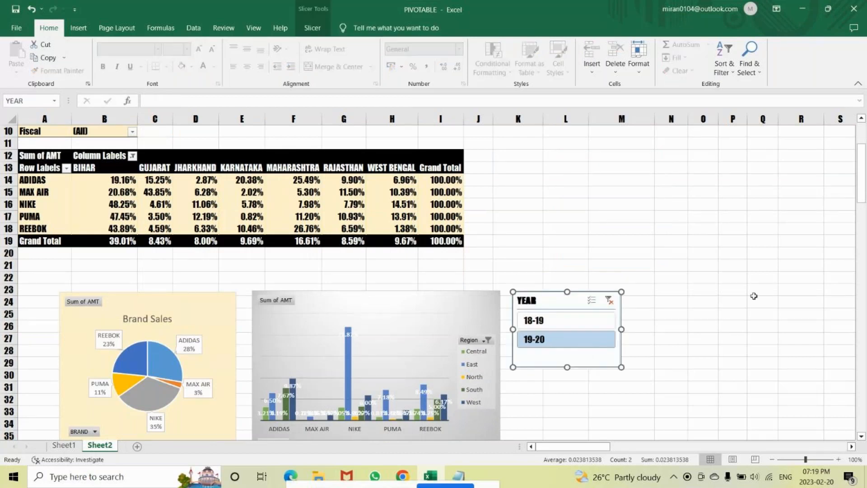
drag(861, 149, 860, 130)
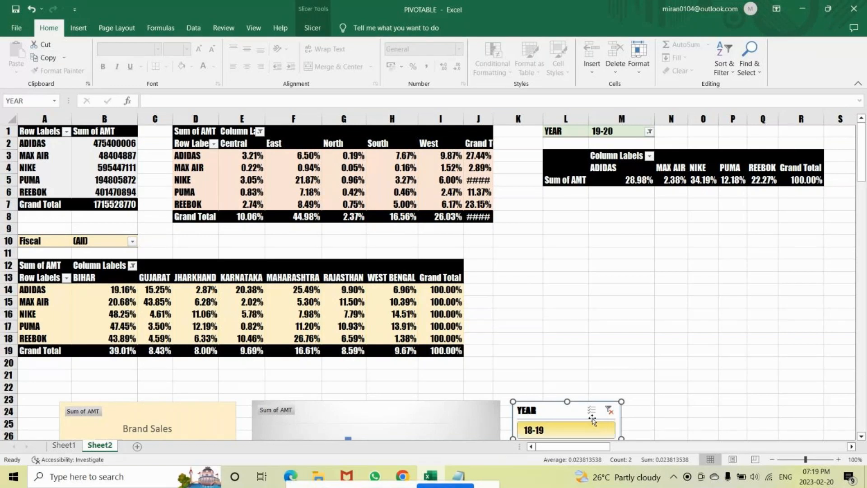
click(609, 410)
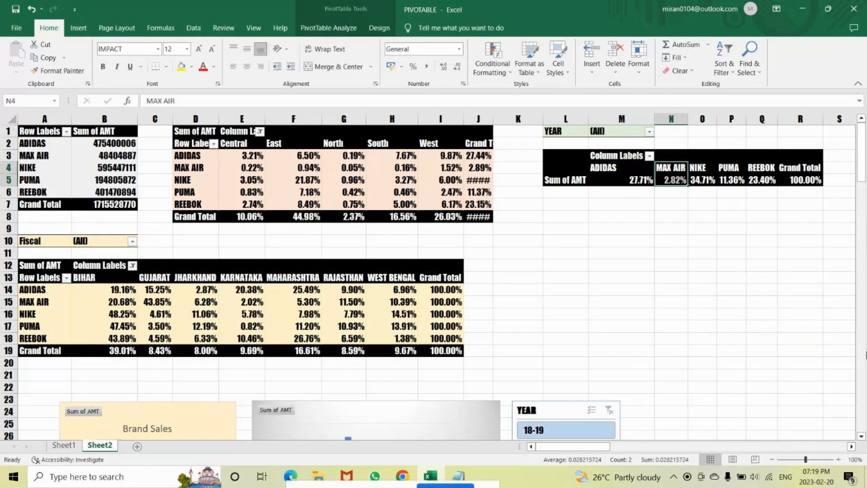
Step: Test the YEAR slicer on 19-20 beside the pie and column charts, and clear its filter
drag(861, 150, 861, 208)
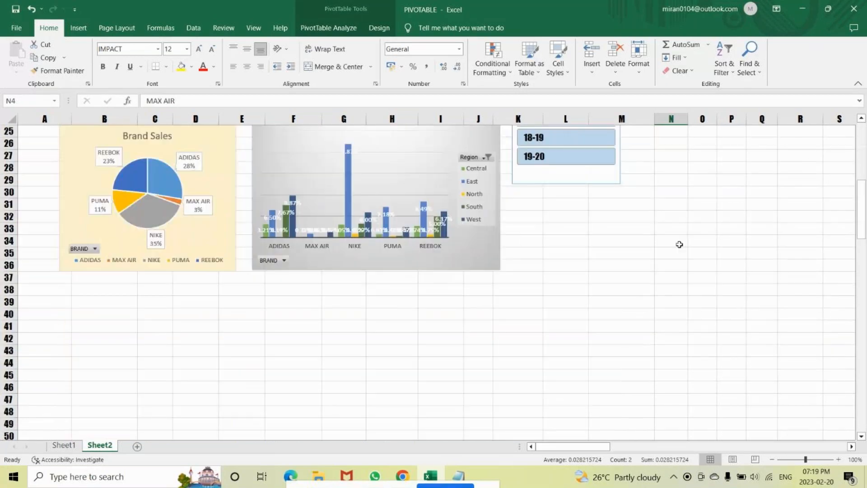
scroll(679, 244, up, 2)
click(542, 215)
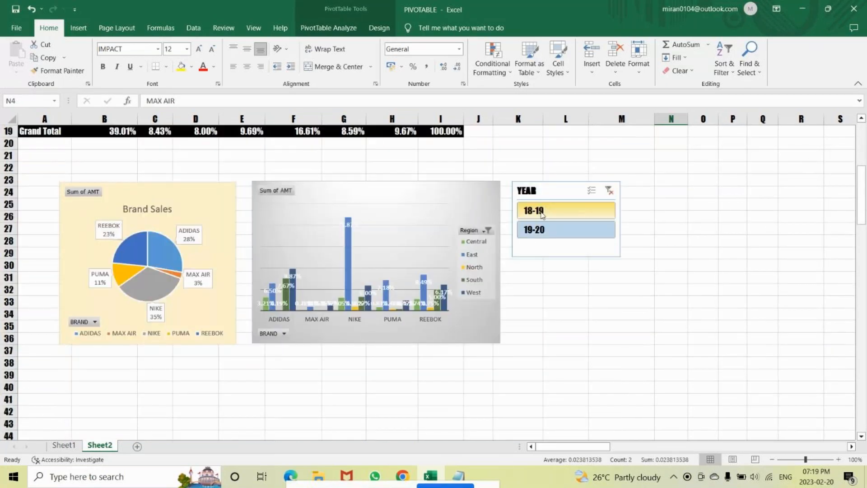
click(609, 190)
click(610, 222)
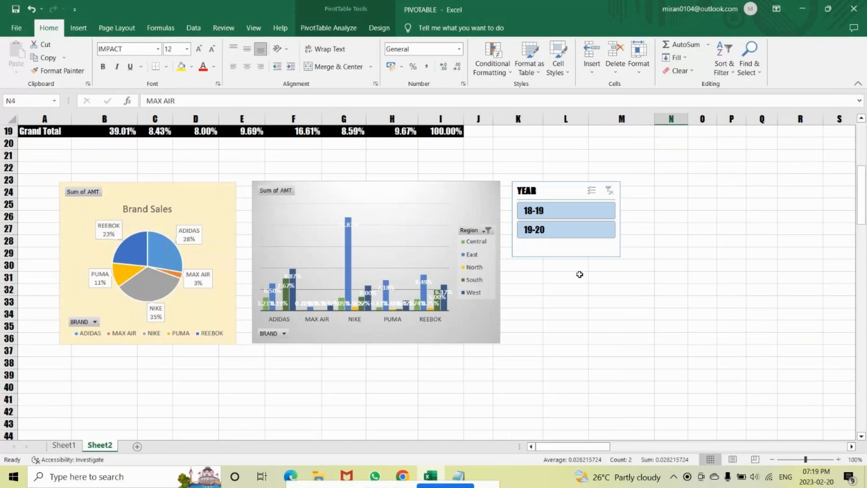
Step: Connect the YEAR slicer to PivotTable1, PivotTable2 and PivotTable4 on Sheet2 in addition to PivotTable3
scroll(579, 274, up, 3)
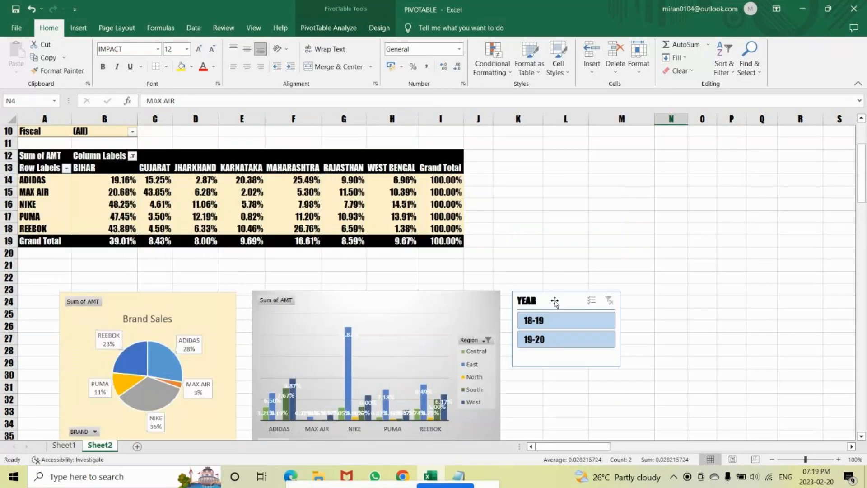
click(554, 301)
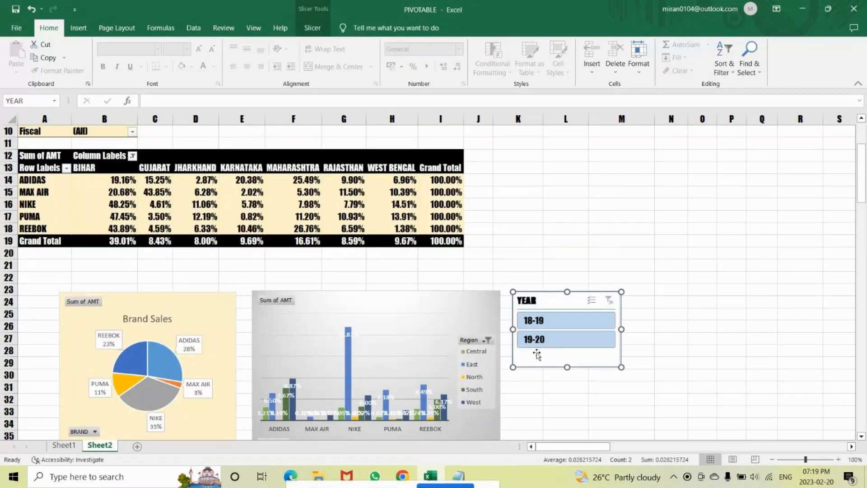
click(314, 30)
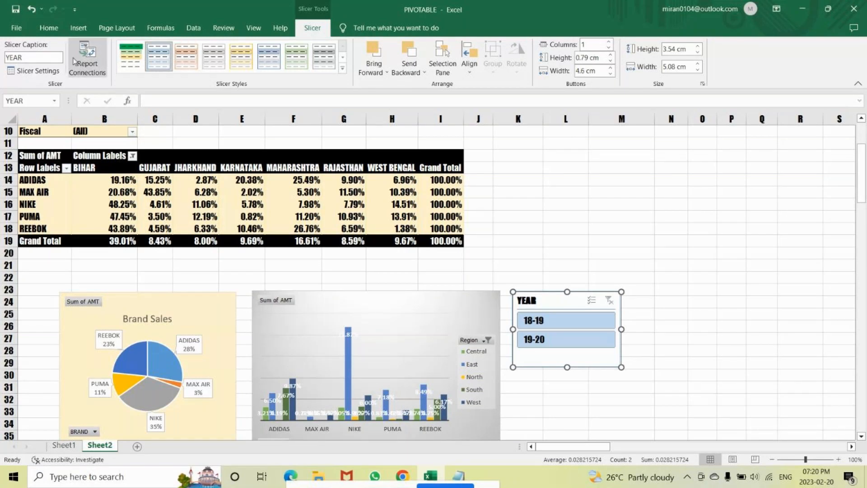
click(88, 50)
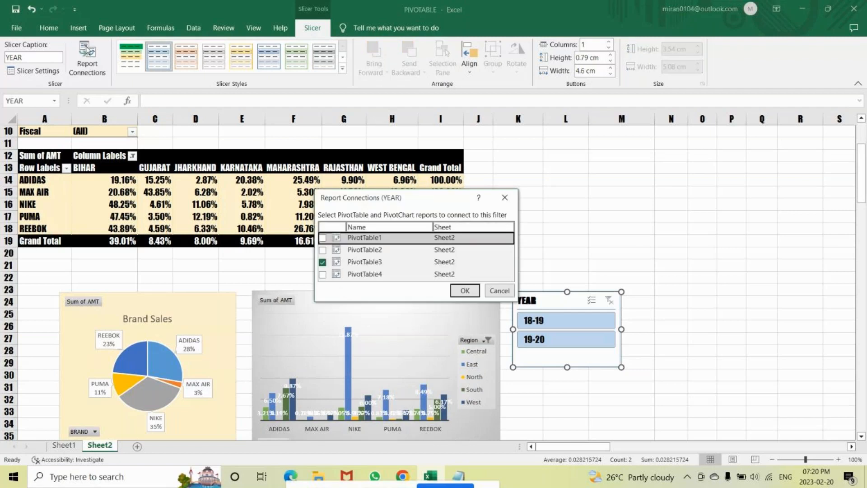
click(323, 237)
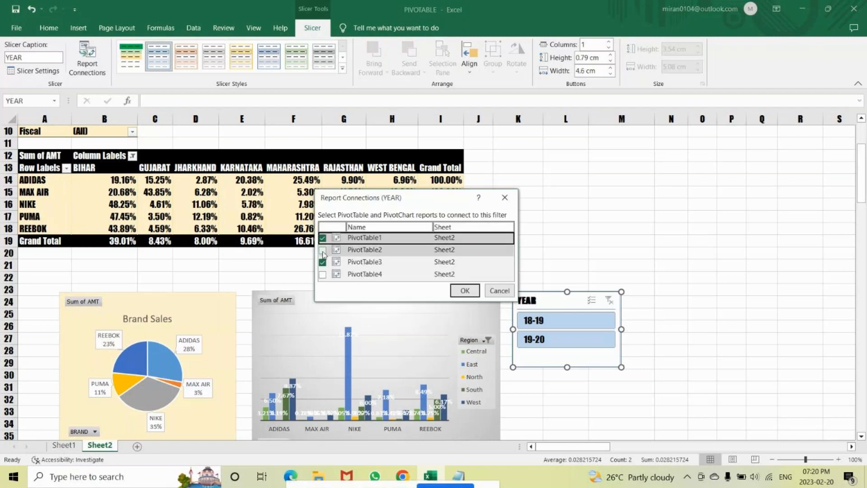
click(322, 250)
click(322, 274)
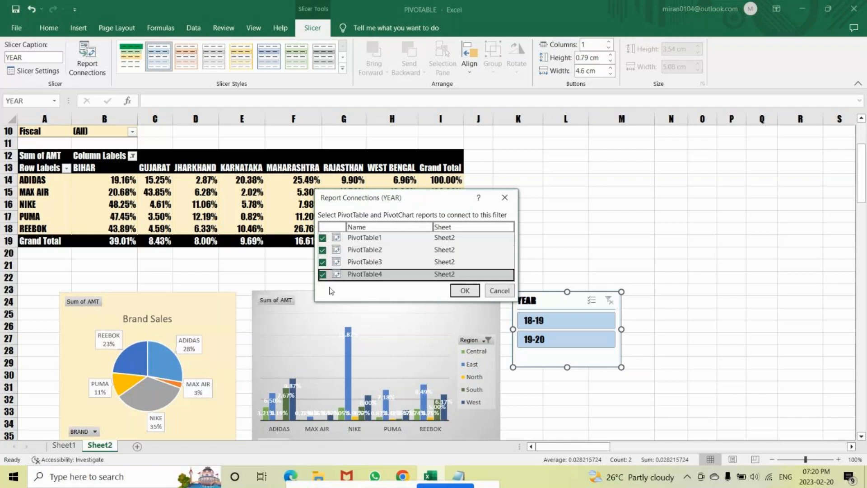
click(466, 291)
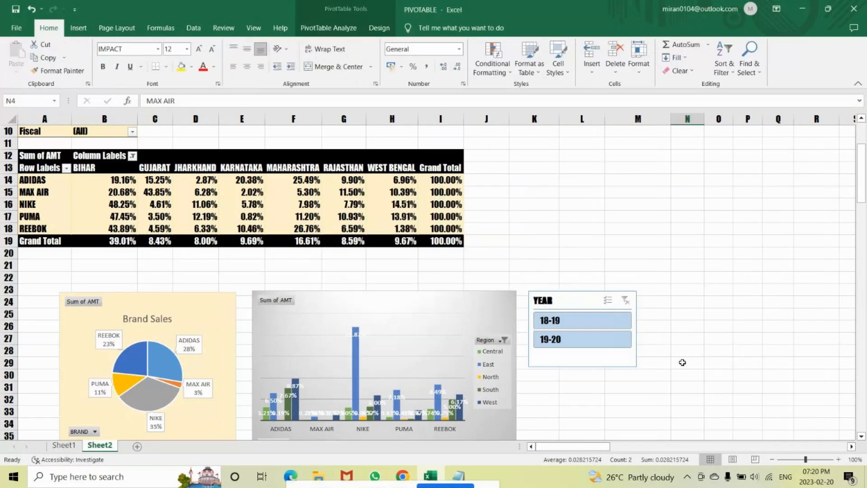
Step: Filter the YEAR slicer to 18-19 and to 19-20 in turn, and clear its filter
click(559, 339)
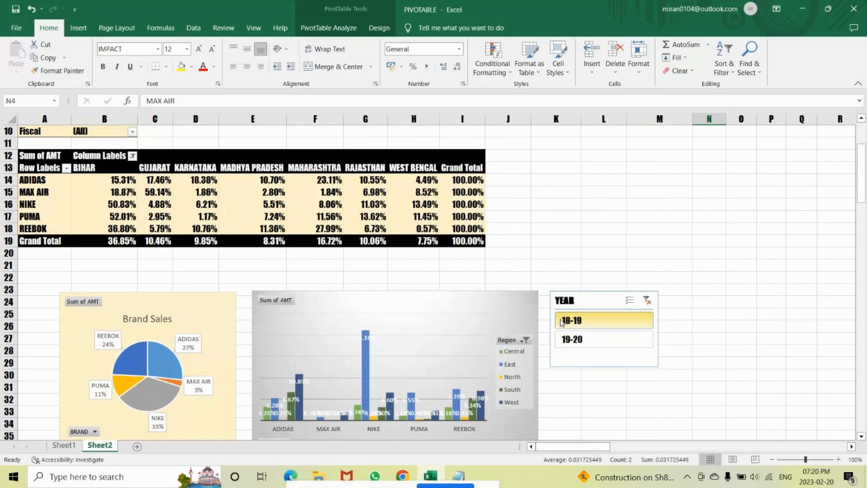
click(587, 342)
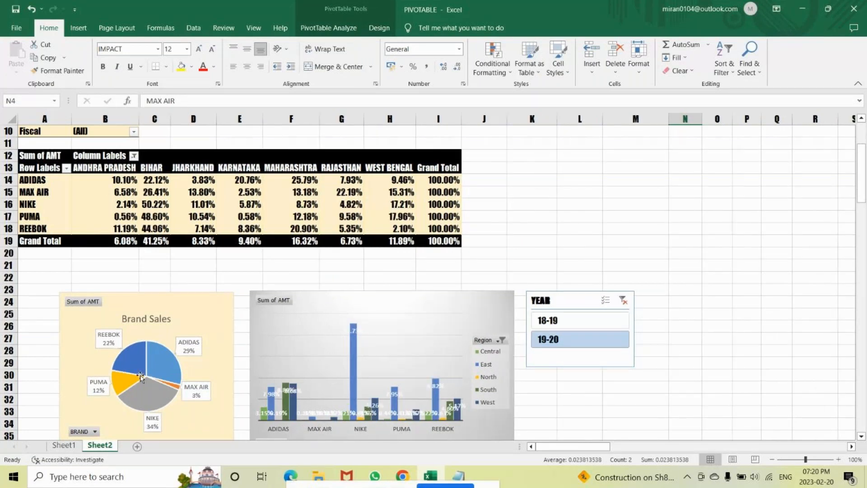
click(623, 300)
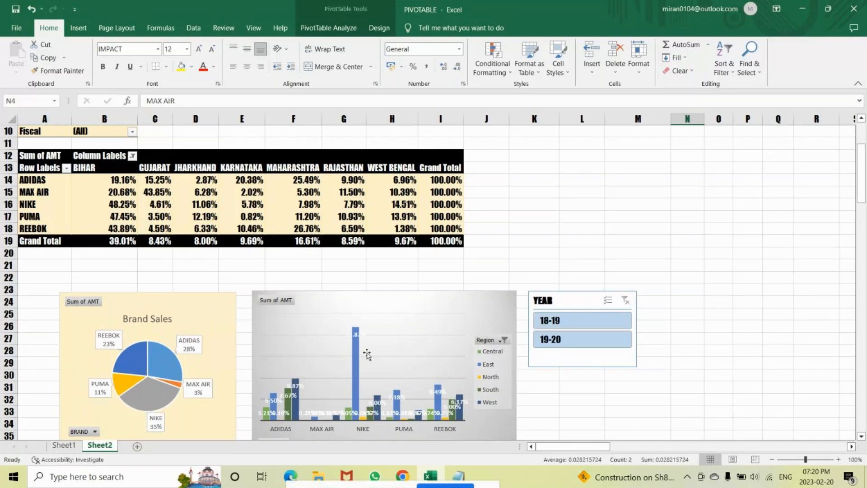
Step: Move the Brand Sales pie chart and the column chart down to about row 29 and place the YEAR slicer above the column chart
scroll(367, 355, up, 1)
scroll(367, 354, up, 3)
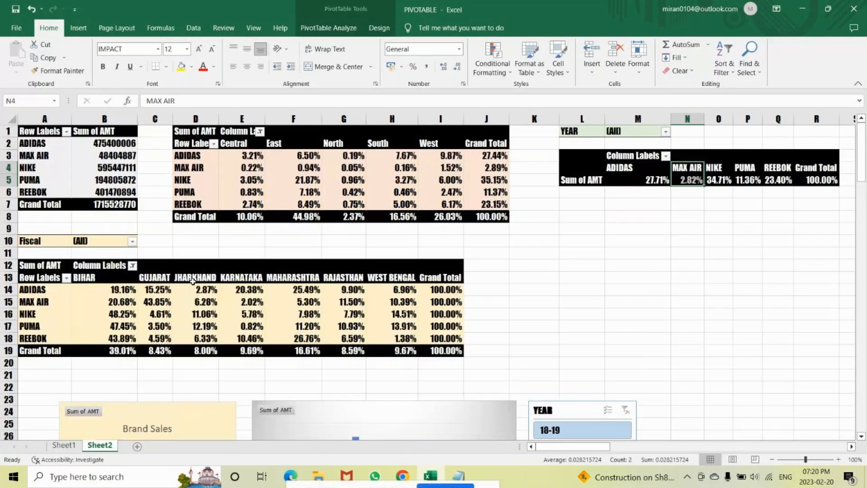
scroll(302, 270, down, 2)
scroll(302, 270, down, 2)
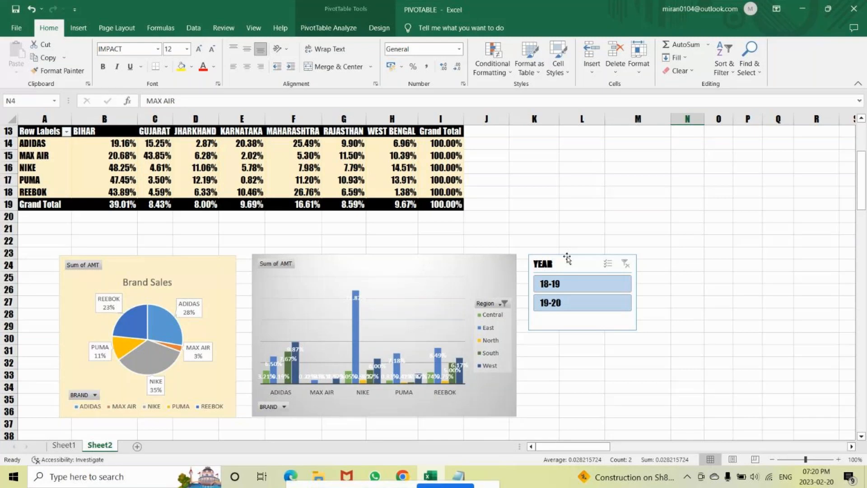
scroll(549, 245, up, 4)
scroll(550, 244, down, 6)
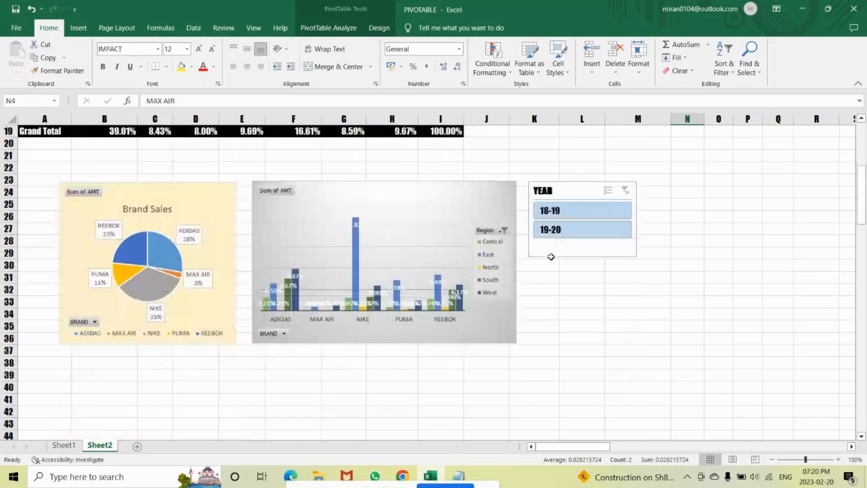
drag(145, 192, 143, 258)
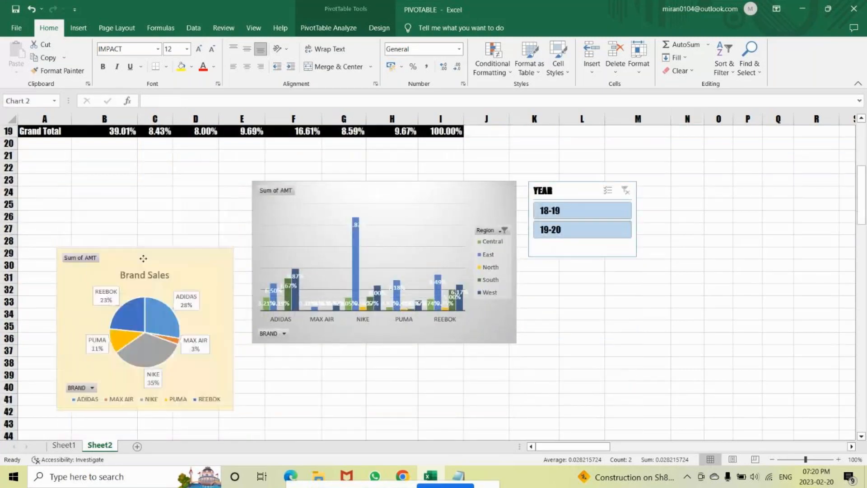
click(350, 190)
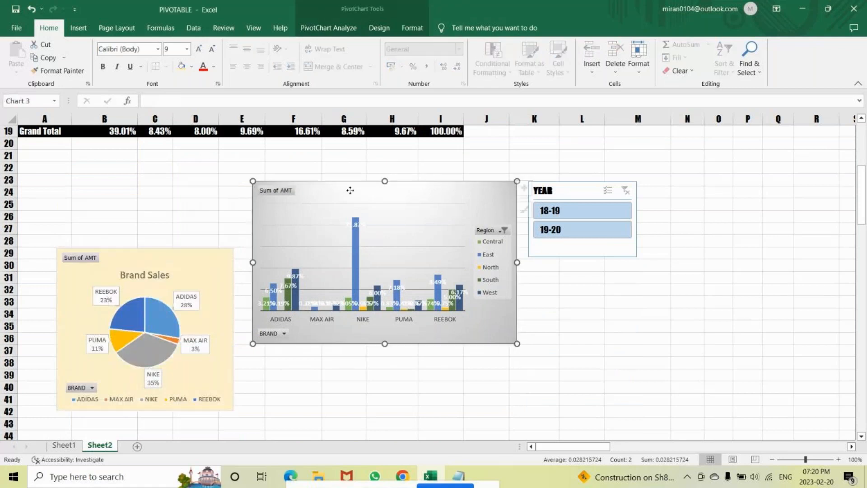
drag(350, 190, 347, 256)
drag(580, 198, 453, 167)
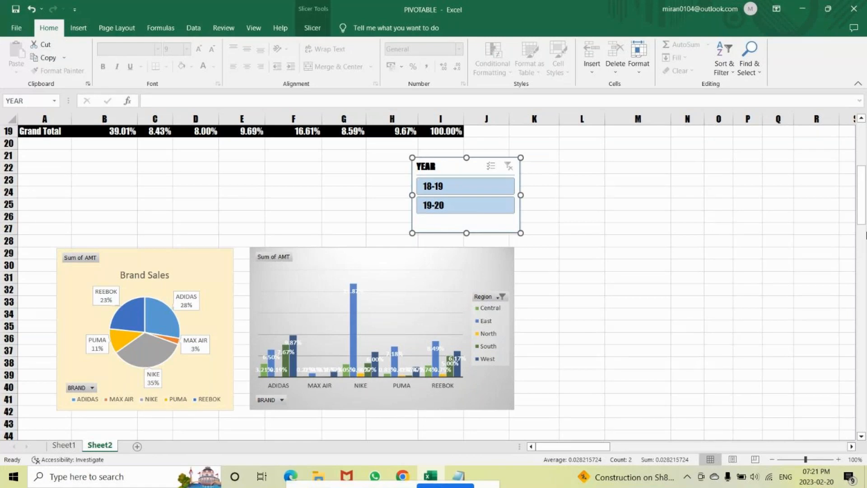
click(851, 216)
Step: Insert a BRAND slicer for the pivot table that breaks brand sales down by region
scroll(392, 267, up, 6)
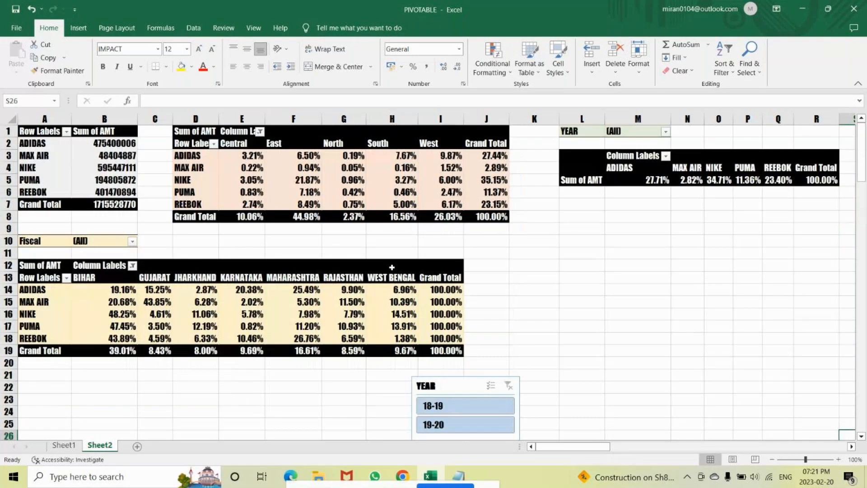
click(352, 192)
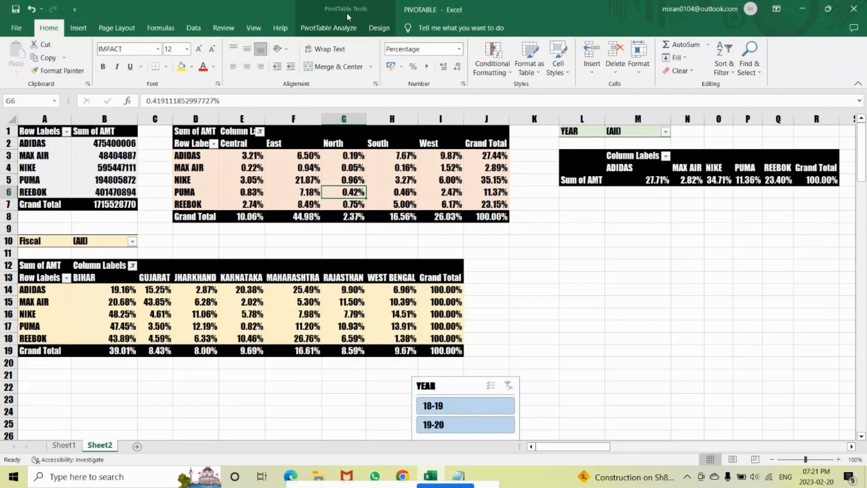
click(78, 29)
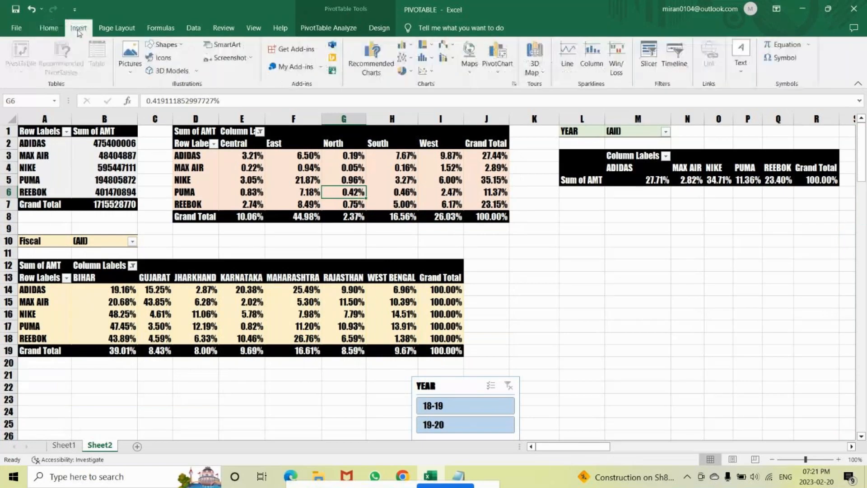
click(649, 52)
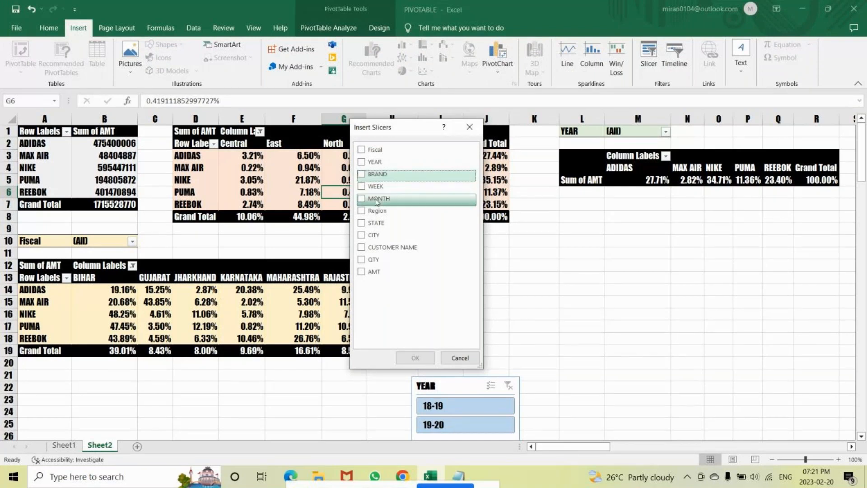
click(361, 176)
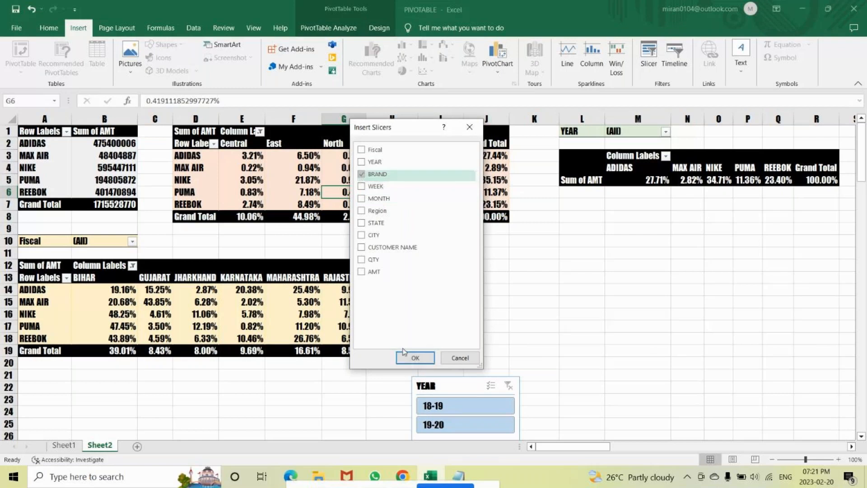
click(415, 358)
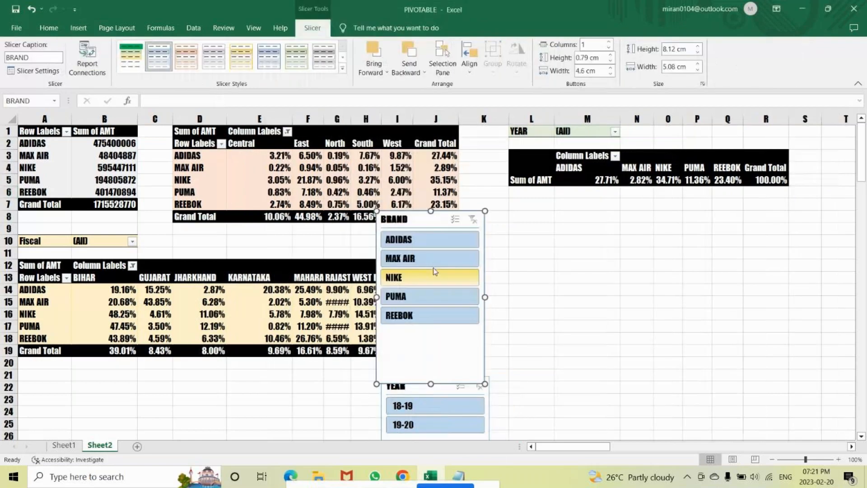
Step: Resize the BRAND slicer to about 5.91 cm high and 18.61 cm wide and apply the light orange slicer style
drag(430, 384, 430, 336)
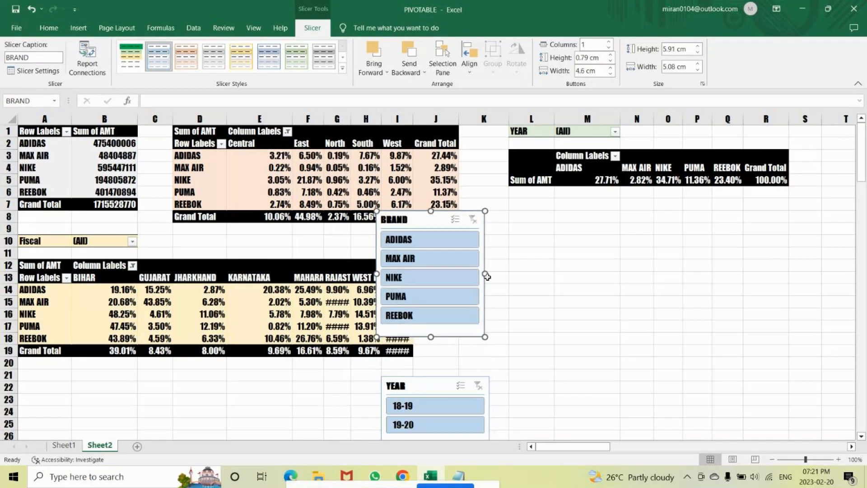
drag(486, 276, 776, 266)
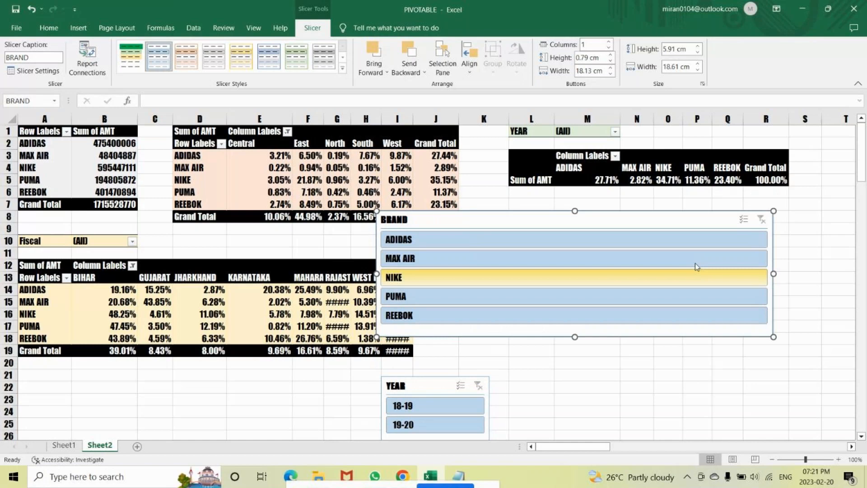
click(190, 62)
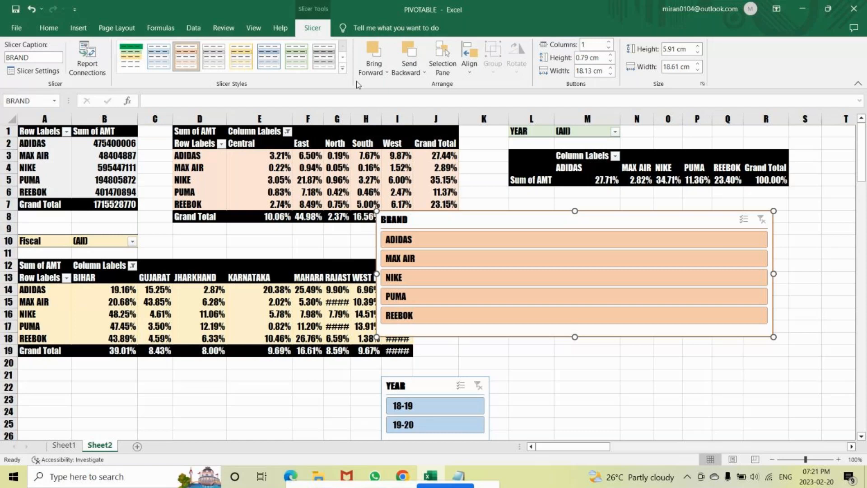
Step: Arrange the BRAND slicer's buttons in 5 columns and reduce the slicer's height to about 2.84 cm
click(609, 41)
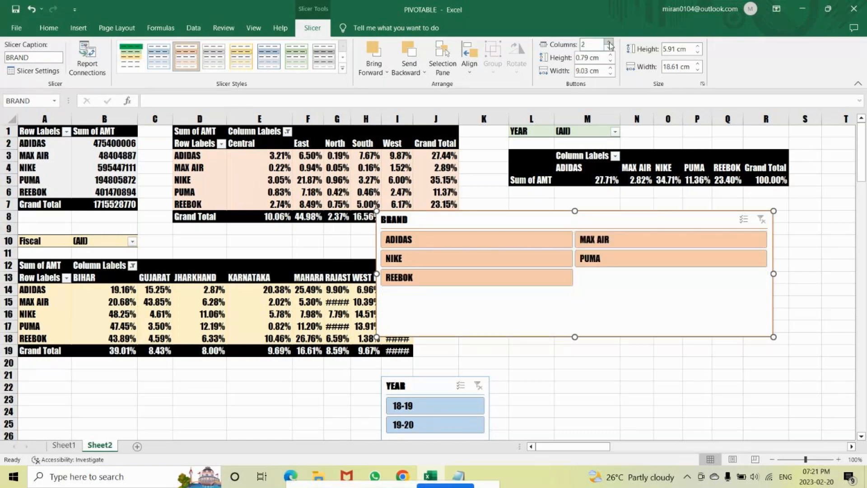
click(609, 42)
click(609, 42)
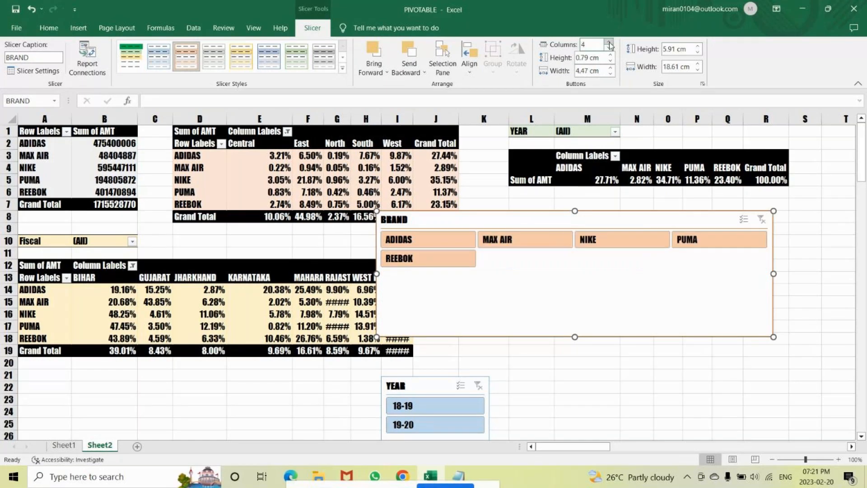
click(608, 42)
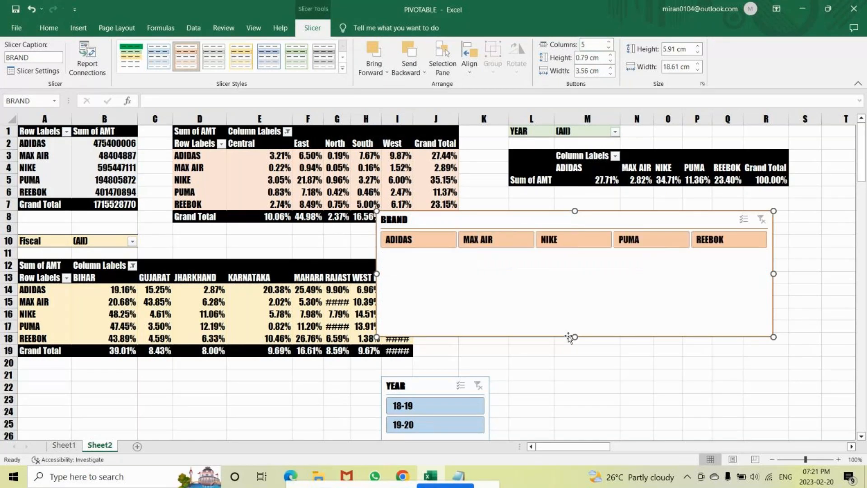
drag(569, 336, 576, 270)
Step: Place the YEAR slicer beside the column chart and the BRAND slicer above both charts, widening the BRAND slicer to about 24.89 cm
drag(577, 228, 212, 378)
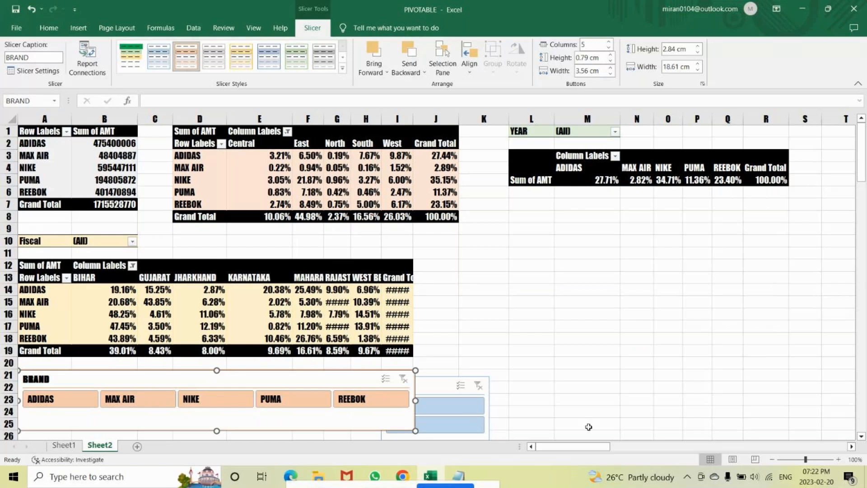
scroll(859, 333, down, 4)
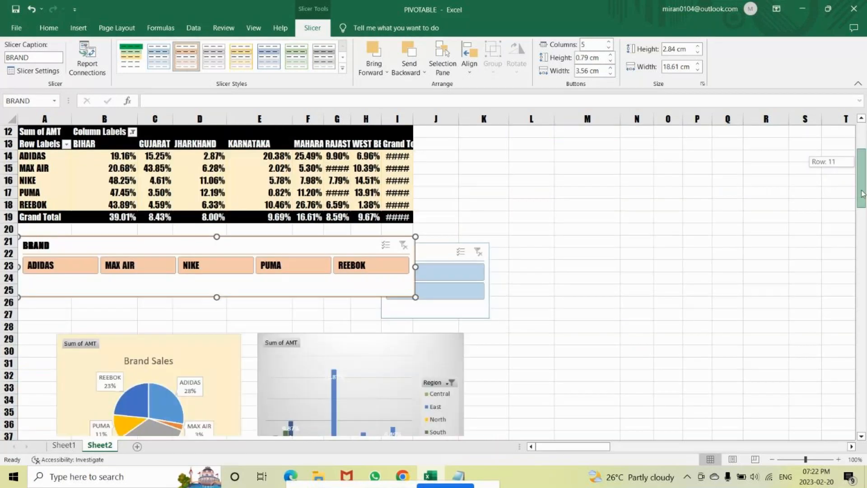
click(445, 230)
drag(445, 230, 544, 319)
drag(271, 221, 309, 239)
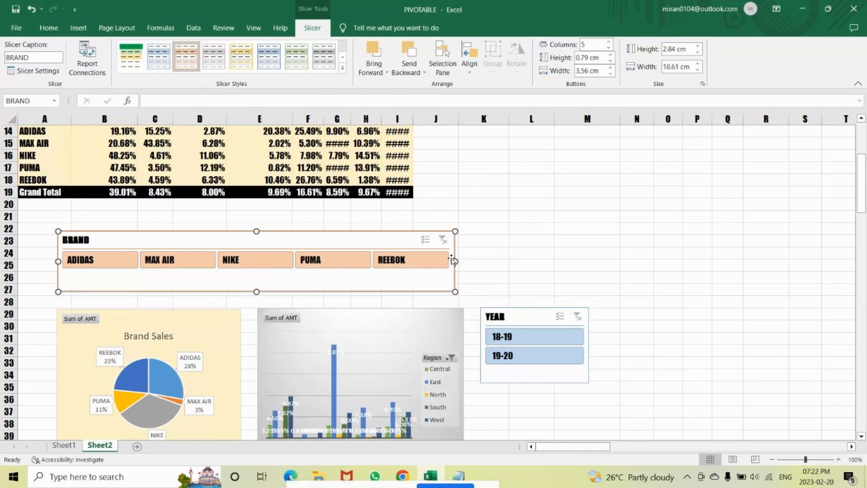
drag(453, 260, 588, 260)
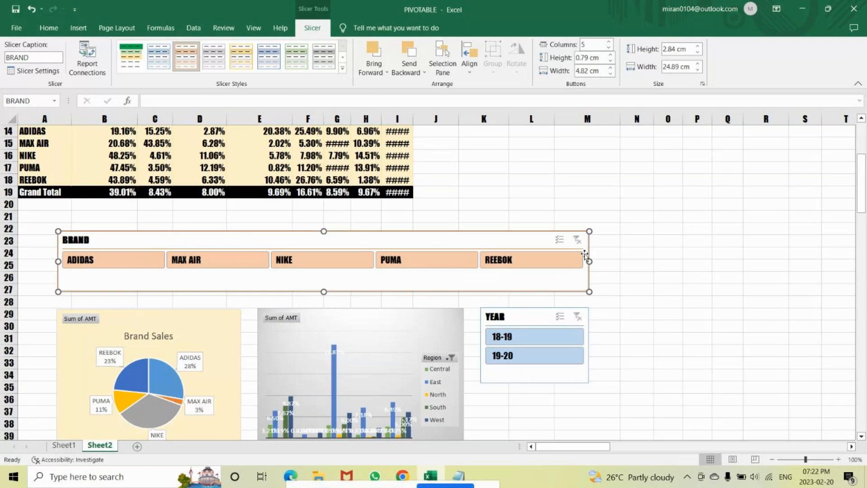
Step: Shift the pie chart, the column chart and the YEAR slicer up slightly so they sit just below the BRAND slicer
drag(173, 322, 171, 311)
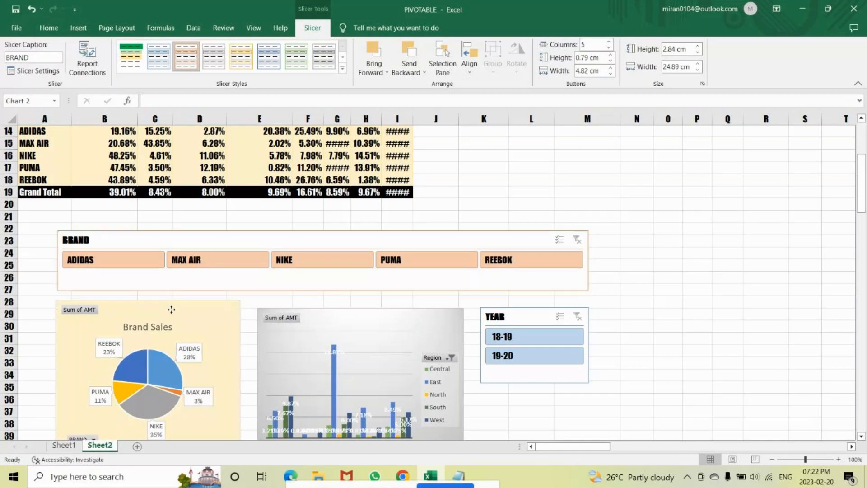
drag(324, 321, 325, 311)
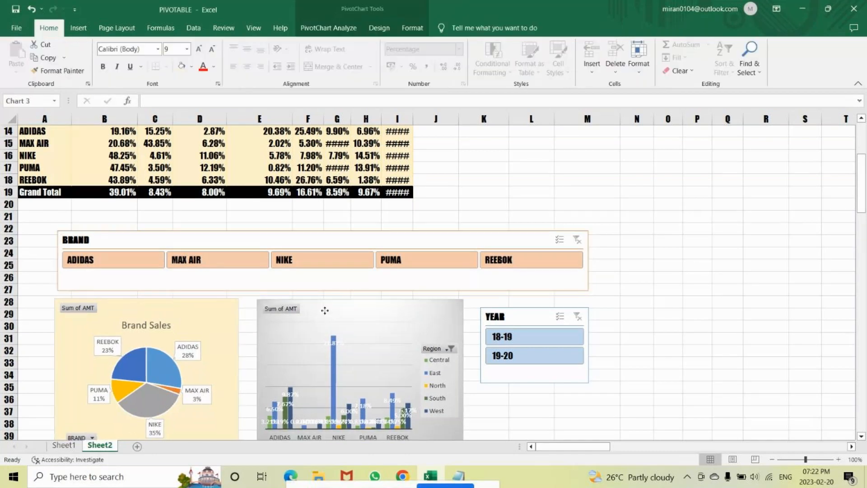
drag(520, 316, 514, 308)
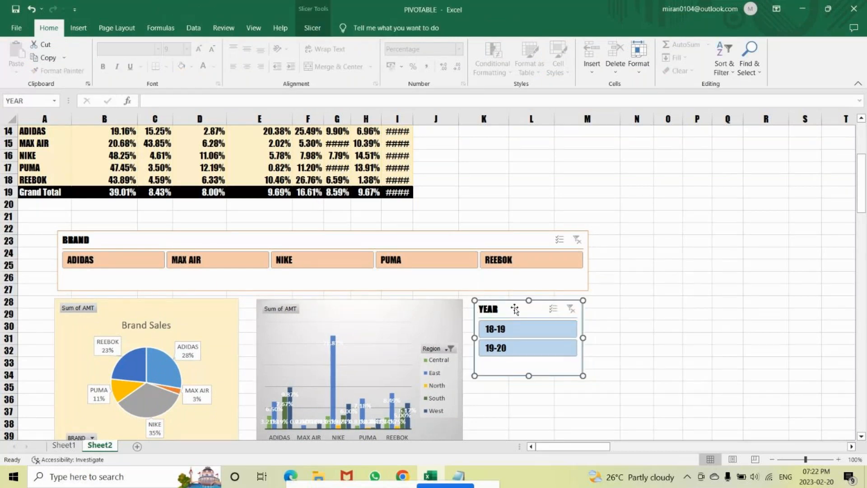
Step: Filter the BRAND slicer to MAX AIR, NIKE and REEBOK in turn, and clear its filter
click(222, 265)
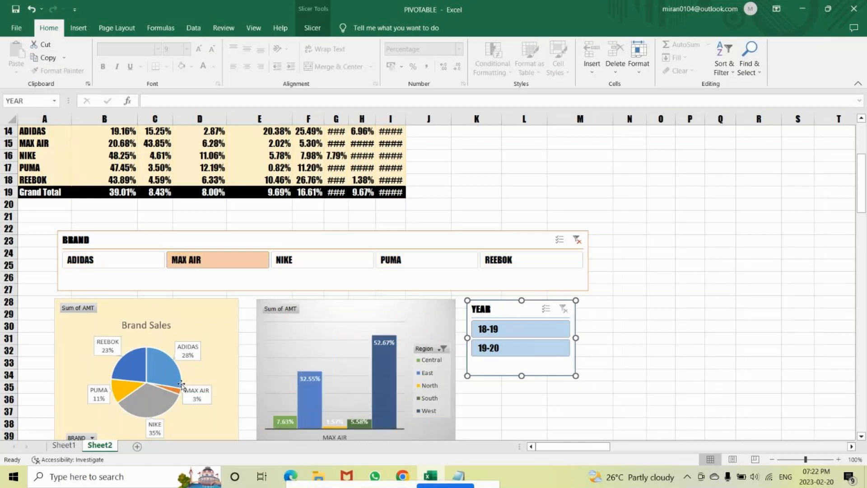
click(332, 263)
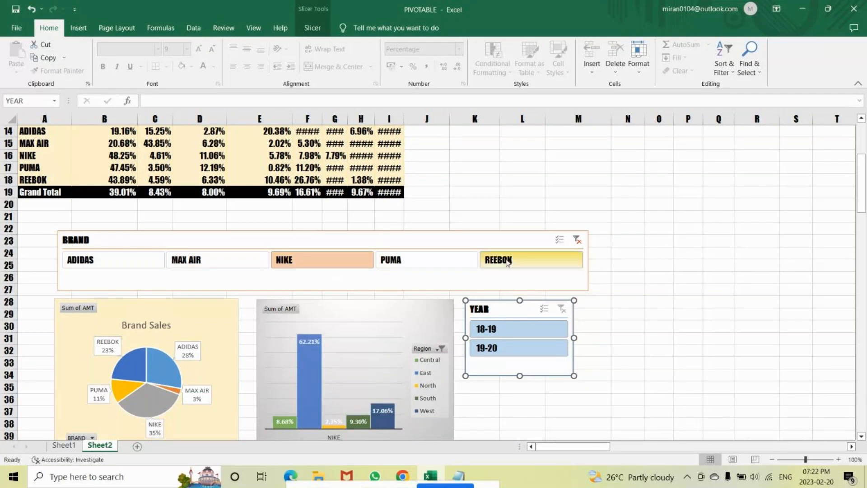
click(507, 263)
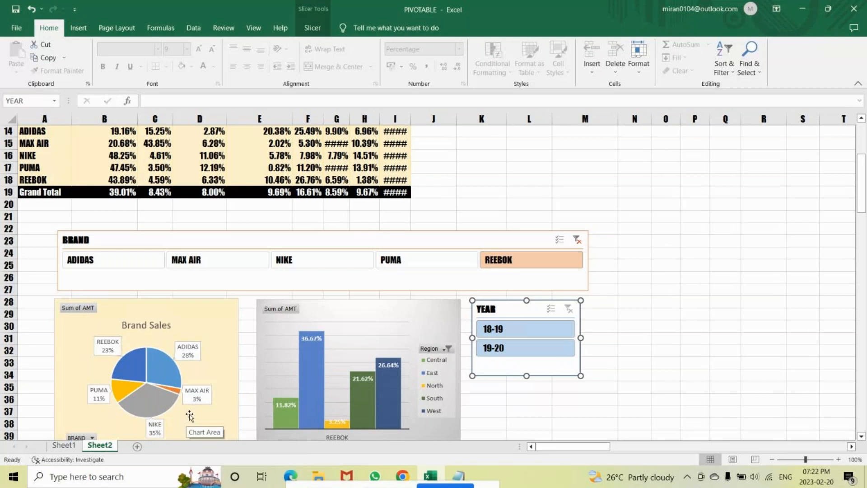
click(576, 241)
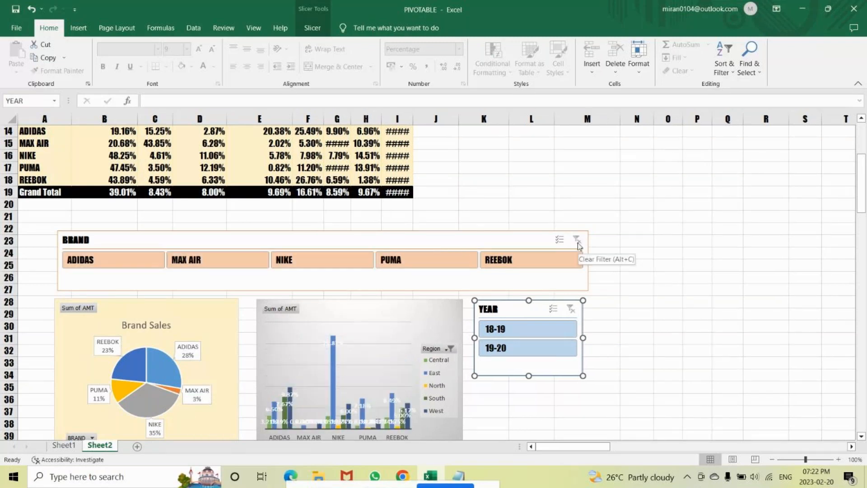
Step: Connect the BRAND slicer to PivotTable1, PivotTable3 and PivotTable4 in addition to PivotTable2
click(396, 281)
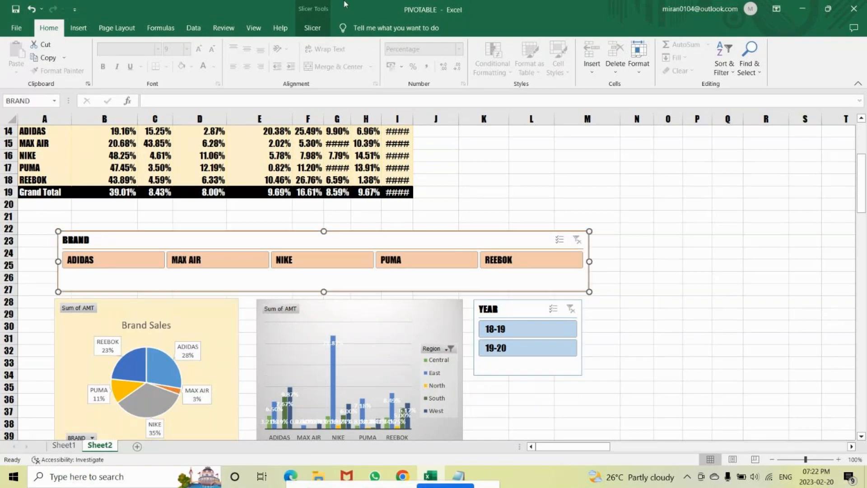
click(313, 28)
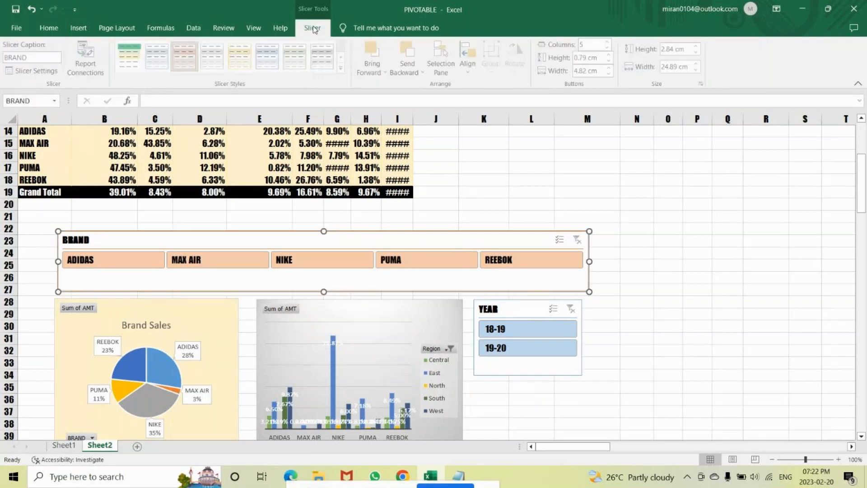
click(90, 49)
click(322, 238)
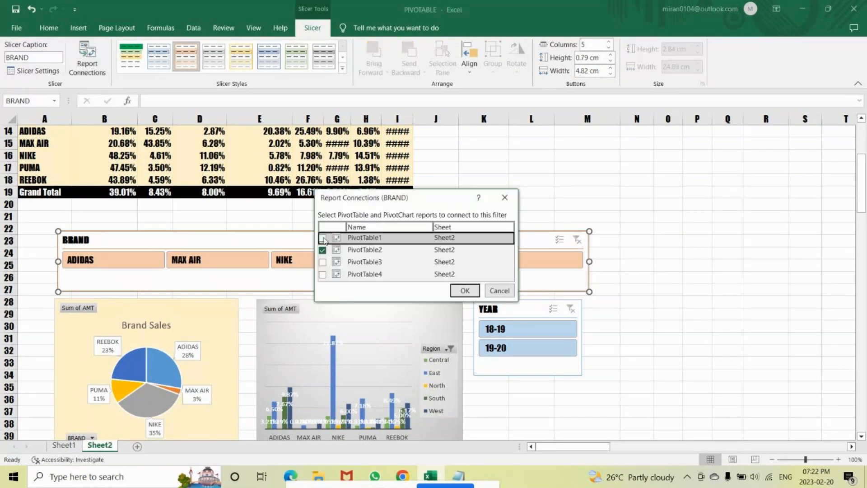
click(323, 262)
click(322, 274)
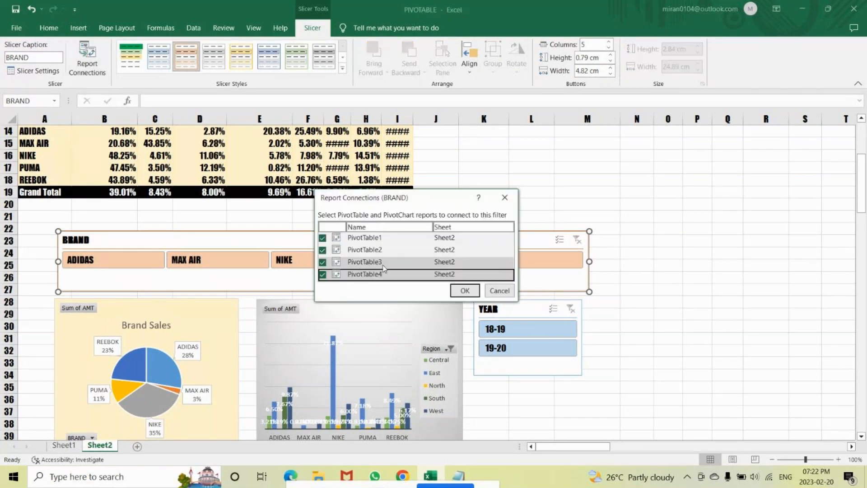
click(464, 291)
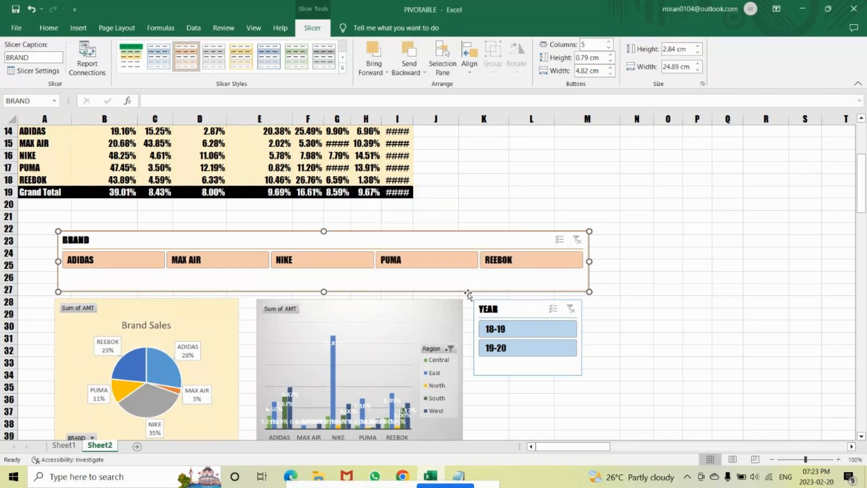
Step: Filter all connected reports by one brand at a time with the BRAND slicer, ending on REEBOK
click(429, 261)
click(315, 265)
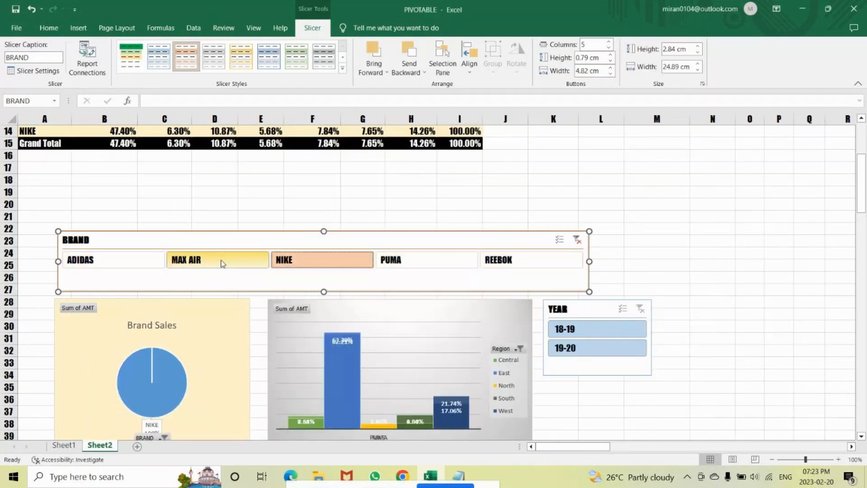
click(220, 259)
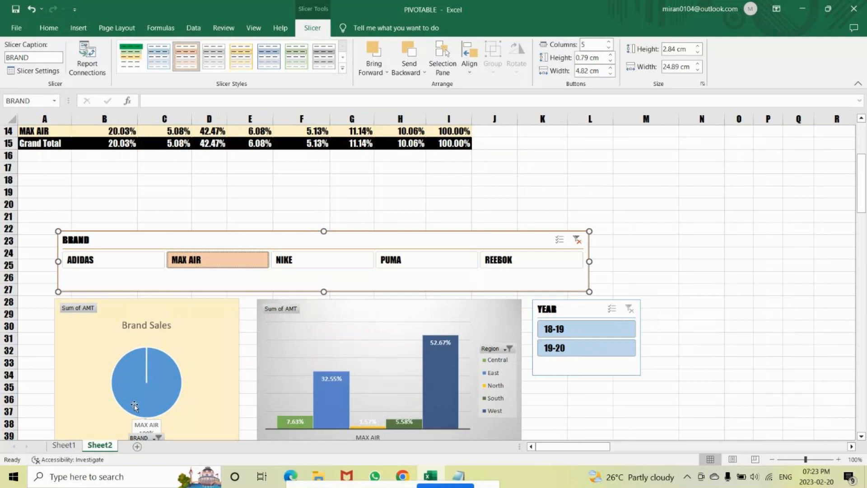
click(307, 260)
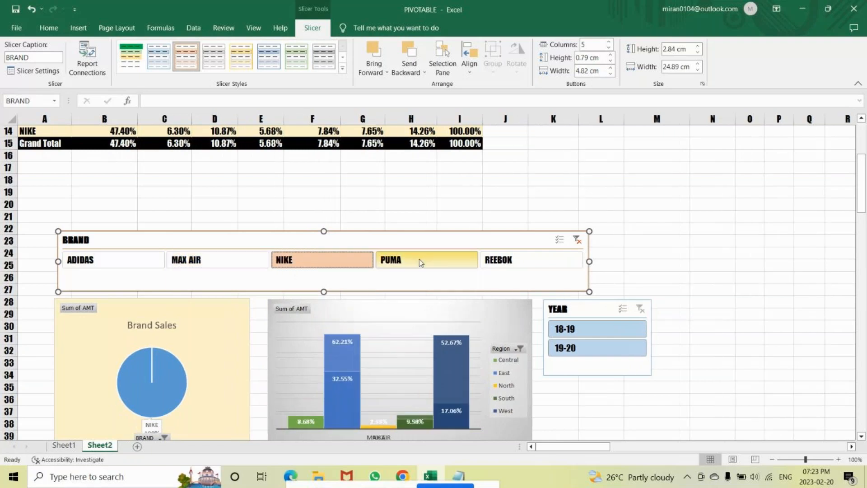
click(419, 259)
click(508, 262)
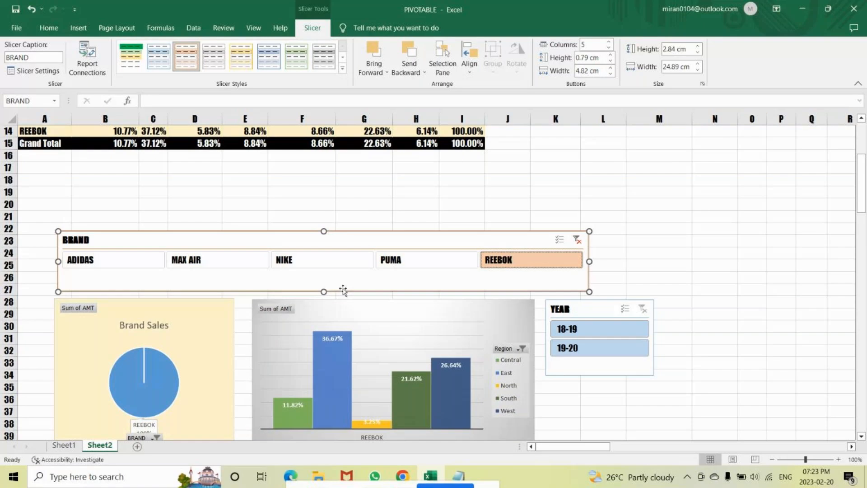
Step: Add ADIDAS and NIKE to the REEBOK selection in the BRAND slicer, and clear the slicer's filter
click(113, 266)
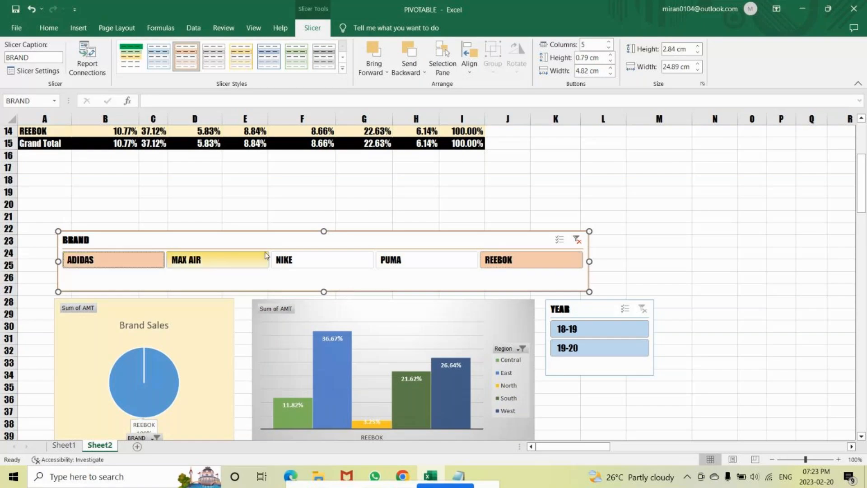
click(289, 261)
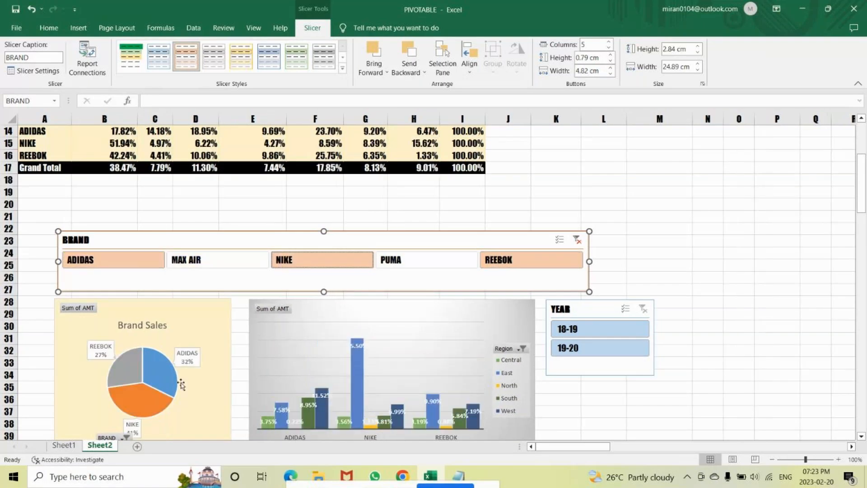
click(577, 240)
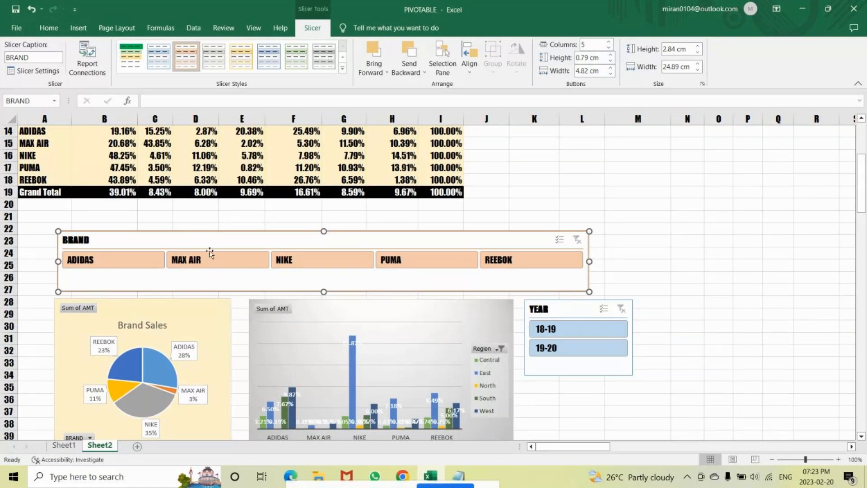
Step: Review which pivot tables the BRAND slicer is connected to in its report connections
key(Escape)
click(457, 241)
click(87, 58)
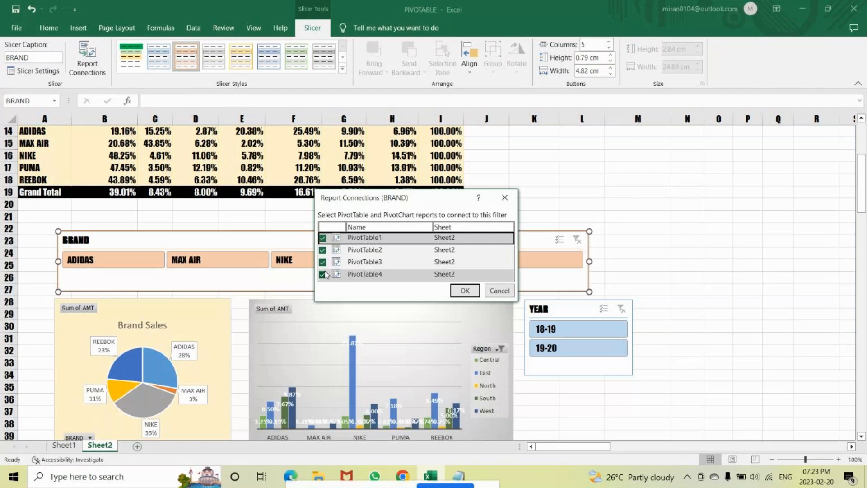
click(457, 293)
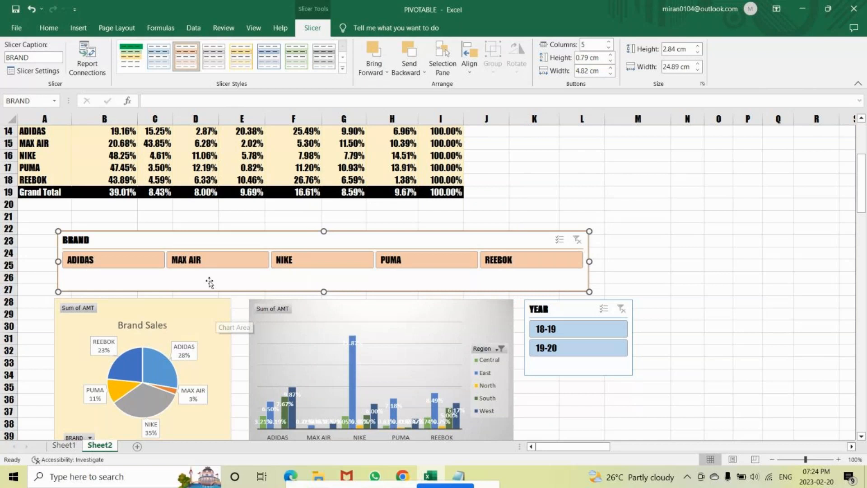
Step: Exclude NIKE and PUMA with the BRAND slicer, and filter the YEAR slicer to 18-19 and 19-20 in turn
ctrl+click(322, 260)
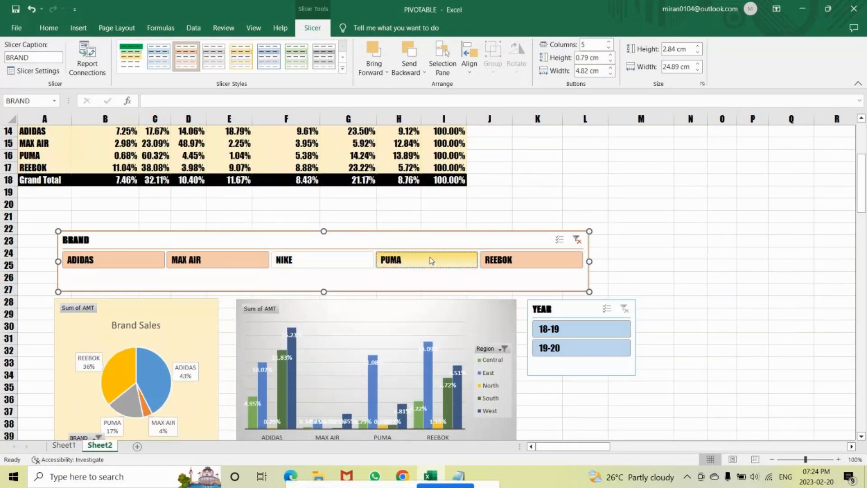
ctrl+click(430, 261)
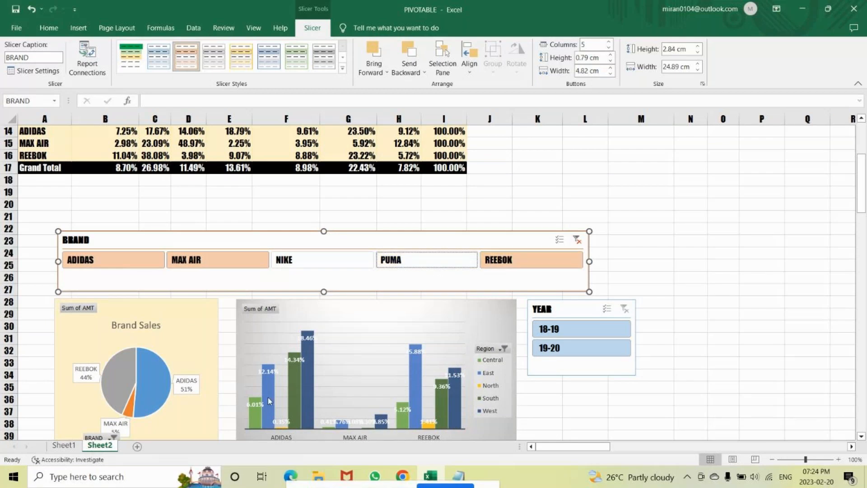
click(546, 334)
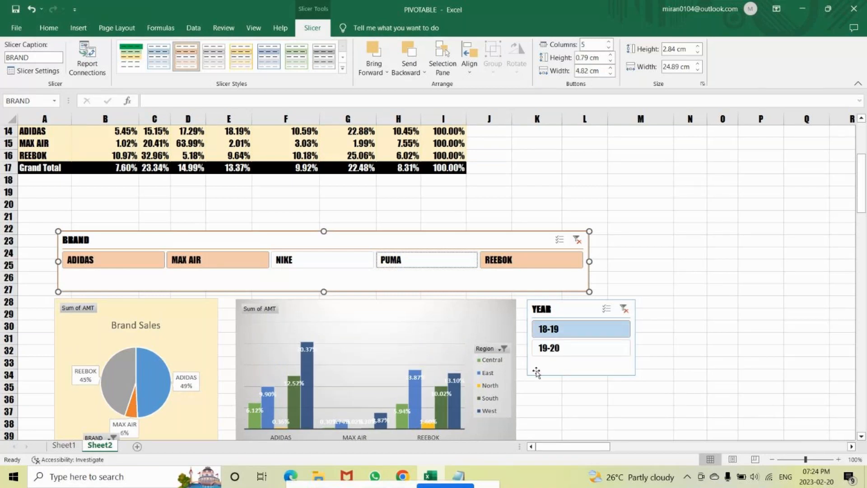
click(564, 348)
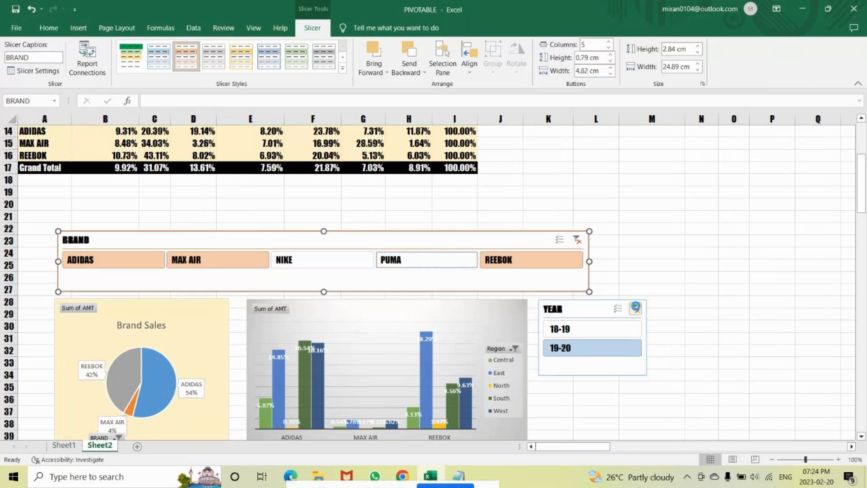
Step: Clear the YEAR and BRAND filters and widen the BRAND slicer to about 27.12 cm
click(635, 307)
click(577, 240)
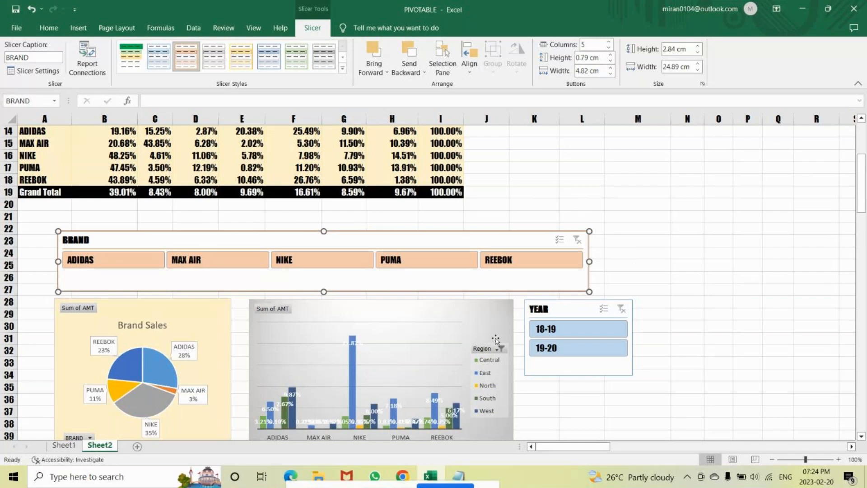
drag(589, 261, 637, 260)
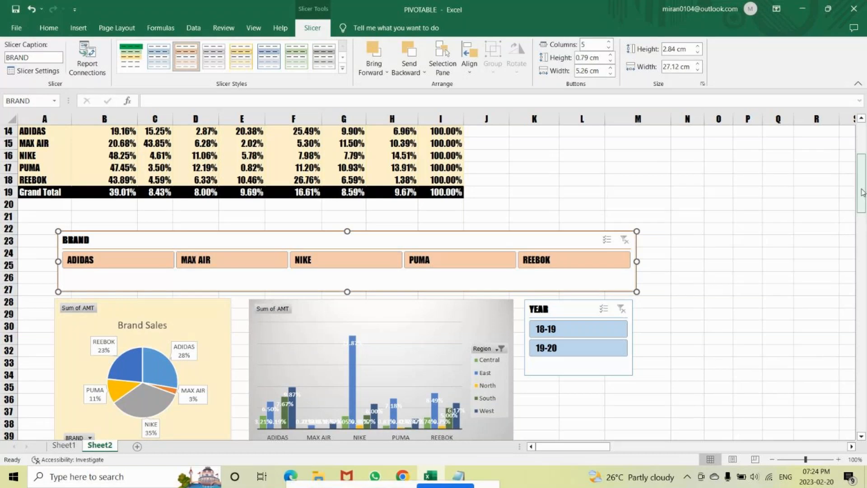
Step: Insert a Region slicer for the pivot table that breaks AMT down by brand and region
drag(863, 192, 858, 154)
click(334, 165)
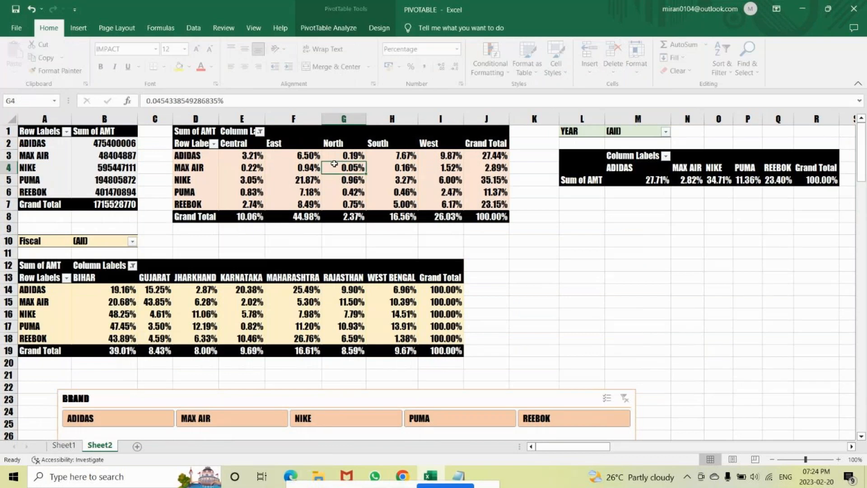
click(79, 32)
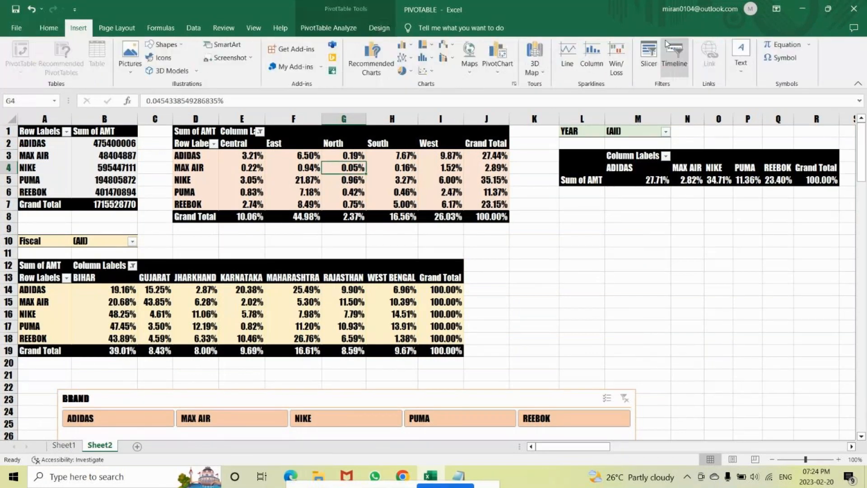
click(648, 51)
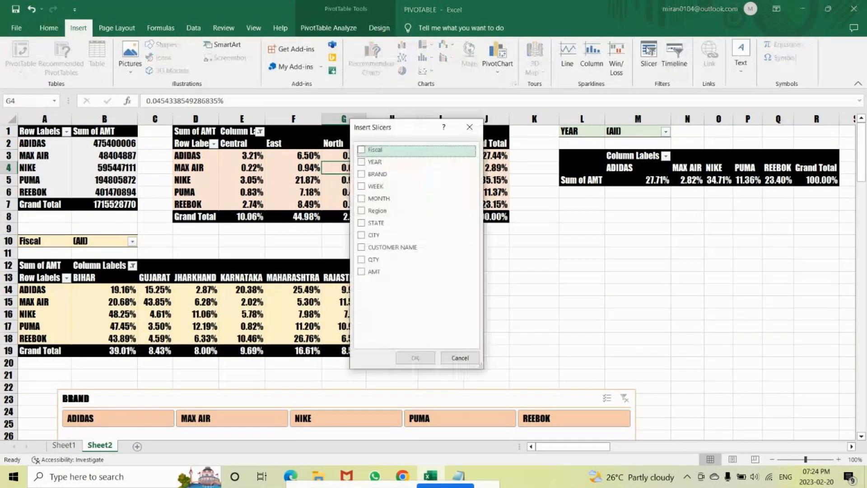
click(375, 212)
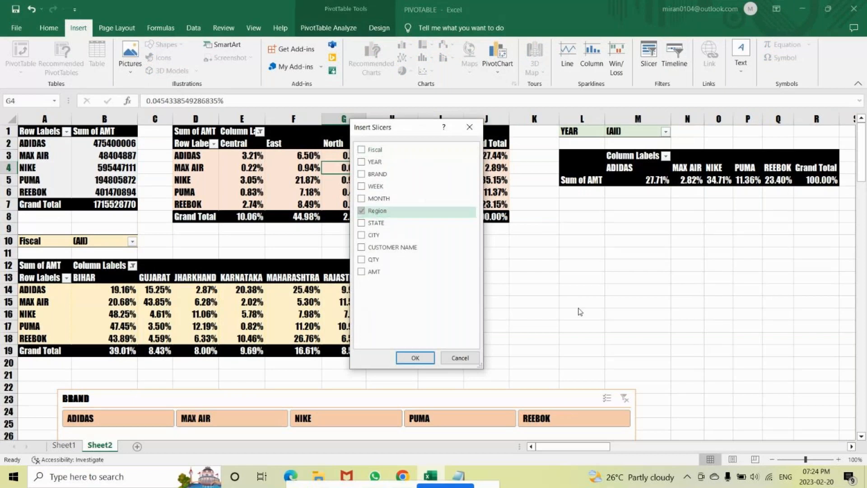
click(431, 356)
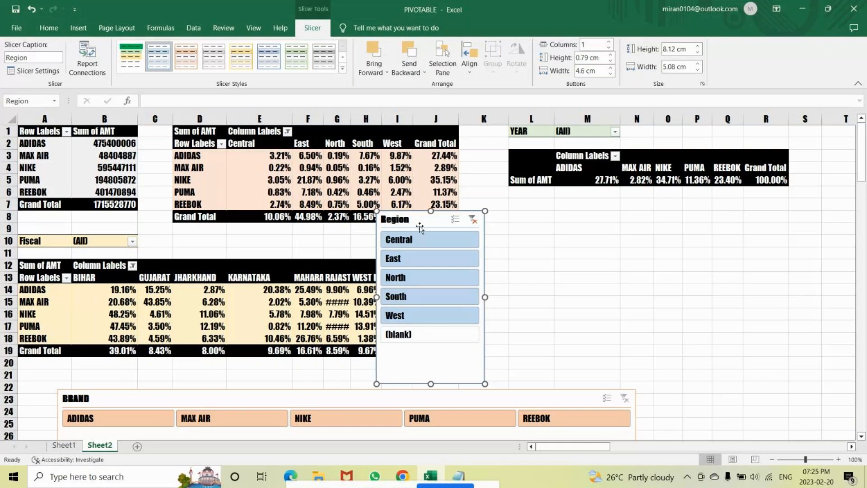
Step: Place the Region slicer directly below the YEAR slicer, with their edges aligned
drag(420, 227, 546, 330)
scroll(534, 161, down, 4)
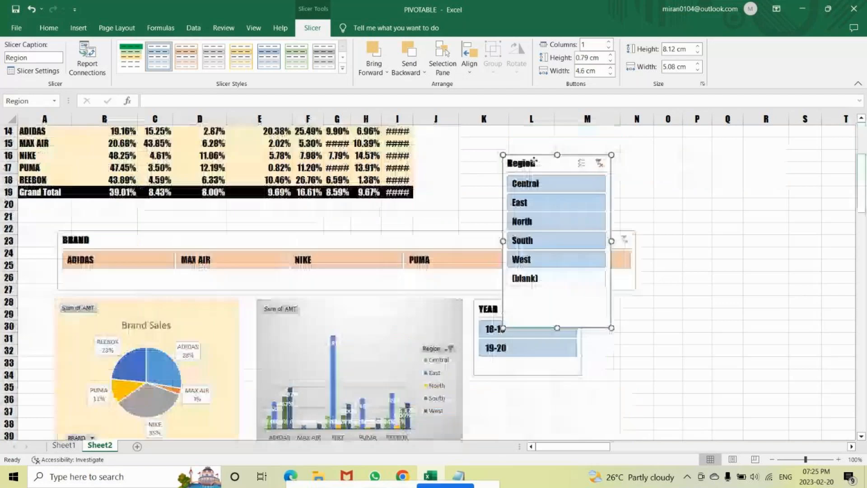
drag(534, 161, 508, 371)
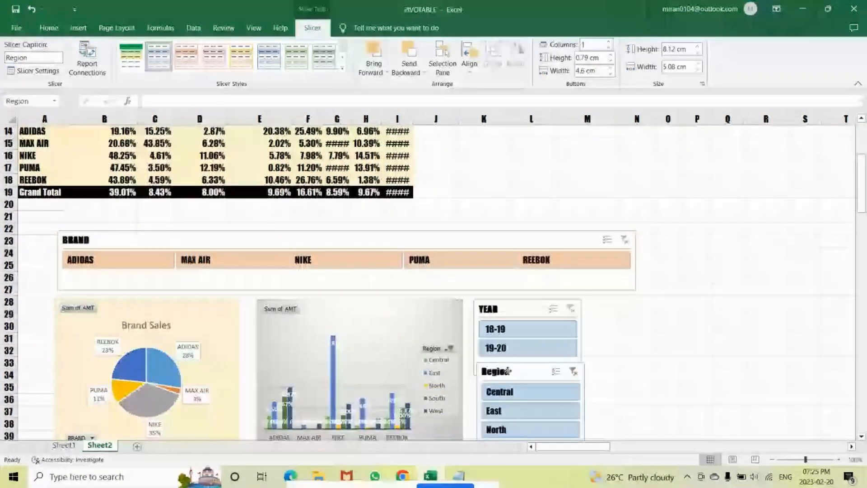
drag(508, 371, 505, 391)
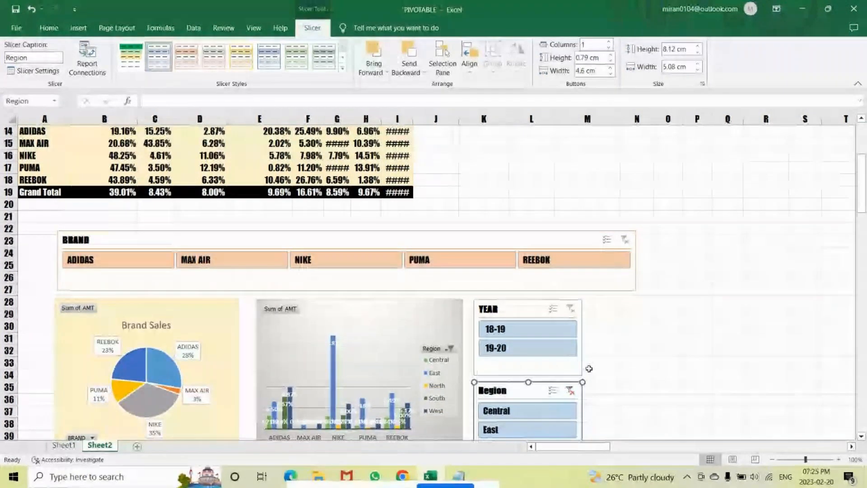
scroll(788, 222, down, 5)
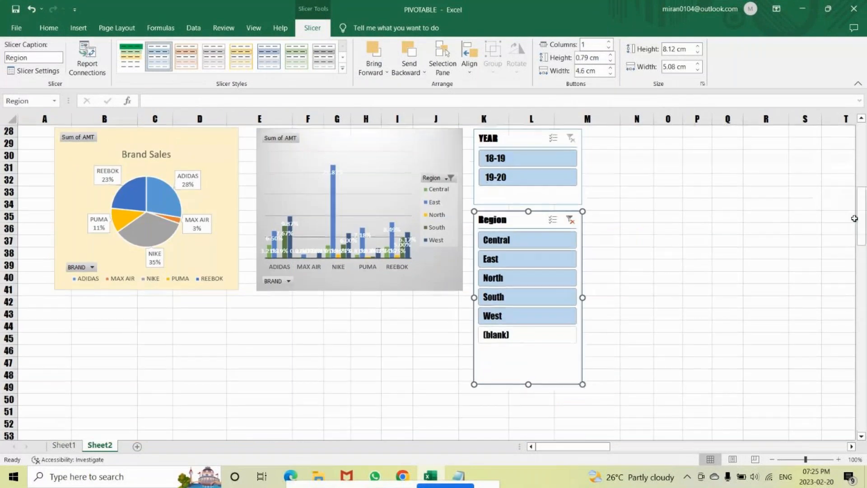
Step: Narrow the BRAND slicer to about 24.55 cm so it ends flush with the YEAR slicer's outer edge
scroll(854, 218, up, 3)
click(637, 213)
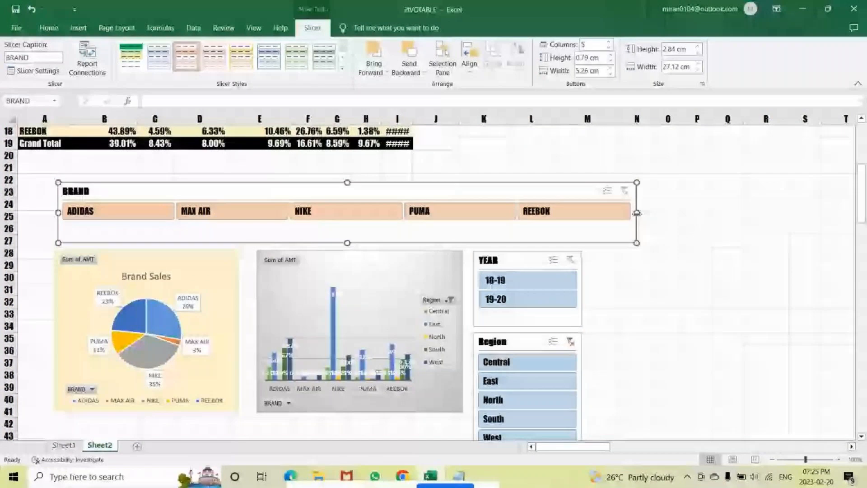
drag(636, 212, 582, 212)
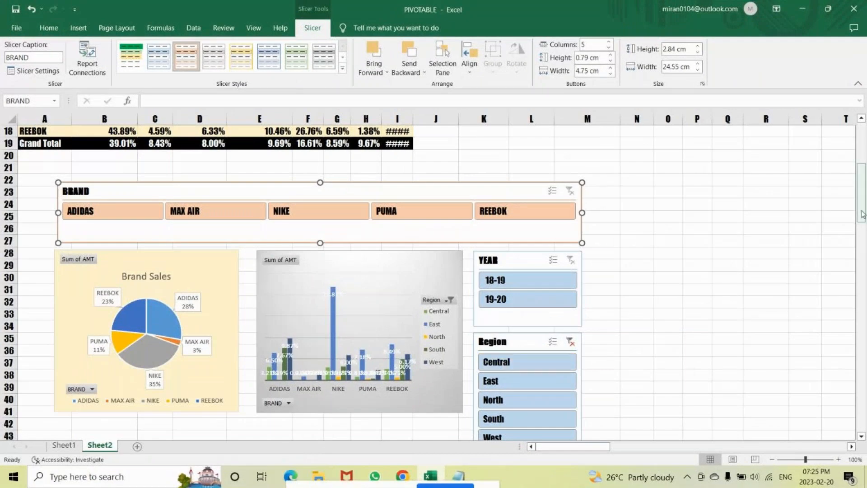
Step: Reduce the Region slicer's height to about 6.75 cm so it ends just below the (blank) item
scroll(862, 214, down, 3)
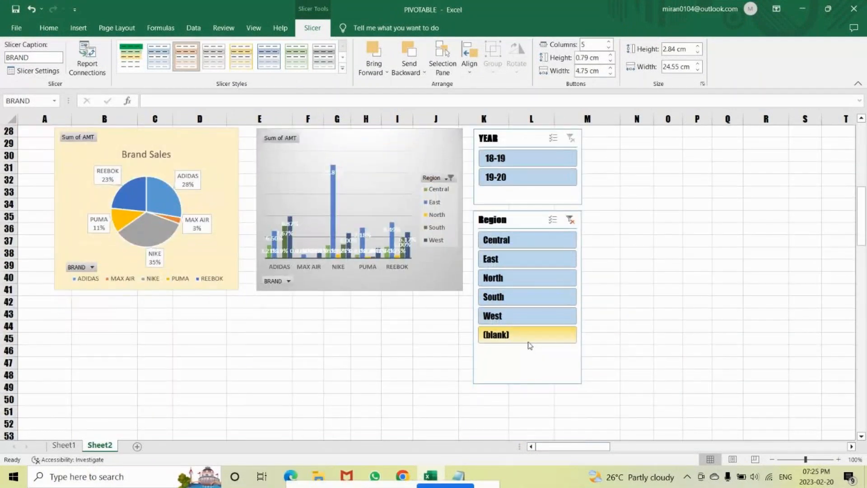
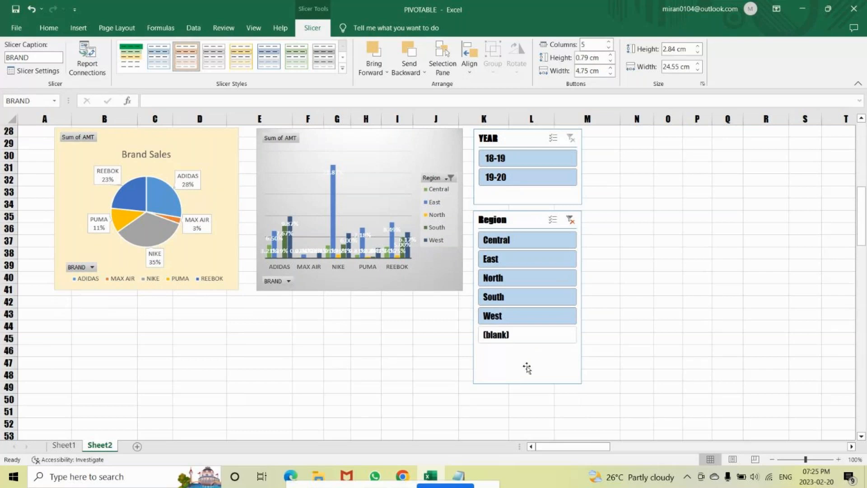
click(527, 368)
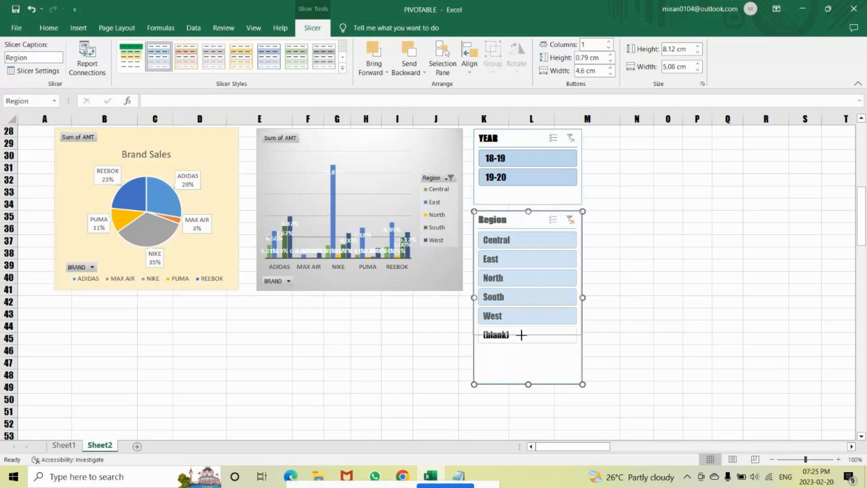
drag(528, 384, 527, 355)
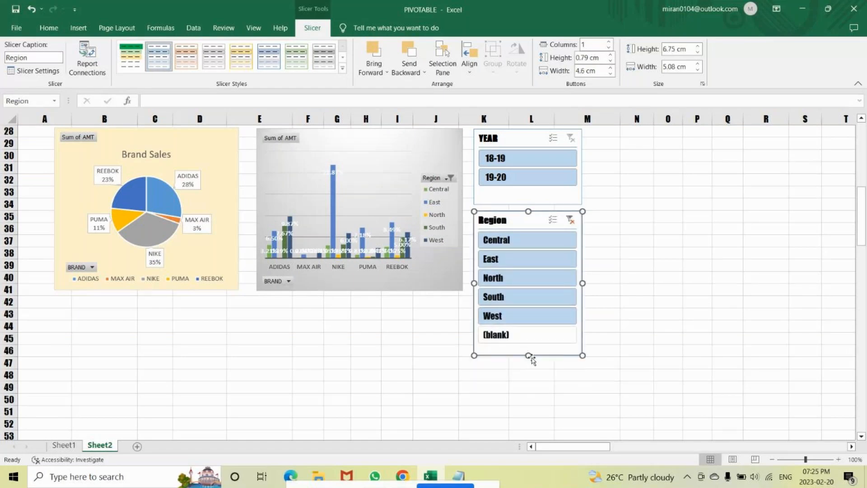
Step: Apply the green style from the Dark group of slicer styles to the Region slicer
click(179, 55)
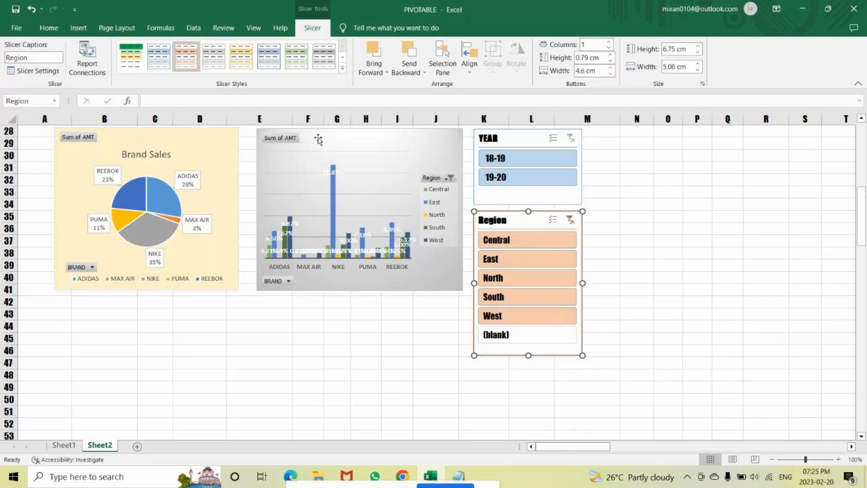
click(342, 69)
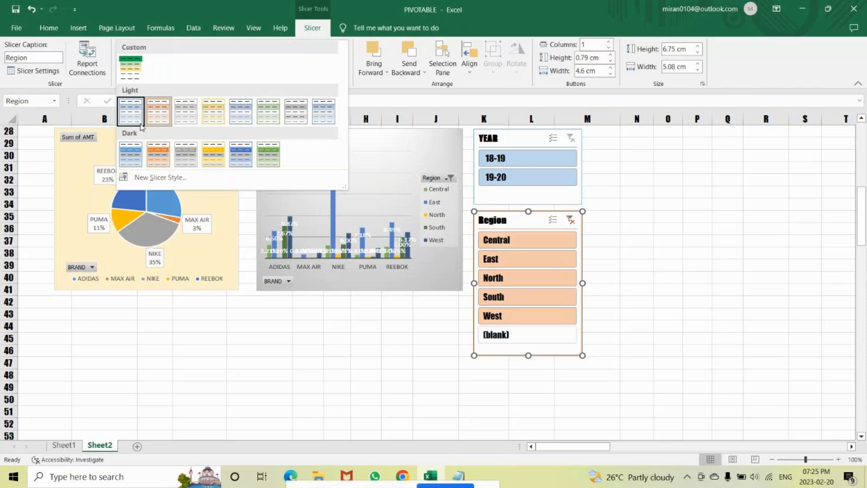
click(268, 154)
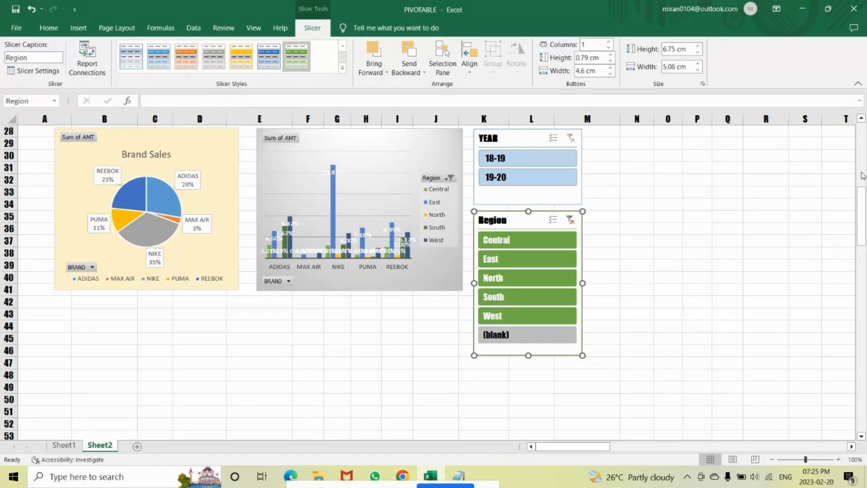
Step: Connect the Region slicer to PivotTable1, PivotTable2, PivotTable3 and PivotTable4, and widen column I to fit its Grand Total percentages
drag(864, 209, 863, 208)
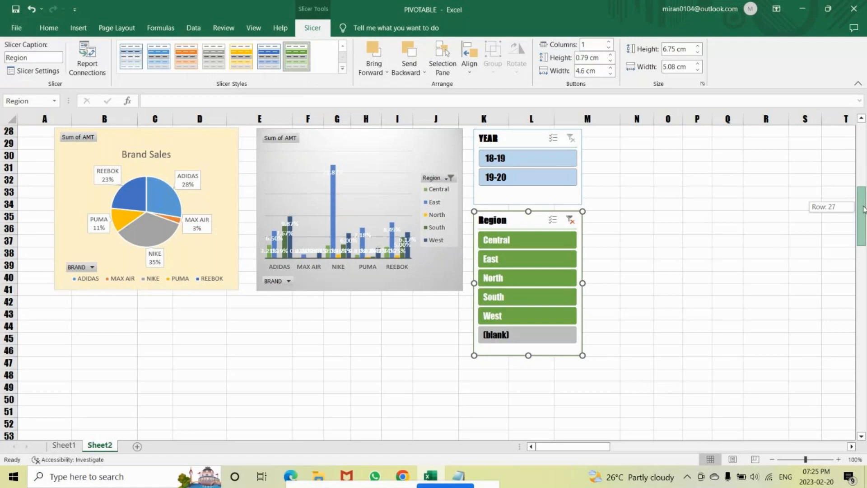
drag(864, 208, 864, 145)
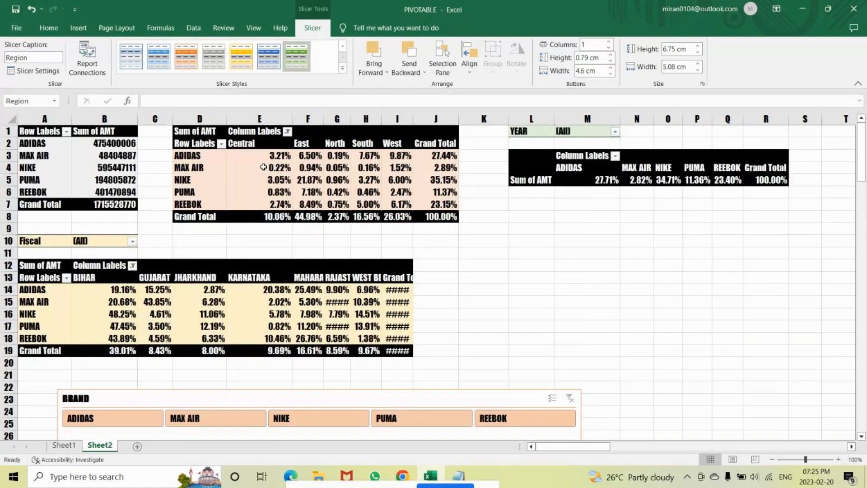
click(86, 56)
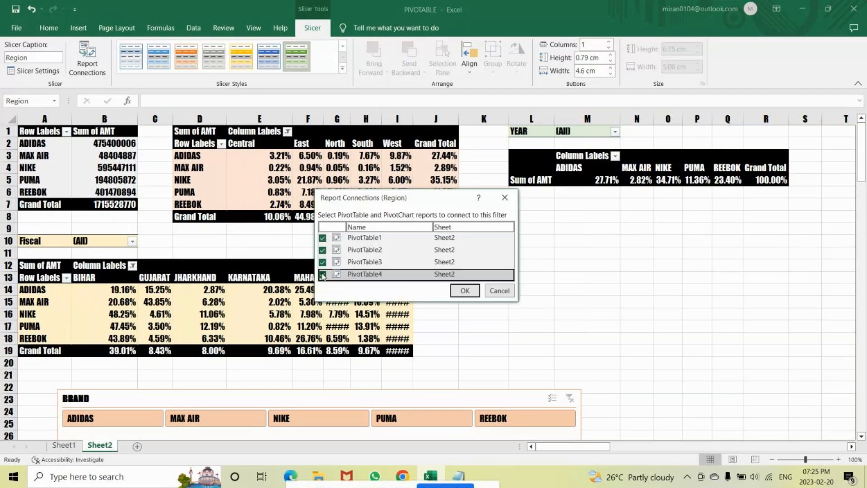
click(464, 289)
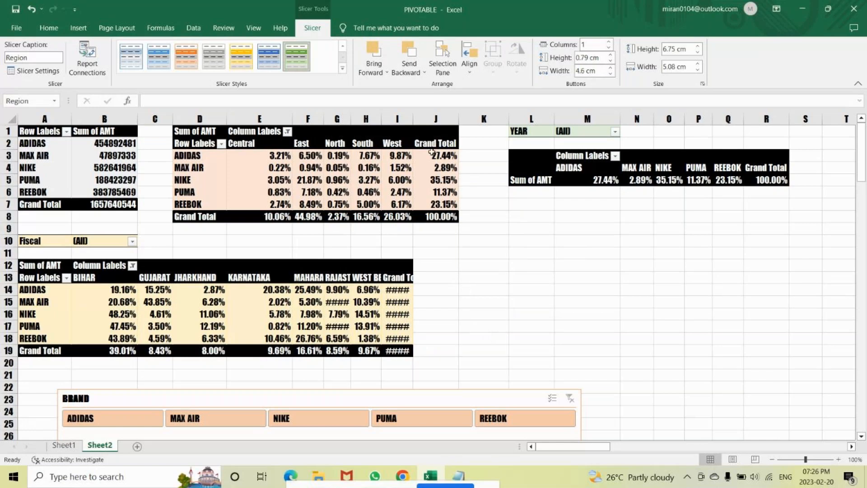
drag(411, 118, 434, 118)
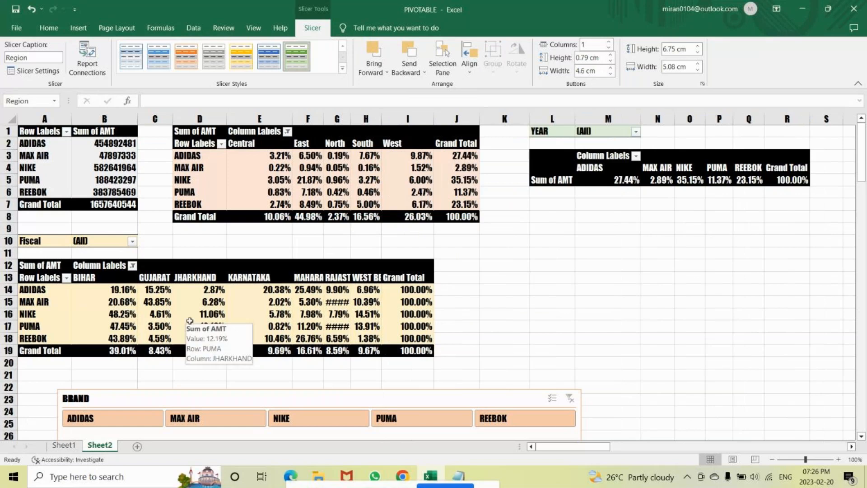
Step: Insert a STATE slicer for the pivot table that breaks AMT down by brand and state
click(198, 301)
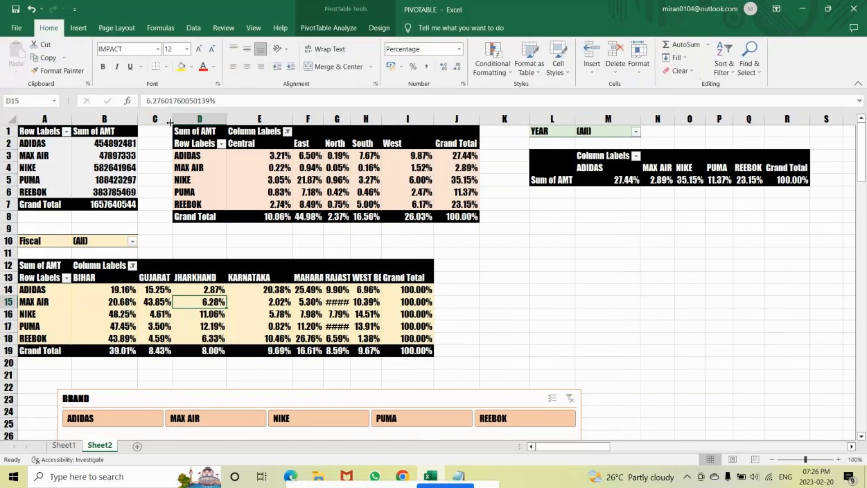
click(78, 28)
click(648, 56)
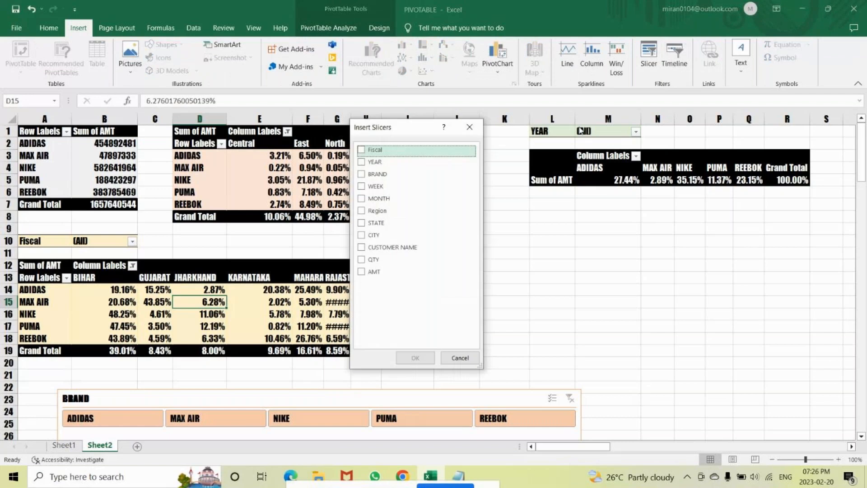
click(370, 224)
click(415, 358)
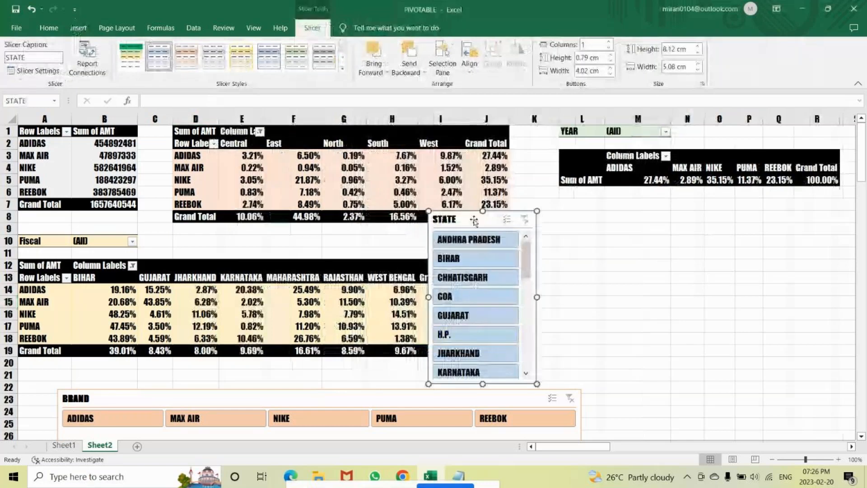
Step: Arrange the STATE slicer's buttons in 4 columns and resize it to about 18.37 cm wide and 6.77 cm high
drag(537, 297, 781, 293)
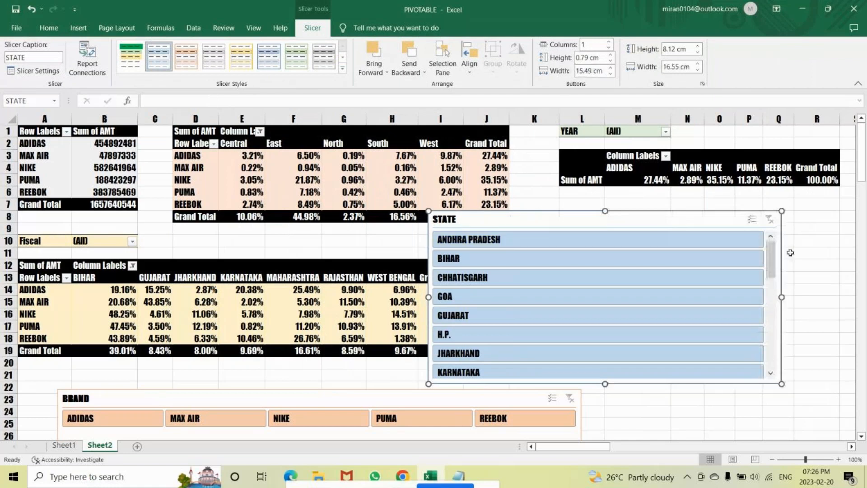
drag(770, 270, 745, 252)
click(608, 42)
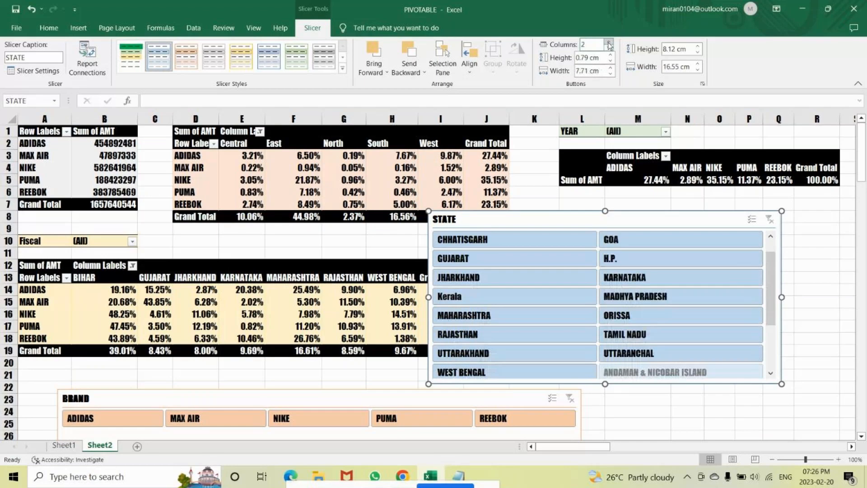
click(609, 42)
click(609, 42)
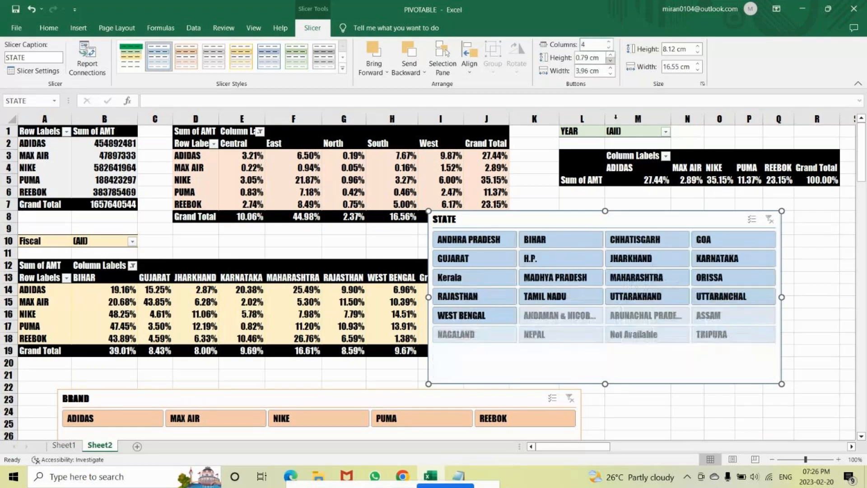
drag(605, 385, 607, 354)
drag(781, 283, 820, 283)
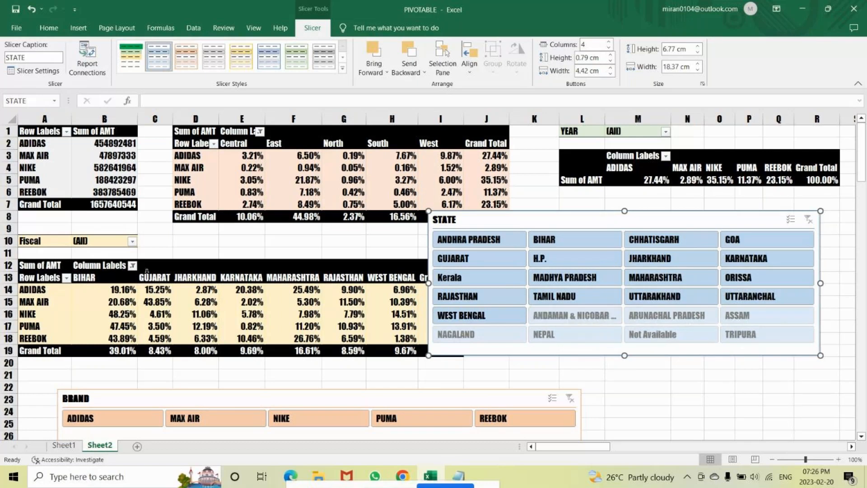
Step: Move the STATE slicer directly below the two charts and widen it to about 21.44 cm to span both
drag(487, 227, 275, 400)
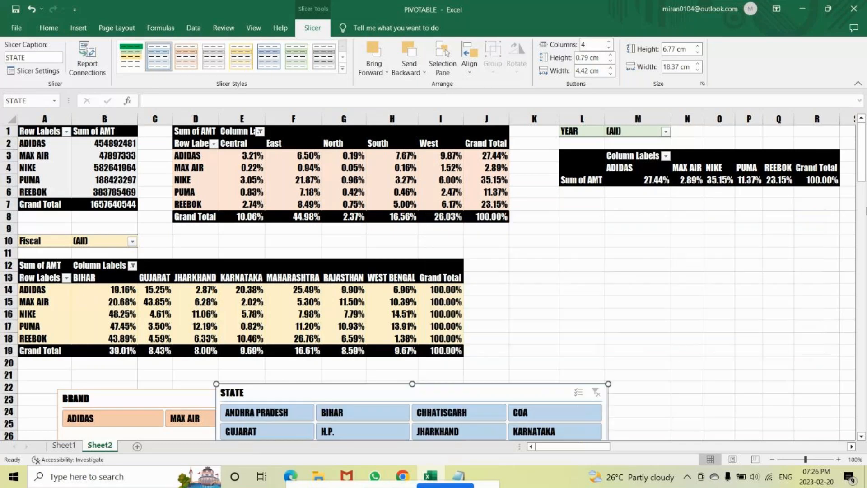
scroll(787, 250, down, 13)
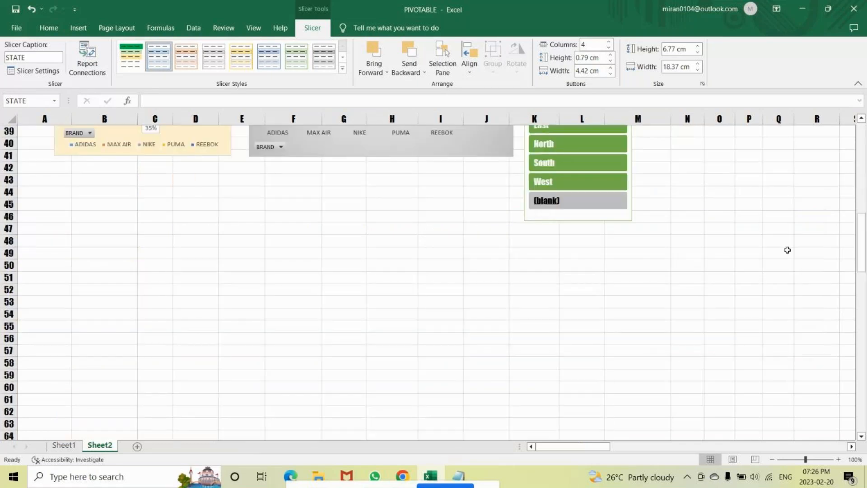
drag(863, 243, 864, 221)
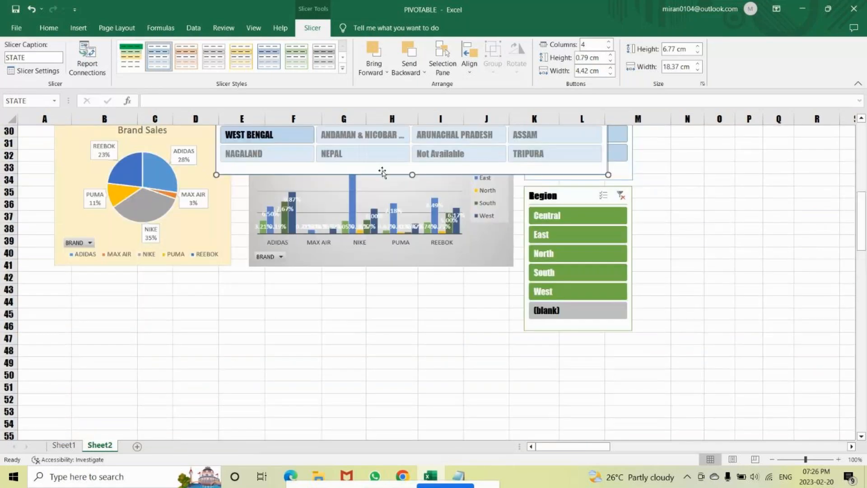
drag(382, 172, 217, 407)
drag(447, 345, 513, 347)
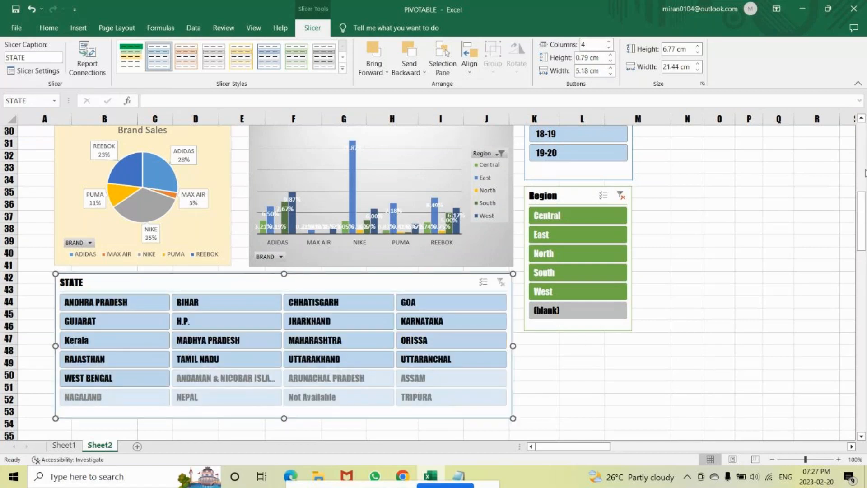
Step: Set the STATE slicer to 6 columns
mouse_move(853, 202)
mouse_down()
mouse_move(853, 157)
mouse_move(853, 189)
mouse_up()
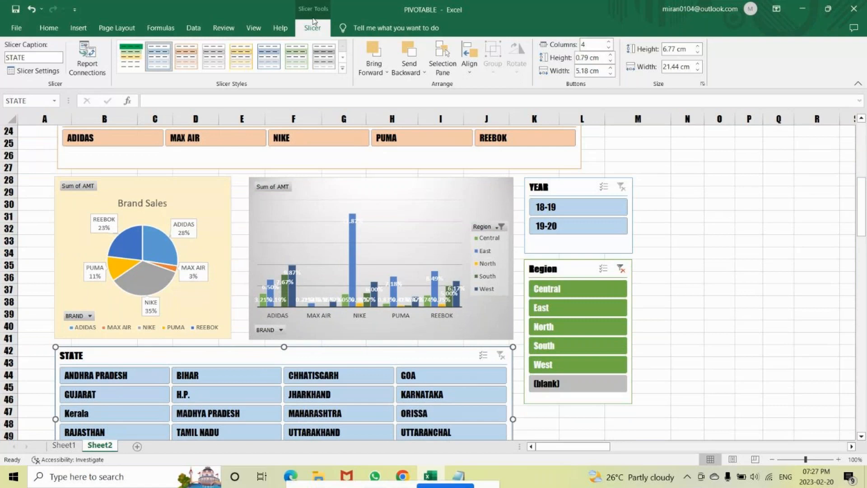
click(593, 43)
click(590, 44)
mouse_move(865, 230)
mouse_down()
mouse_move(861, 160)
mouse_move(858, 229)
mouse_up()
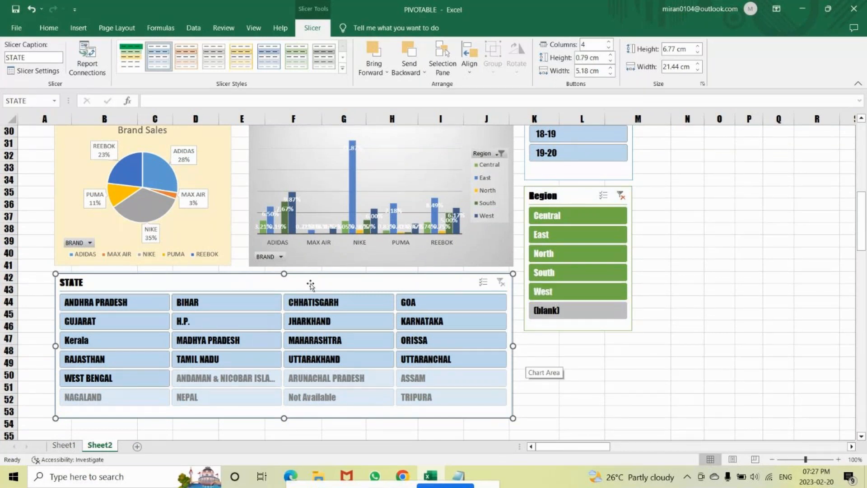
click(608, 41)
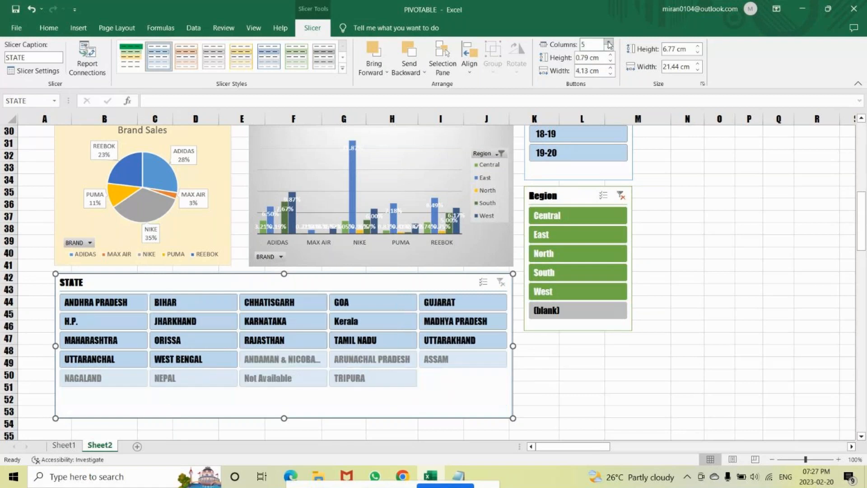
click(609, 41)
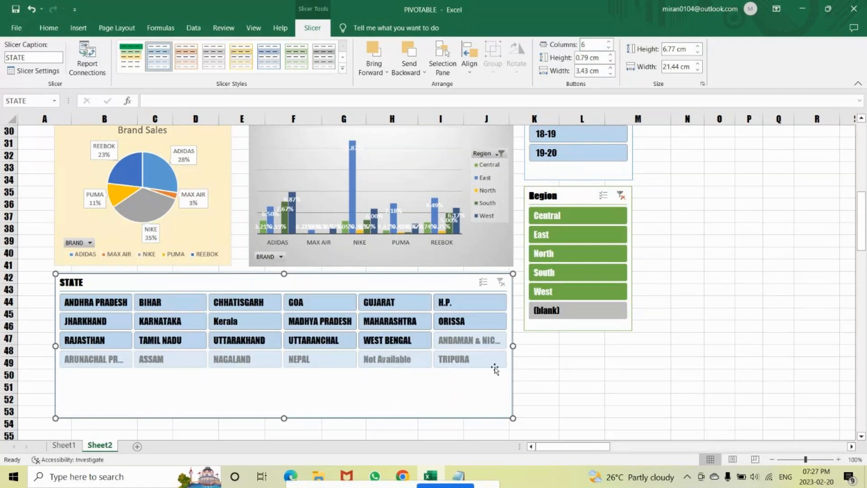
Step: Widen the STATE slicer to about 26.76 cm and move it down to row 54, leaving a gap below the charts
drag(514, 346, 628, 347)
drag(397, 281, 404, 366)
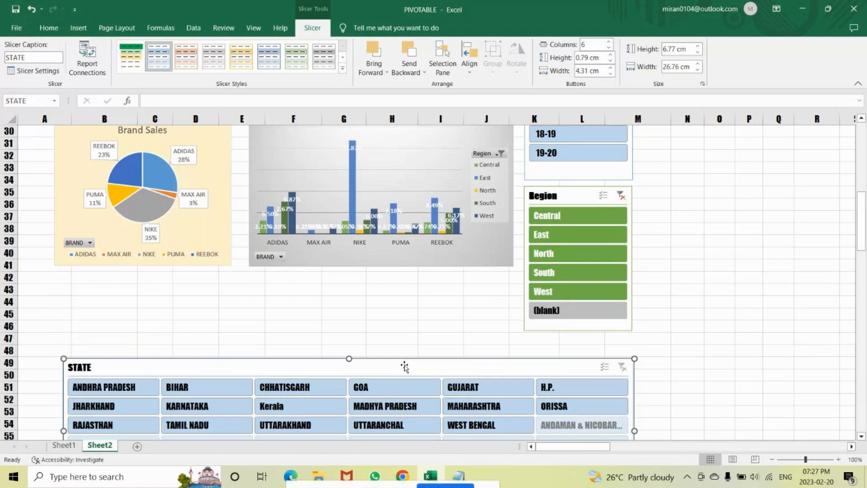
mouse_move(861, 228)
mouse_down()
mouse_move(861, 214)
mouse_move(850, 239)
mouse_up()
drag(366, 362, 362, 429)
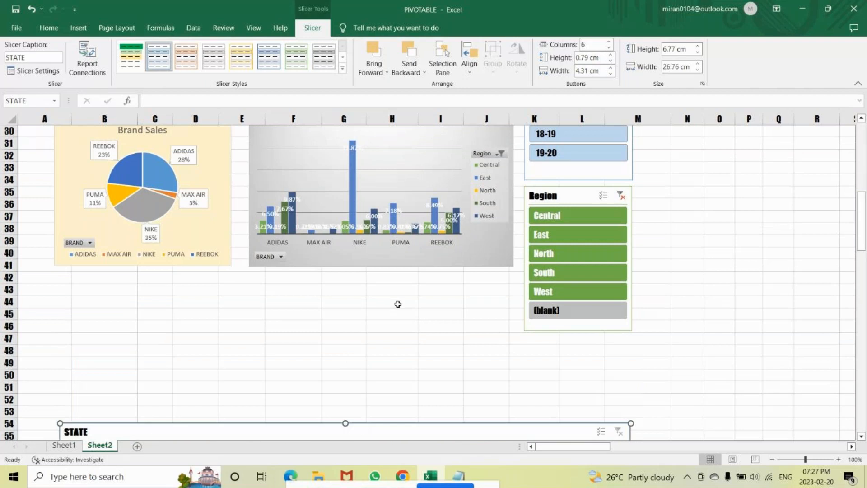
key(Escape)
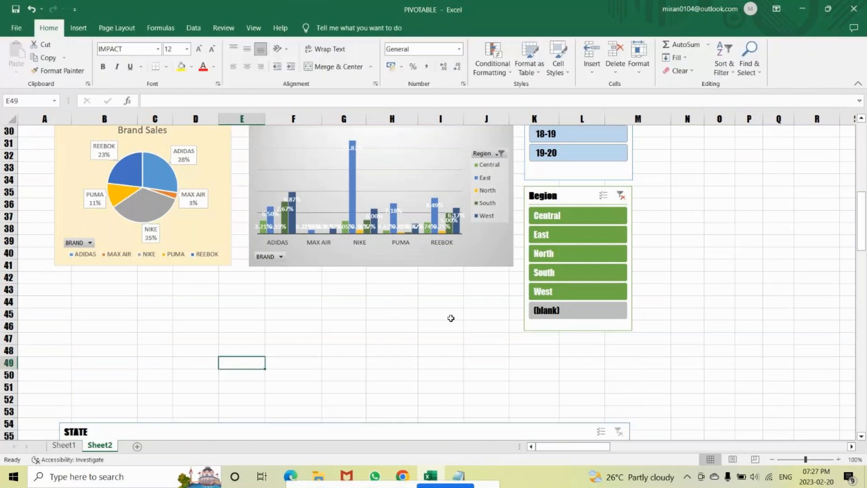
click(82, 281)
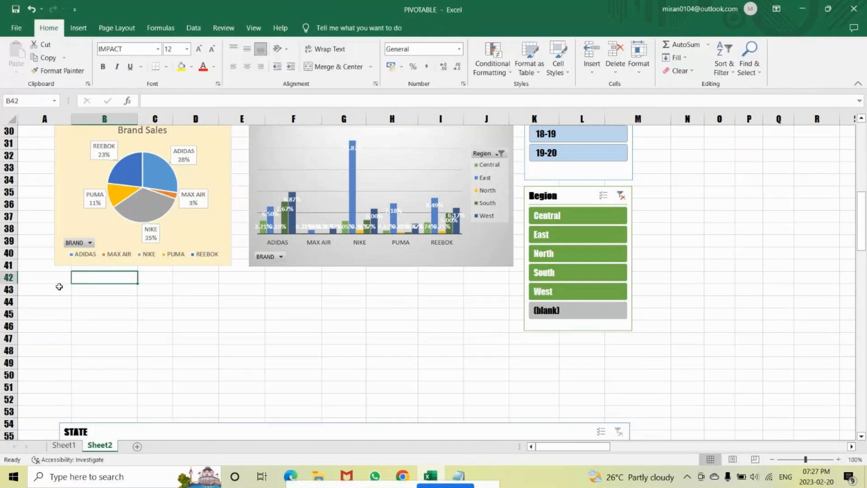
click(59, 287)
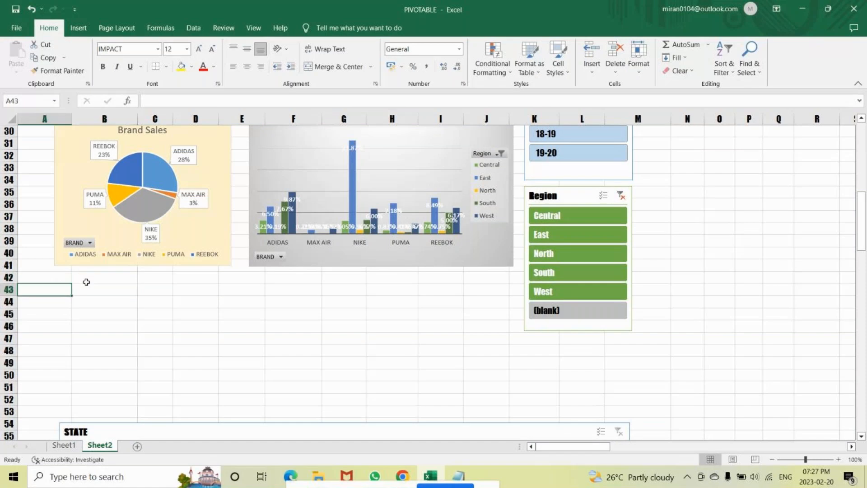
click(87, 282)
Step: Insert a Clustered Bar PivotChart from the pivot table that breaks AMT down by brand and state
scroll(115, 289, up, 9)
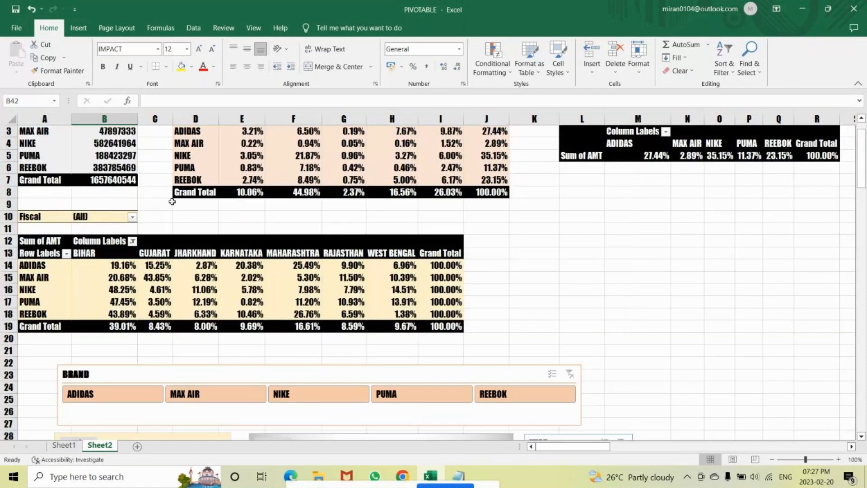
click(174, 280)
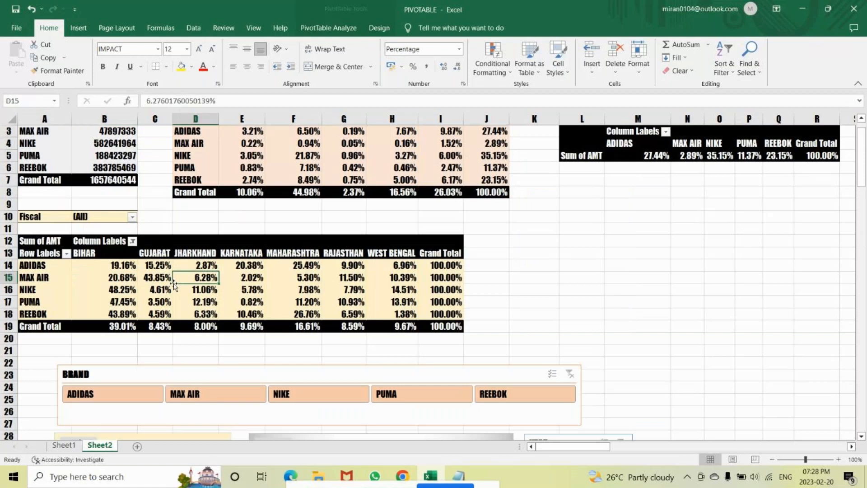
click(354, 35)
click(657, 55)
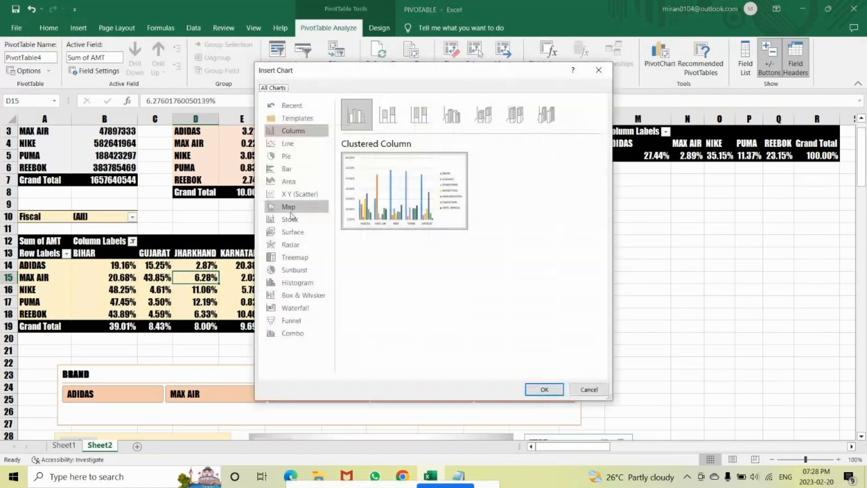
click(289, 182)
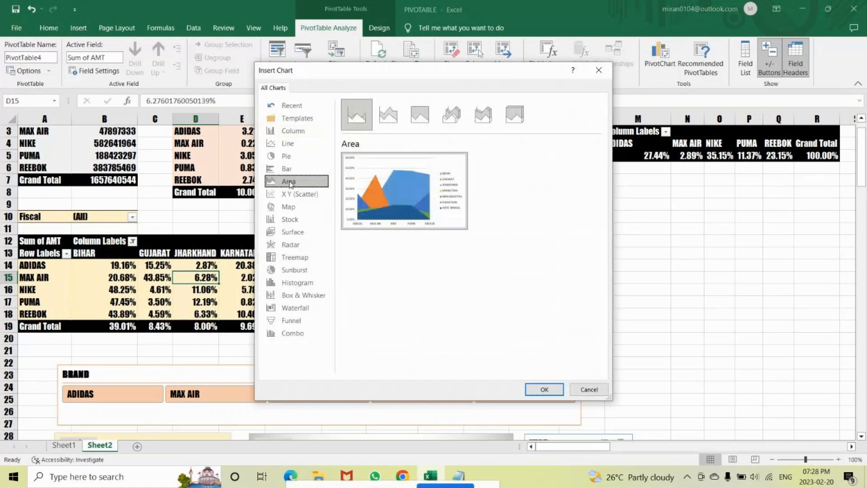
click(289, 169)
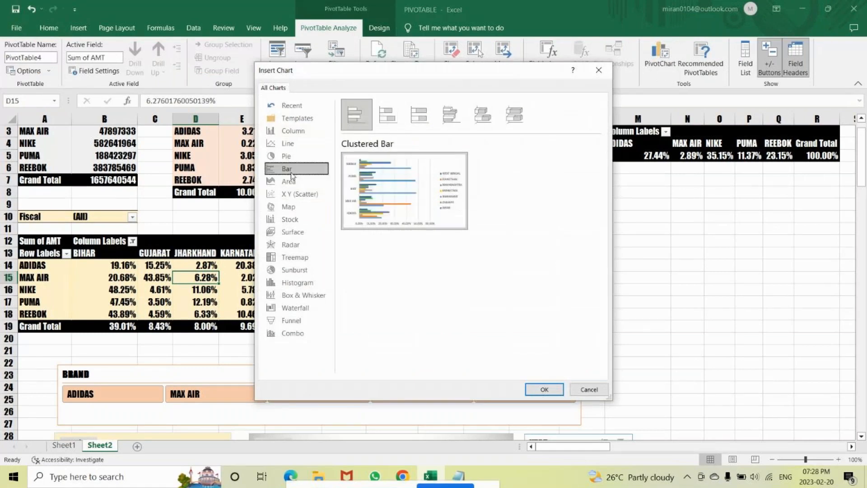
mouse_move(405, 199)
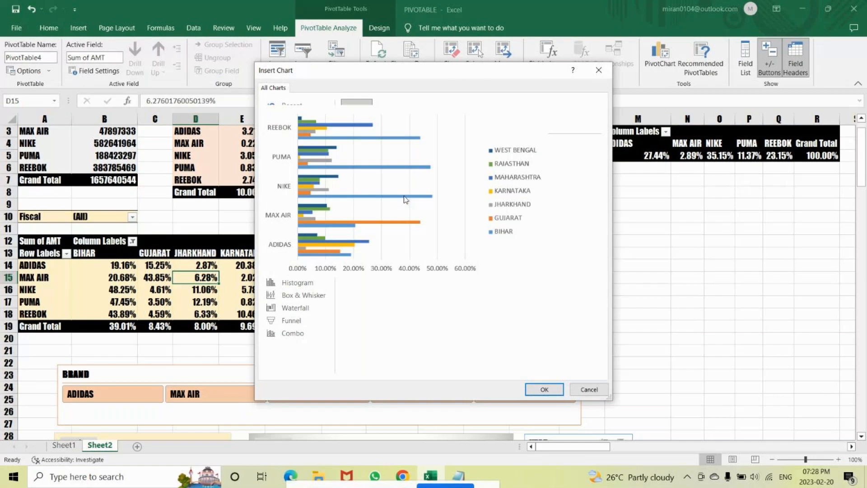
click(544, 389)
Step: Place the new bar chart below the pie and column charts at row 42 and widen it to about 21.42 cm
drag(419, 220, 407, 128)
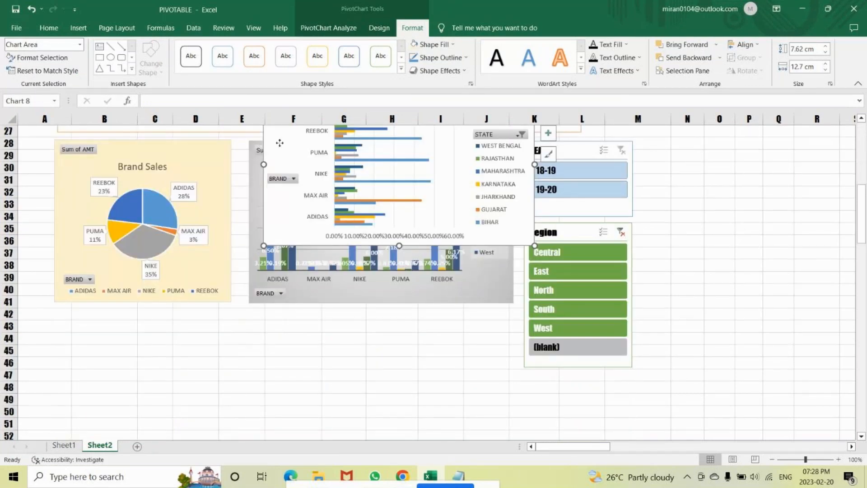
drag(279, 142, 73, 373)
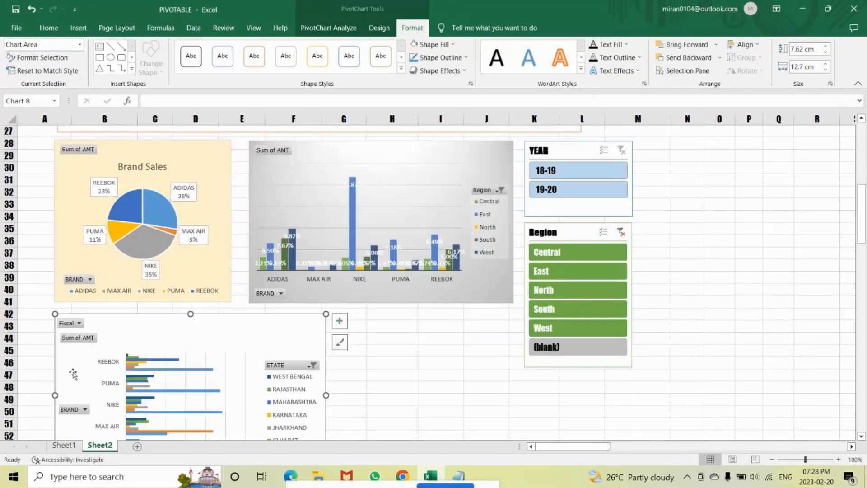
drag(325, 395, 517, 397)
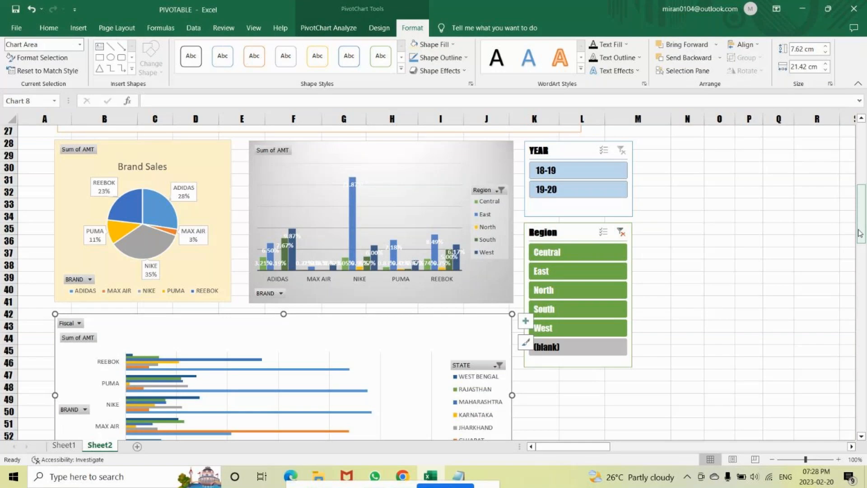
Step: Move the STATE slicer below the bar chart to row 57, and the Region and YEAR slicers out to columns P to R
drag(860, 233, 860, 264)
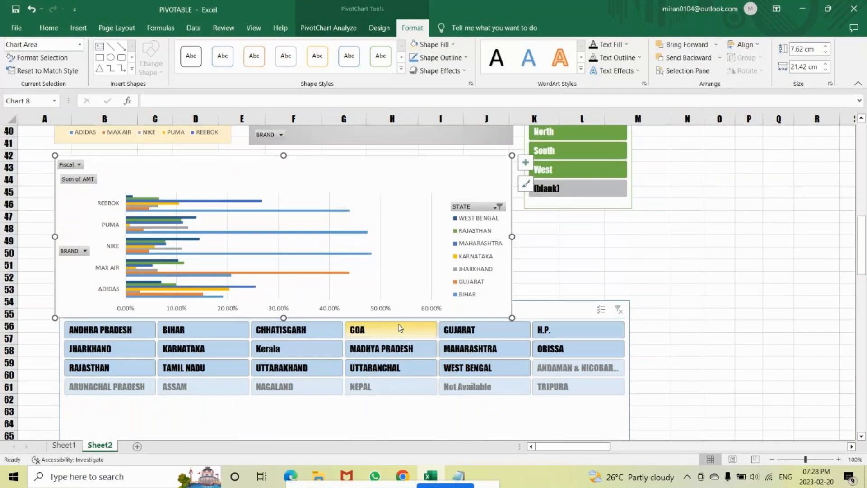
drag(533, 311, 528, 341)
mouse_move(861, 247)
mouse_down()
mouse_move(860, 195)
mouse_move(860, 232)
mouse_up()
drag(584, 148, 800, 183)
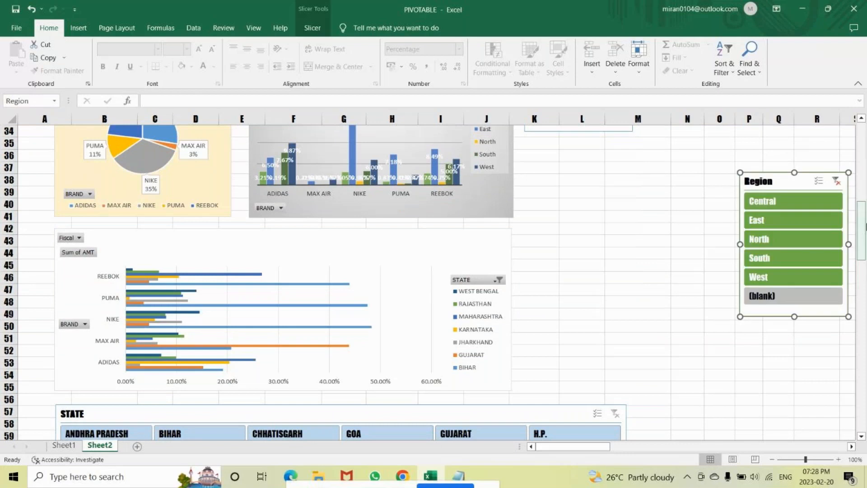
drag(863, 225, 862, 193)
drag(599, 232, 808, 223)
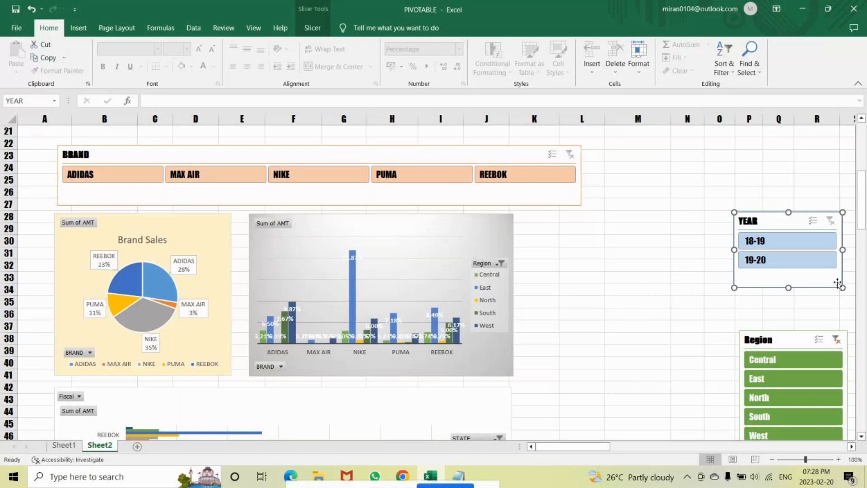
Step: Set the STATE slicer to 2 columns and extend its height to about 10.9 cm
drag(861, 228, 863, 292)
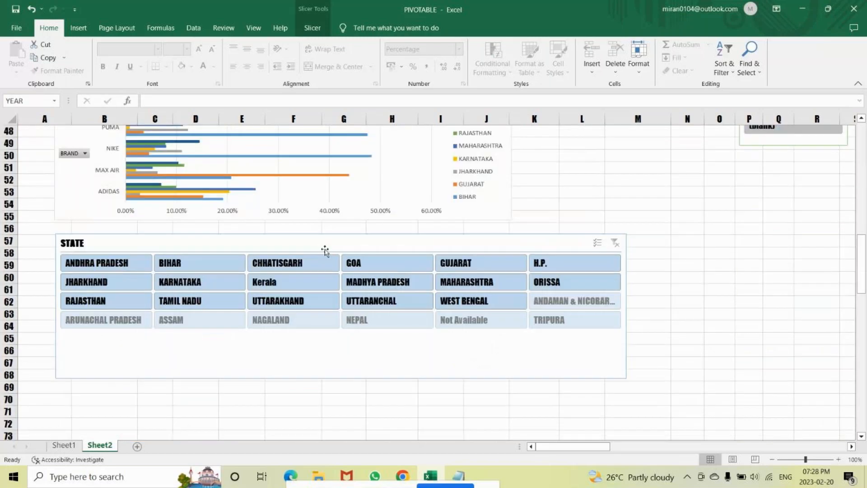
click(324, 244)
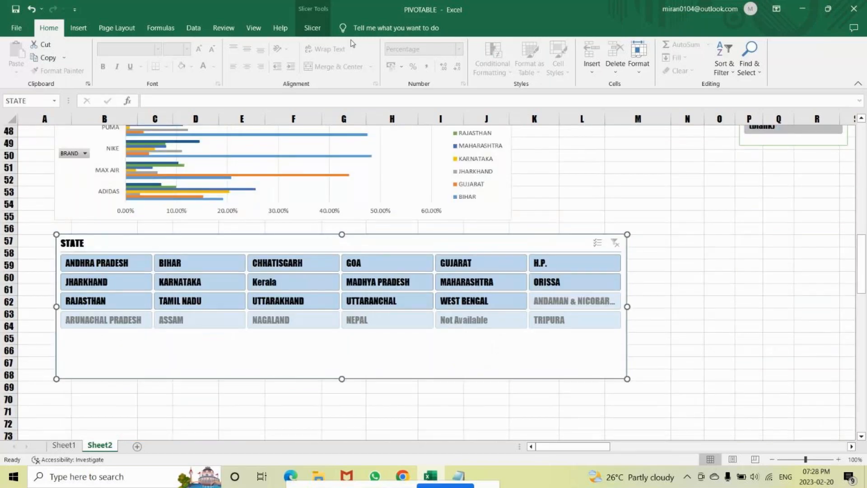
click(312, 27)
click(608, 48)
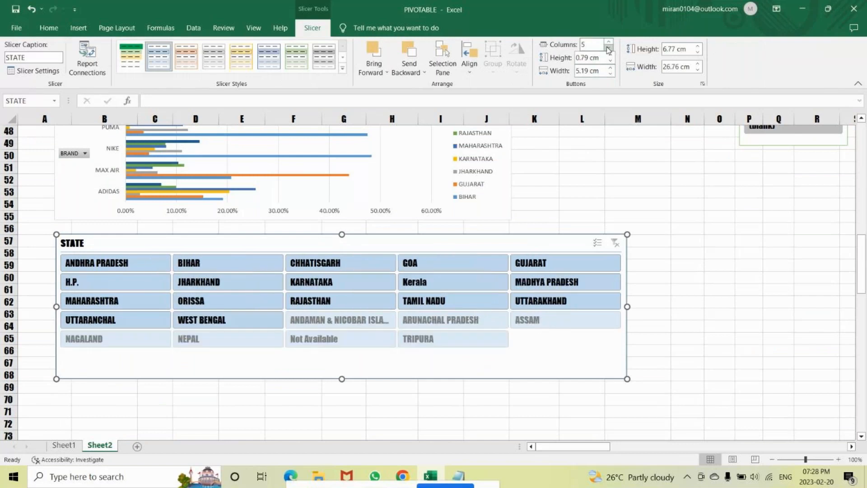
click(608, 49)
click(609, 49)
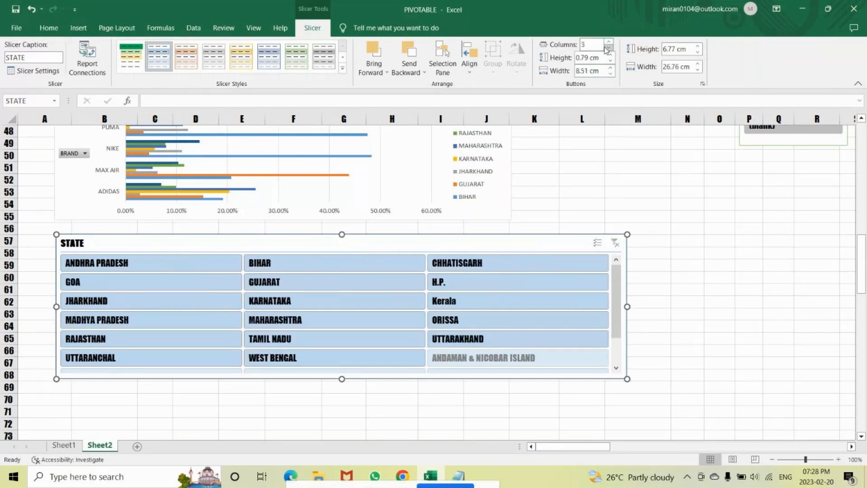
click(608, 48)
drag(389, 390, 343, 438)
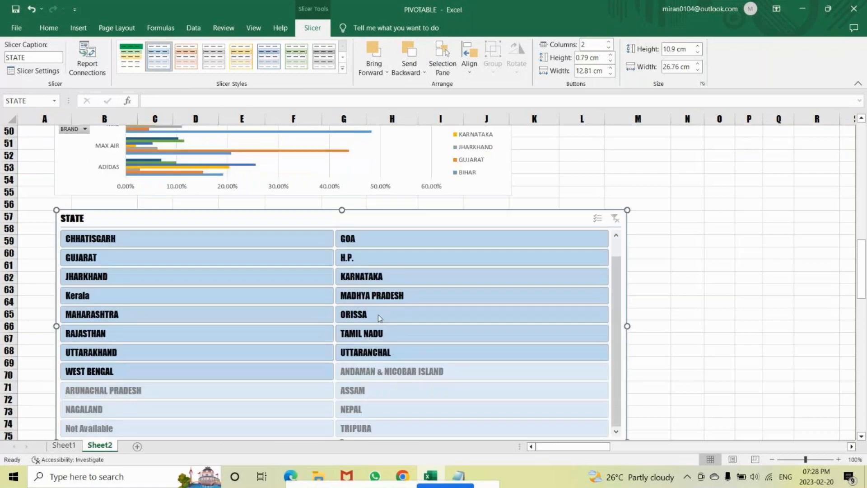
Step: Narrow the STATE slicer to about 11.26 cm with 2 columns
click(609, 41)
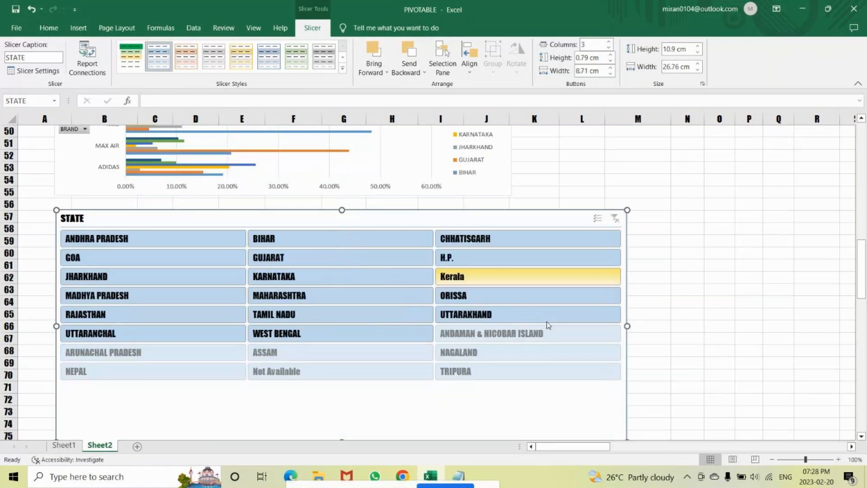
drag(628, 327, 432, 338)
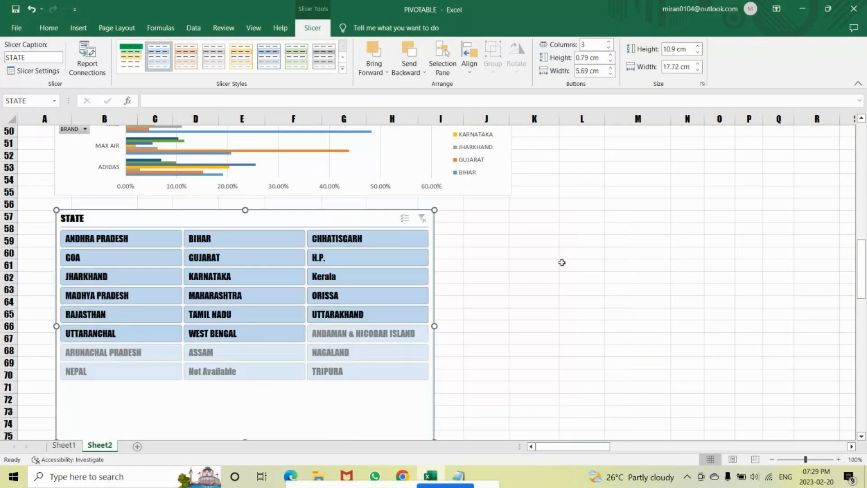
click(610, 48)
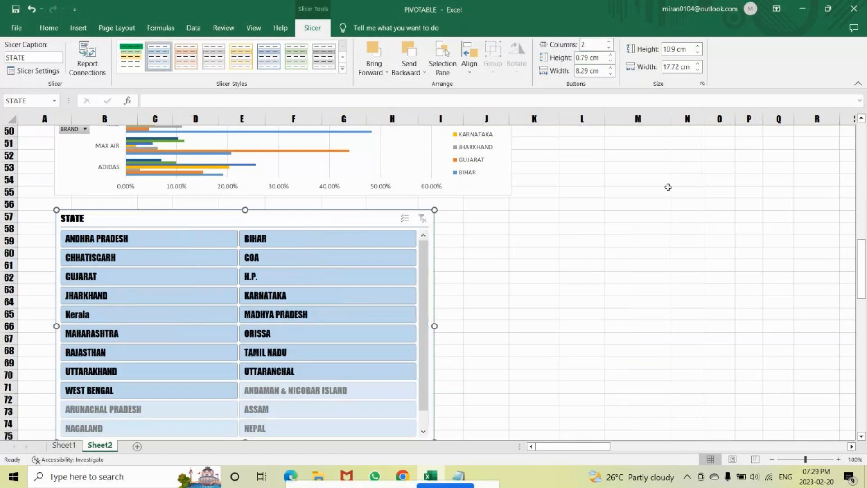
drag(435, 326, 296, 337)
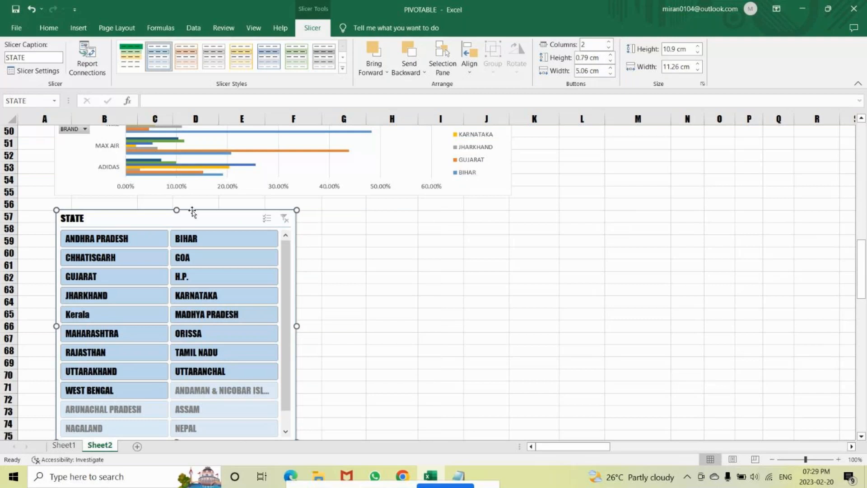
Step: Move the STATE slicer beside the column chart, starting at row 28, and lengthen it to about 15.94 cm
drag(193, 212, 674, 189)
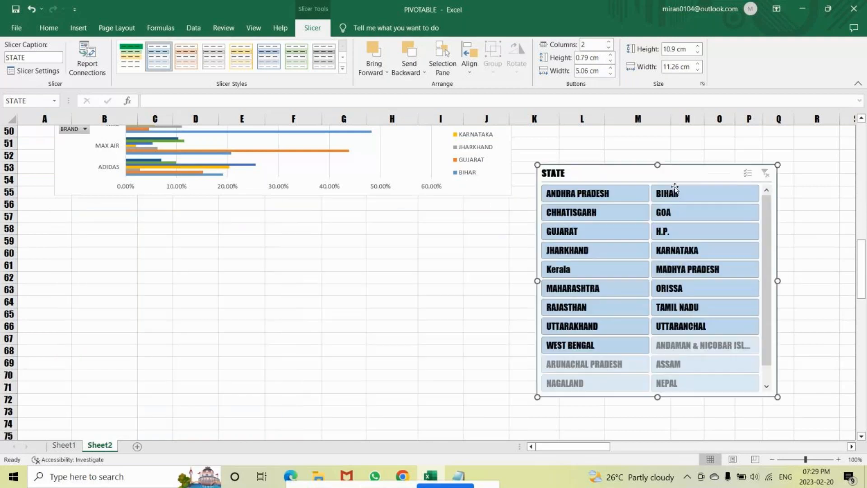
drag(859, 267, 860, 223)
drag(684, 435, 613, 147)
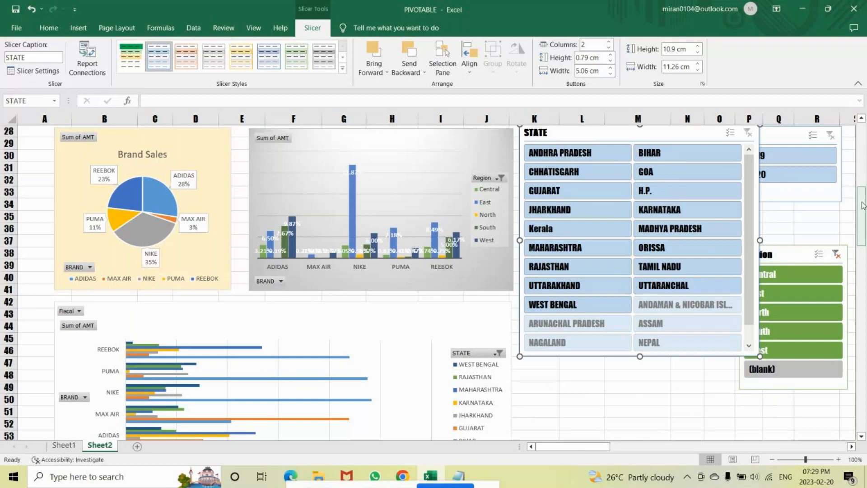
scroll(863, 206, up, 3)
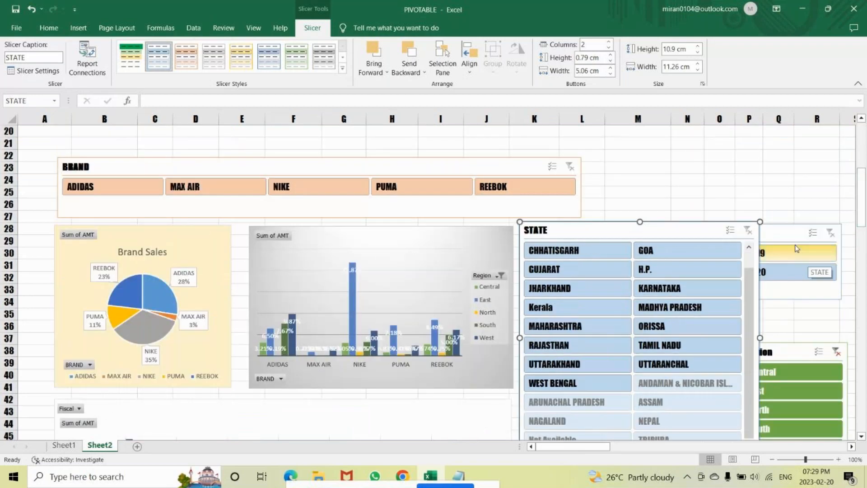
scroll(861, 199, down, 6)
drag(640, 247, 650, 354)
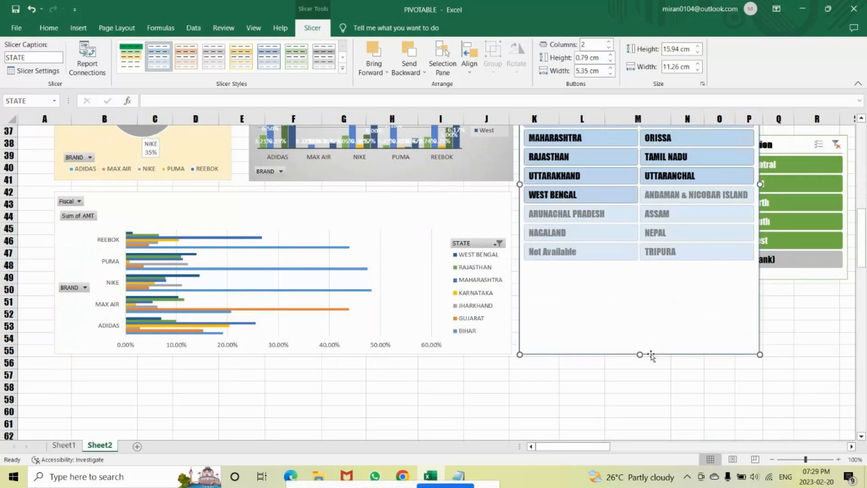
Step: Move the YEAR and Region slicers out from behind the STATE slicer to row 57, side by side below the bar chart
drag(864, 219, 862, 165)
click(782, 317)
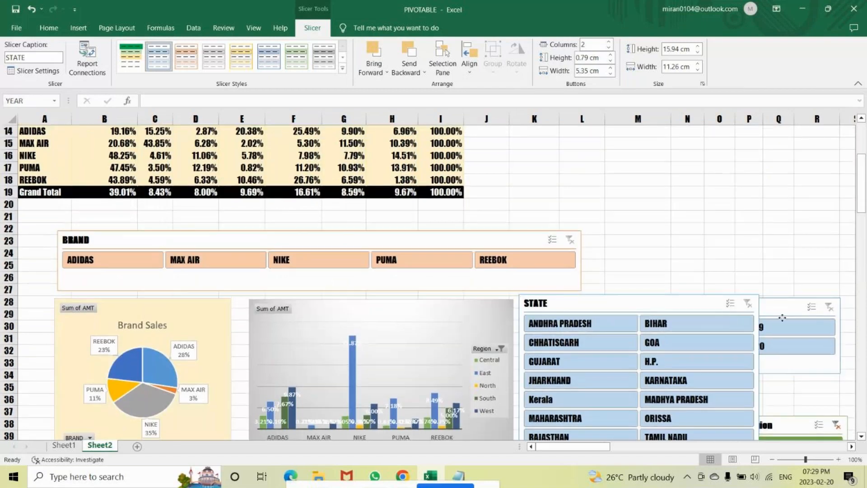
drag(781, 317, 50, 438)
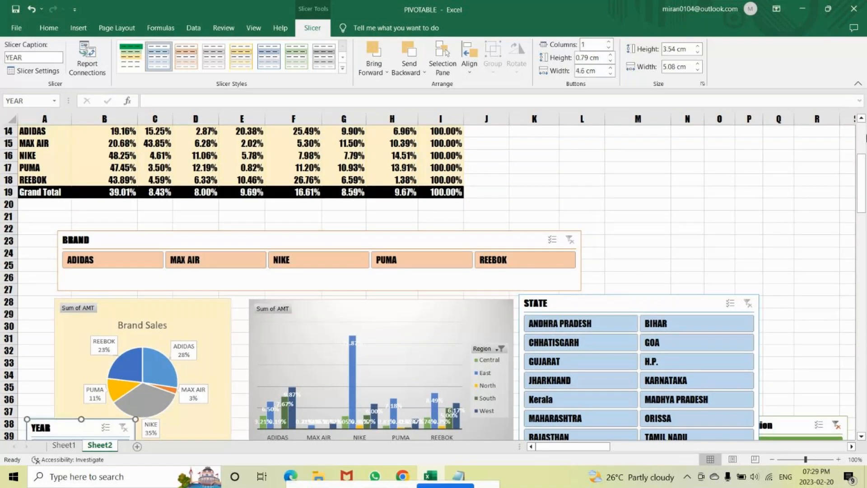
drag(789, 424, 390, 438)
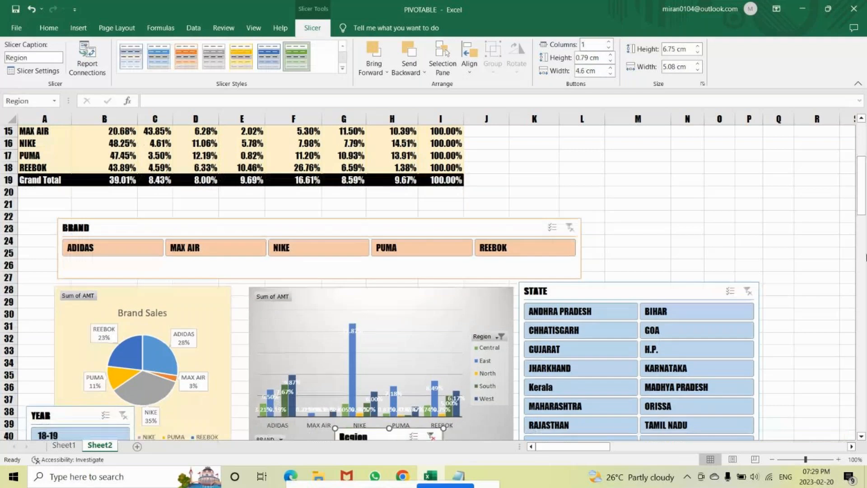
scroll(388, 227, down, 7)
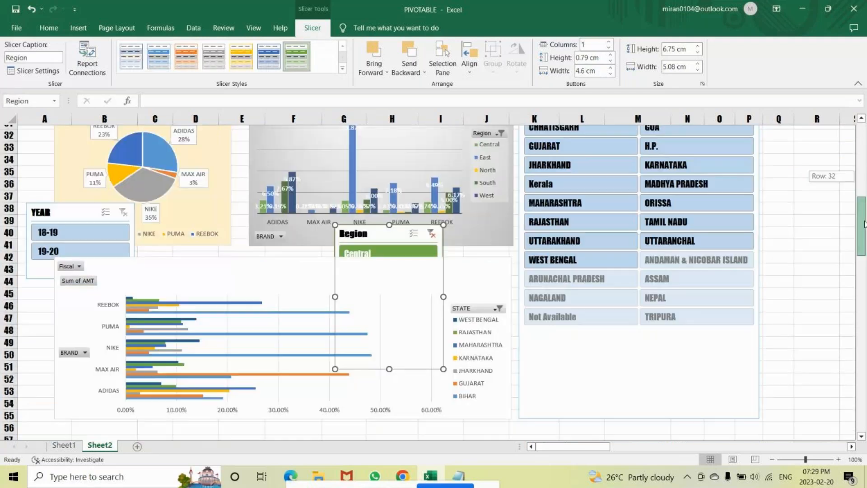
drag(387, 228, 387, 398)
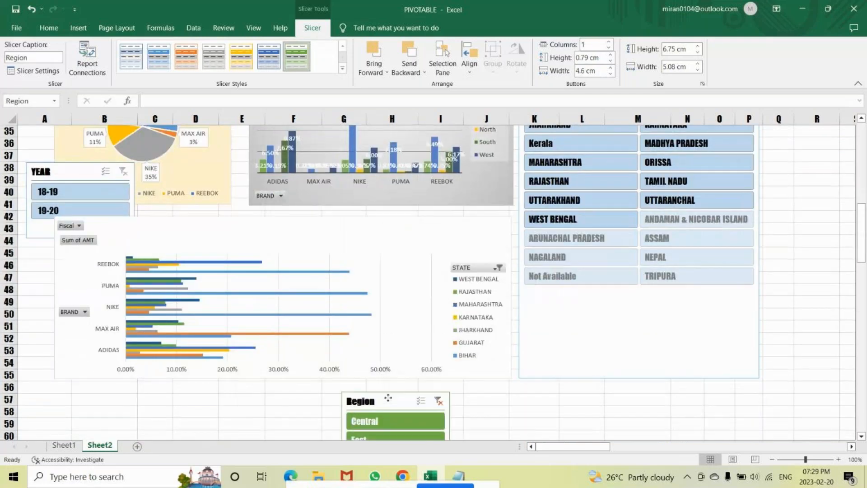
drag(81, 171, 110, 402)
drag(383, 400, 241, 401)
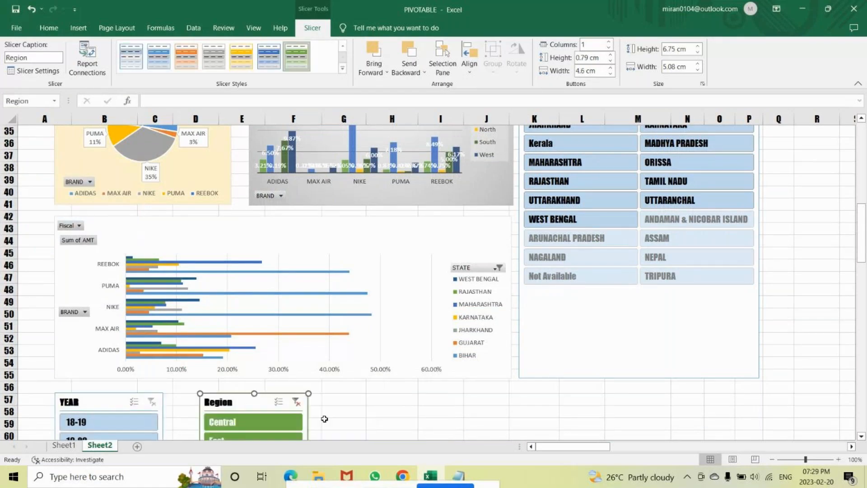
Step: Shorten the STATE slicer to about 12.32 cm and move the YEAR slicer into the space directly below it
click(607, 331)
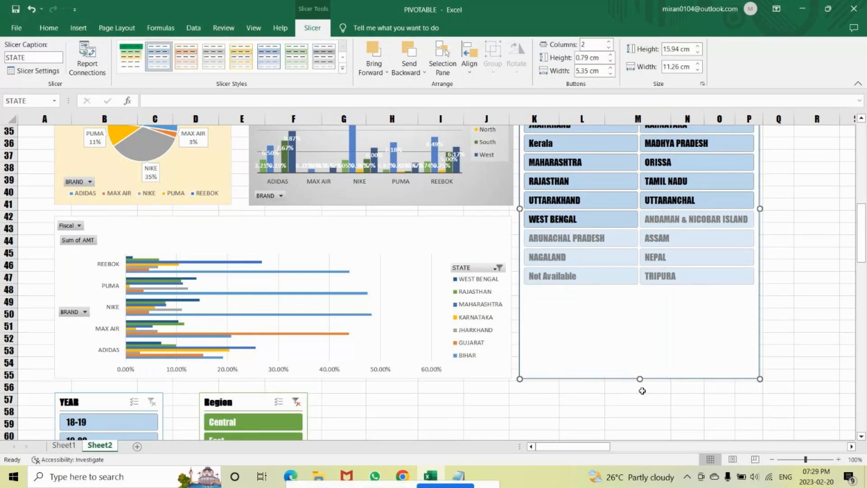
drag(640, 378, 639, 301)
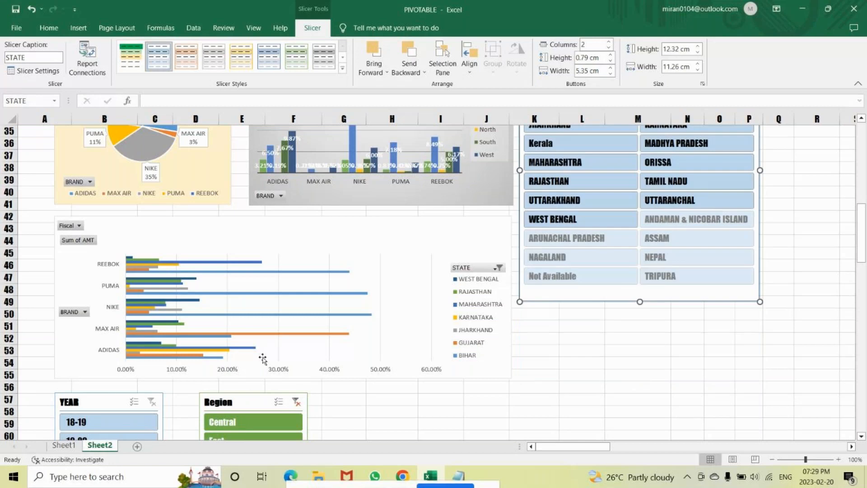
drag(118, 395, 576, 323)
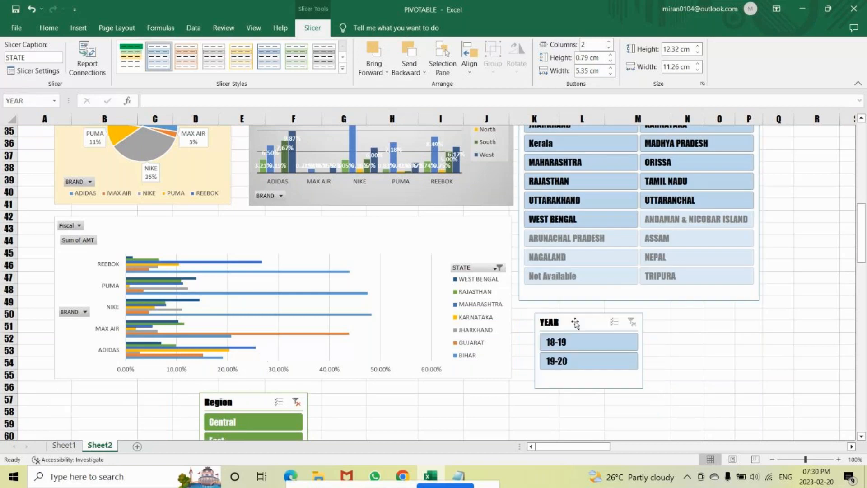
Step: Set the YEAR slicer to 2 columns, about 2.77 cm high, and align and widen it to match the STATE slicer
drag(643, 351, 763, 344)
click(609, 42)
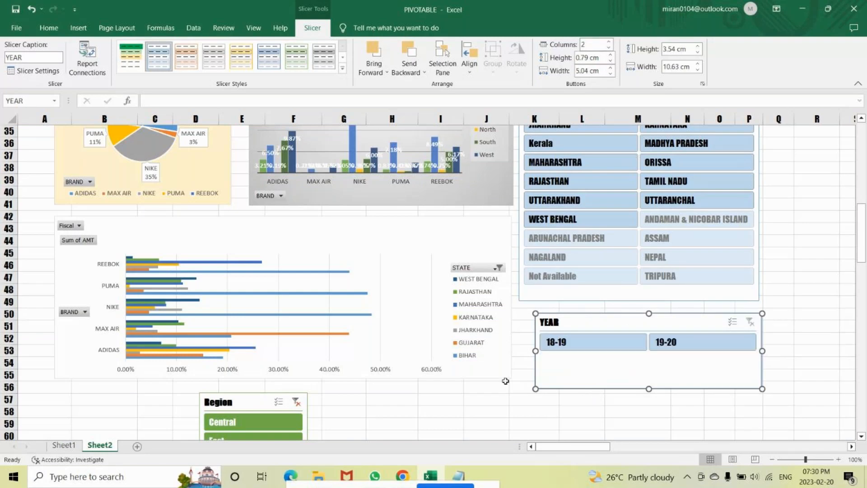
drag(649, 389, 649, 373)
drag(606, 324, 592, 318)
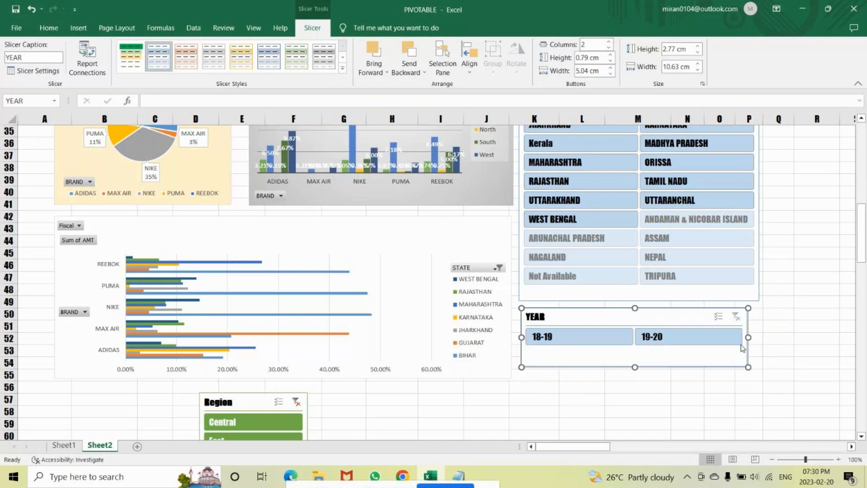
drag(748, 337, 761, 337)
Step: Align the Region slicer with the bar chart's left edge at row 57 and set it to 6 columns
click(252, 405)
drag(253, 405, 109, 402)
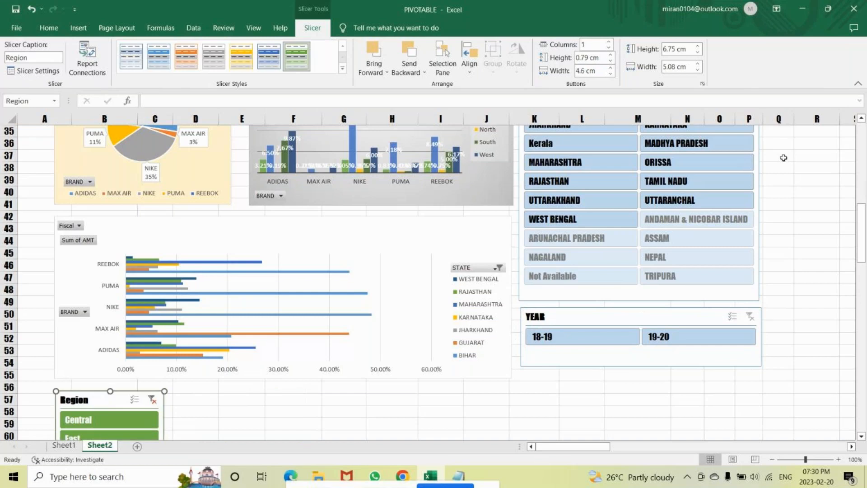
double_click(609, 42)
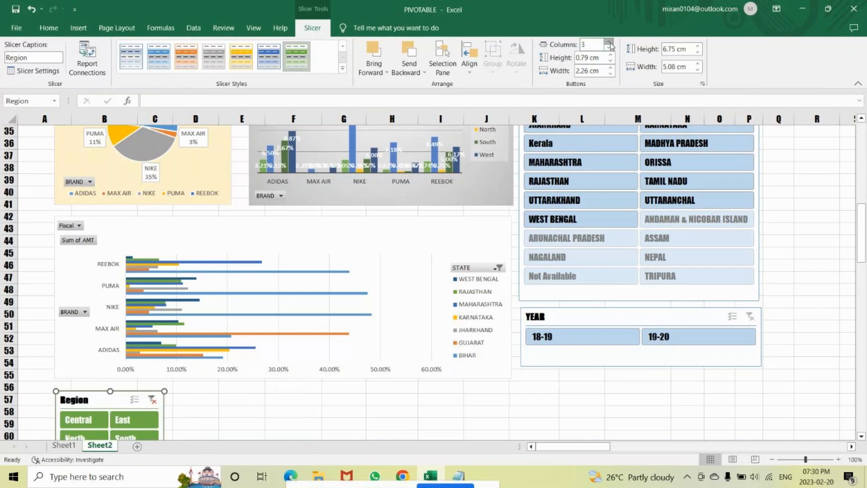
click(609, 42)
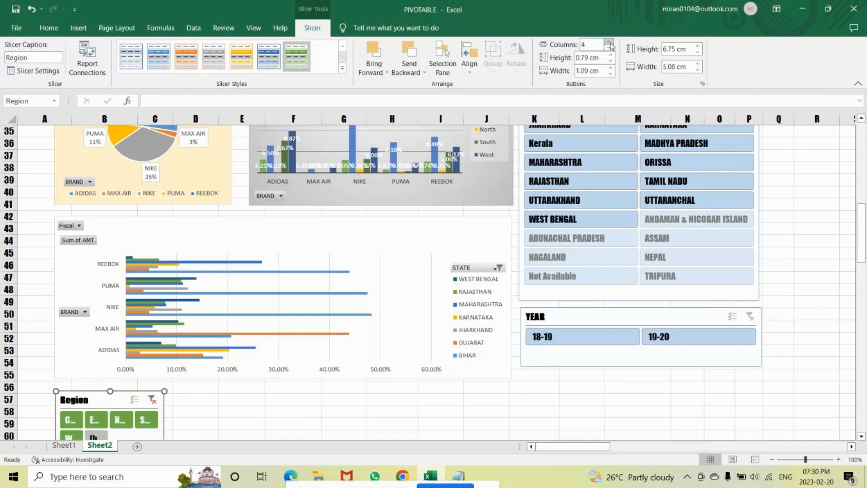
double_click(609, 43)
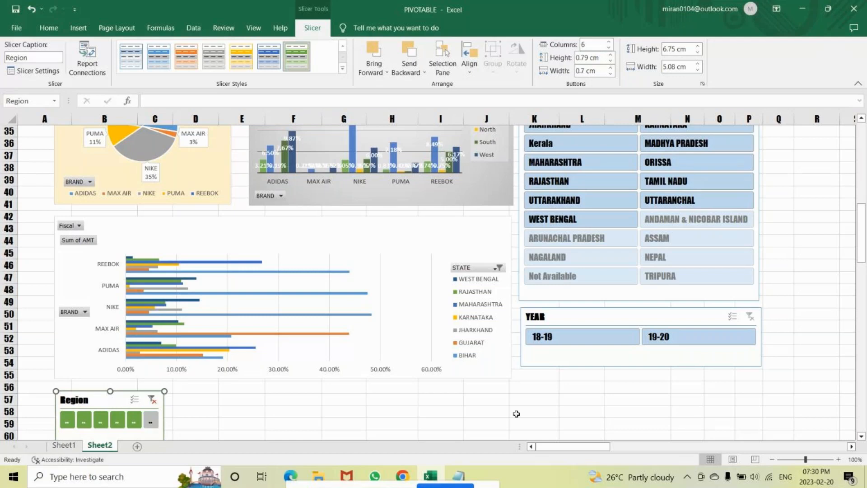
drag(859, 230, 859, 245)
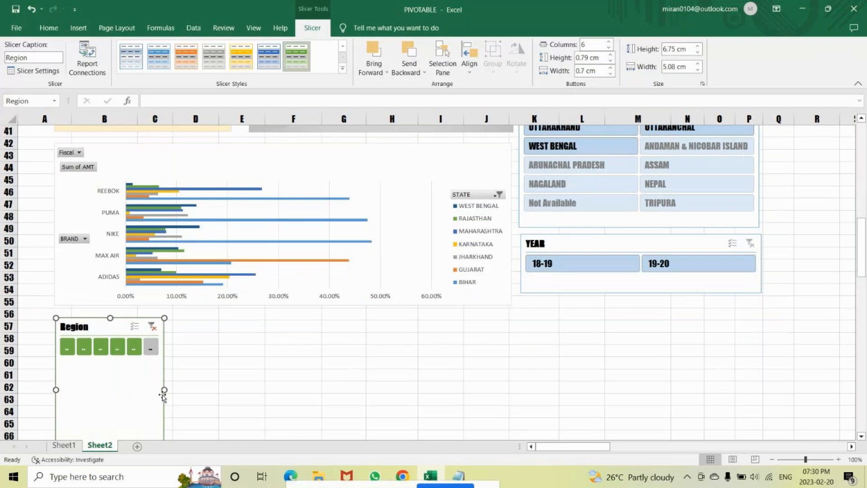
Step: Widen the Region slicer to about 33.19 cm so it spans the dashboard, and shorten it to about 2.39 cm
drag(163, 396, 761, 396)
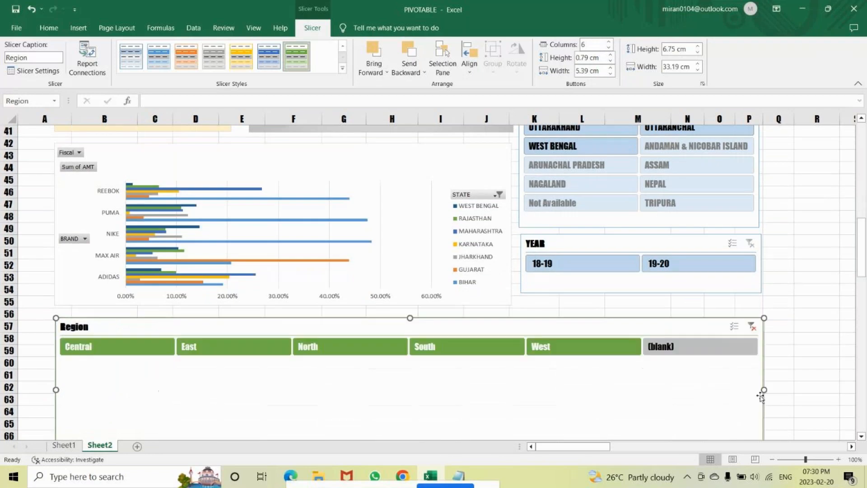
scroll(399, 428, down, 2)
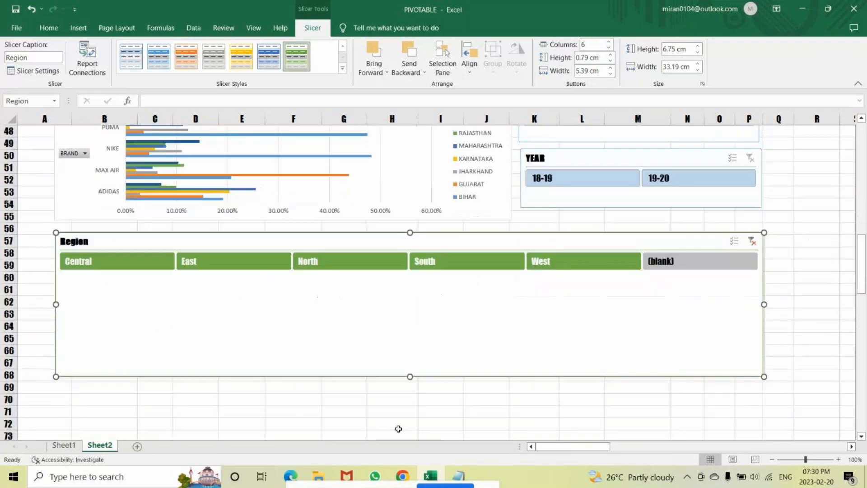
drag(409, 376, 409, 284)
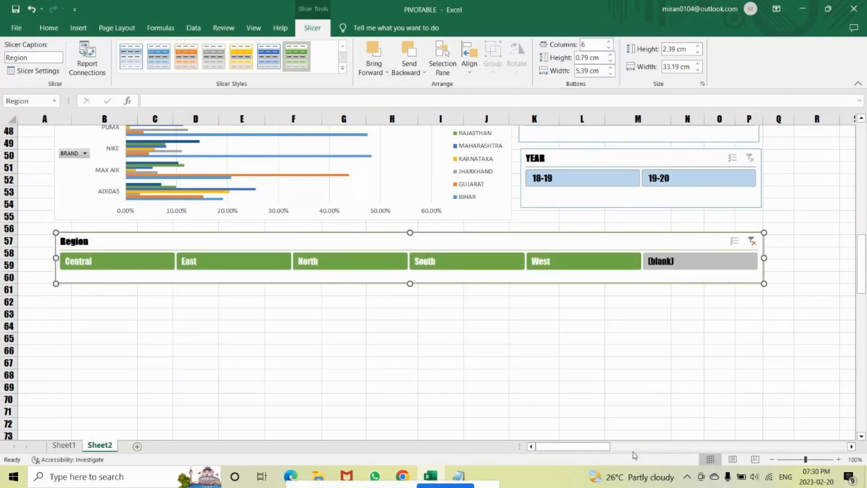
Step: Widen the BRAND slicer above the charts to about 32.72 cm so it reaches across the STATE slicer
click(771, 459)
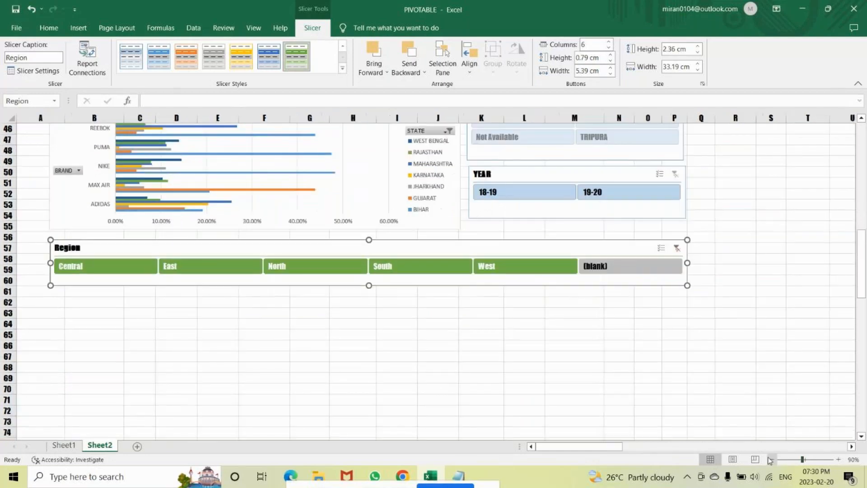
click(770, 459)
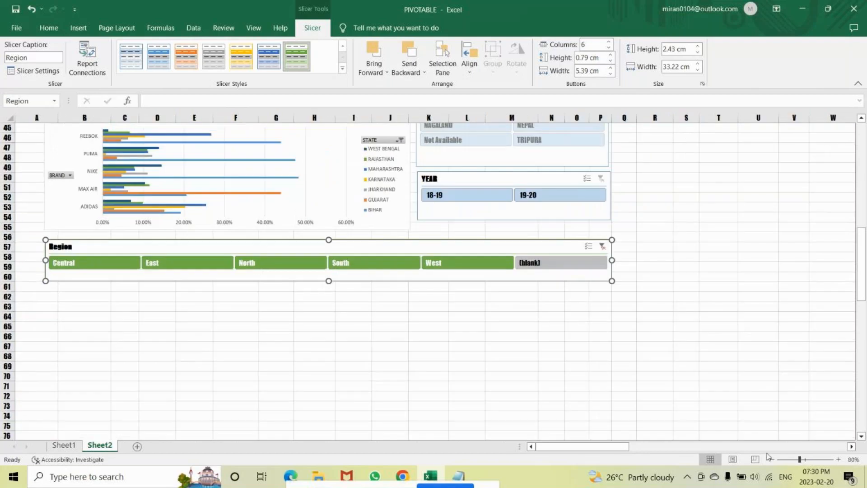
drag(859, 273, 859, 229)
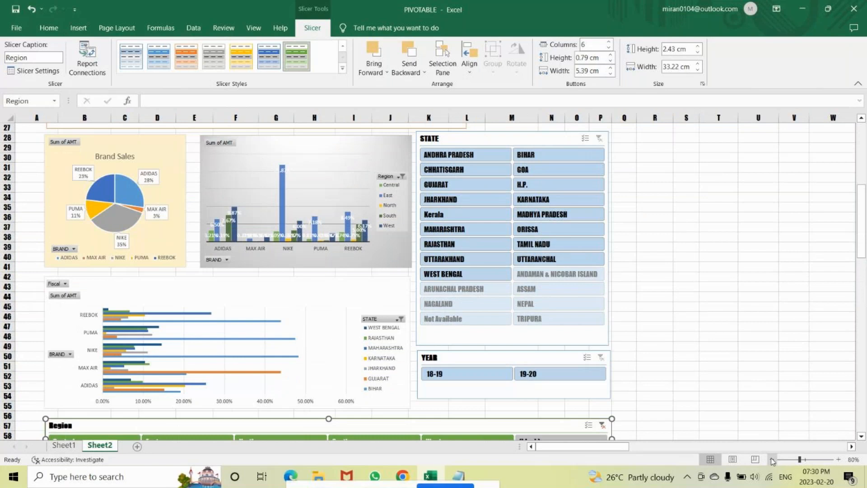
click(771, 459)
click(771, 459)
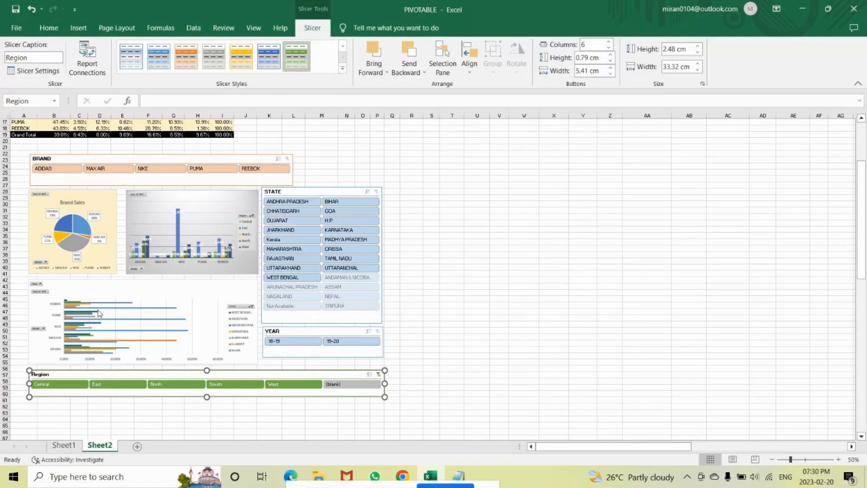
click(292, 169)
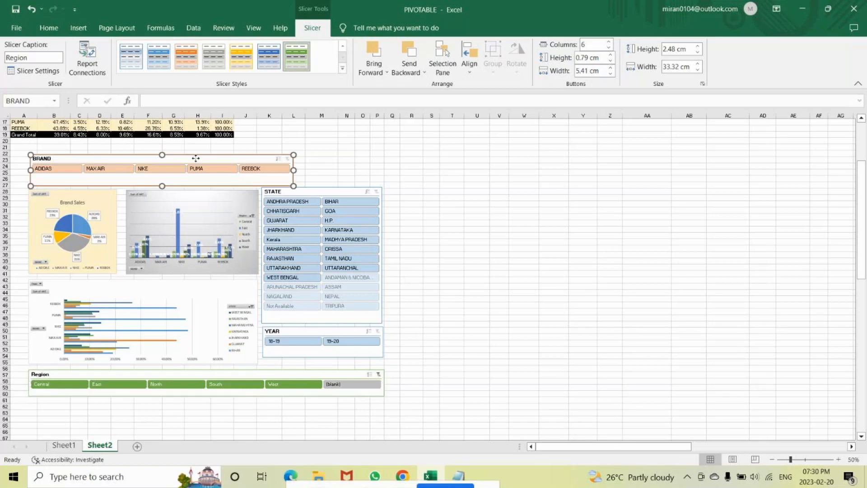
drag(293, 170, 379, 170)
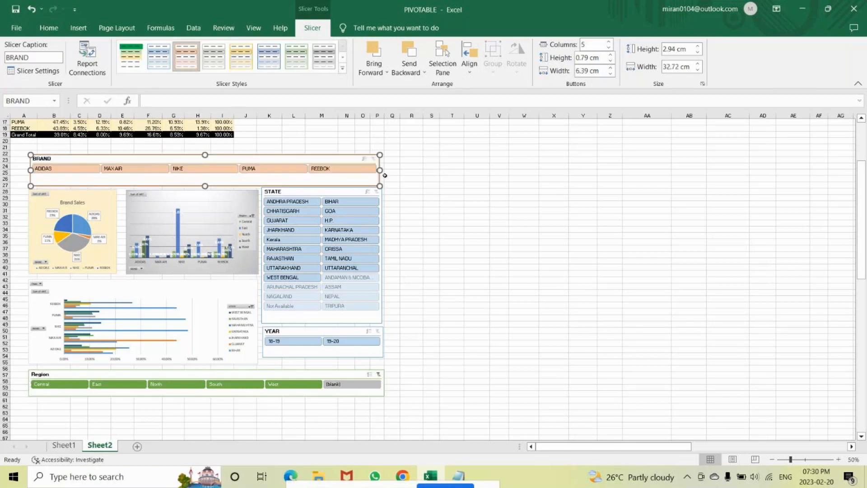
Step: Apply the dark blue slicer style to the STATE slicer
click(271, 193)
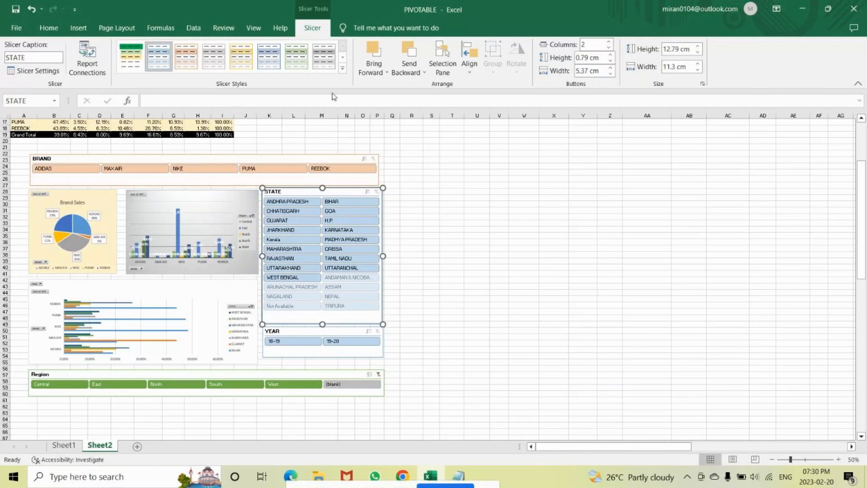
click(342, 68)
click(240, 154)
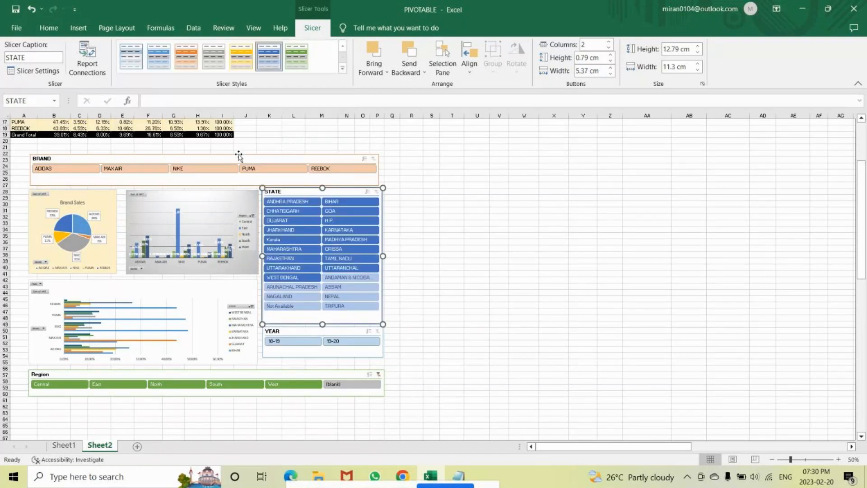
Step: Try a light orange style on the YEAR slicer, and settle on the dark gold style
click(294, 331)
click(343, 68)
click(164, 127)
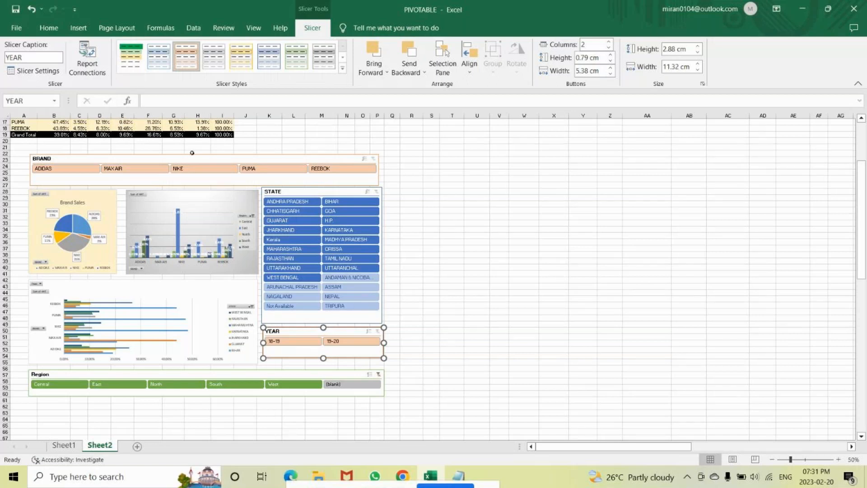
click(342, 70)
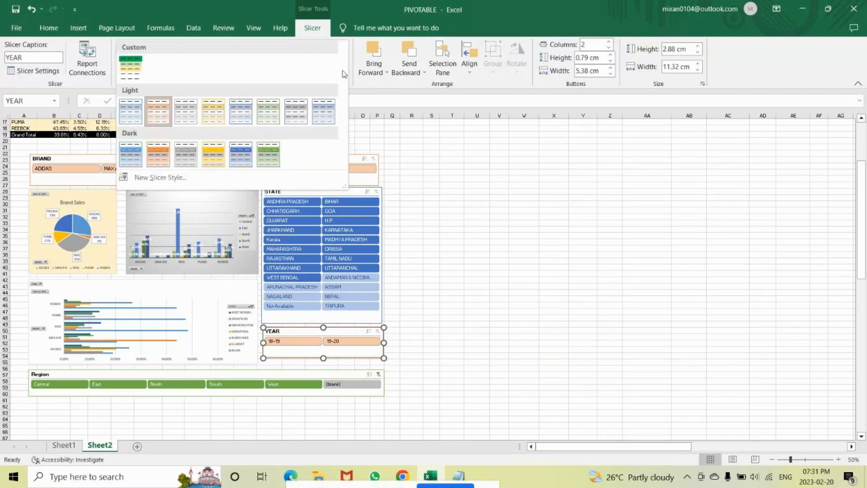
click(214, 148)
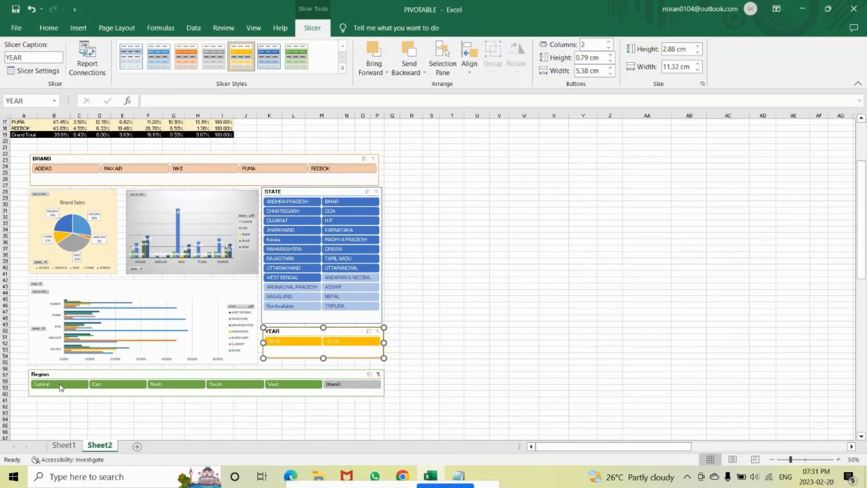
Step: Fill the bar chart's background with a light green from the standard colours and deselect the chart
click(192, 287)
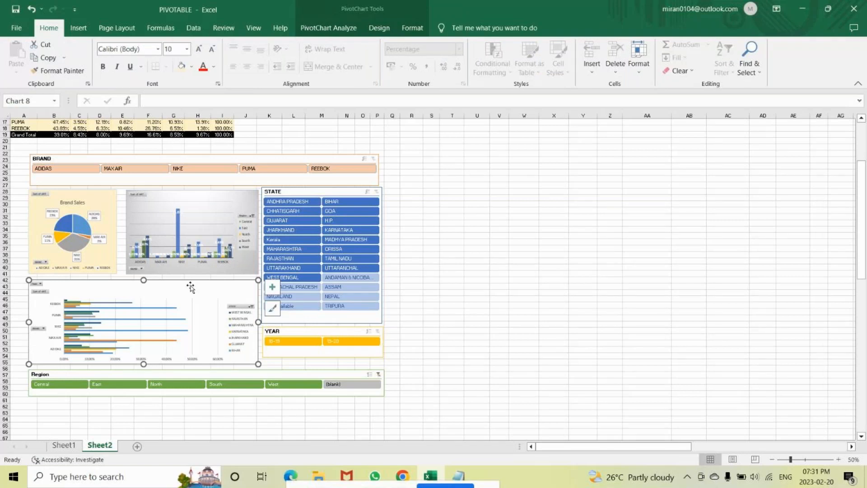
click(412, 30)
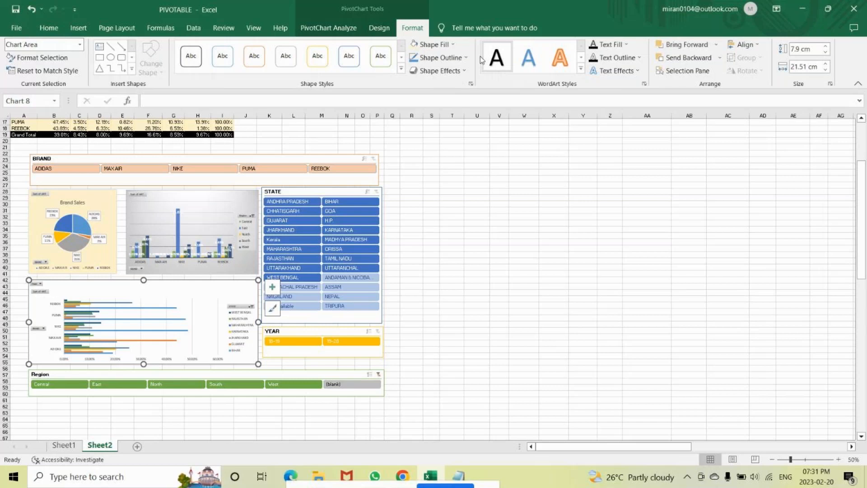
click(453, 45)
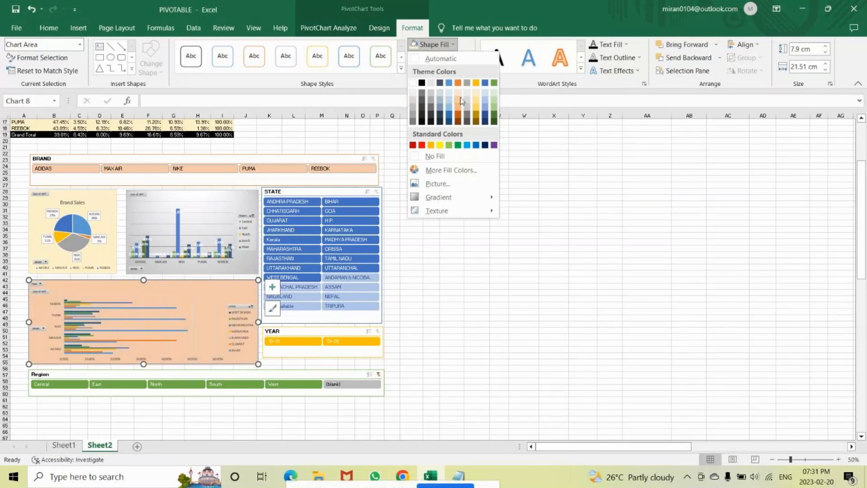
click(441, 171)
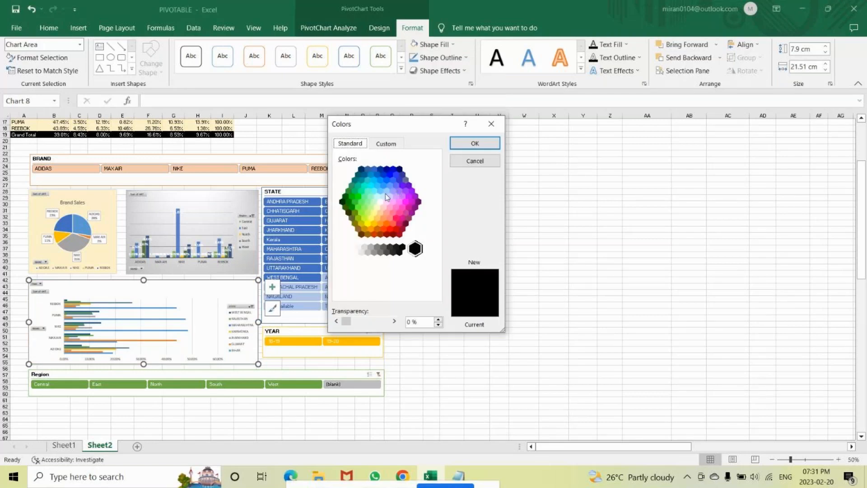
click(374, 202)
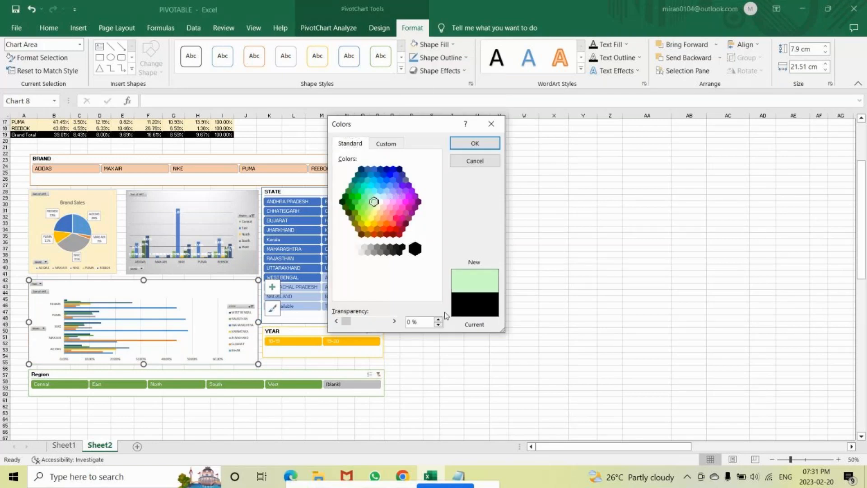
click(464, 142)
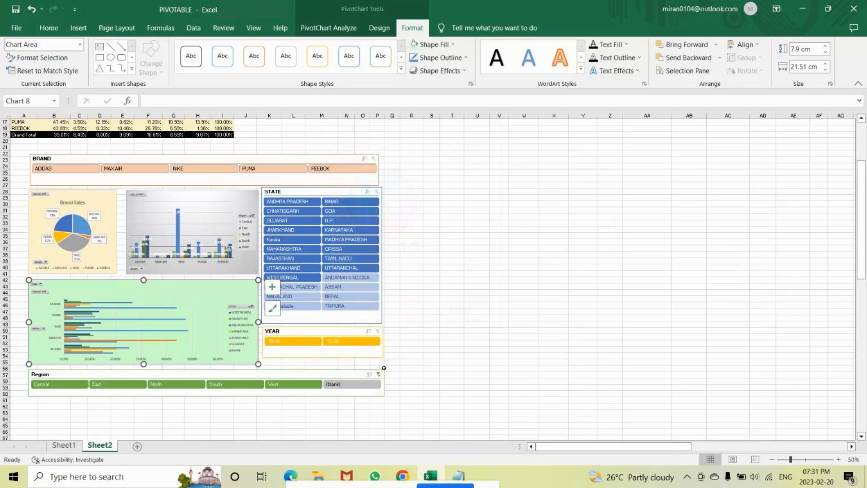
click(319, 335)
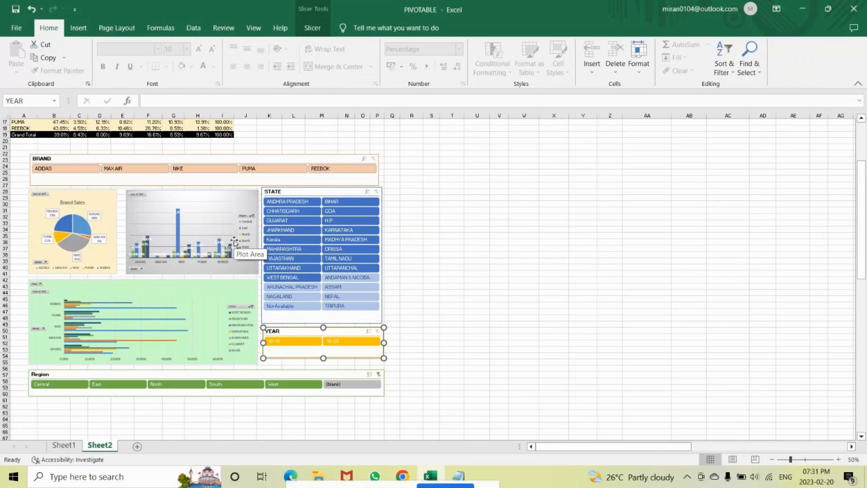
click(479, 258)
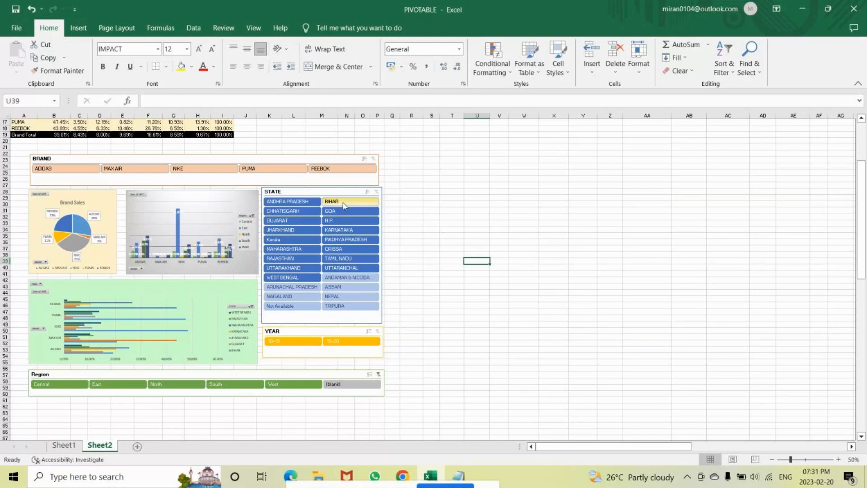
Step: Nudge the STATE slicer slightly down and right, and shift the YEAR slicer down to leave a gap between them
drag(318, 191, 327, 195)
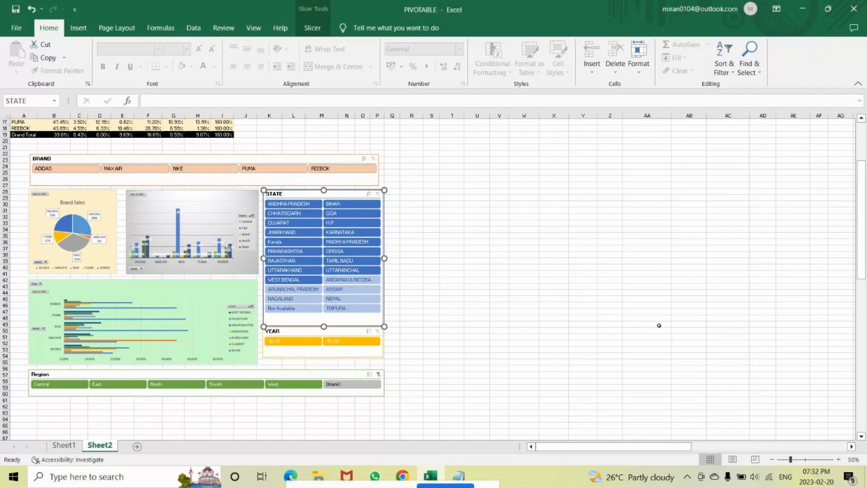
click(839, 459)
drag(623, 451, 573, 448)
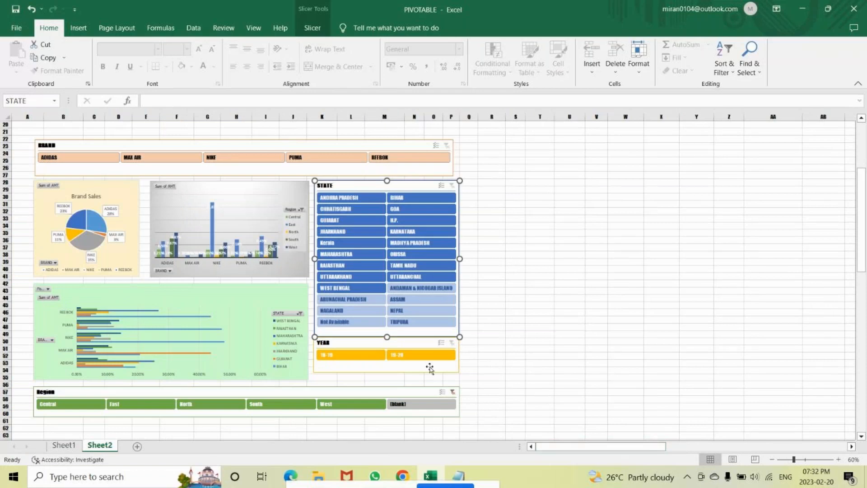
drag(360, 342, 363, 350)
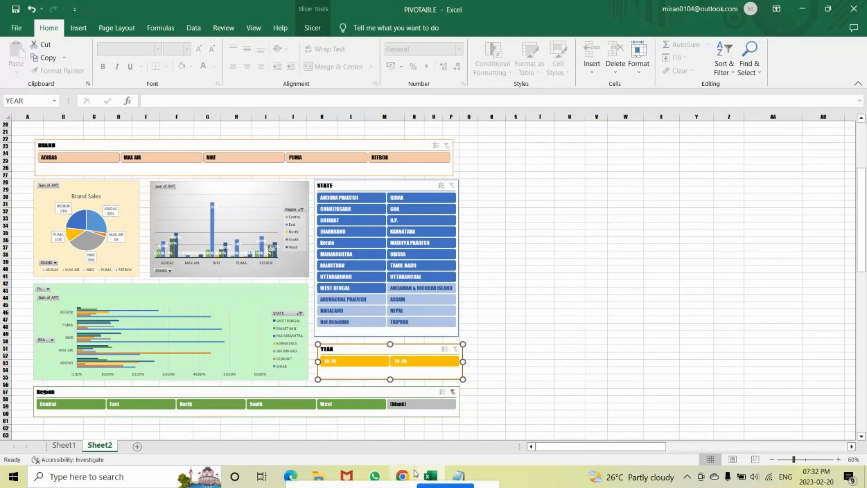
mouse_move(405, 474)
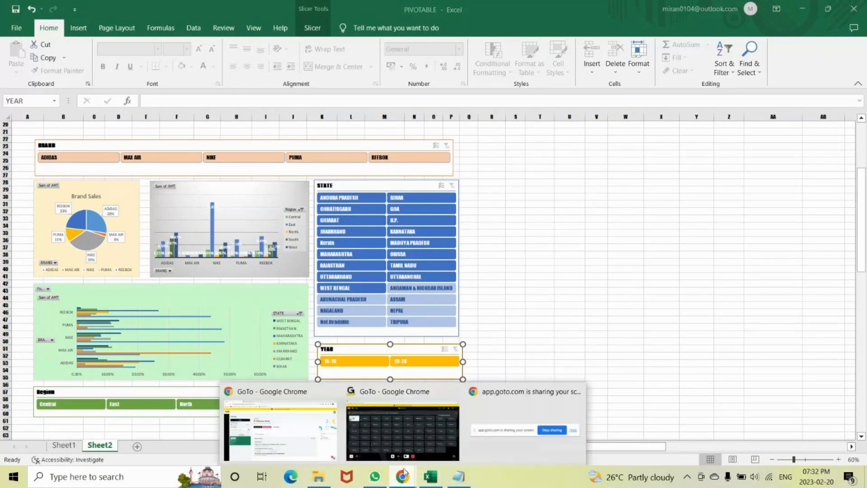
click(363, 439)
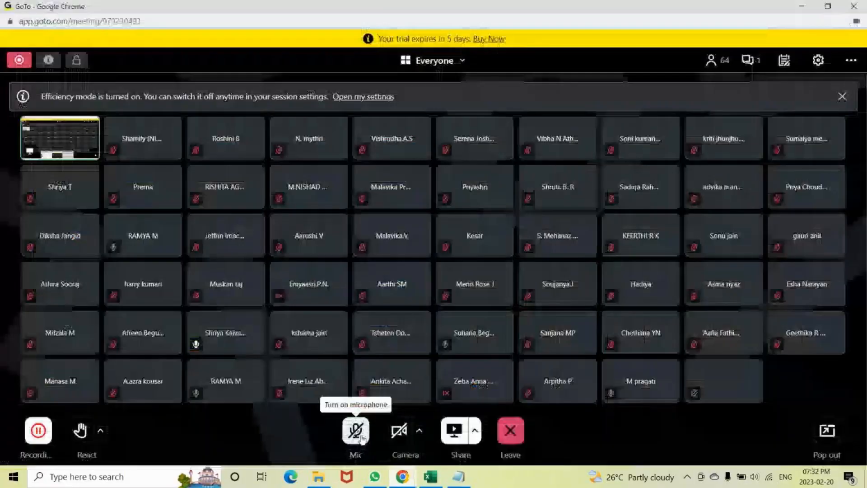
click(803, 7)
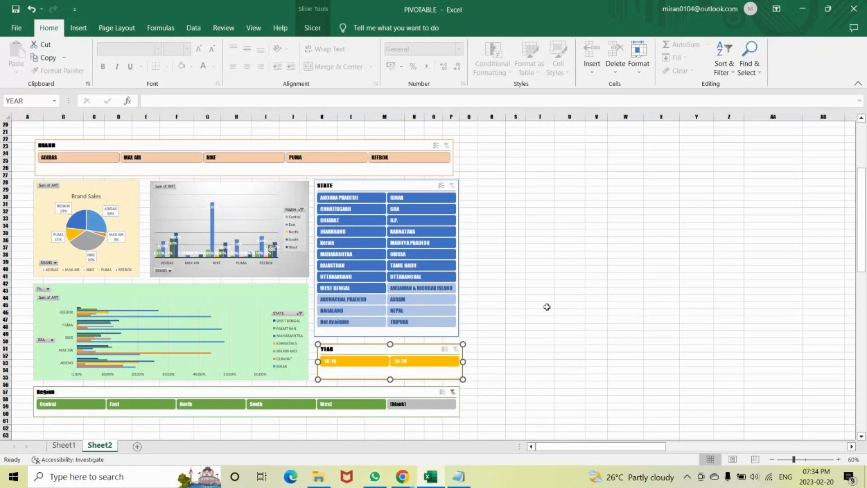
mouse_move(402, 476)
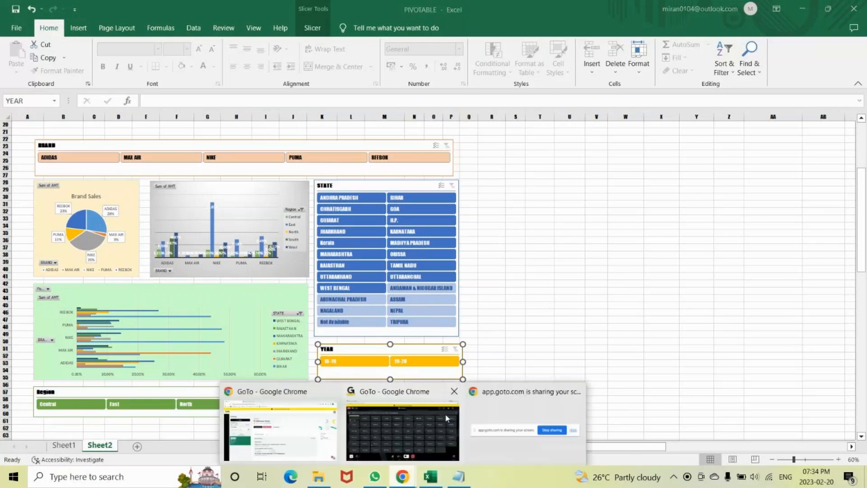
click(445, 413)
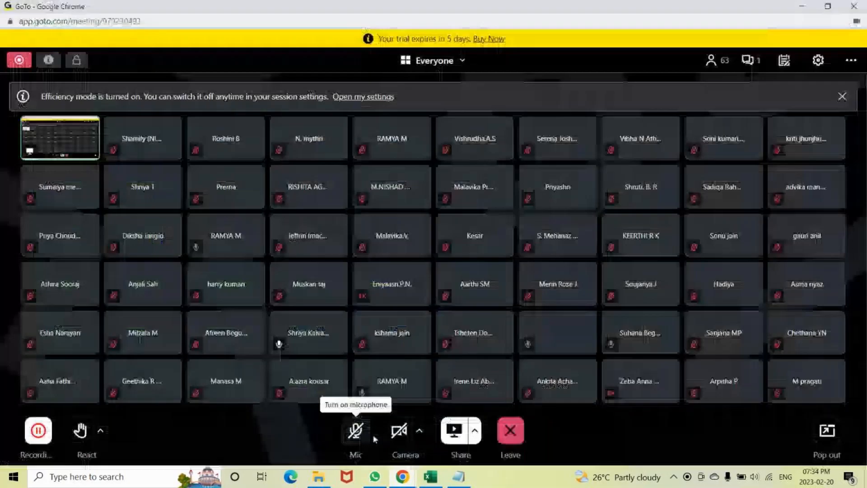
click(802, 6)
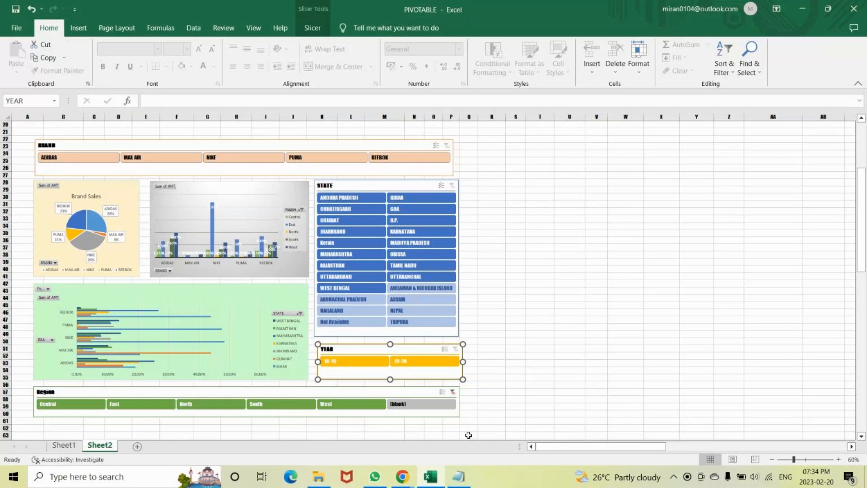
click(402, 476)
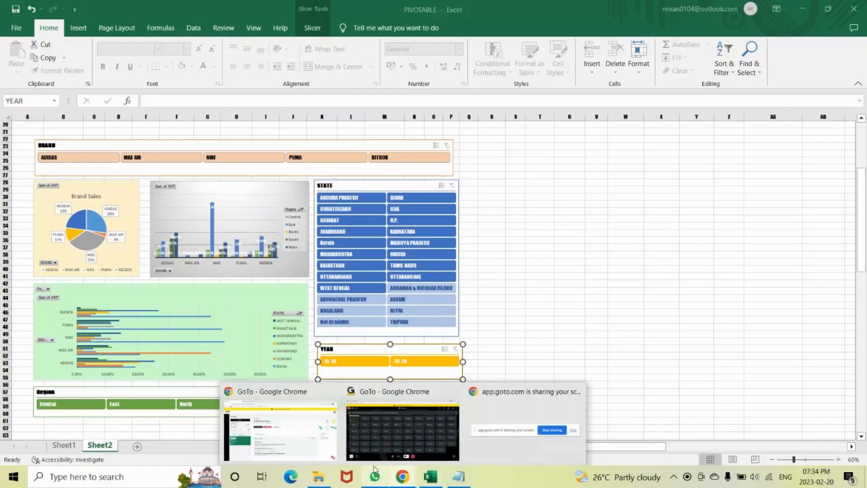
click(381, 454)
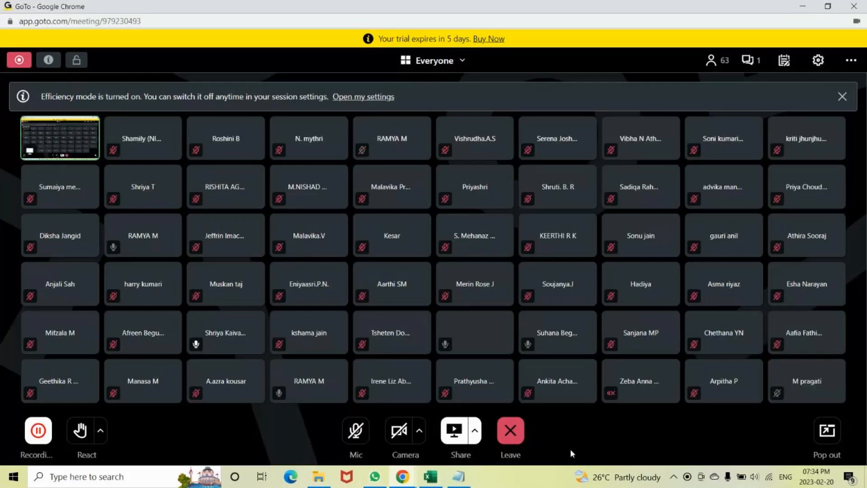
click(431, 477)
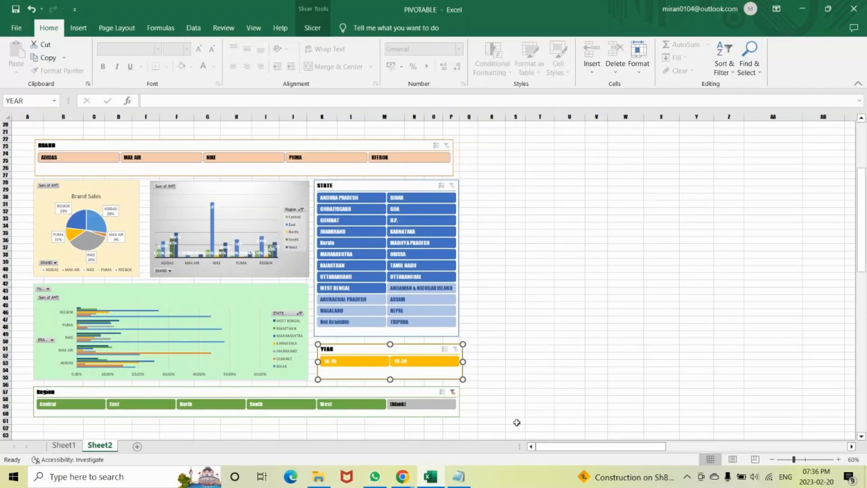
mouse_move(402, 476)
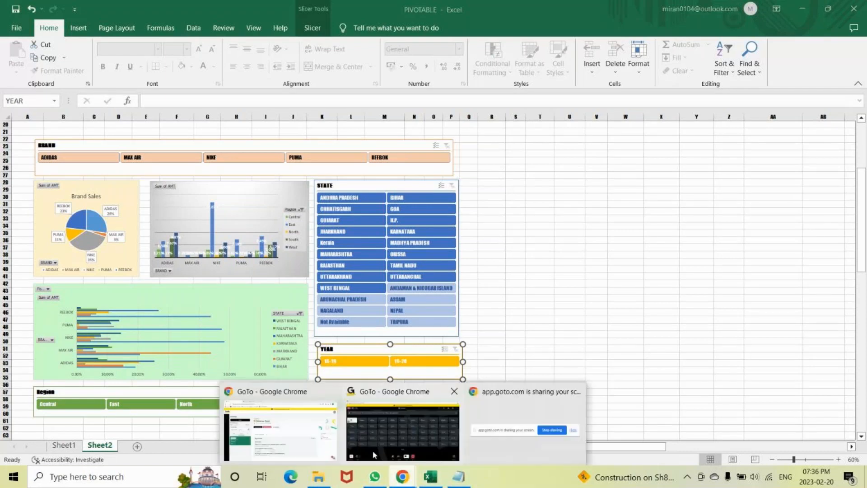
click(373, 454)
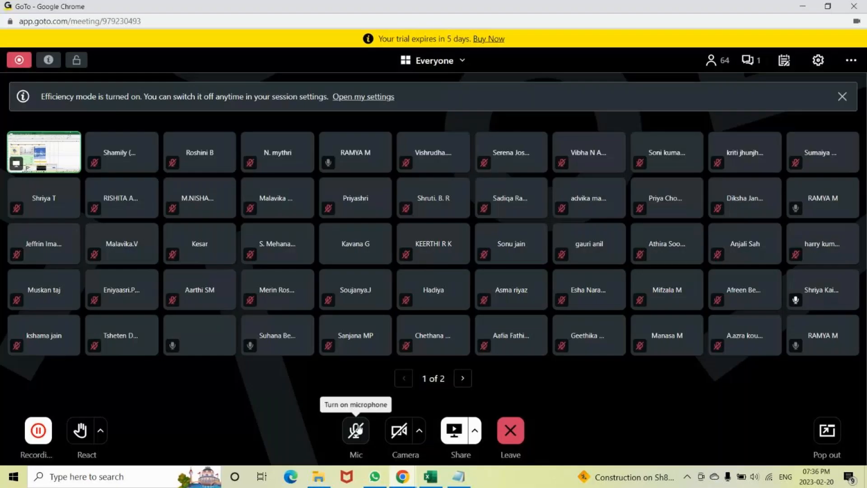
click(458, 476)
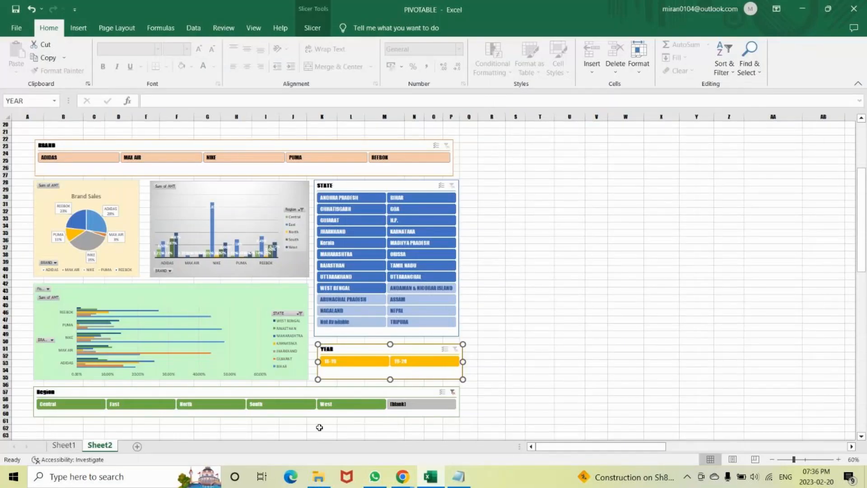
Step: Draw a rounded rectangle about 24.73 cm high and 36.02 cm wide over the whole dashboard on Sheet2
click(79, 30)
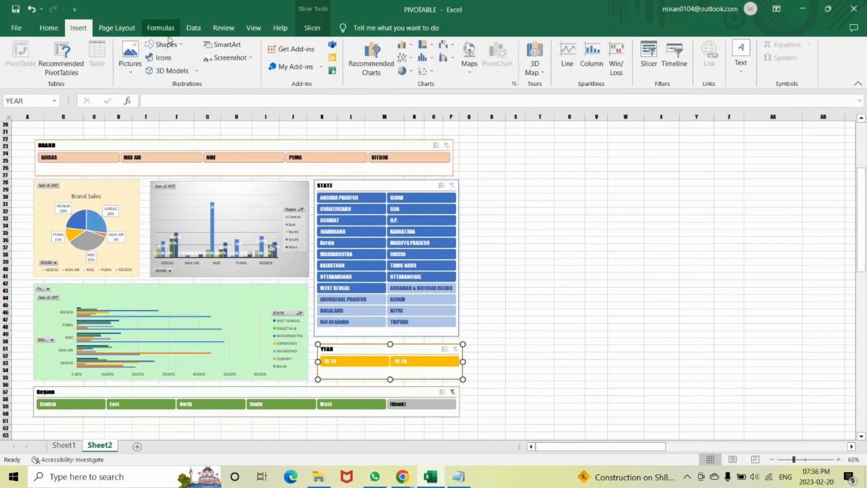
click(173, 46)
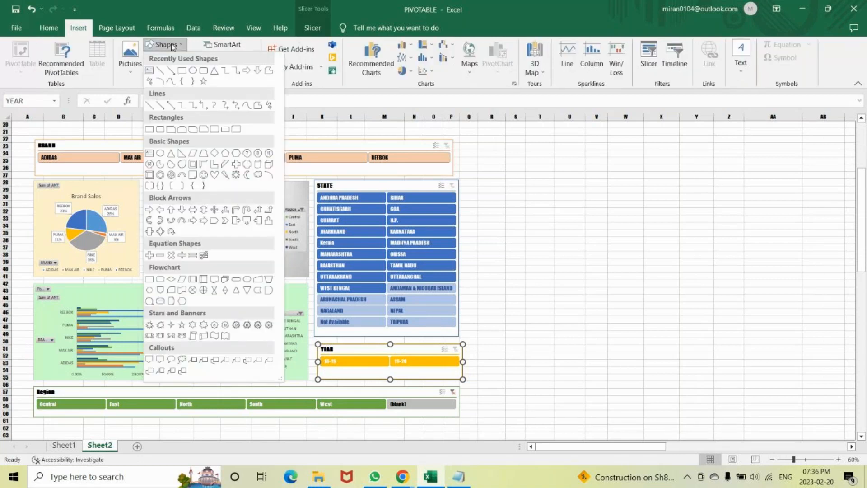
click(203, 72)
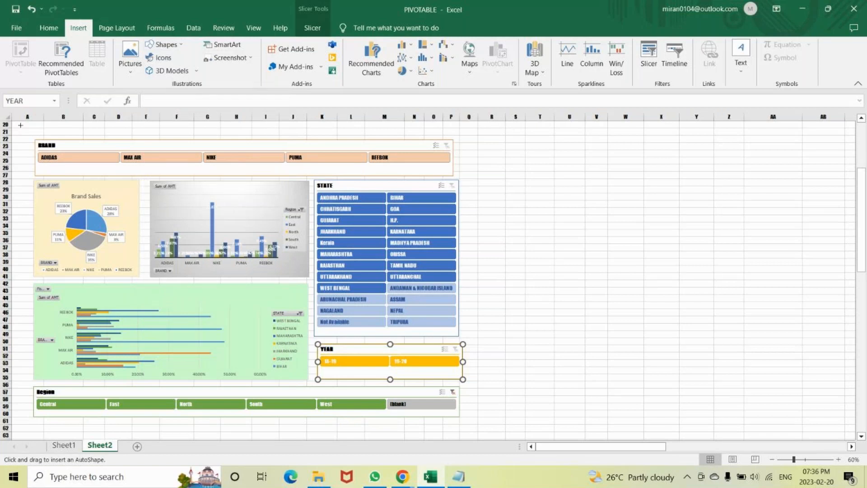
drag(20, 125, 476, 386)
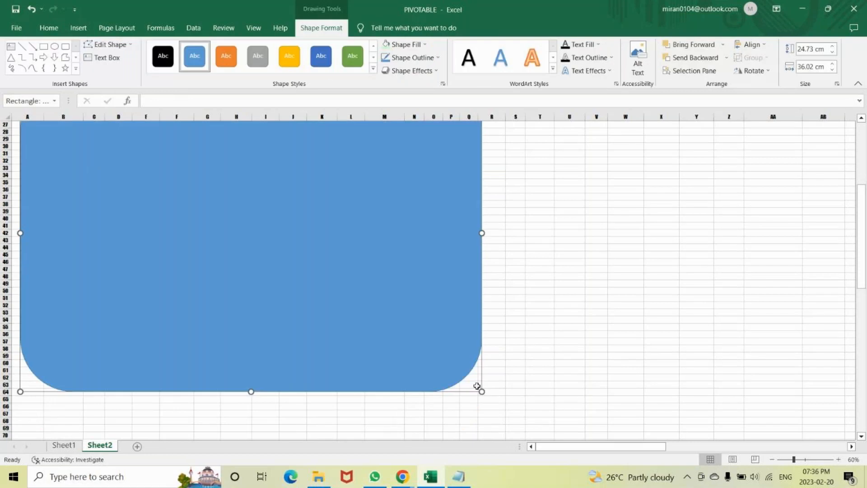
Step: Reduce the corner rounding of the large blue rectangle so its corners are only slightly curved
scroll(447, 355, up, 2)
scroll(207, 226, up, 1)
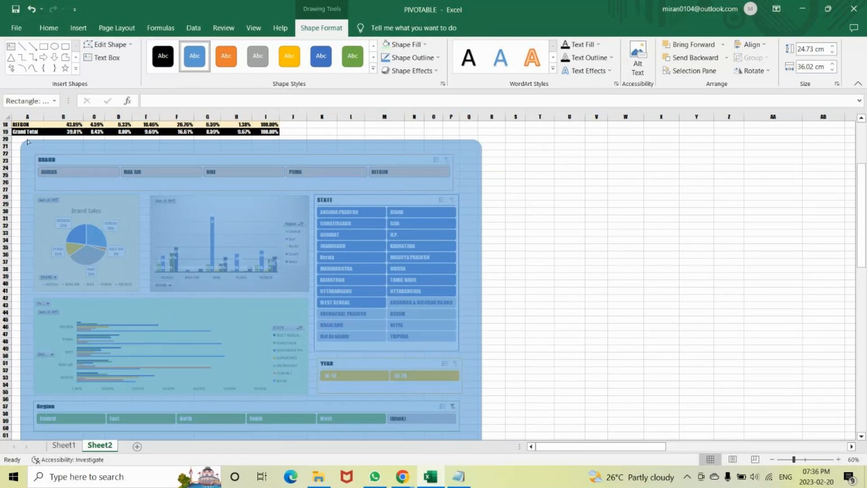
drag(27, 141, 29, 140)
scroll(180, 239, down, 3)
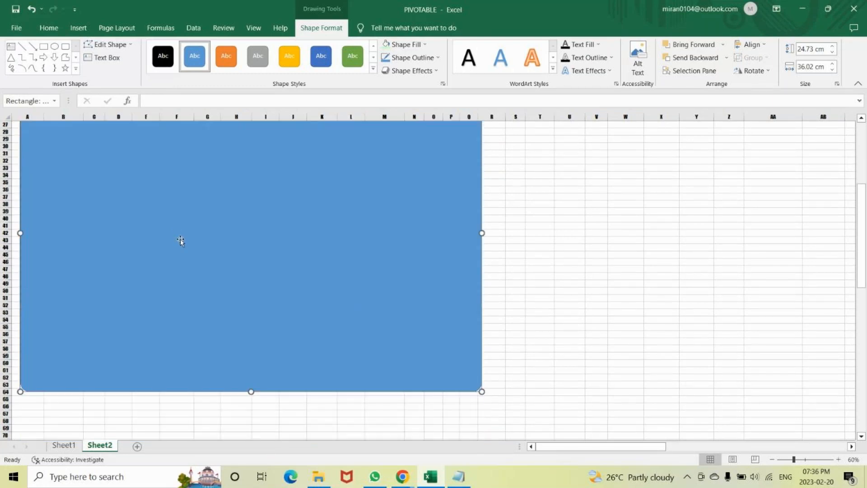
scroll(180, 239, up, 3)
scroll(180, 239, up, 1)
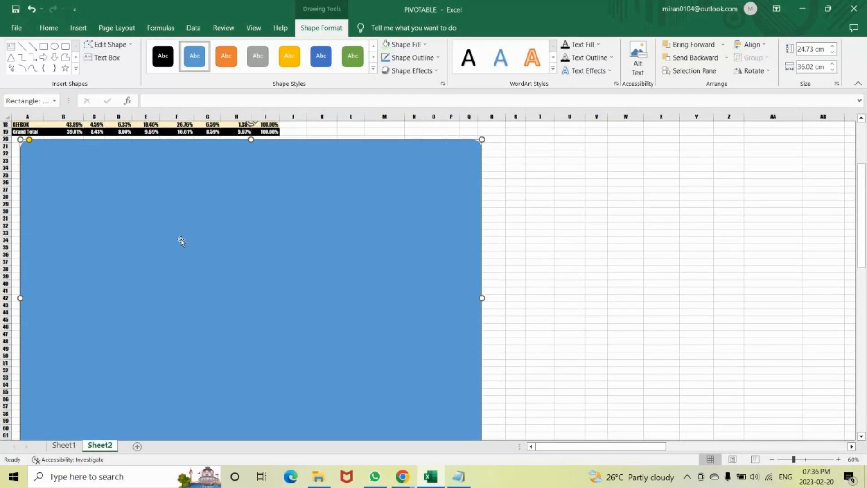
scroll(184, 238, down, 2)
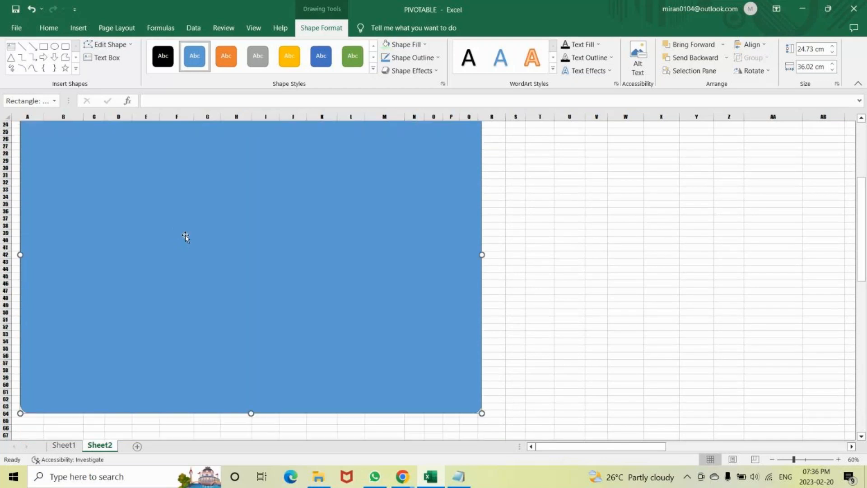
scroll(185, 236, up, 2)
scroll(185, 235, down, 1)
Step: Send the blue rectangle backward until it lies behind all the charts and slicers, with the sheet zoomed to 50%
click(772, 459)
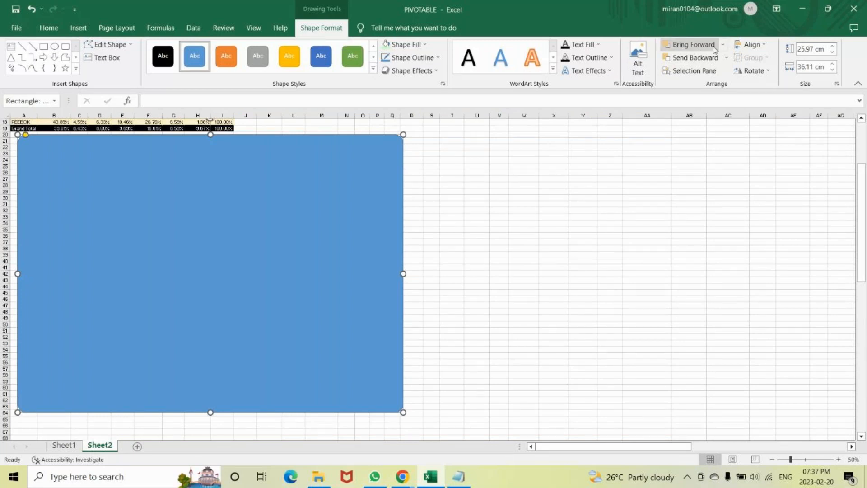
click(696, 58)
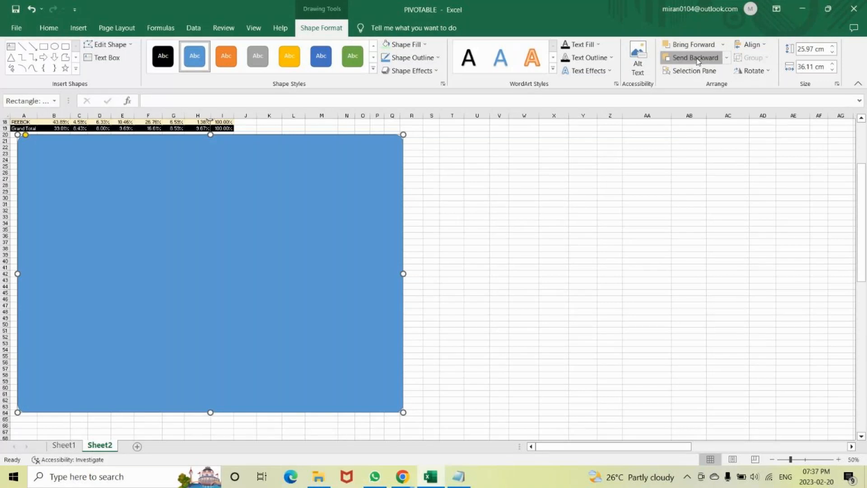
click(697, 60)
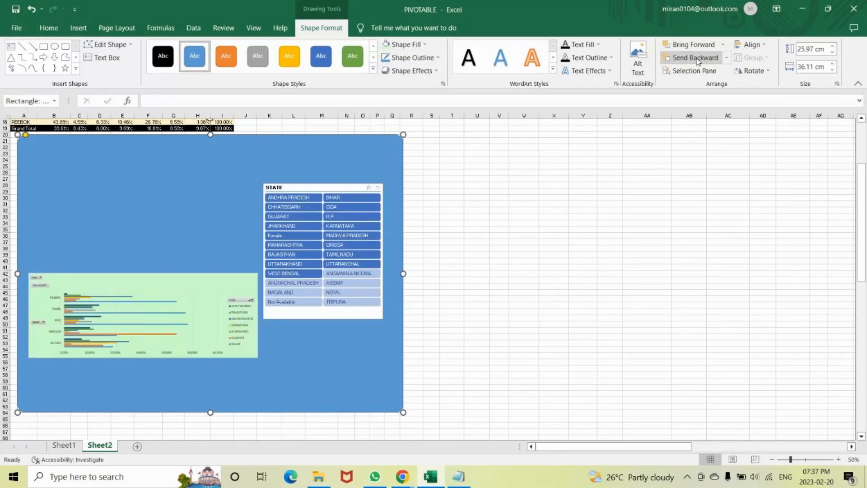
click(698, 60)
click(697, 60)
click(698, 60)
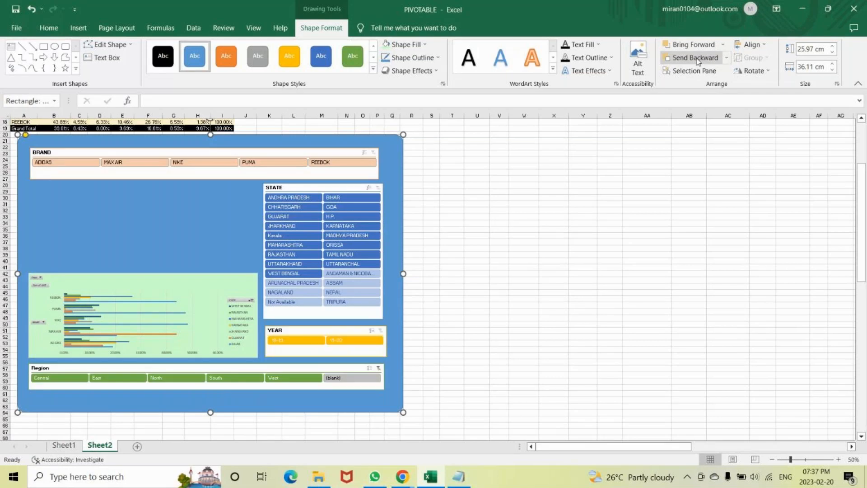
click(699, 62)
click(698, 62)
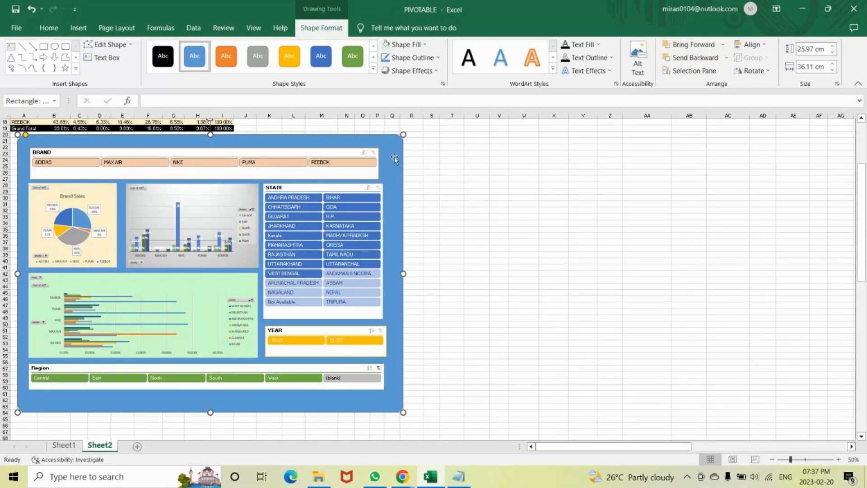
Step: Try to widen the BRAND slicer toward the right edge of the background rectangle
click(351, 152)
drag(378, 163, 386, 163)
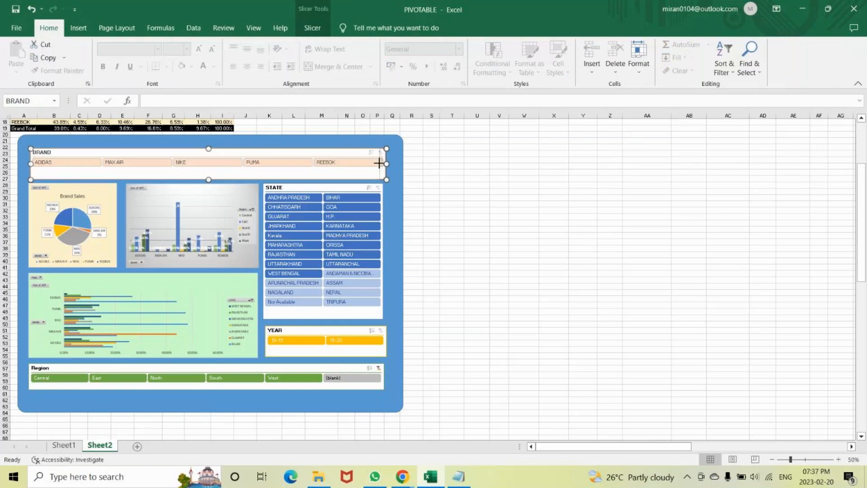
drag(378, 163, 373, 164)
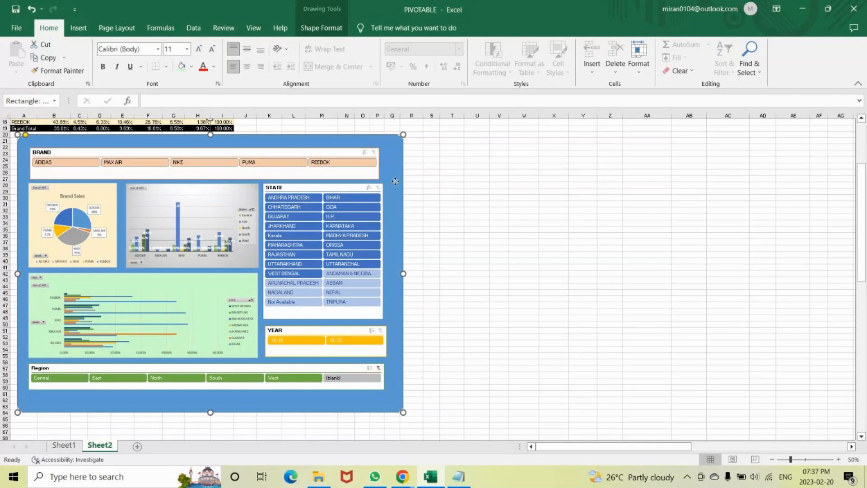
Step: Apply the solid black shape style to the background rectangle
click(321, 27)
click(163, 57)
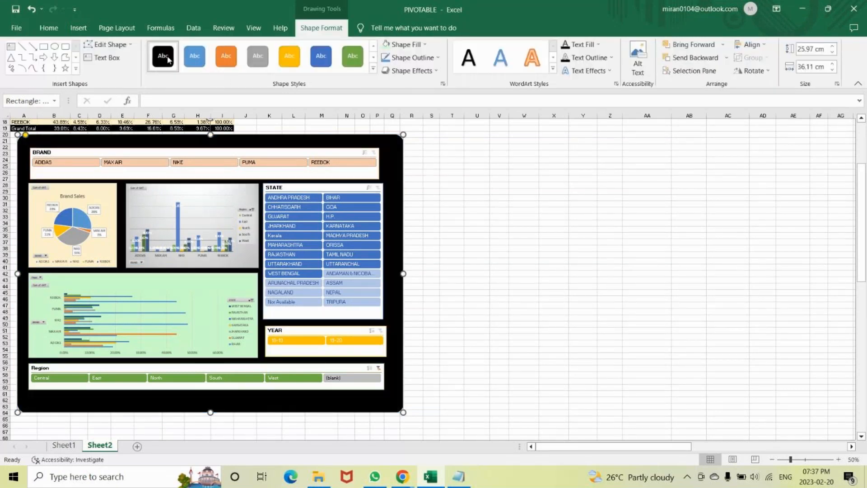
Step: Nudge the column chart slightly left and widen the BRAND slicer to line up with the STATE slicer's right edge
click(194, 187)
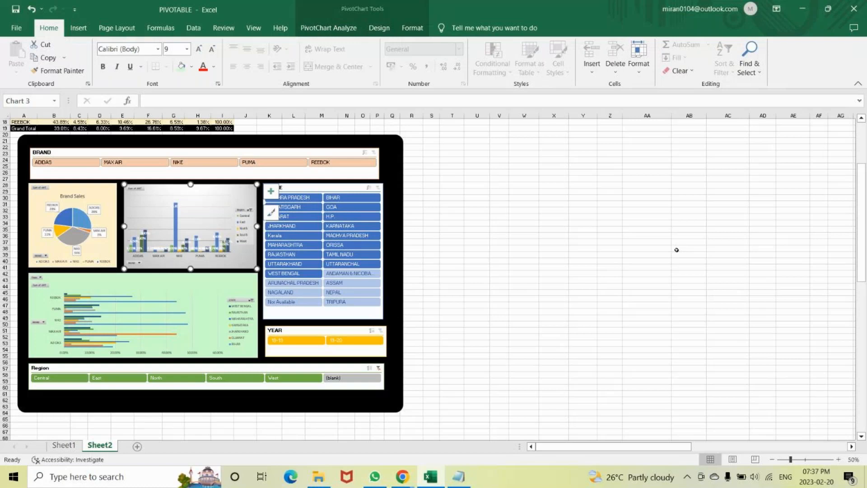
click(380, 164)
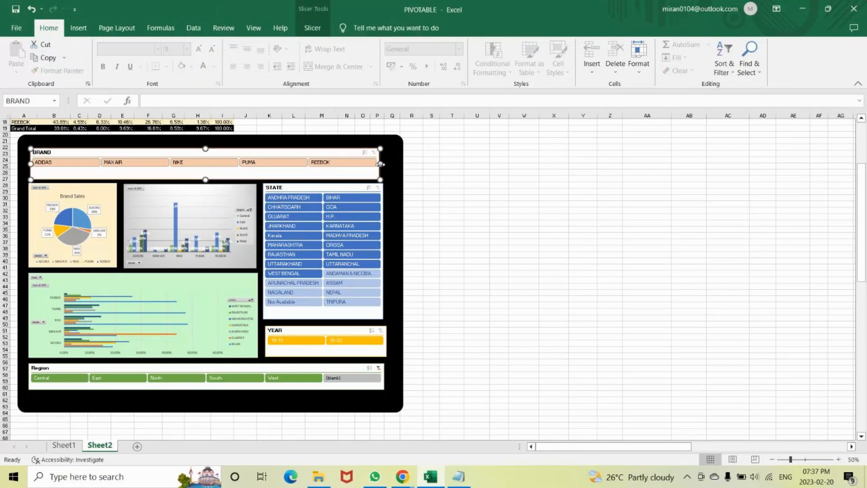
drag(381, 164, 384, 164)
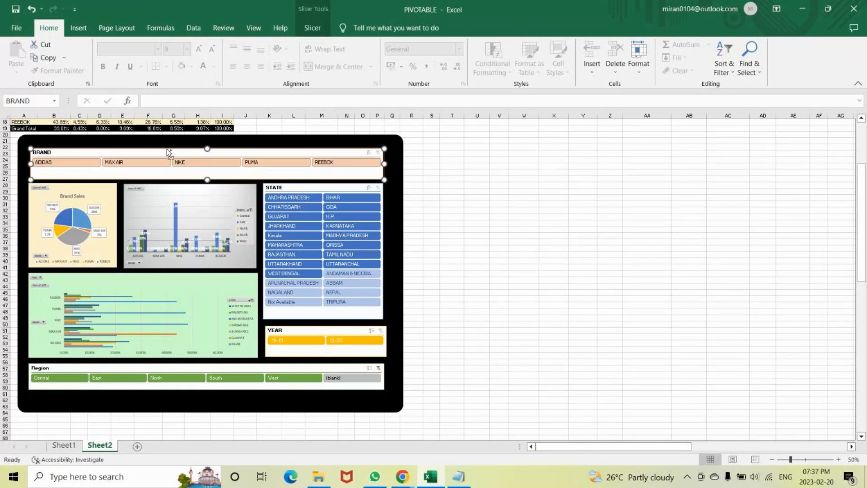
Step: Group the BRAND, STATE, YEAR and Region slicers, the three charts and the black background rectangle into one object
ctrl+click(94, 192)
ctrl+click(193, 195)
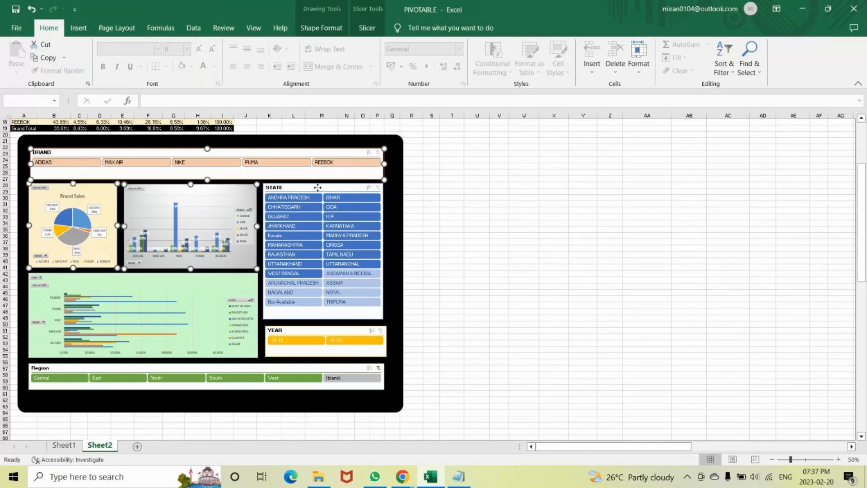
ctrl+click(317, 187)
ctrl+click(179, 282)
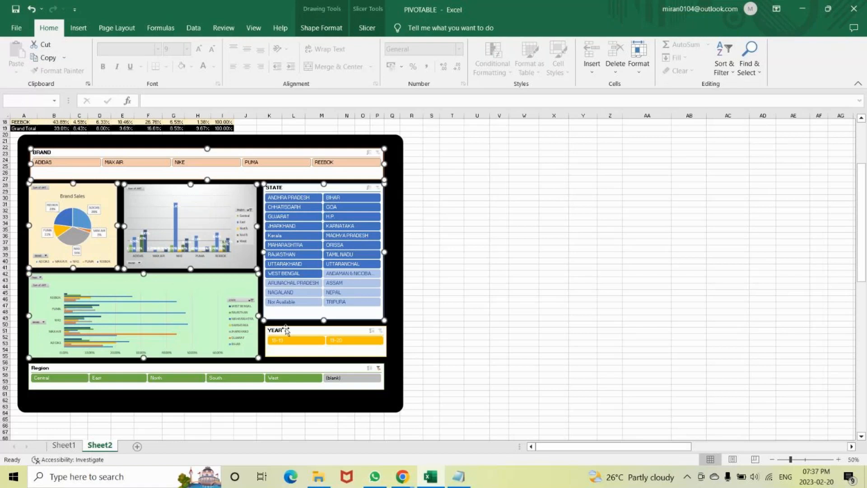
ctrl+click(286, 331)
ctrl+click(153, 368)
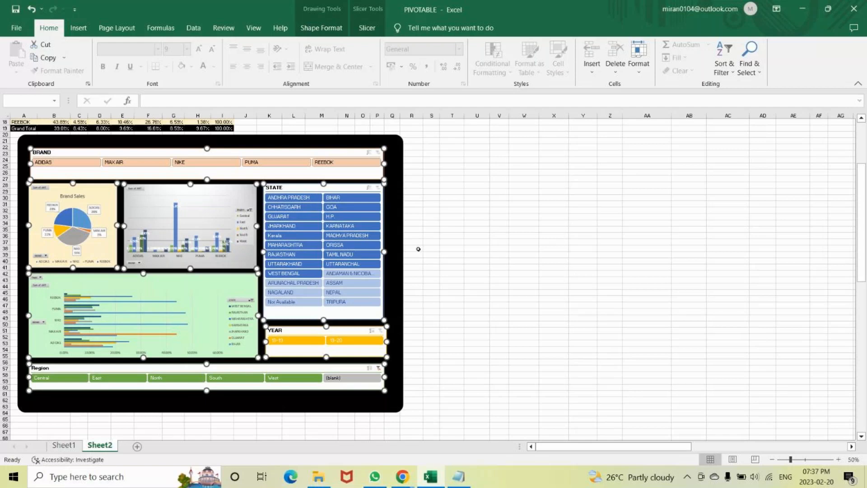
ctrl+click(394, 263)
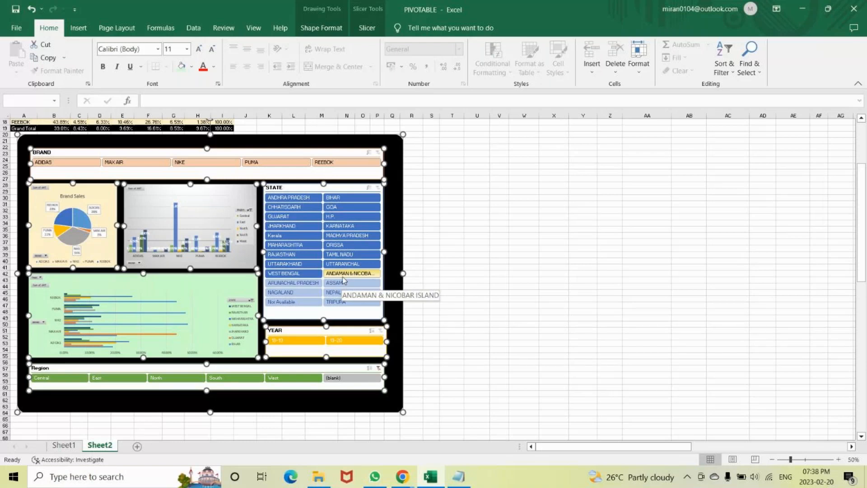
click(332, 31)
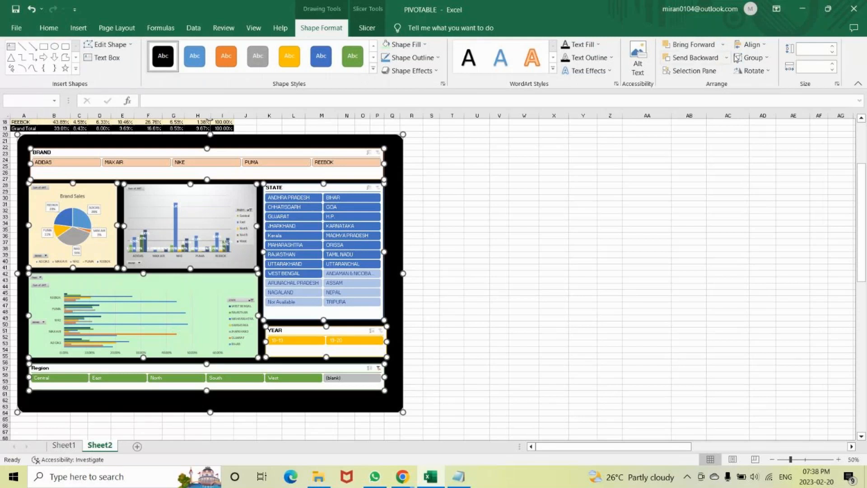
click(768, 58)
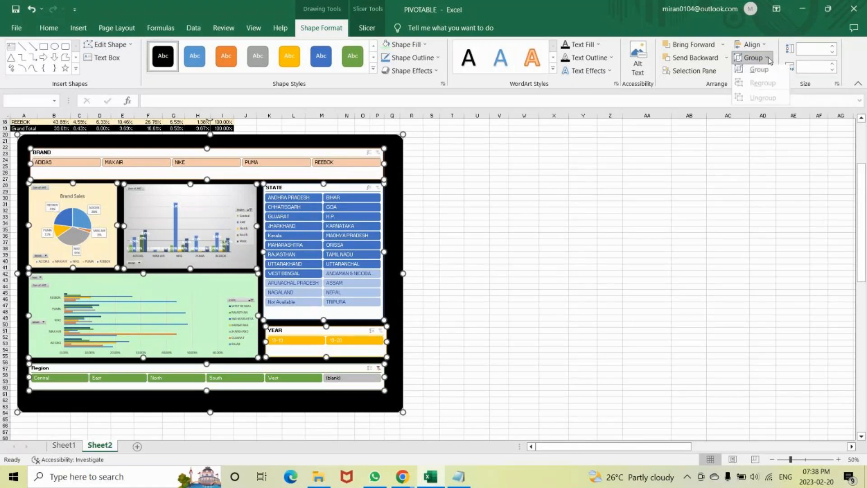
click(766, 71)
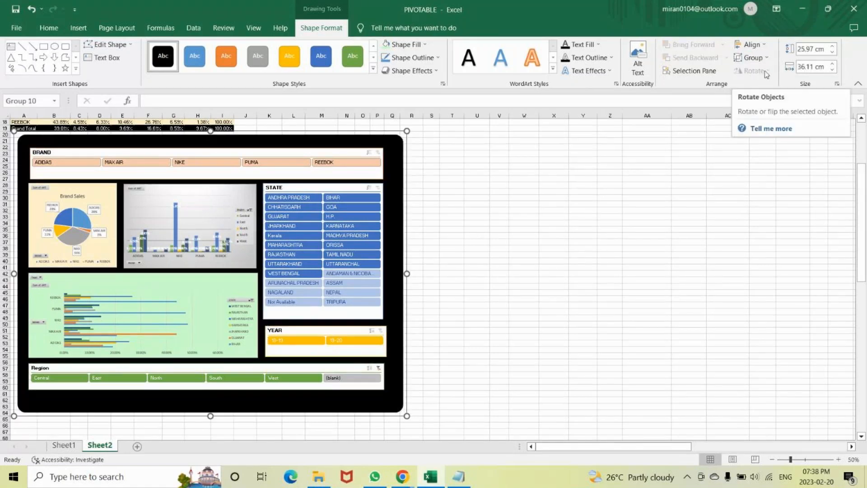
Step: Move the grouped dashboard slightly down and right, and ungroup it into separate objects
drag(274, 140, 332, 155)
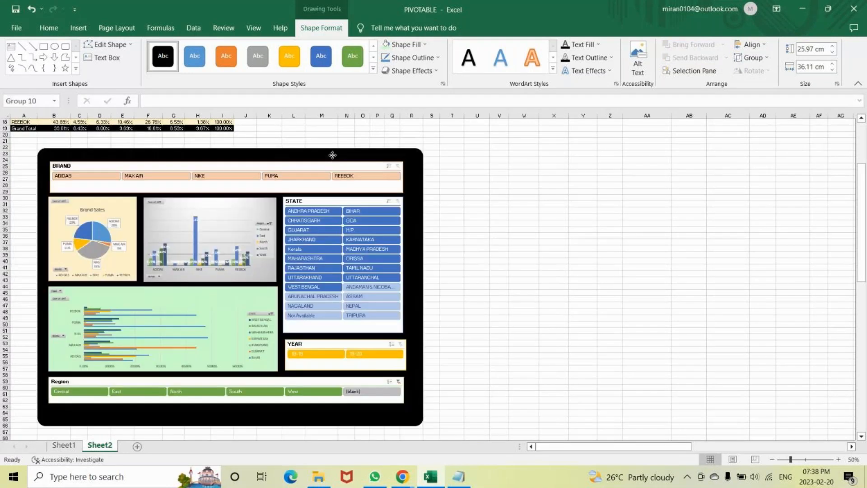
click(768, 59)
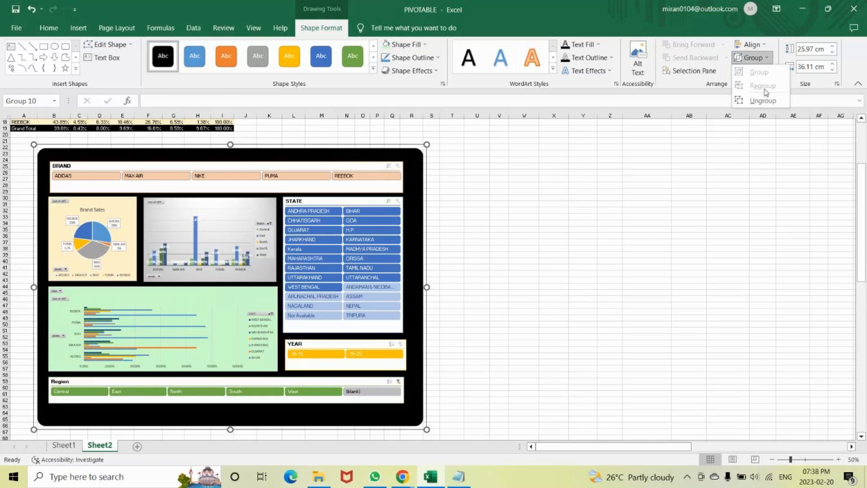
click(763, 100)
click(514, 167)
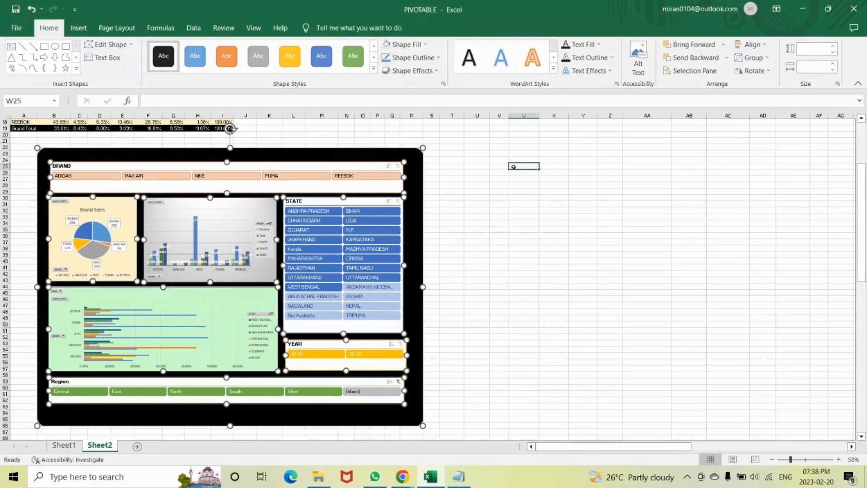
Step: Shift the BRAND slicer slightly up and left, nudge the black rectangle up a little, and clear the selection
mouse_move(352, 168)
mouse_down()
mouse_move(324, 159)
mouse_move(343, 163)
mouse_up()
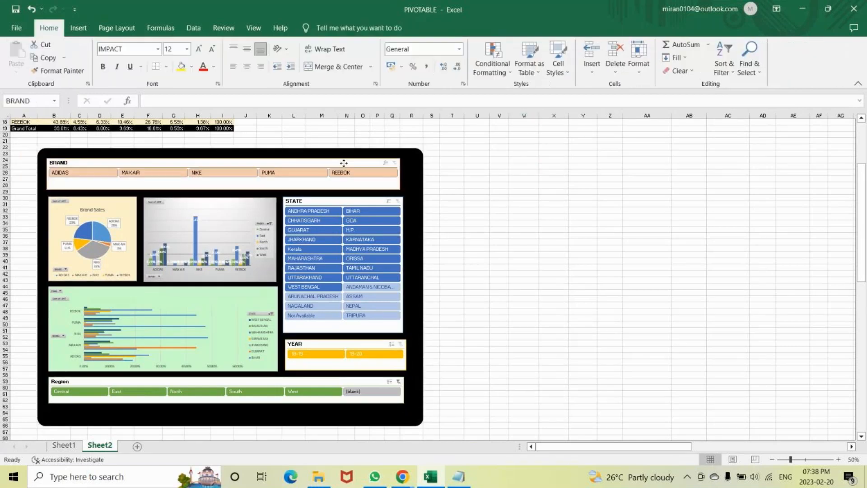
mouse_move(417, 187)
mouse_down()
mouse_move(437, 188)
mouse_move(410, 188)
mouse_move(417, 185)
mouse_up()
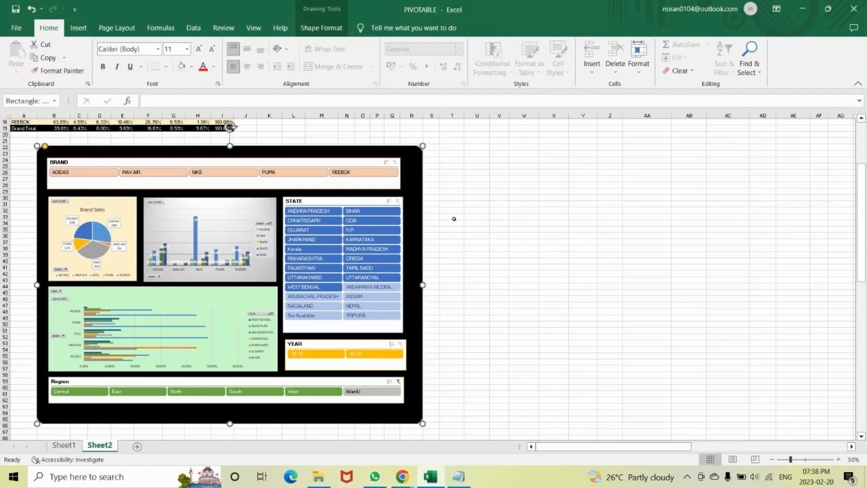
key(Escape)
Step: Group the black background rectangle, the BRAND, STATE, YEAR and Region slicers and the three charts into one object
click(414, 171)
ctrl+click(222, 161)
ctrl+click(126, 210)
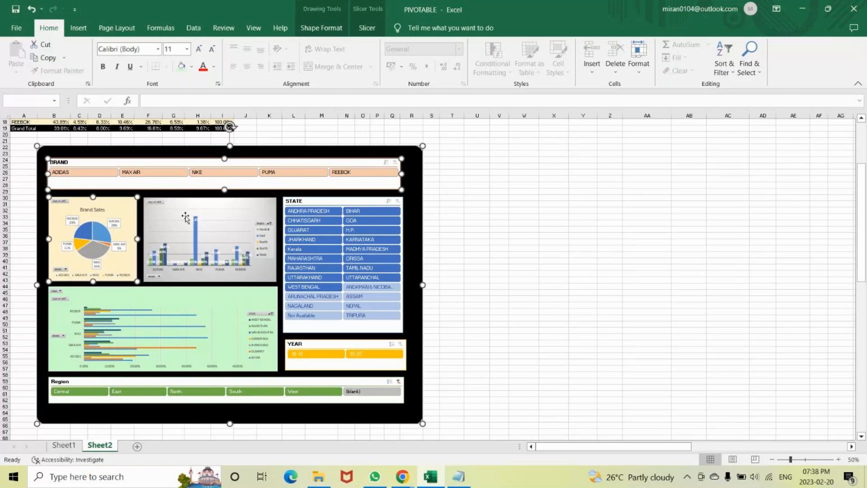
ctrl+click(185, 217)
ctrl+click(310, 203)
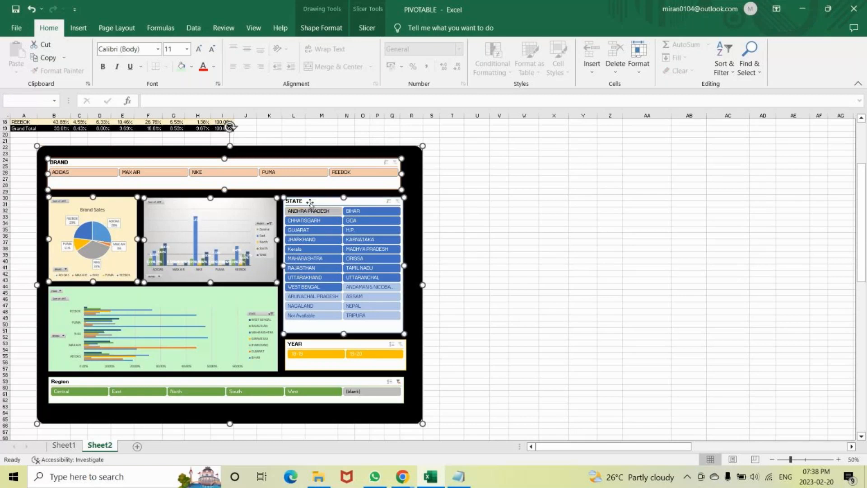
ctrl+click(205, 300)
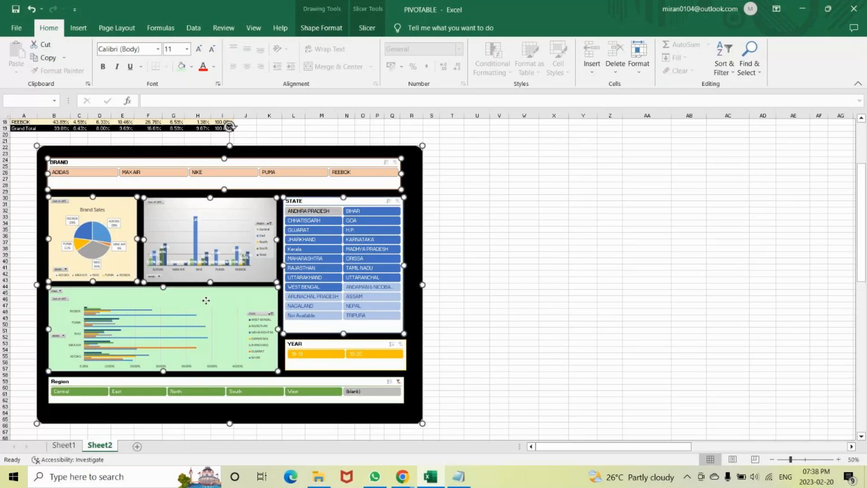
ctrl+click(309, 363)
ctrl+click(302, 383)
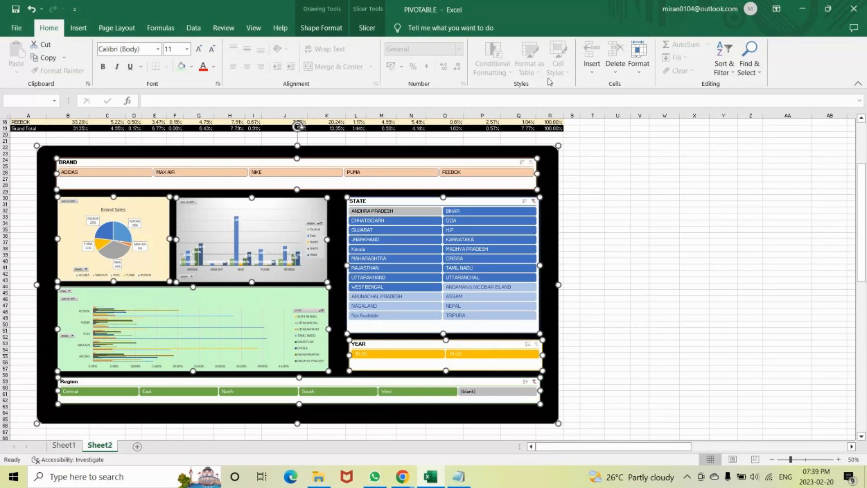
click(339, 33)
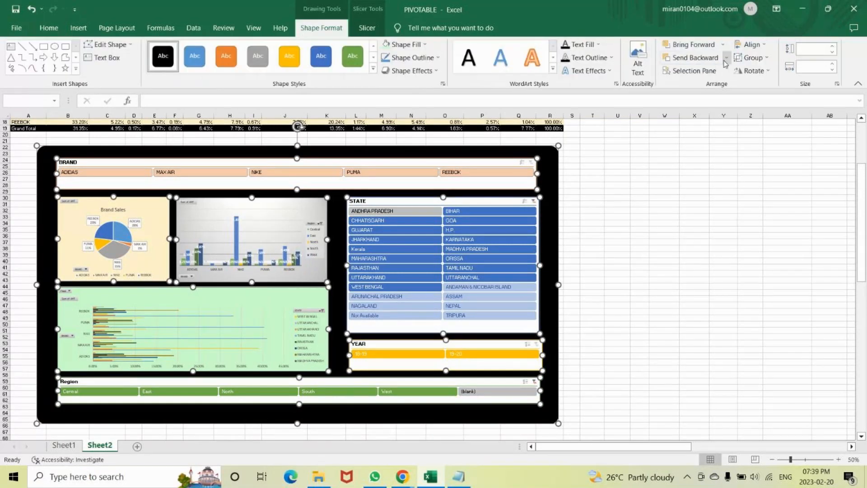
click(751, 57)
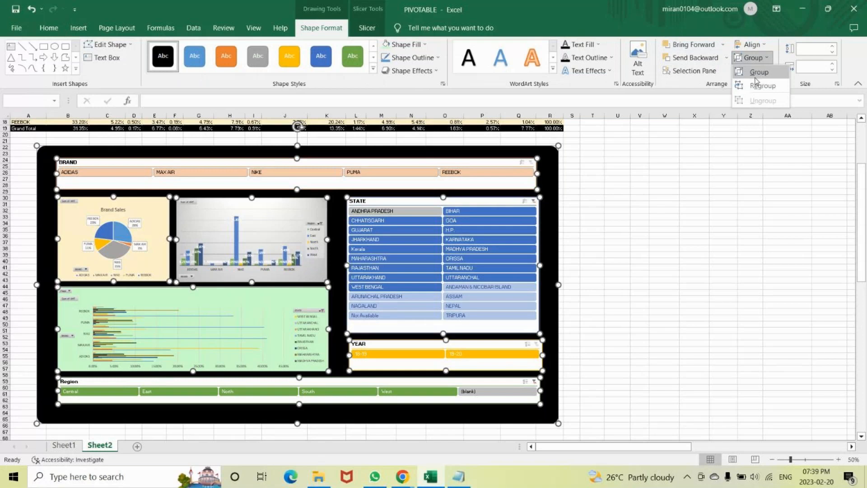
click(755, 77)
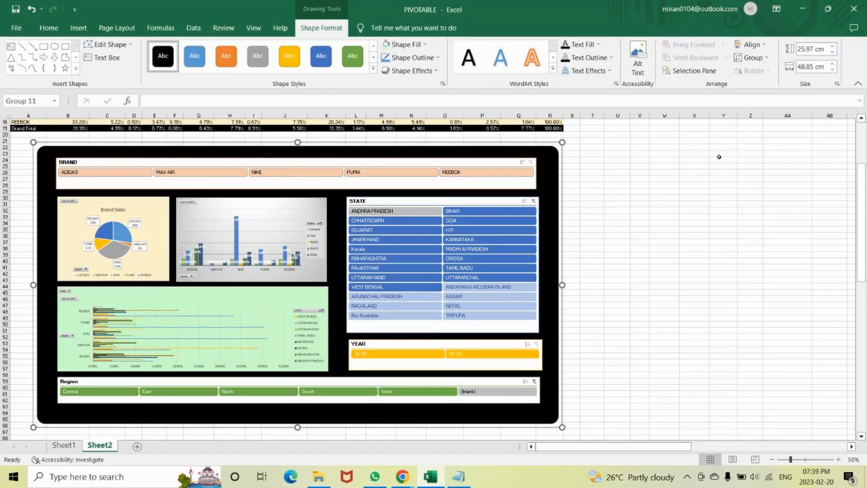
Step: Test the STATE slicer by filtering to single states such as ANDHRA PRADESH, MADHYA PRADESH and UTTARANCHAL
click(380, 211)
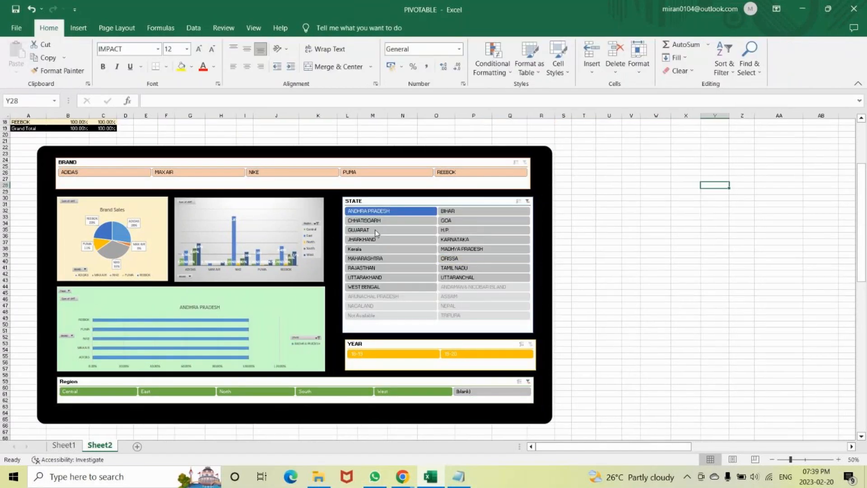
click(397, 275)
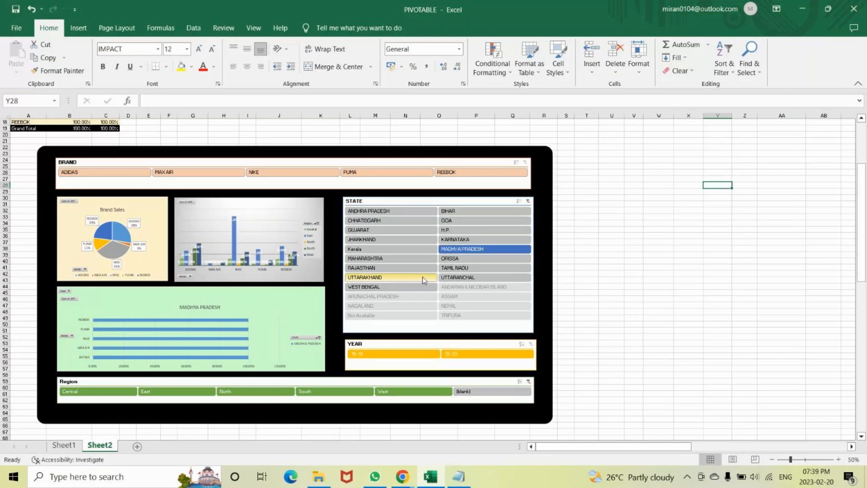
click(469, 279)
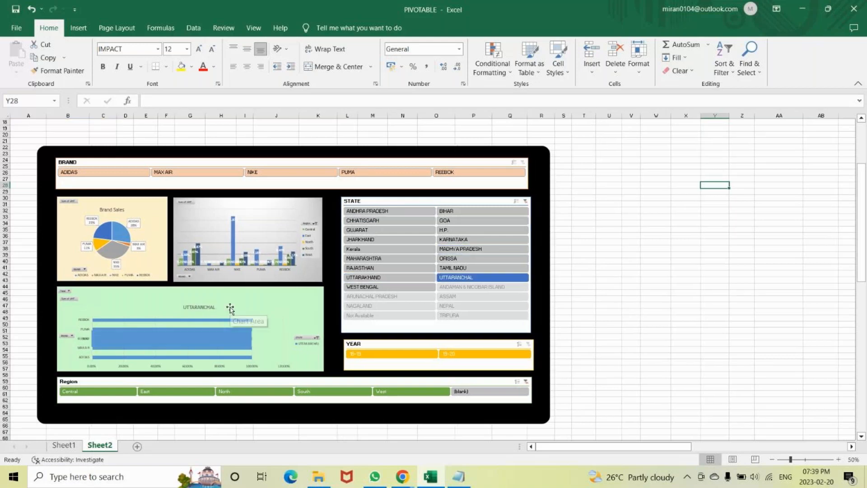
Step: Connect the STATE slicer to PivotTable1, PivotTable2 and PivotTable3 in addition to PivotTable4
click(374, 201)
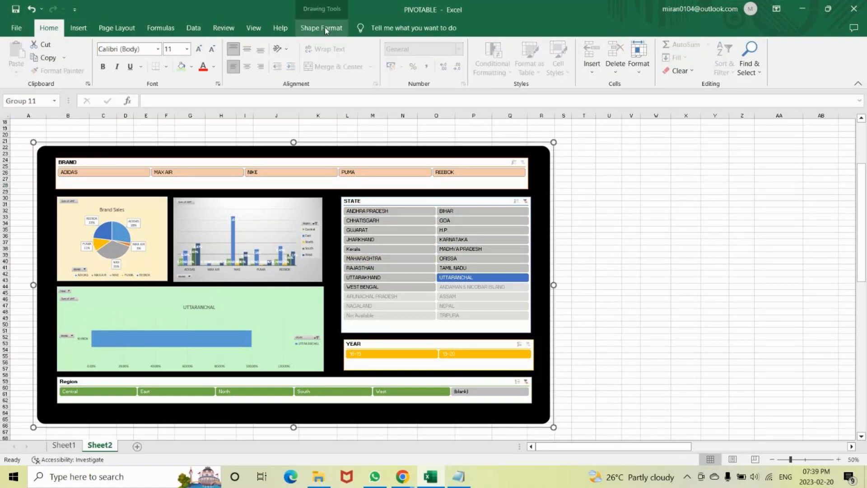
click(414, 199)
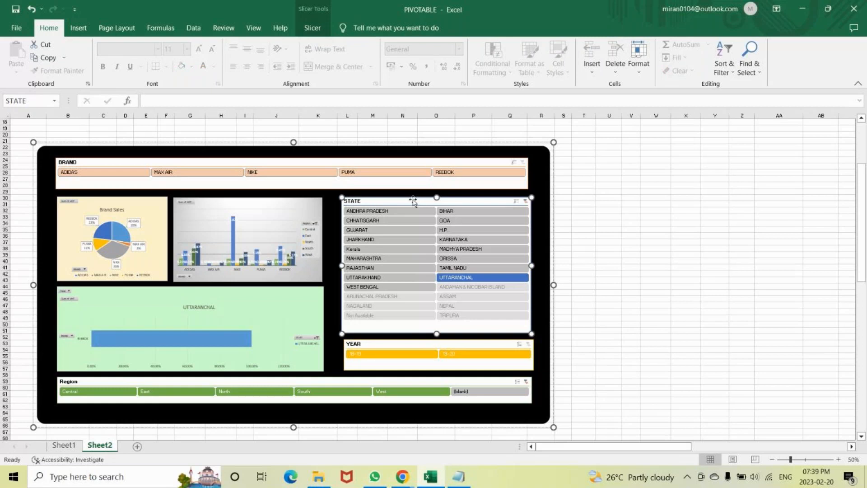
click(312, 28)
click(86, 58)
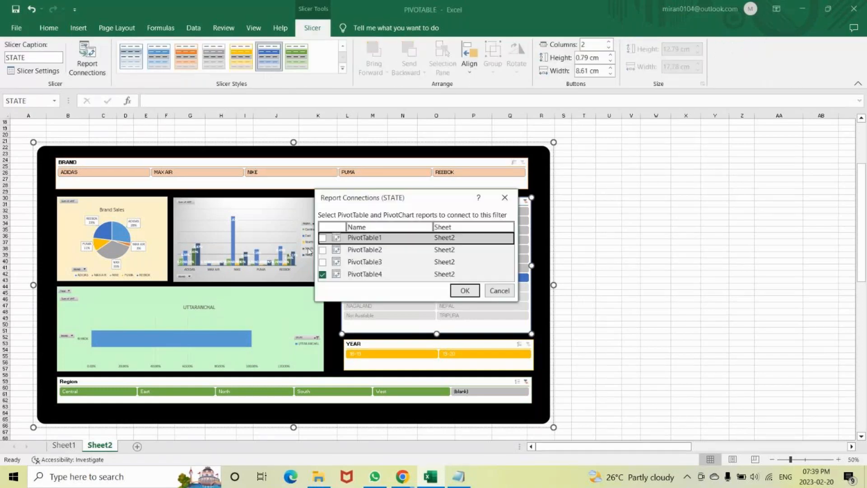
click(323, 237)
click(322, 250)
click(322, 262)
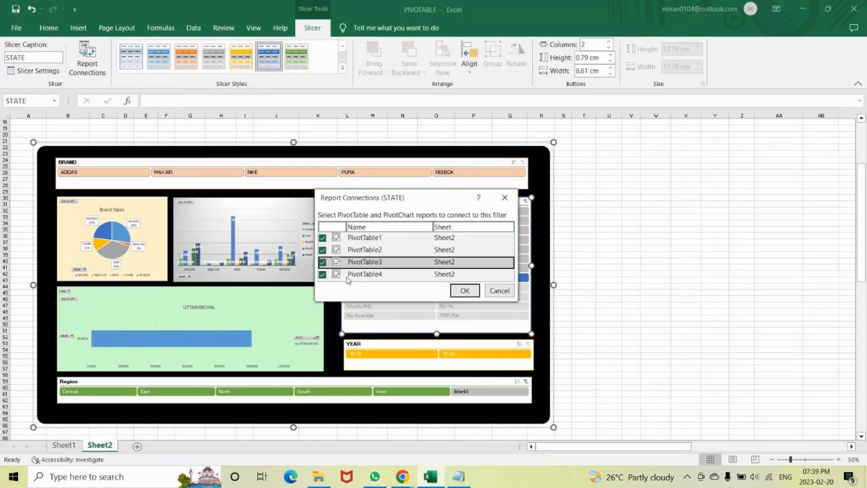
click(465, 290)
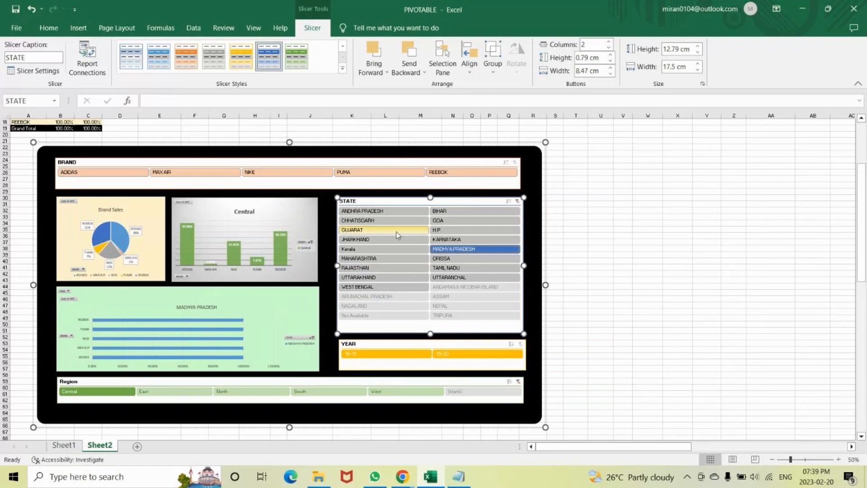
Step: Filter the STATE slicer to GUJARAT, GOA, MADHYA PRADESH, KARNATAKA, TAMIL NADU, UTTARAKHAND and Kerala together
click(397, 234)
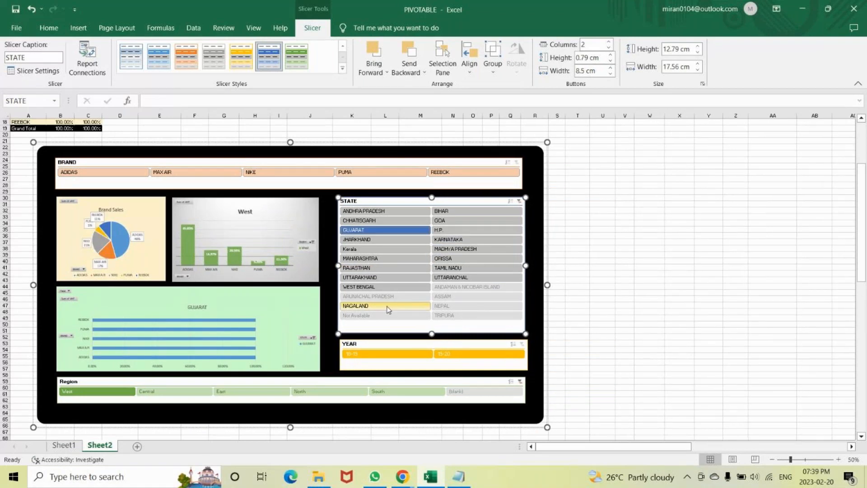
ctrl+click(455, 221)
ctrl+click(460, 252)
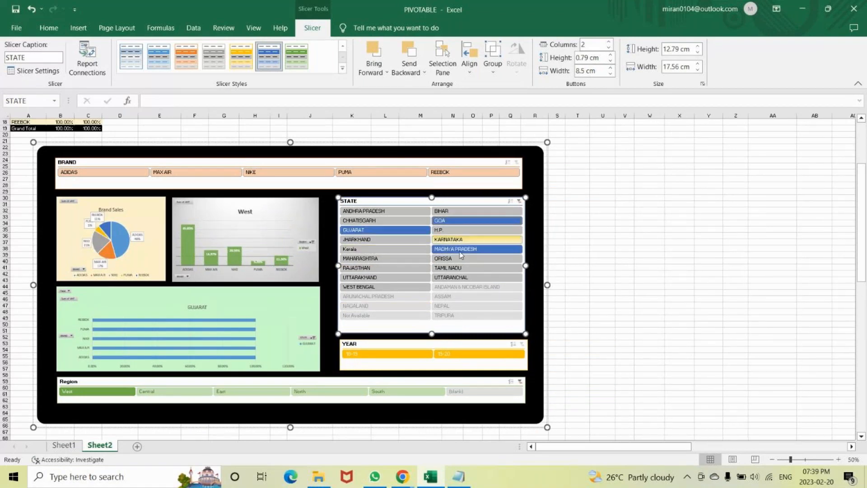
ctrl+click(460, 240)
ctrl+click(456, 268)
ctrl+click(384, 279)
ctrl+click(384, 249)
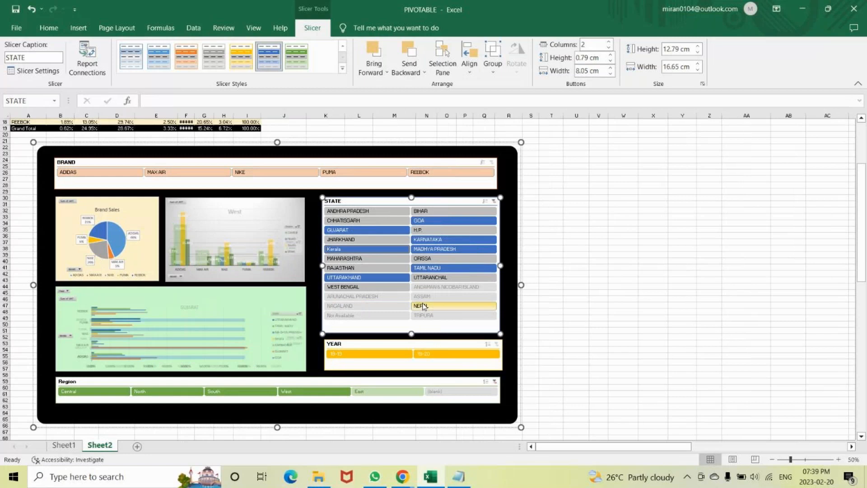
Step: Remove KARNATAKA, MADHYA PRADESH, TAMIL NADU, GOA and UTTARAKHAND from the STATE filter, keeping GUJARAT and Kerala
click(436, 240)
click(363, 230)
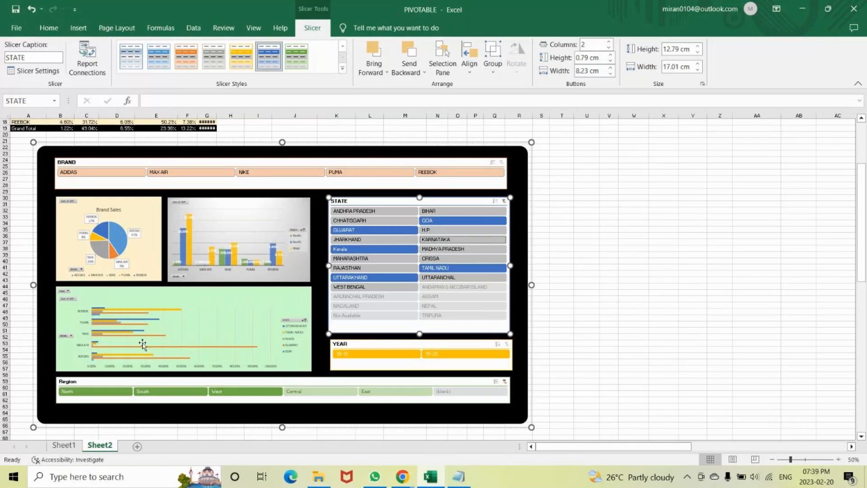
click(434, 268)
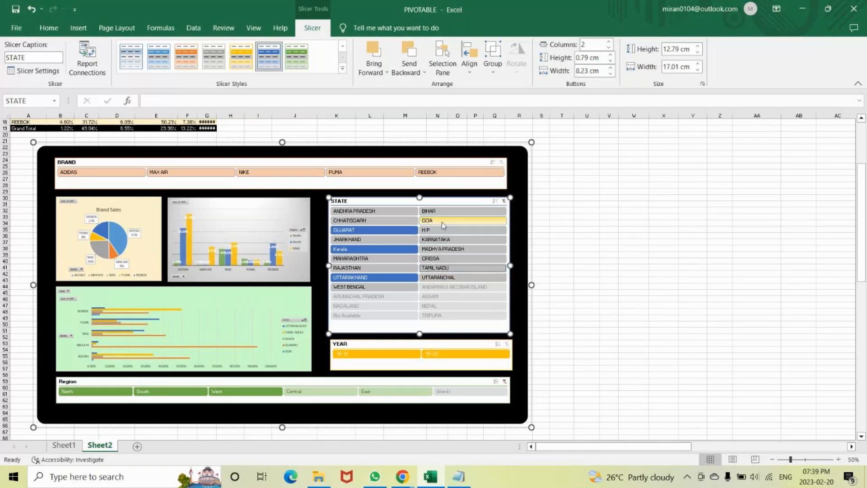
click(442, 221)
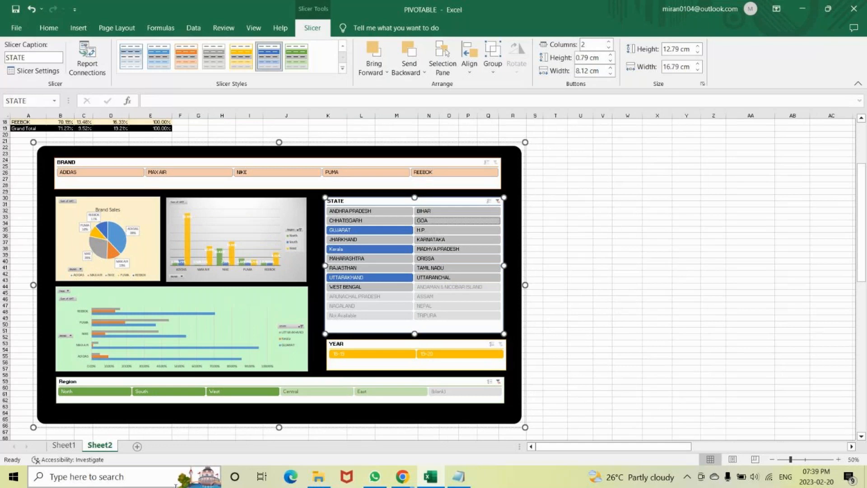
click(348, 278)
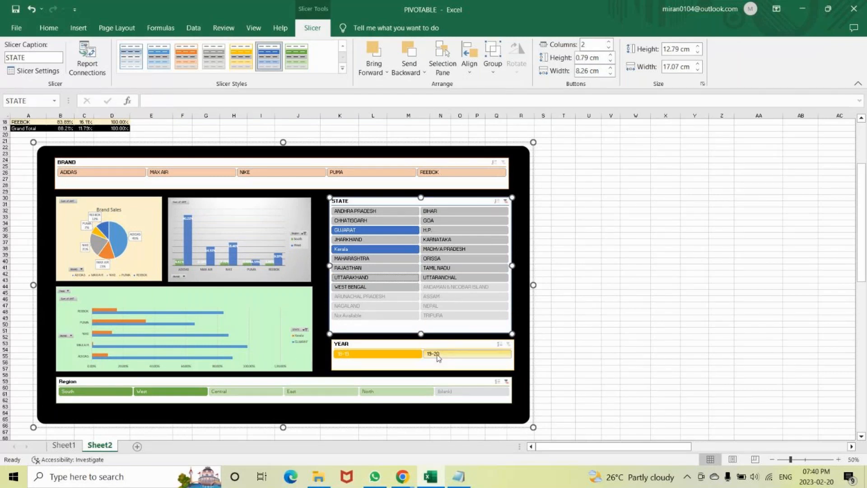
Step: Exclude 19-20 in the YEAR slicer and exclude ADIDAS, MAX AIR and NIKE in the BRAND slicer
click(386, 353)
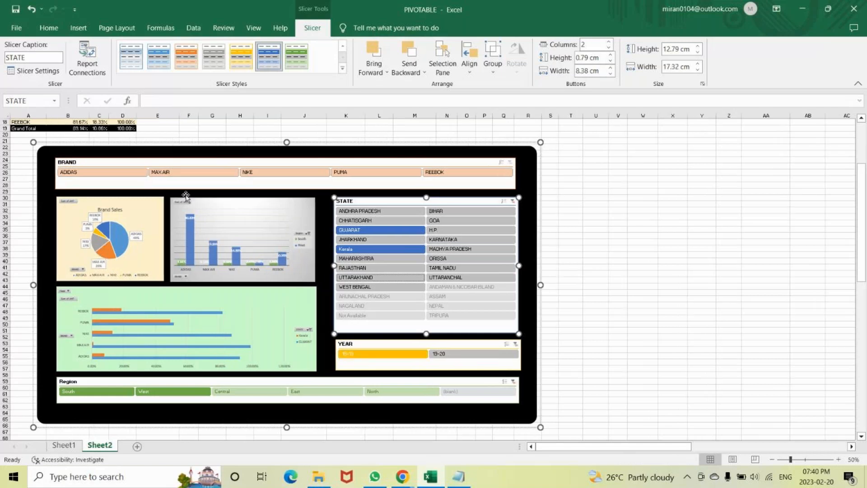
click(90, 173)
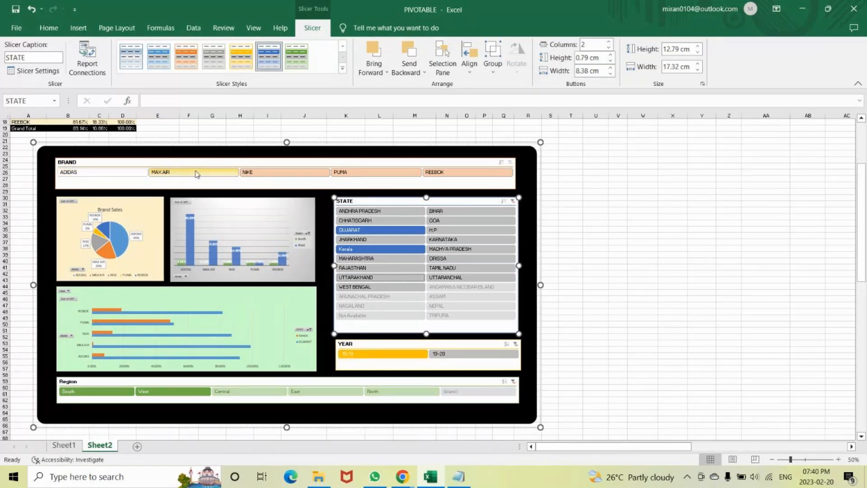
click(196, 173)
click(259, 172)
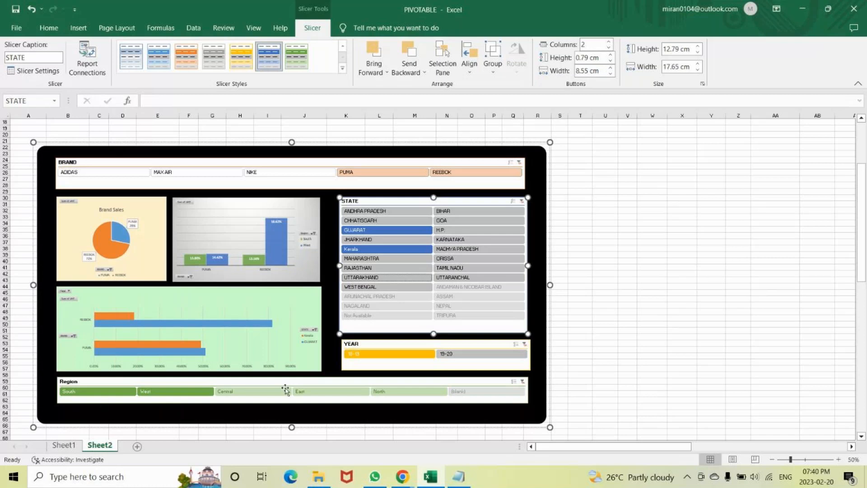
Step: Test the Region slicer by filtering to West alone, South alone, and South and West together
click(232, 391)
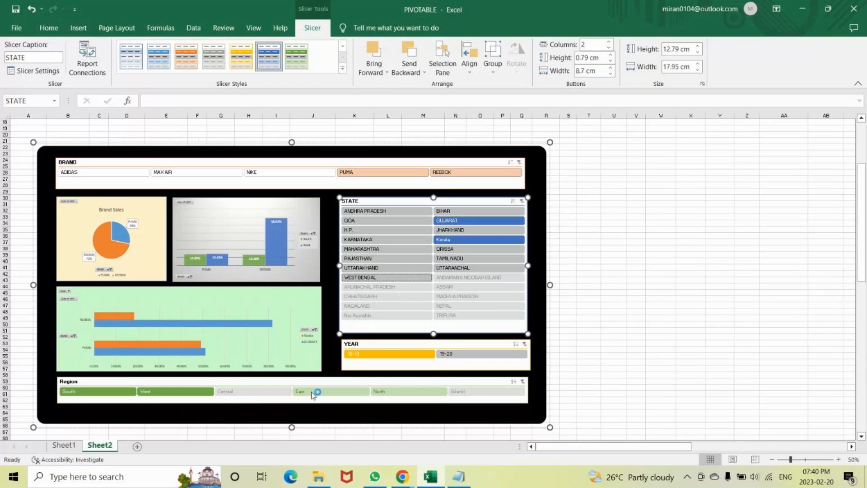
click(190, 396)
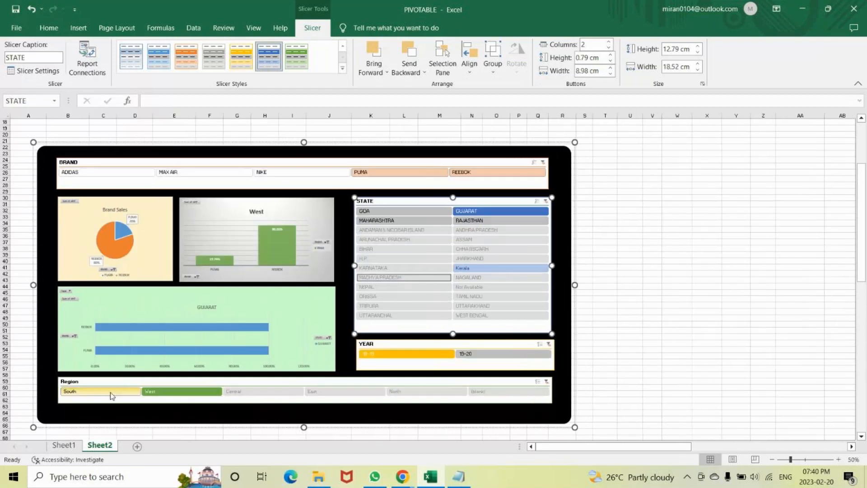
ctrl+click(88, 394)
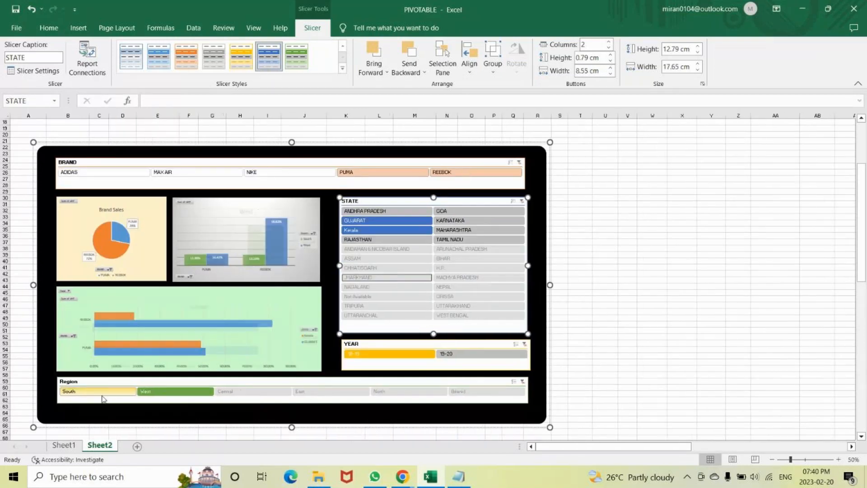
click(101, 393)
click(181, 397)
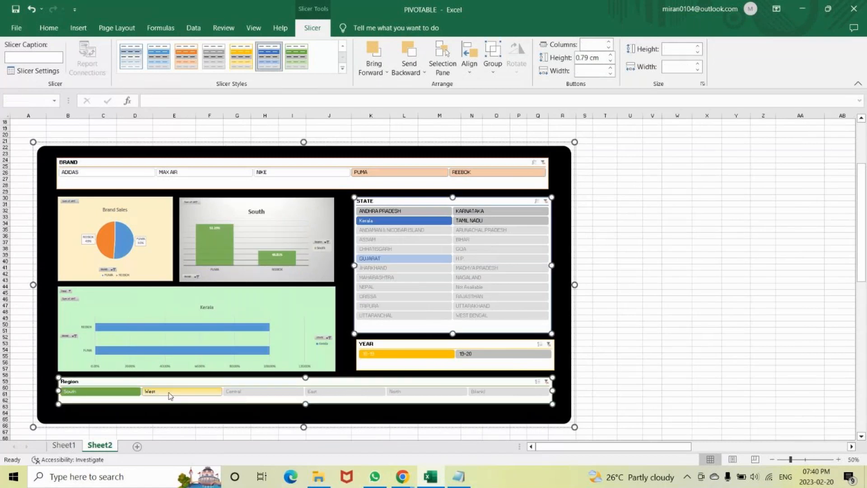
click(165, 393)
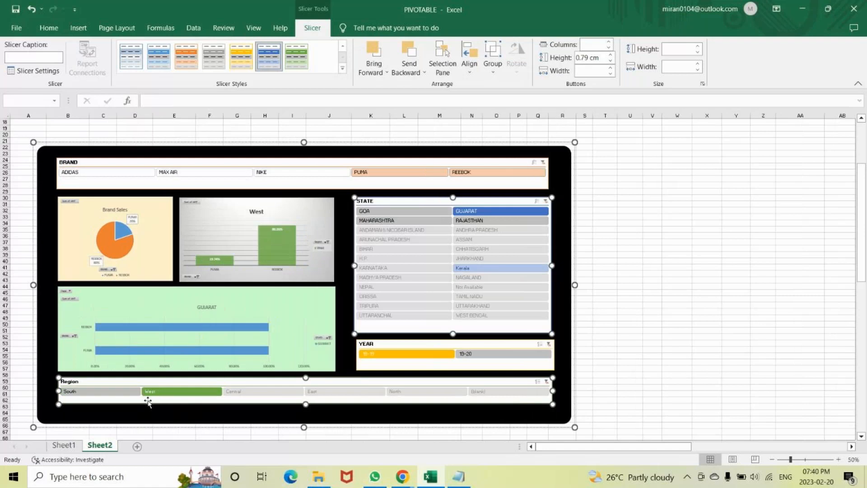
click(129, 393)
ctrl+click(217, 392)
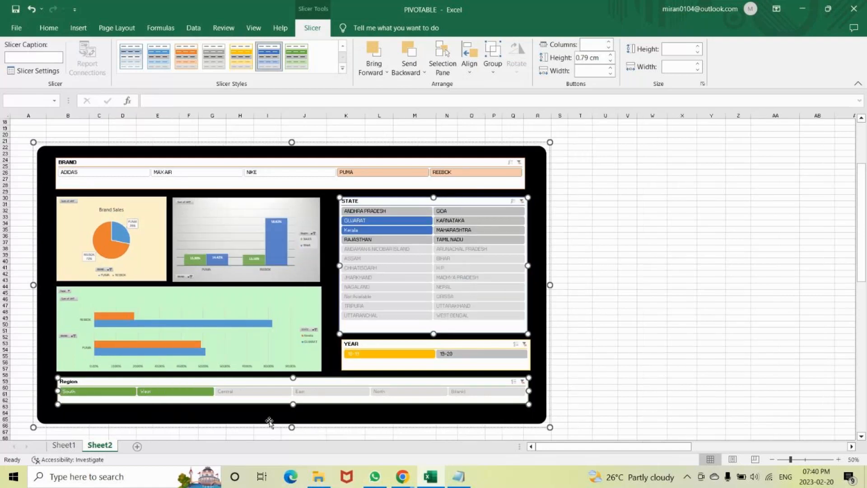
Step: Clear the filters of the Region, YEAR, STATE and BRAND slicers, and switch to the GoTo meeting in Chrome
click(522, 381)
click(524, 344)
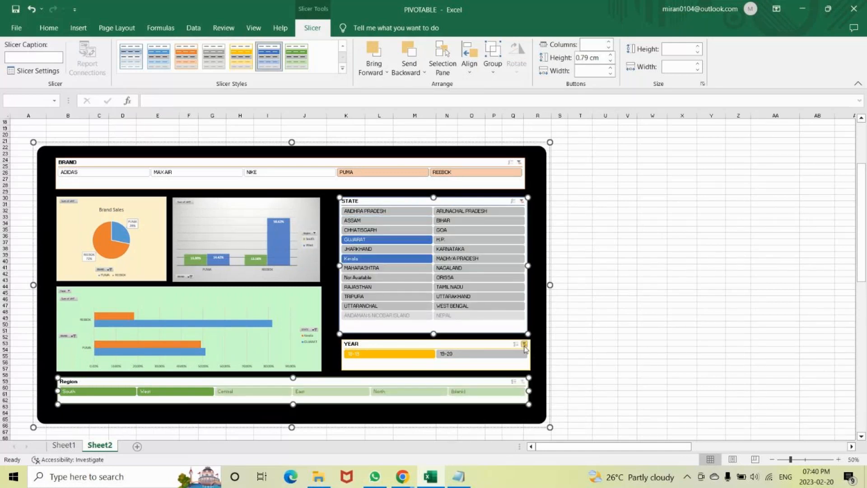
click(520, 200)
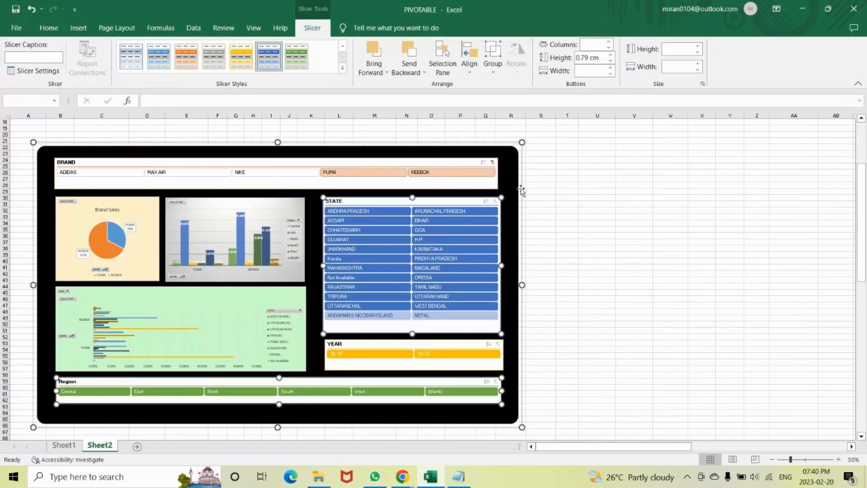
click(491, 163)
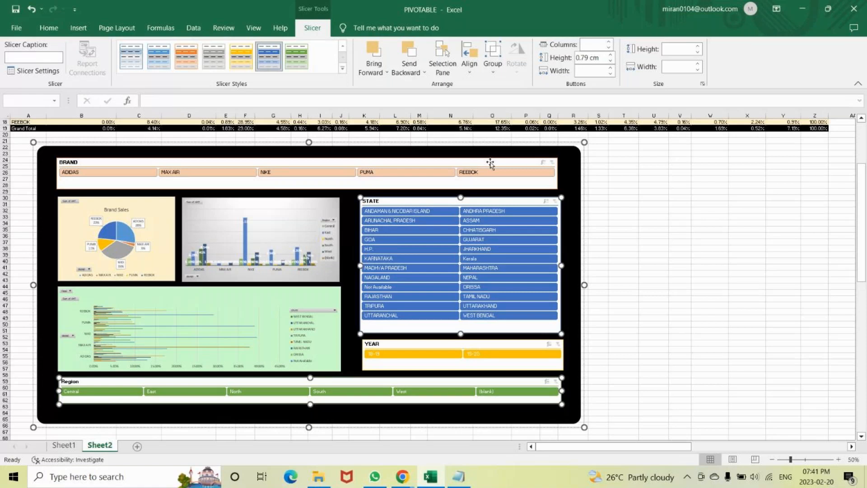
click(402, 477)
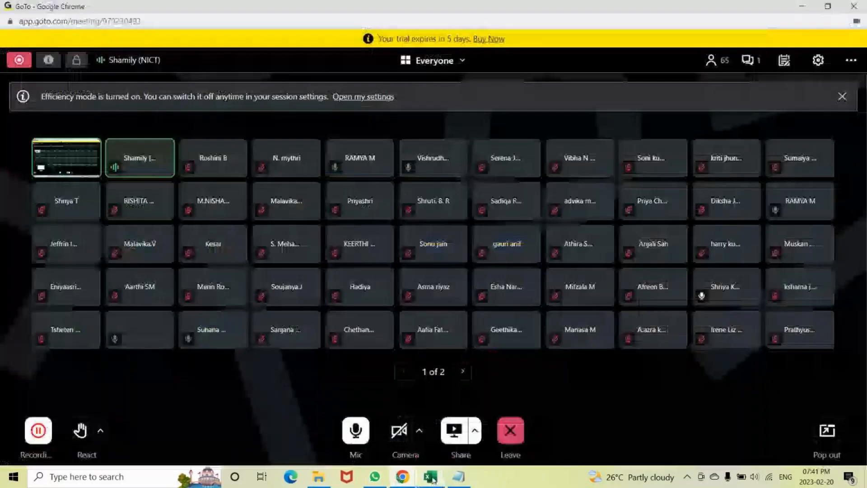
Step: Switch from the meeting to Excel, review the topic list in the Notepad note, and return to the Excel dashboard
click(431, 478)
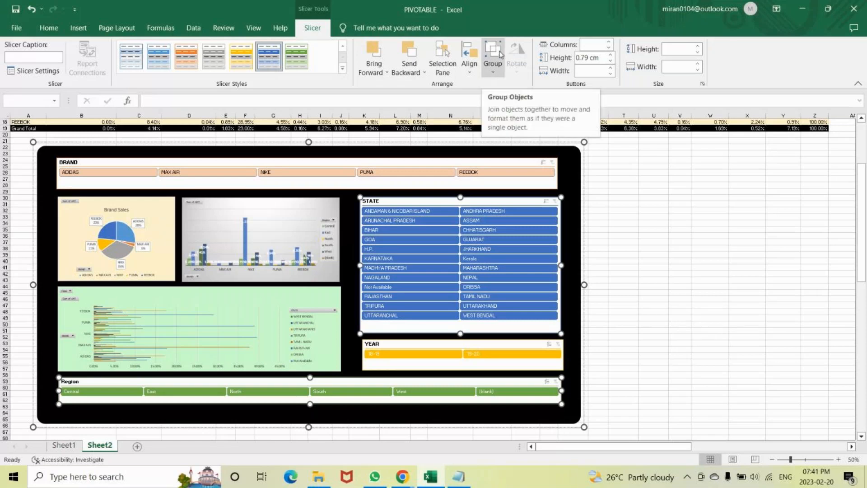
click(459, 476)
click(267, 185)
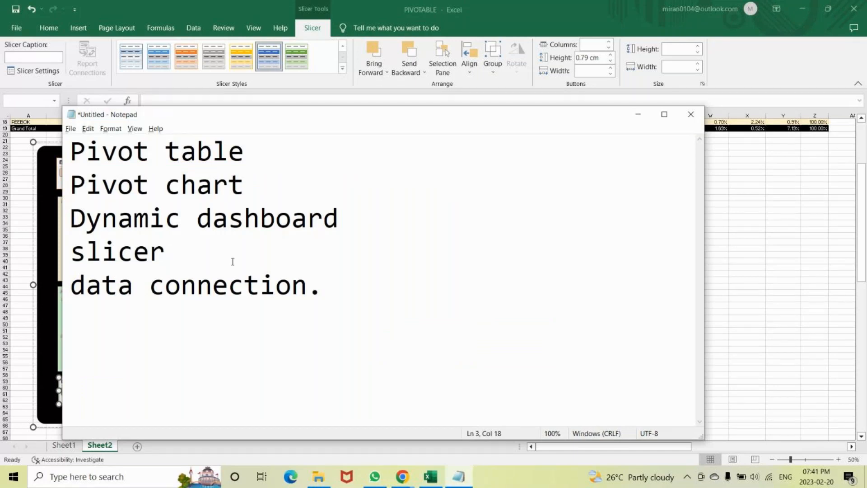
click(194, 255)
click(333, 283)
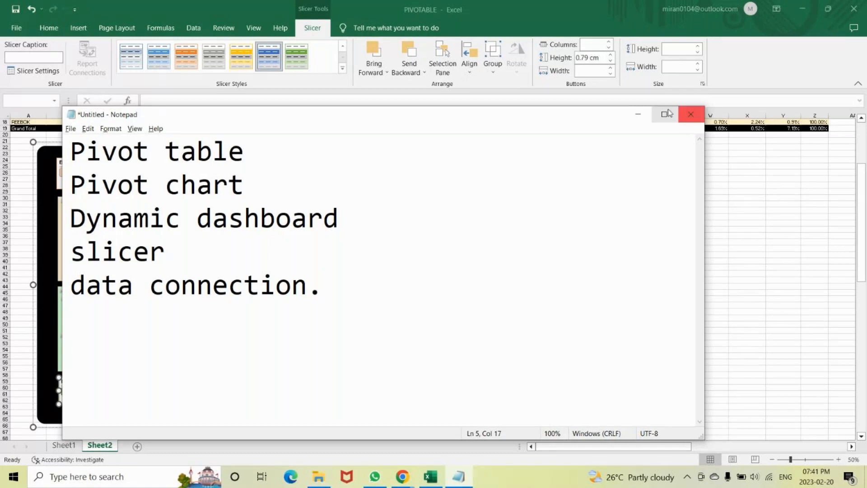
click(637, 114)
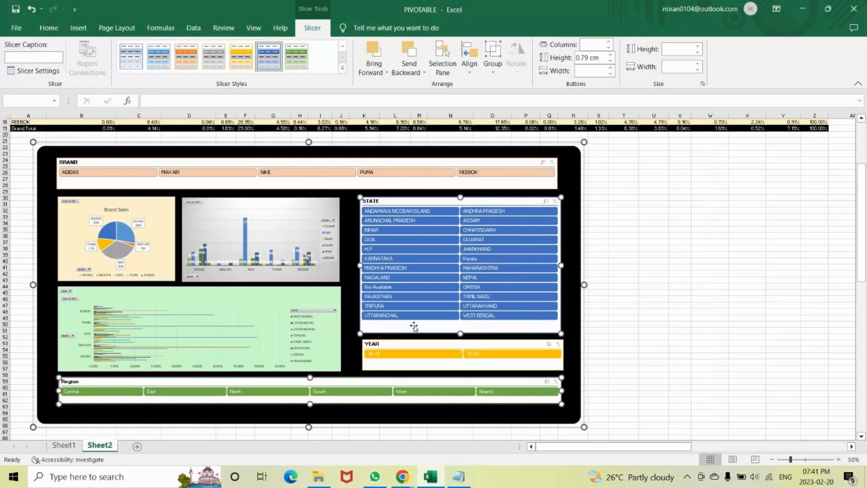
Step: Move the BRAND slicer slightly up and to the left on its own within the grouped dashboard
scroll(413, 327, down, 1)
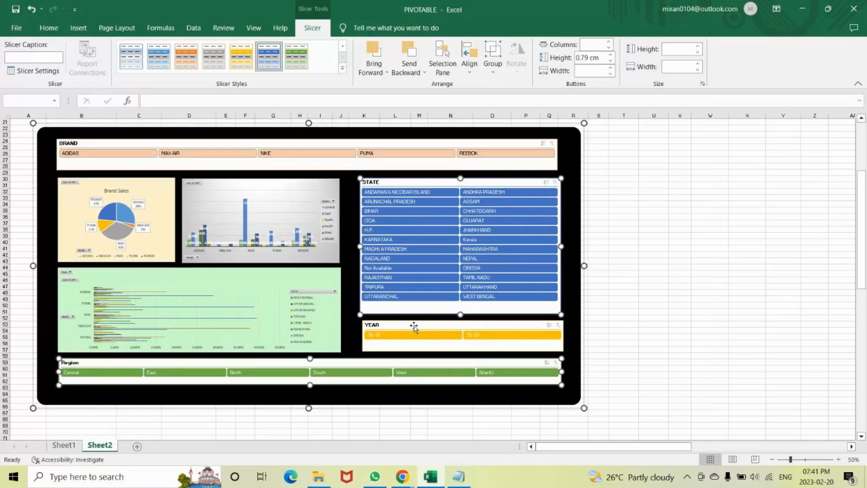
scroll(414, 328, up, 1)
mouse_move(368, 153)
mouse_down()
mouse_move(349, 215)
mouse_move(366, 153)
mouse_up()
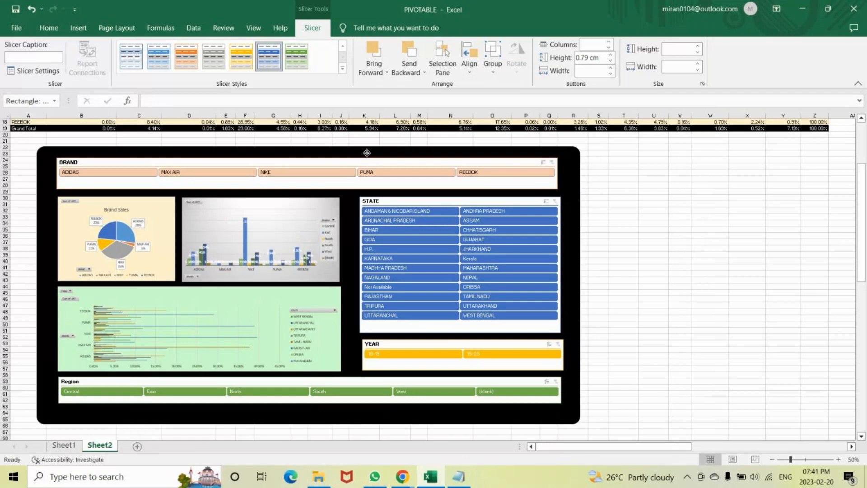
click(367, 152)
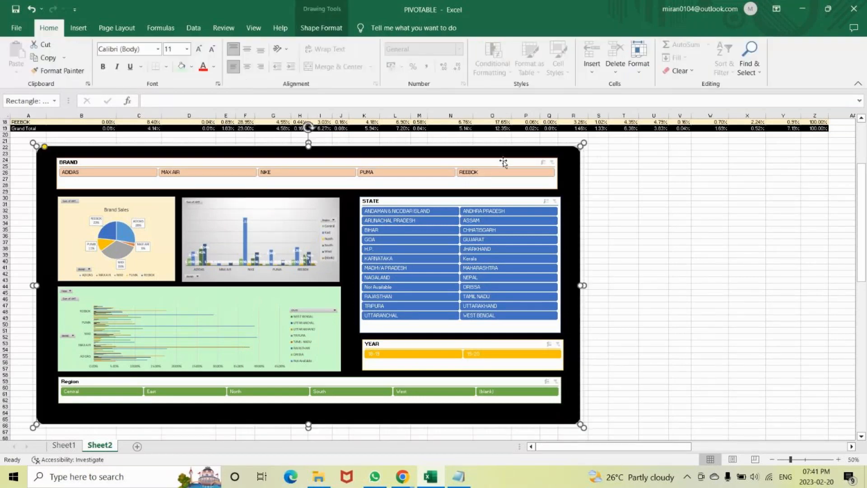
drag(504, 162, 467, 156)
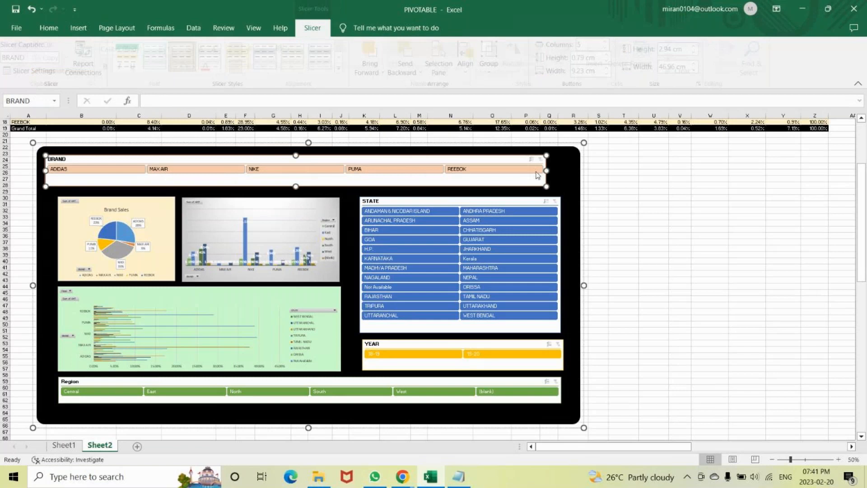
click(782, 184)
Step: Lower the dashboard group's upper edge slightly and realign the BRAND slicer with the charts and Region slicer below it
click(567, 180)
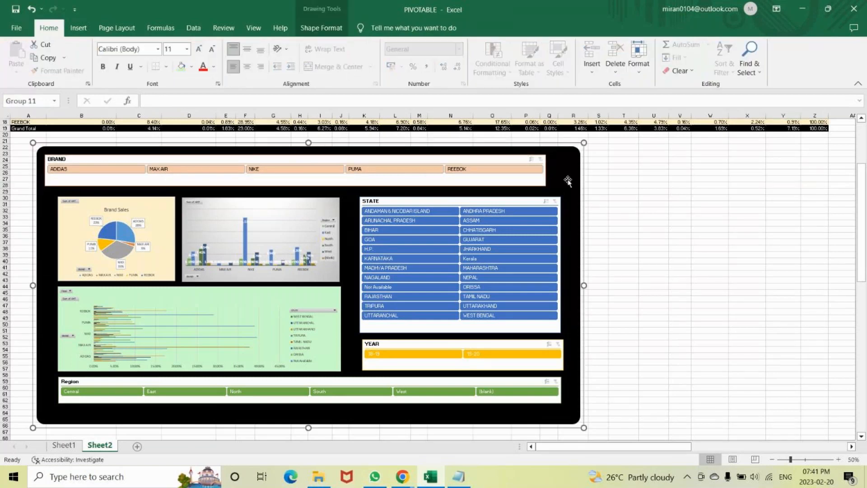
drag(308, 143, 342, 165)
click(327, 164)
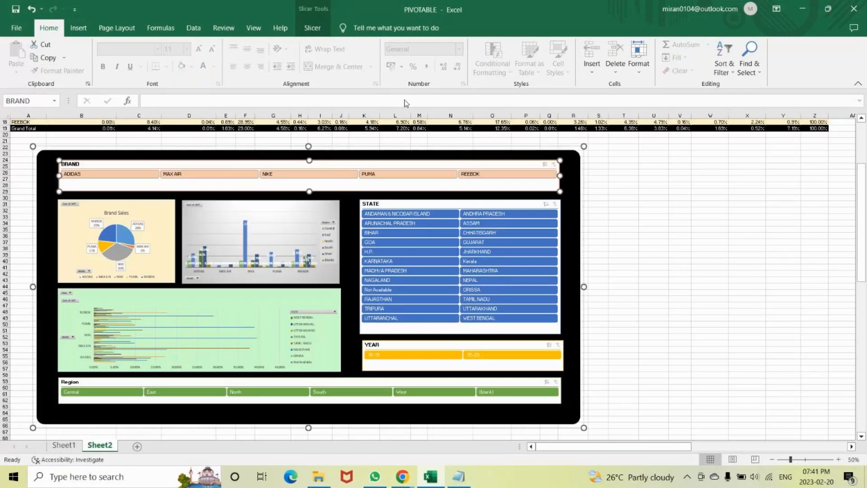
click(705, 217)
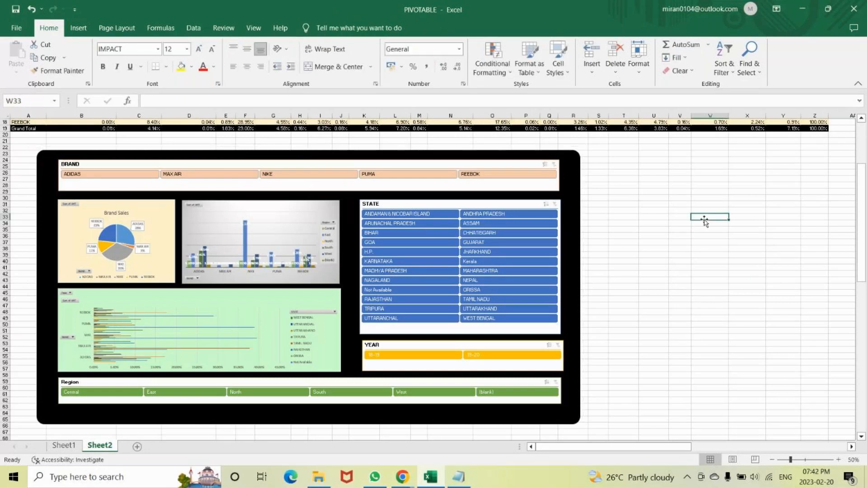
Step: Try to ungroup the BRAND, STATE, YEAR and Region slicers and the three pivot charts of the dashboard
click(568, 184)
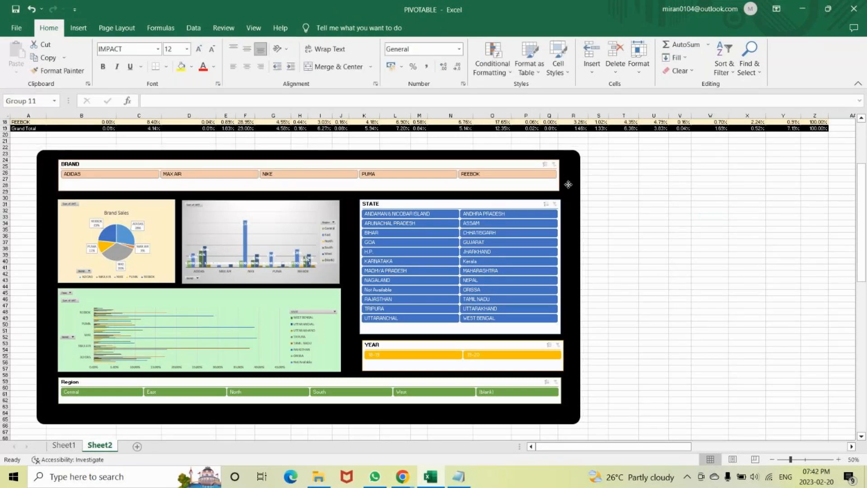
click(426, 163)
ctrl+click(310, 216)
ctrl+click(135, 220)
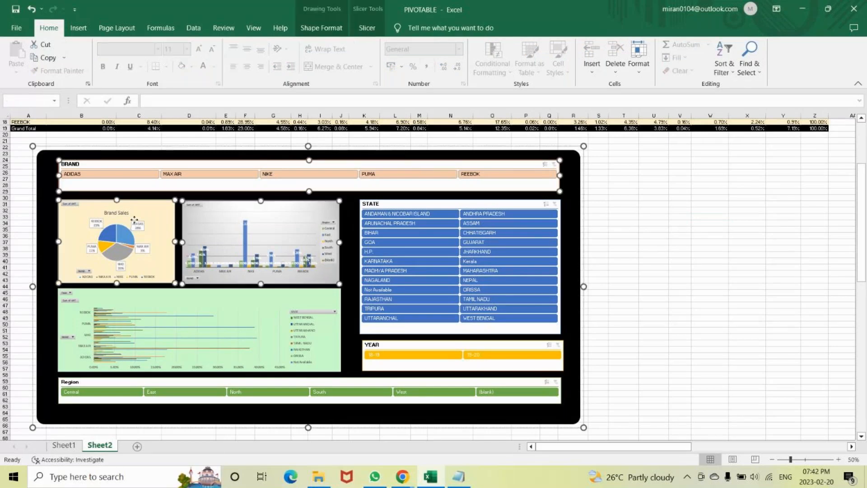
ctrl+click(431, 328)
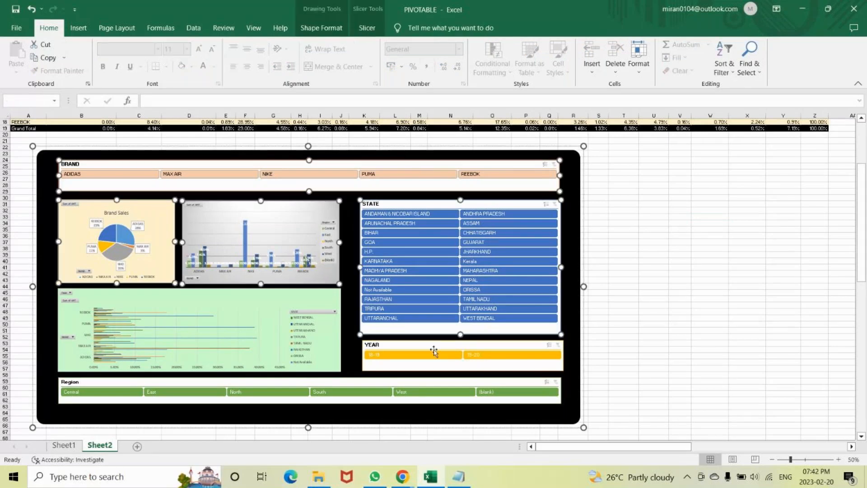
ctrl+click(433, 351)
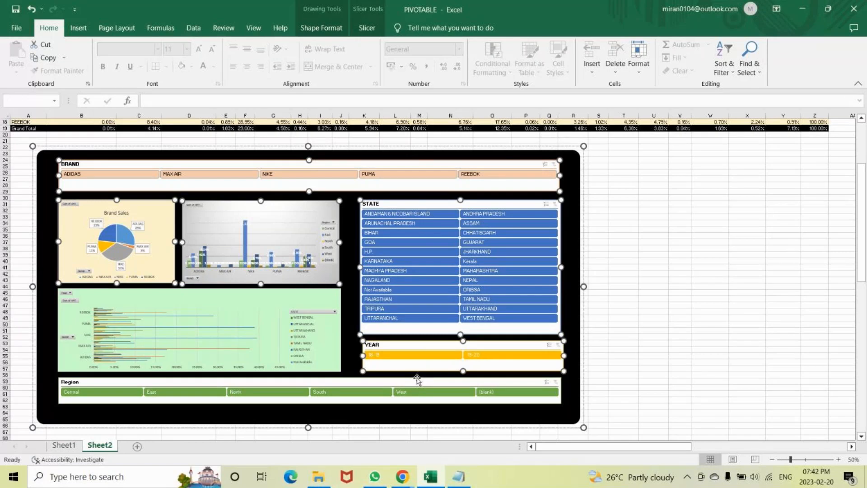
ctrl+click(417, 380)
ctrl+click(299, 300)
click(322, 28)
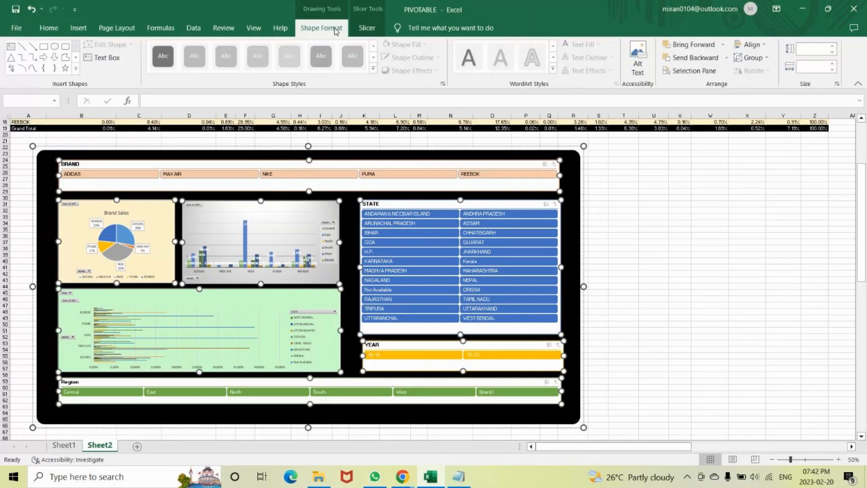
click(752, 58)
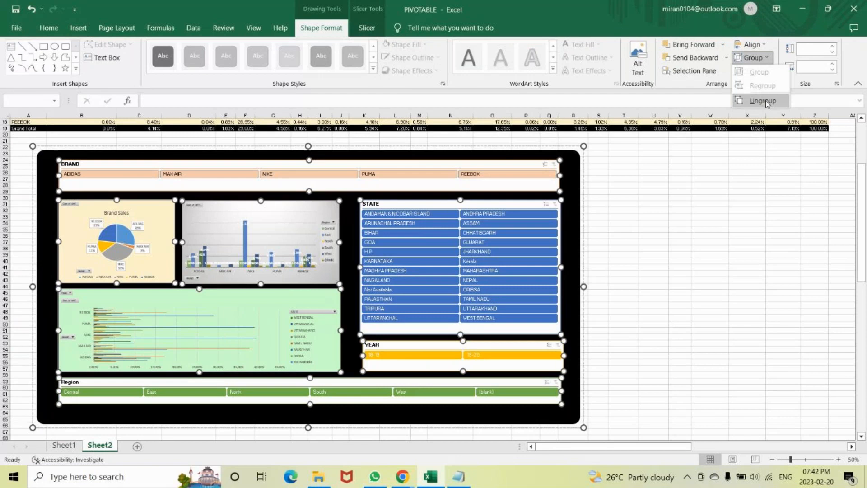
click(763, 100)
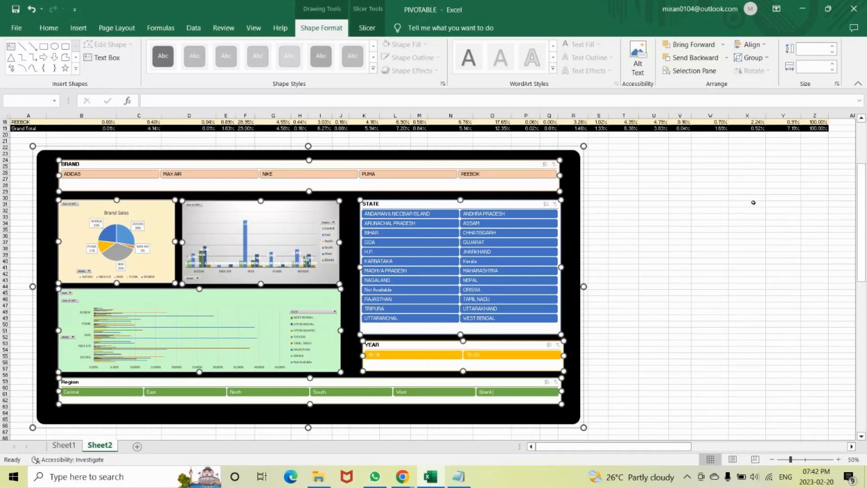
key(Escape)
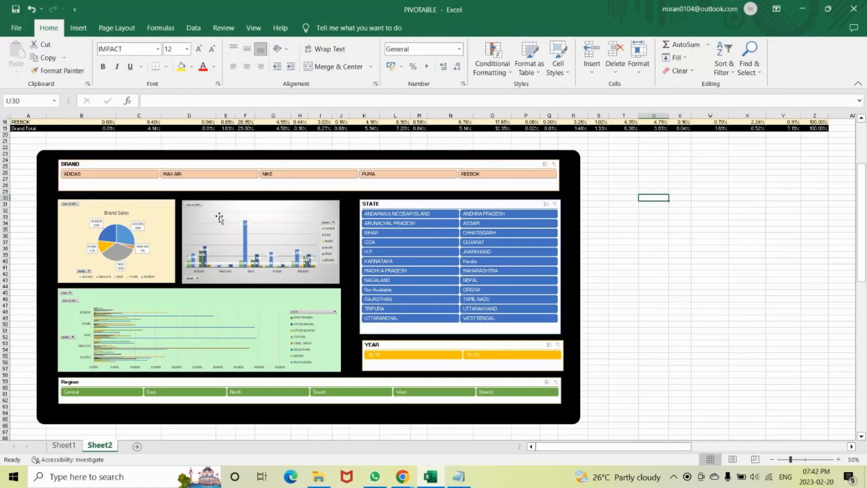
Step: Start creating a new slicer style for the BRAND slicer
click(248, 187)
click(248, 187)
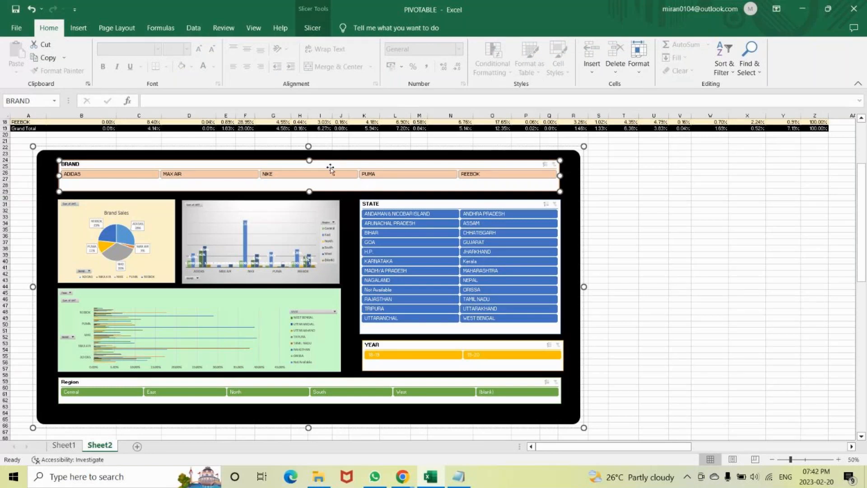
click(305, 28)
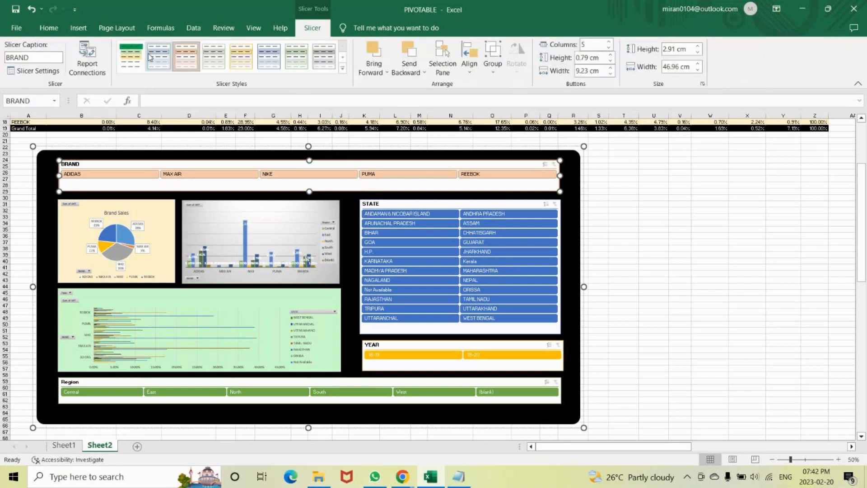
click(342, 69)
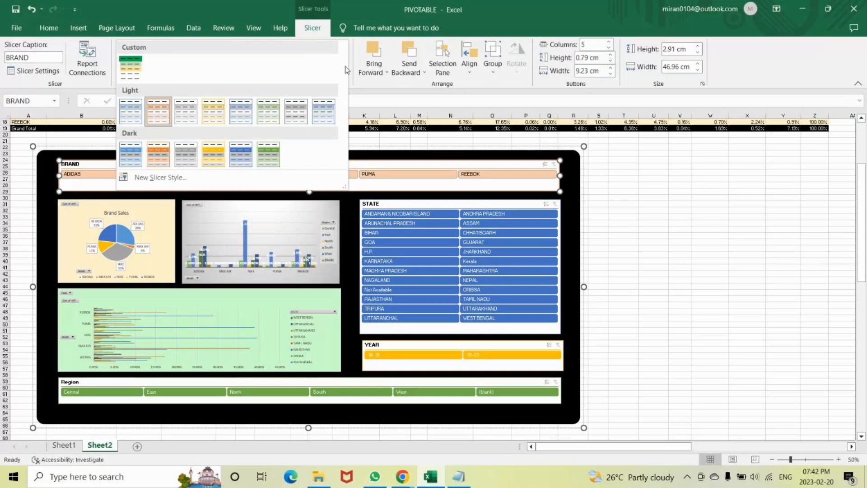
click(172, 179)
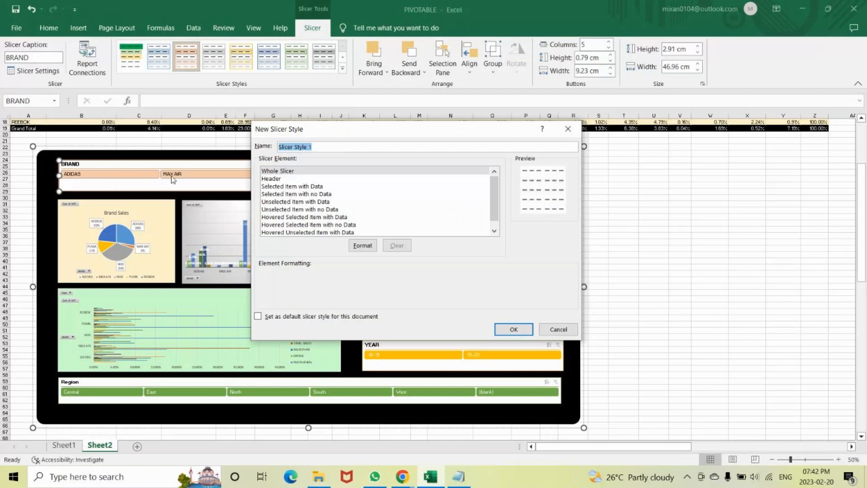
Step: Choose the Hovered Selected Item with Data element of the new slicer style and open its two-color gradient fill with the Color 2 choices
click(323, 227)
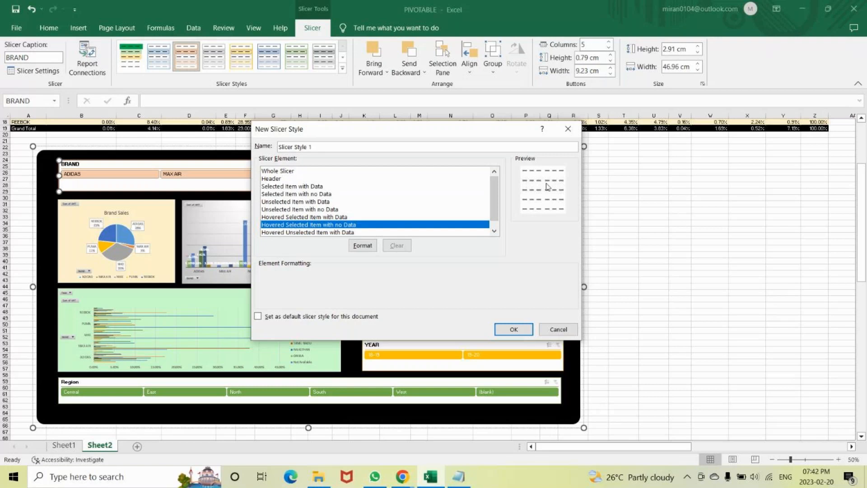
click(334, 209)
key(Up)
key(Up)
key(Up)
key(Up)
key(Up)
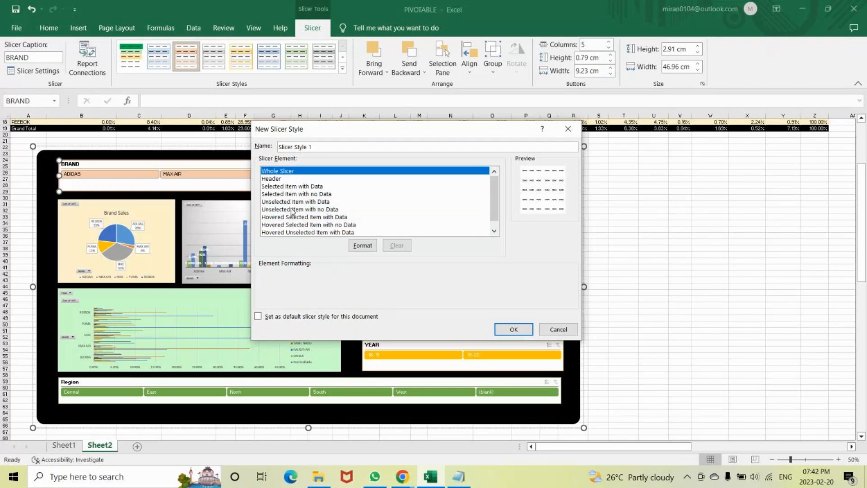
click(283, 217)
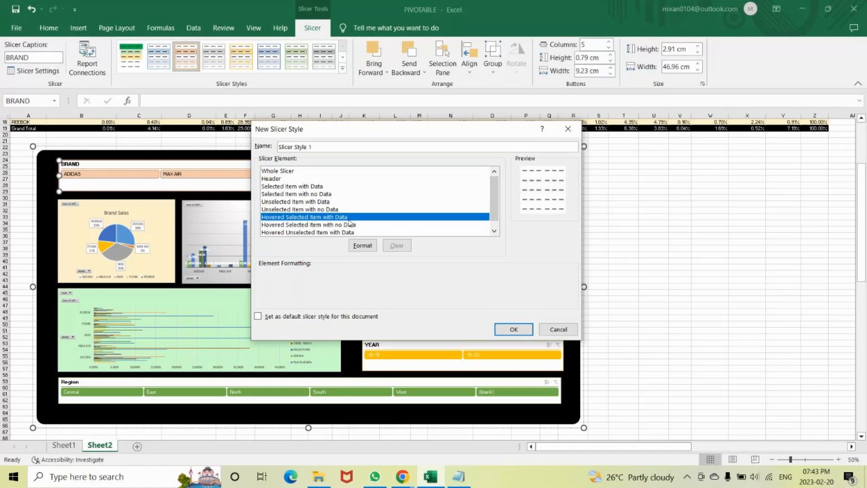
click(364, 247)
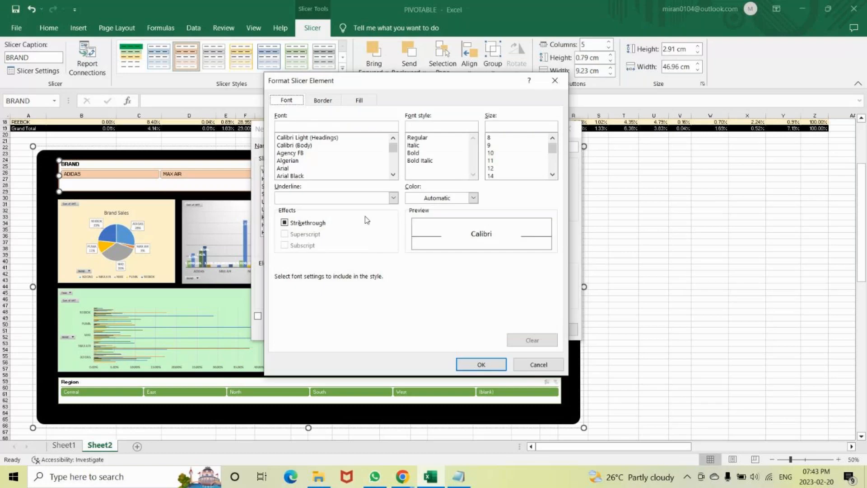
click(360, 100)
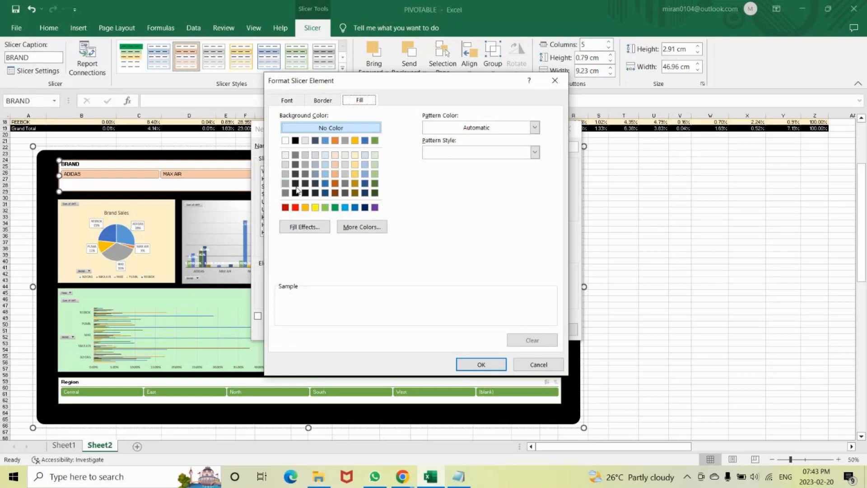
click(302, 231)
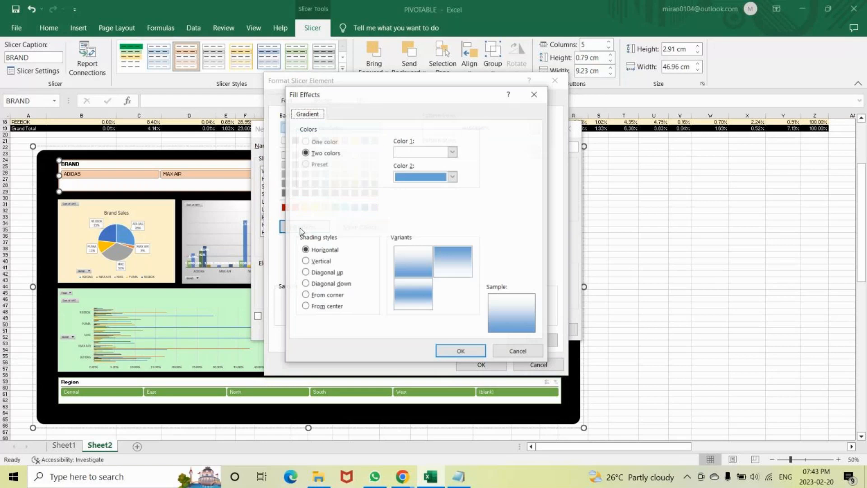
click(453, 177)
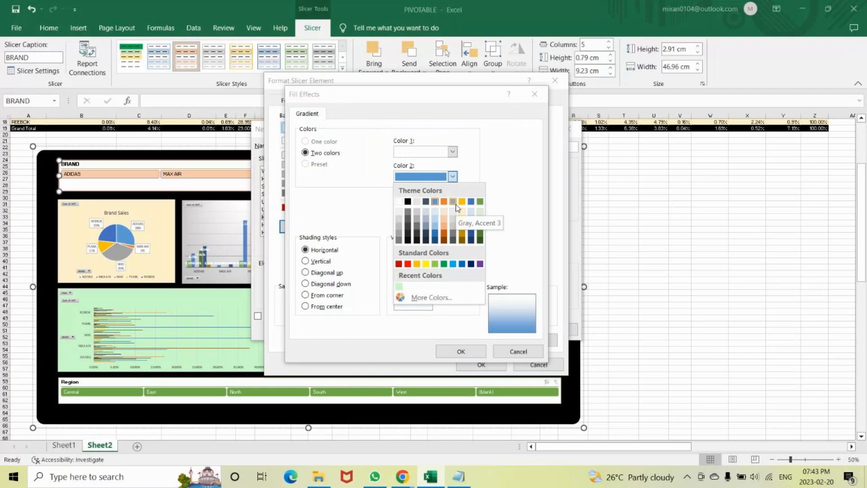
Step: Check the GoTo meeting in Chrome and return to the gradient fill settings in Excel
click(402, 476)
click(373, 460)
click(373, 459)
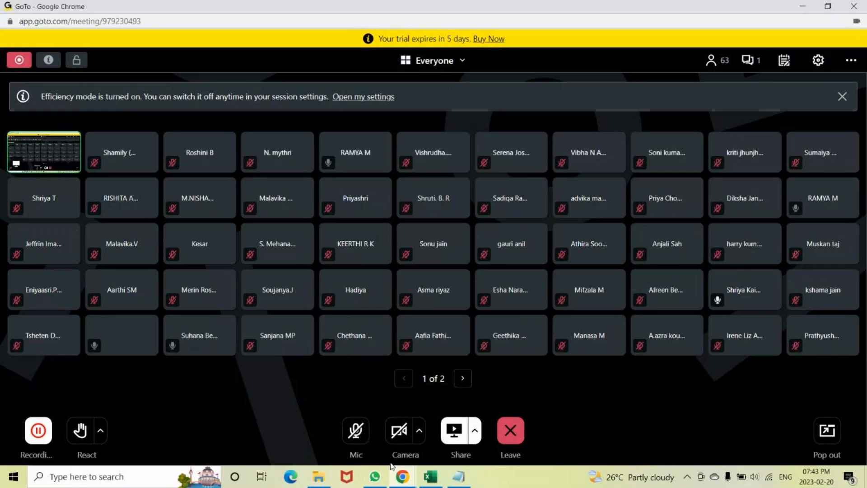
click(442, 481)
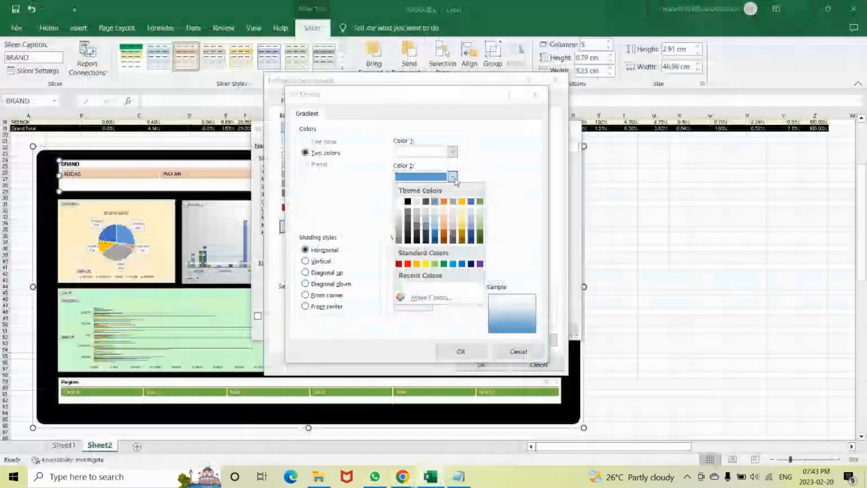
Step: Set Color 2 of the gradient fill to purple and choose the Diagonal down shading style
click(479, 265)
key(alt+f)
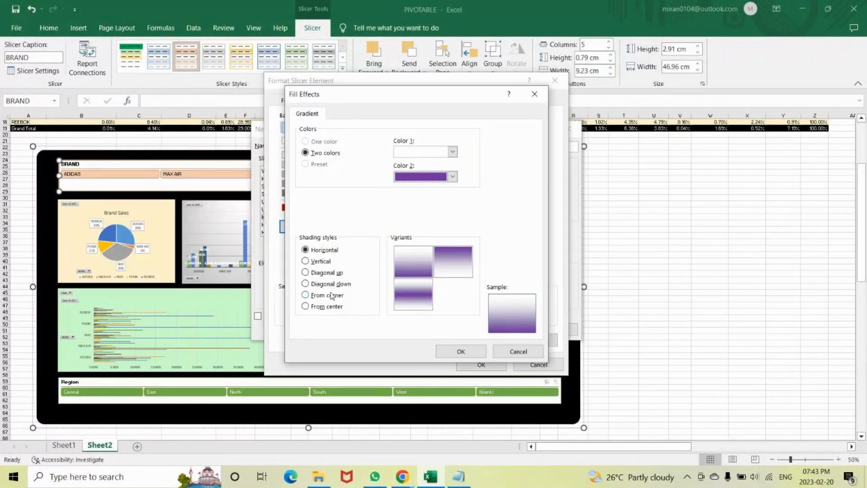
click(335, 284)
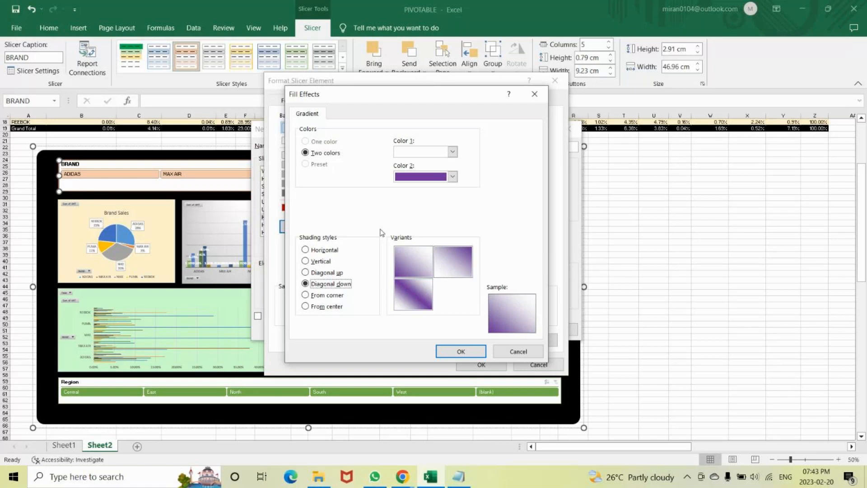
Step: Check the GoTo meeting in Chrome and the topic list in Notepad, and return to Excel's gradient fill settings
click(390, 478)
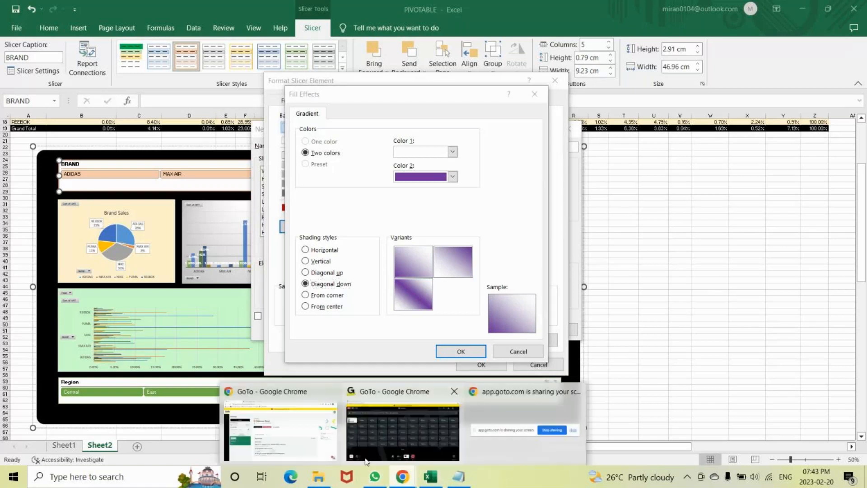
click(367, 460)
click(451, 479)
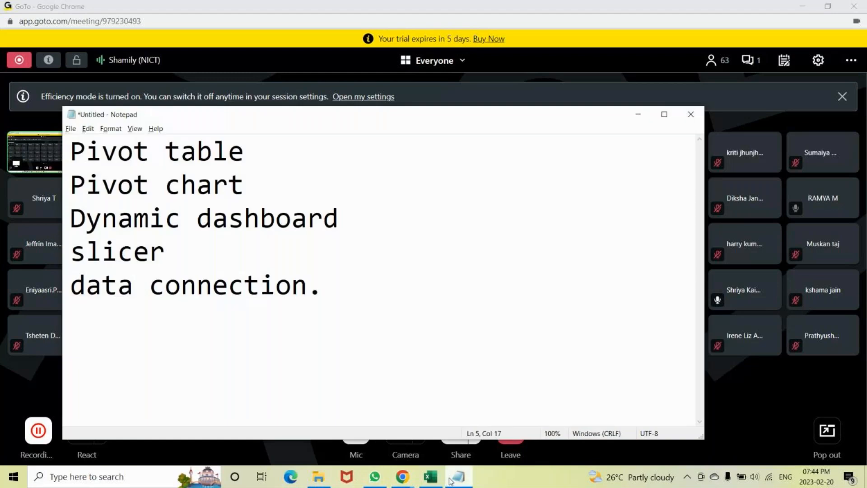
click(427, 475)
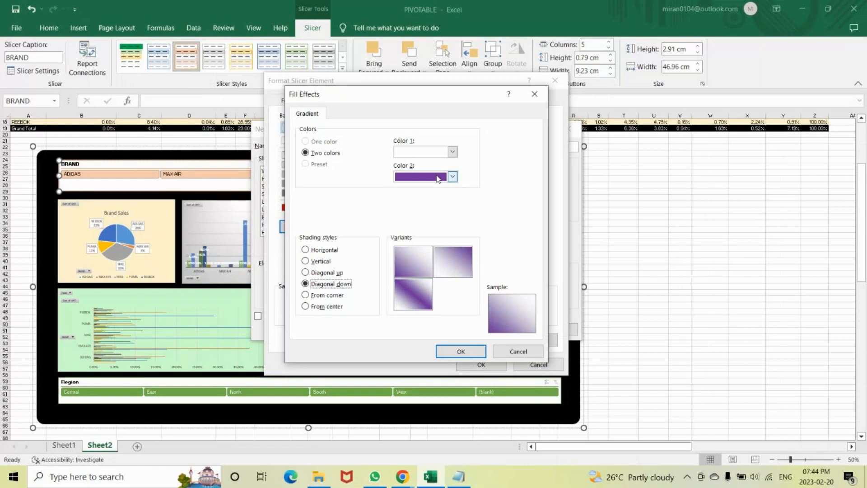
Step: Give the Hovered Selected Item with Data element a From center gradient with light blue as Color 1, and accept its formatting
click(334, 295)
click(334, 307)
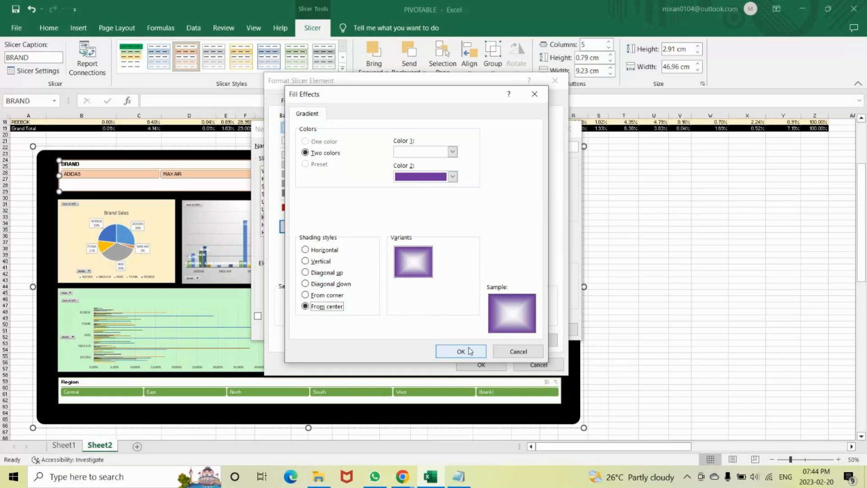
click(452, 151)
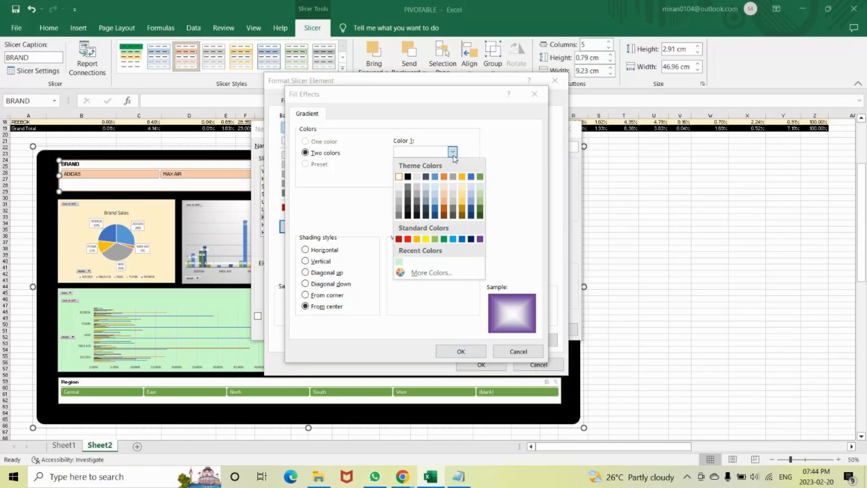
click(438, 205)
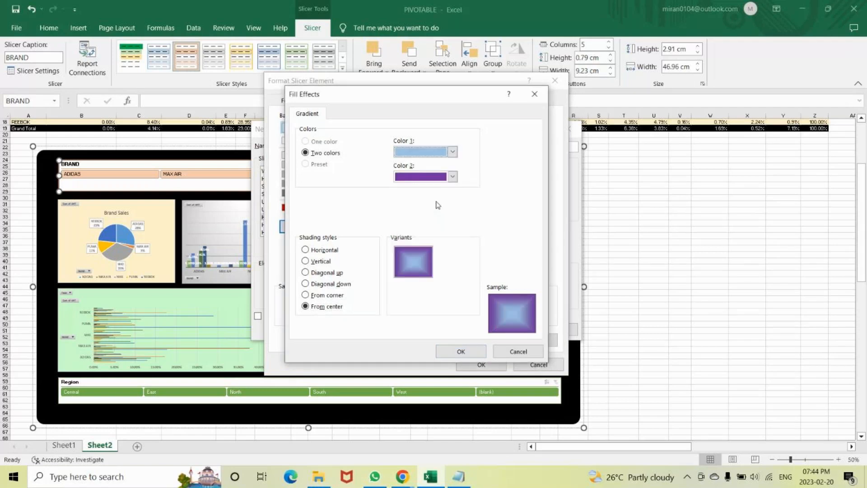
click(461, 351)
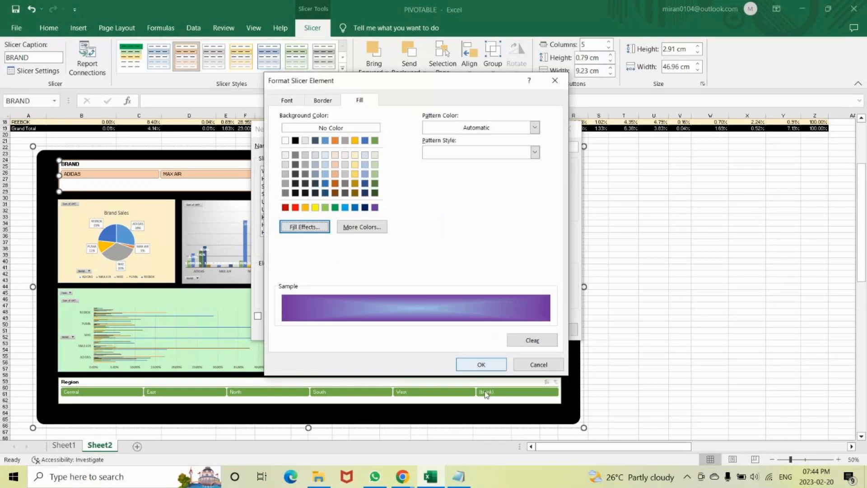
click(482, 364)
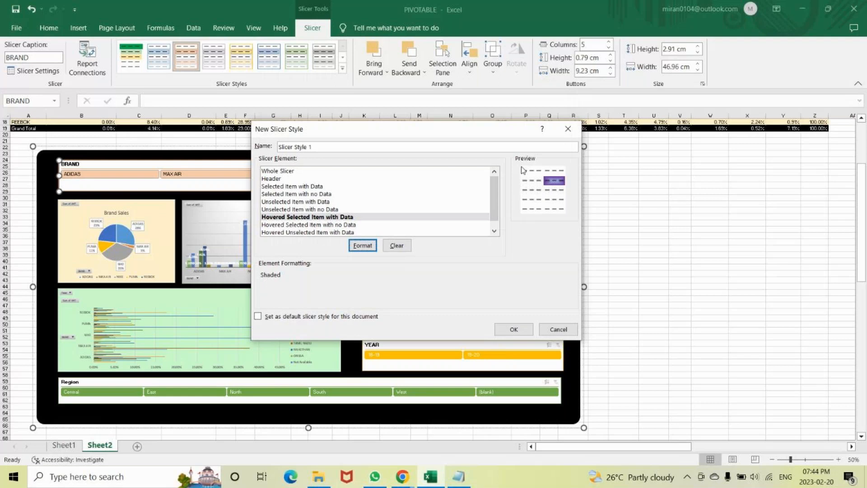
Step: Name the new slicer style demo and save it
click(302, 225)
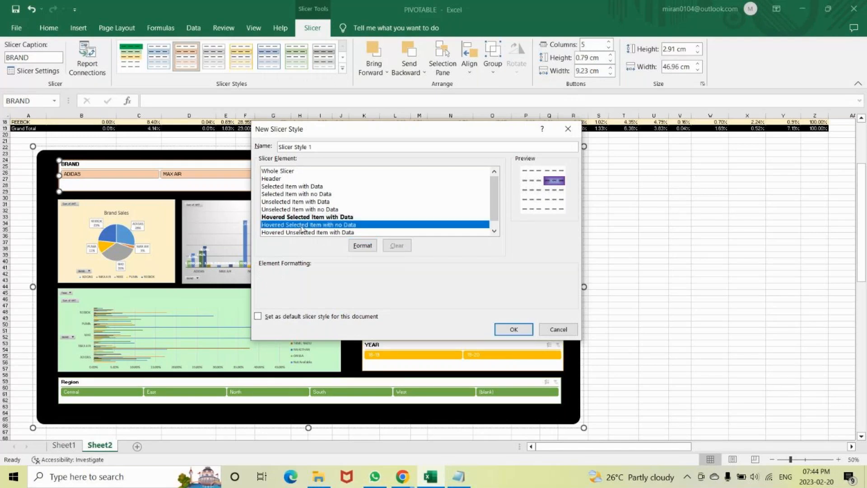
click(303, 232)
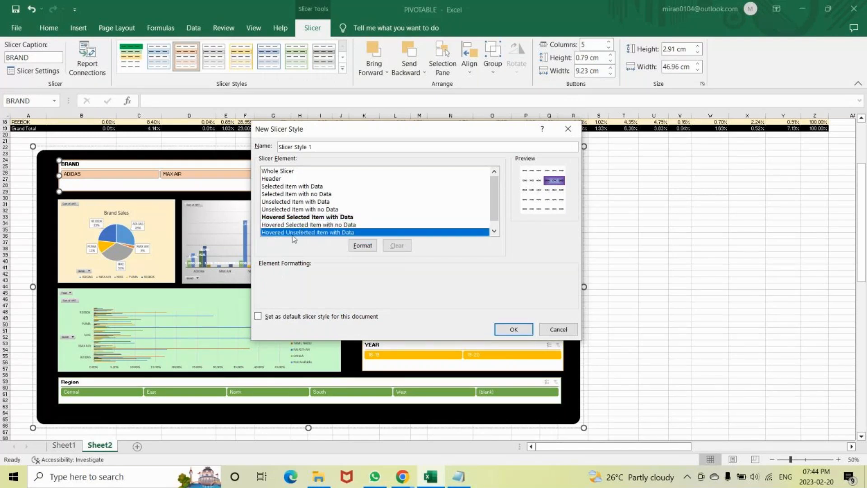
click(295, 217)
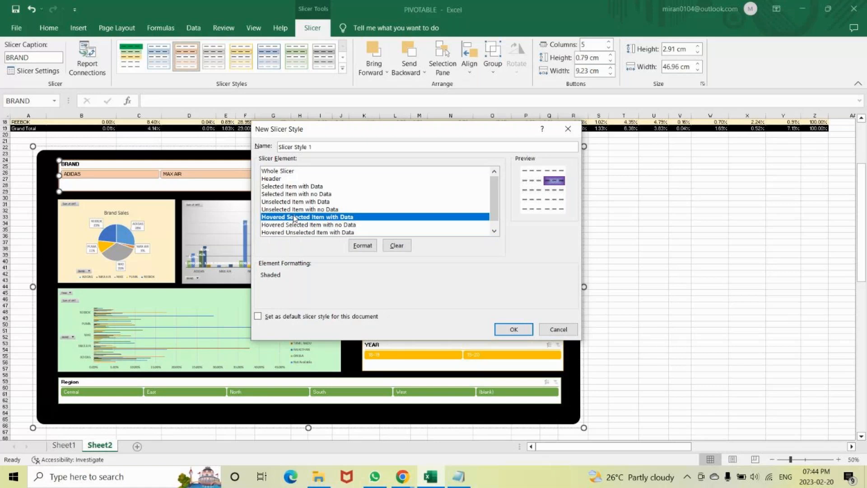
click(327, 150)
key(BackSpace)
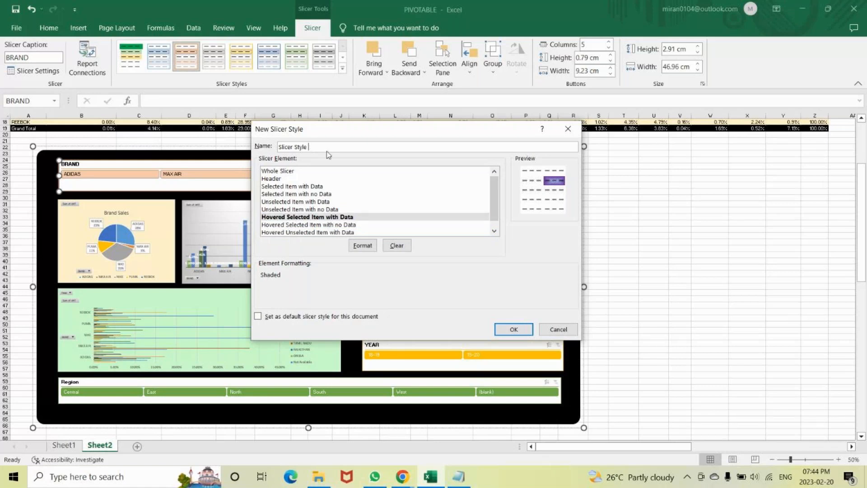
key(BackSpace)
key(BackSpace)
key(BackSpace)
key(BackSpace)
key(BackSpace)
key(BackSpace)
key(BackSpace)
key(BackSpace)
key(BackSpace)
key(BackSpace)
key(BackSpace)
key(BackSpace)
key(BackSpace)
text(demo)
click(514, 329)
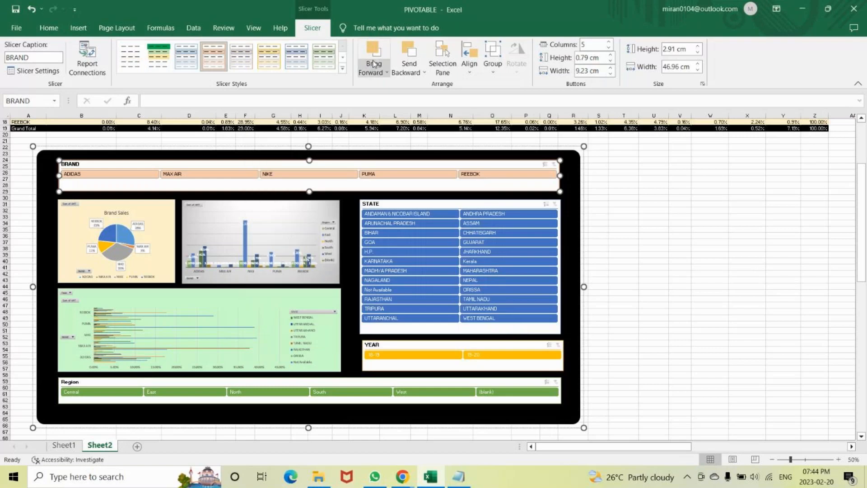
Step: Apply the custom demo style to the BRAND slicer
click(343, 58)
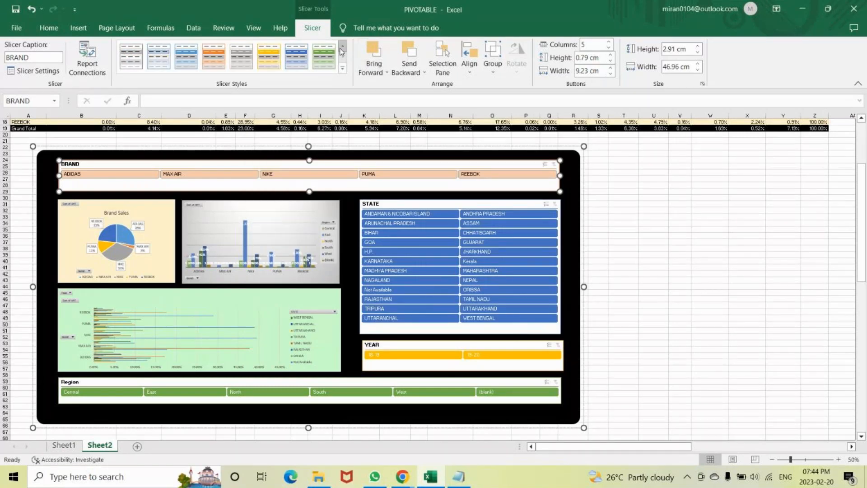
click(343, 68)
click(130, 74)
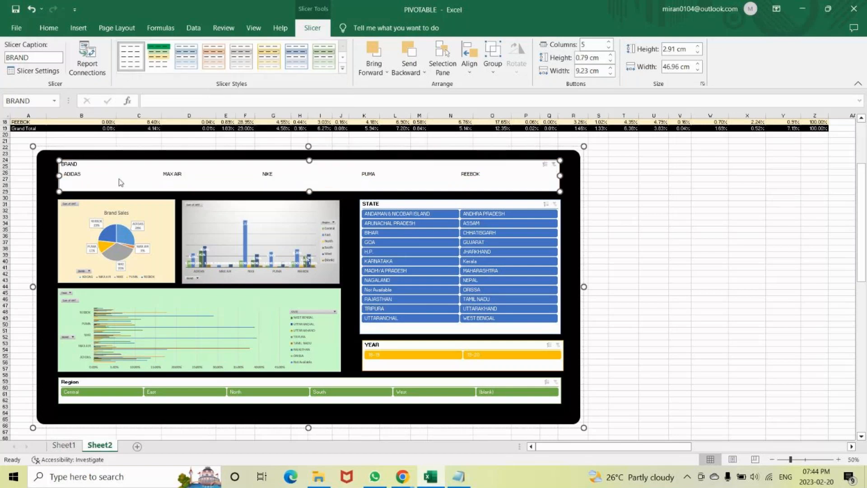
Step: Filter the dashboard by MAX AIR, NIKE, PUMA and REEBOK in turn to test the restyled BRAND slicer
click(180, 174)
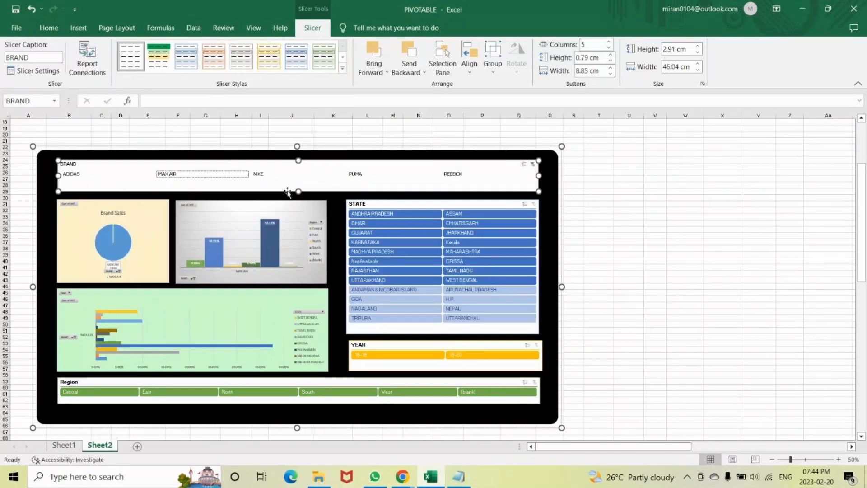
click(268, 176)
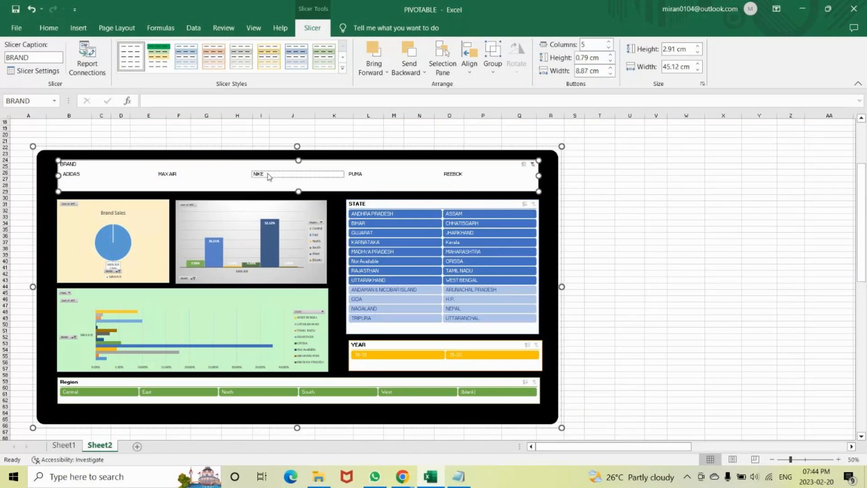
click(359, 175)
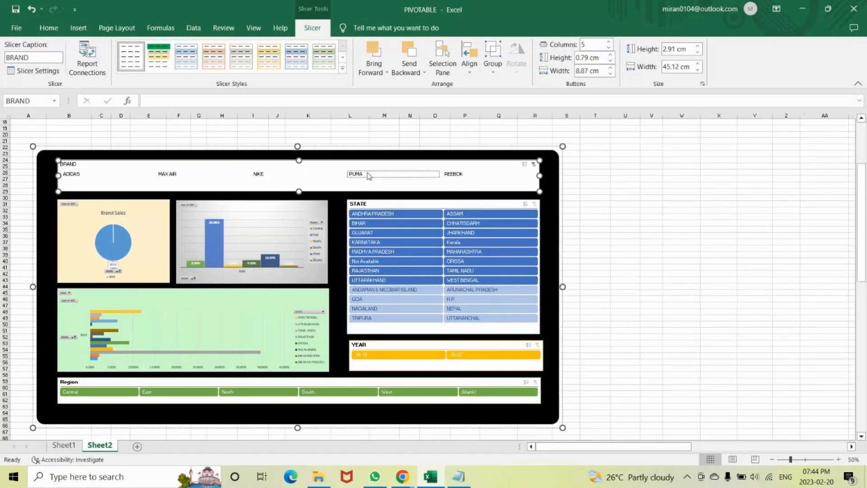
click(453, 177)
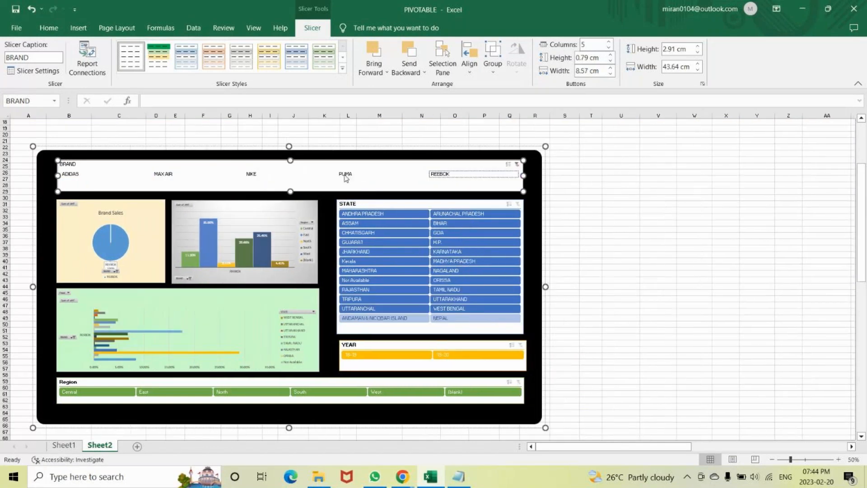
Step: Clear the BRAND filter and apply the custom slicer style with the green header to the BRAND slicer
click(517, 165)
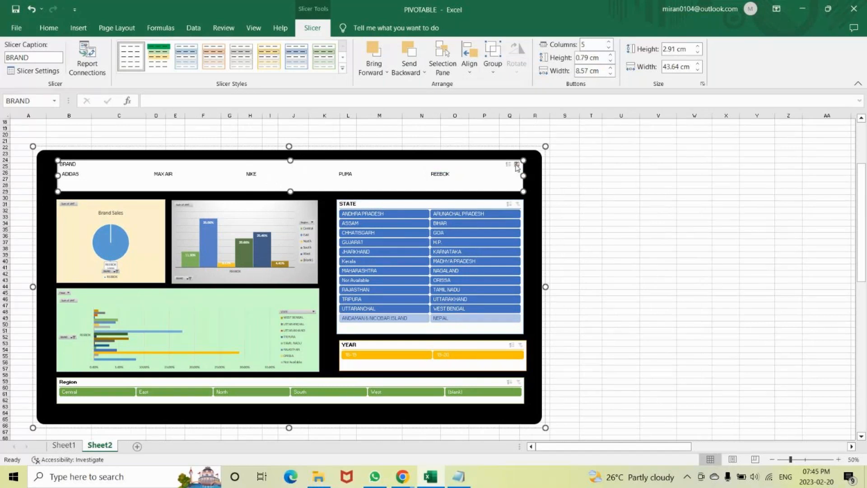
click(165, 52)
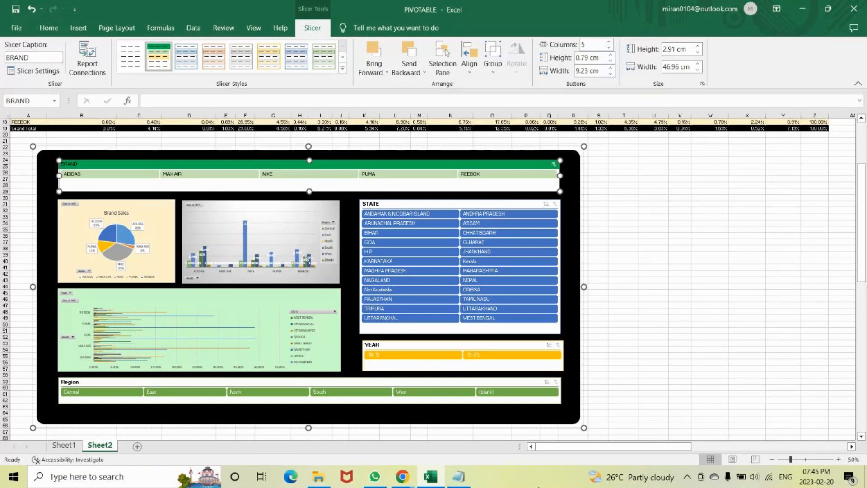
Step: Turn off the microphone in the GoTo meeting in Chrome and return to the Excel dashboard
mouse_move(403, 477)
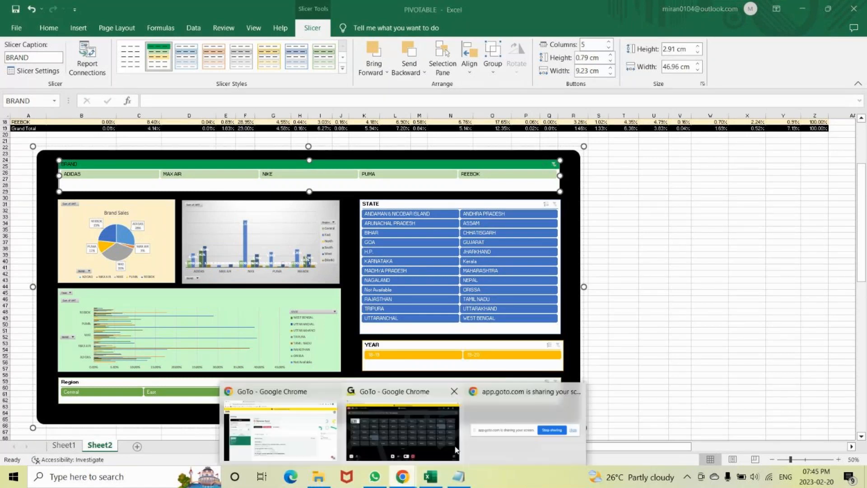
mouse_move(455, 449)
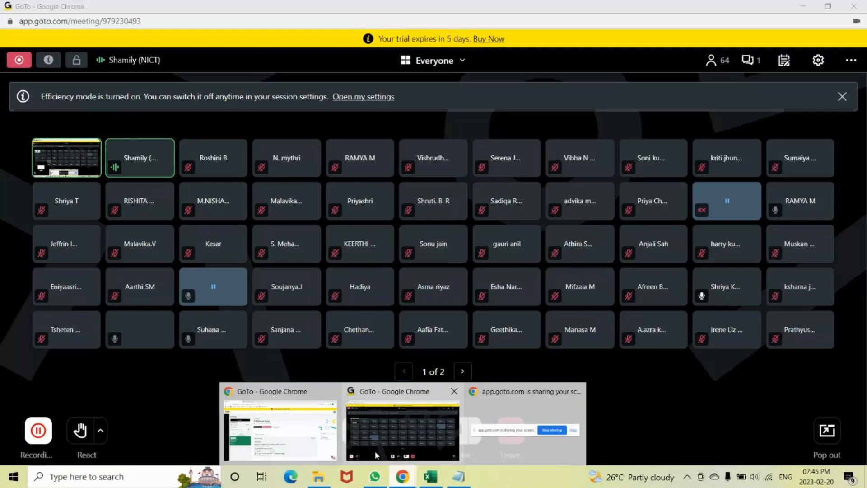
click(370, 456)
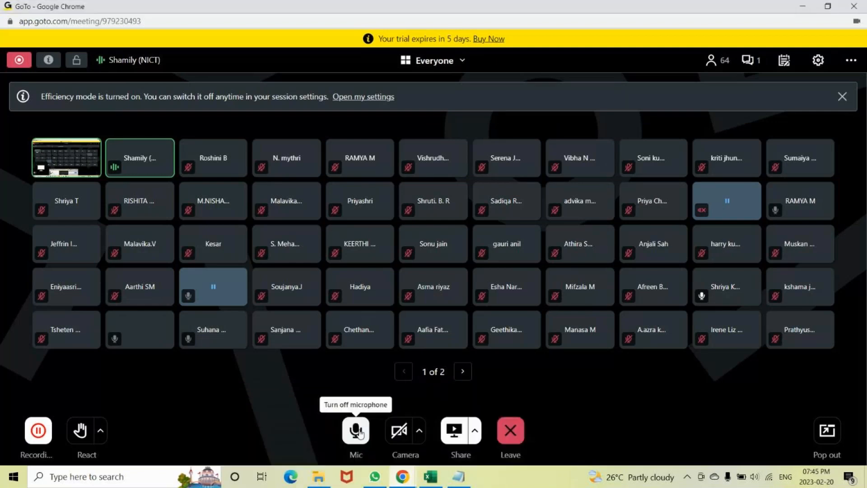
click(358, 433)
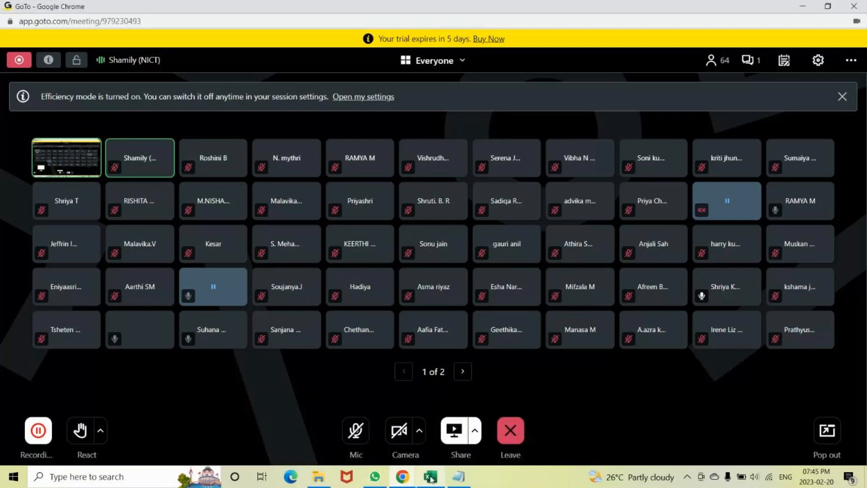
click(430, 477)
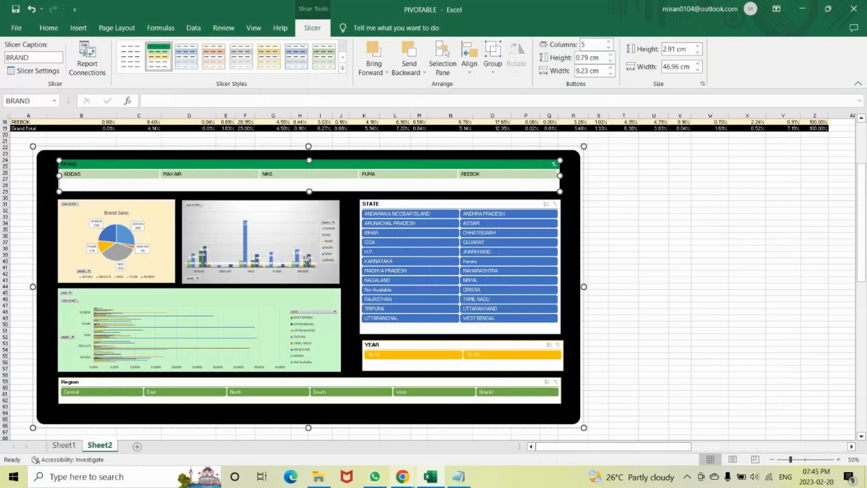
mouse_move(441, 484)
click(343, 68)
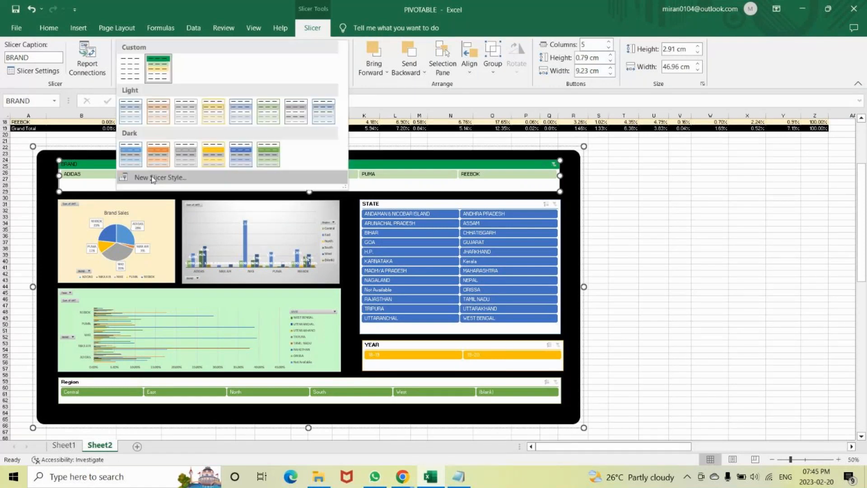
click(152, 178)
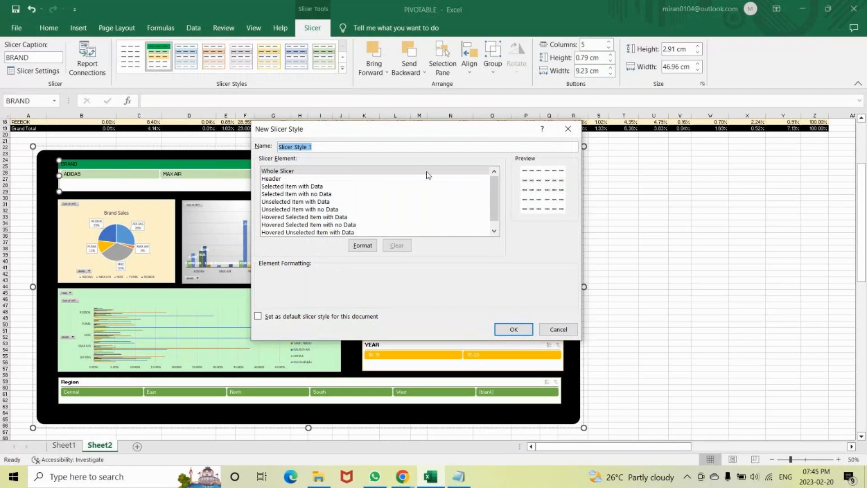
drag(383, 131, 614, 123)
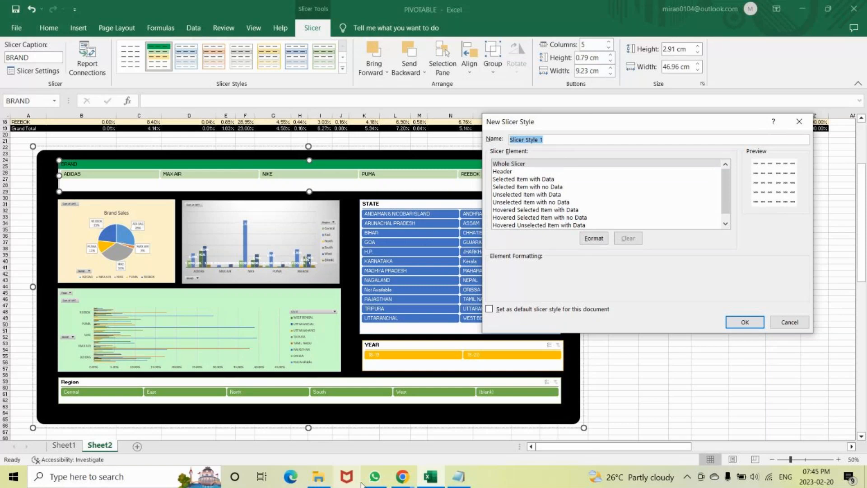
click(375, 477)
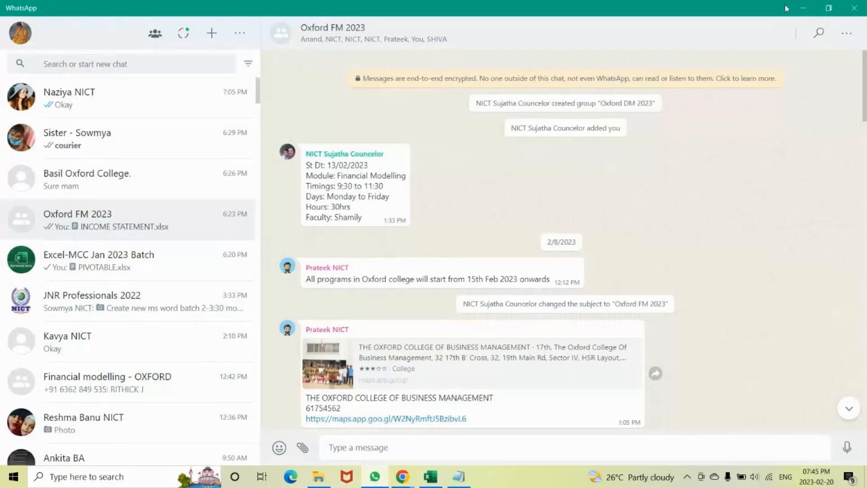
click(803, 8)
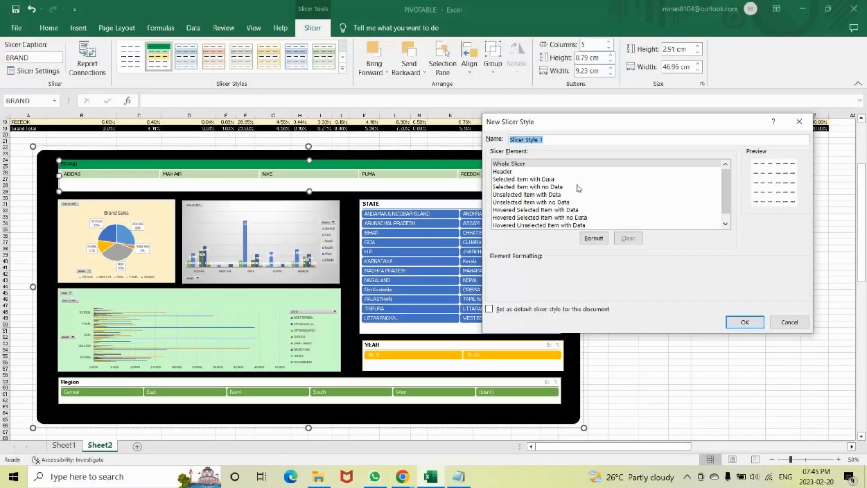
click(799, 124)
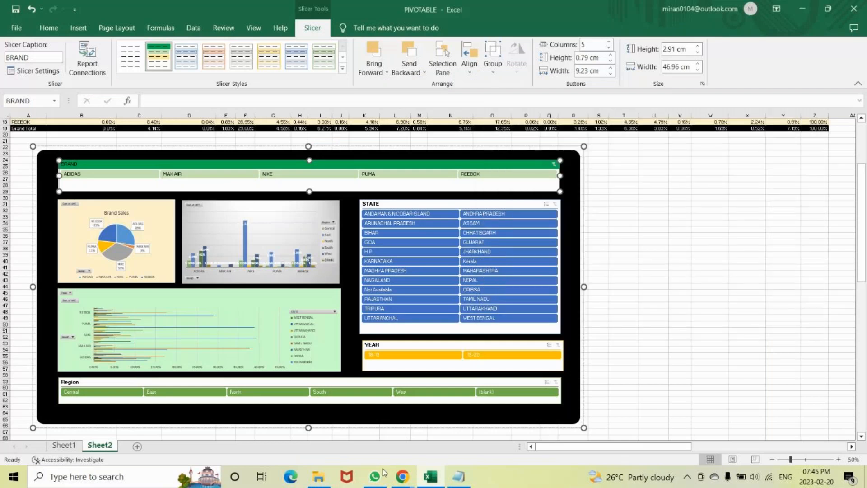
Step: Turn on the microphone in the GoTo meeting in Chrome and return to the Excel dashboard
click(399, 476)
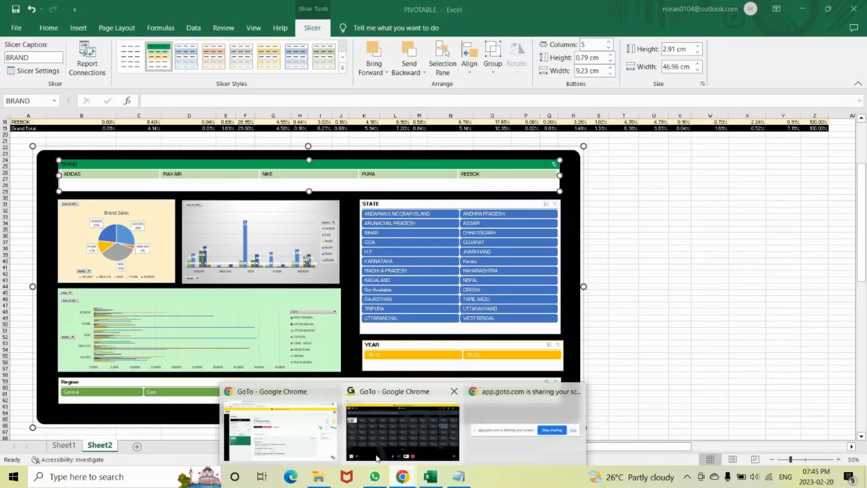
click(361, 429)
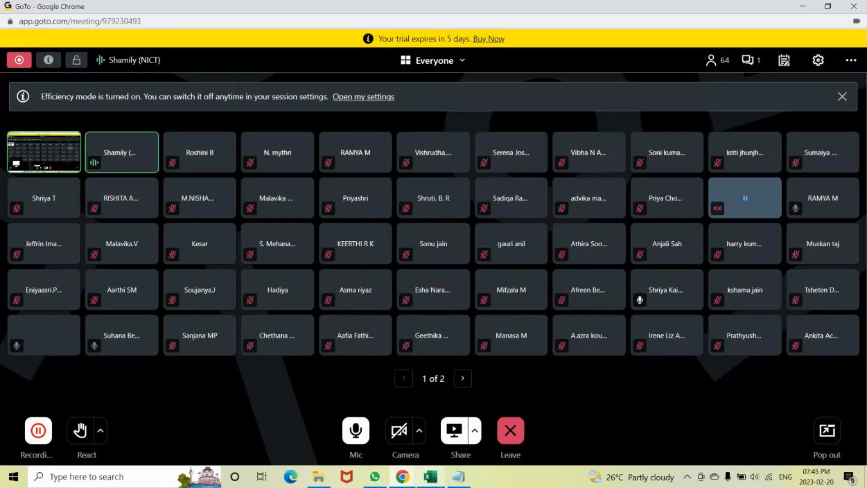
click(400, 478)
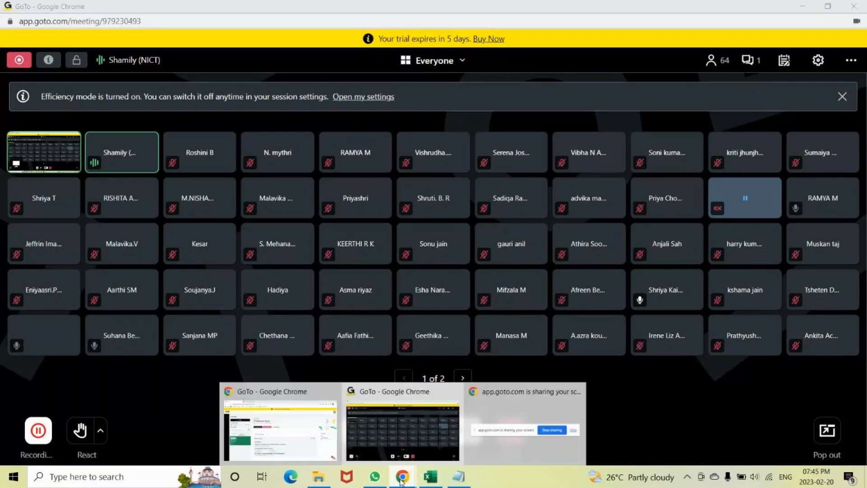
click(431, 477)
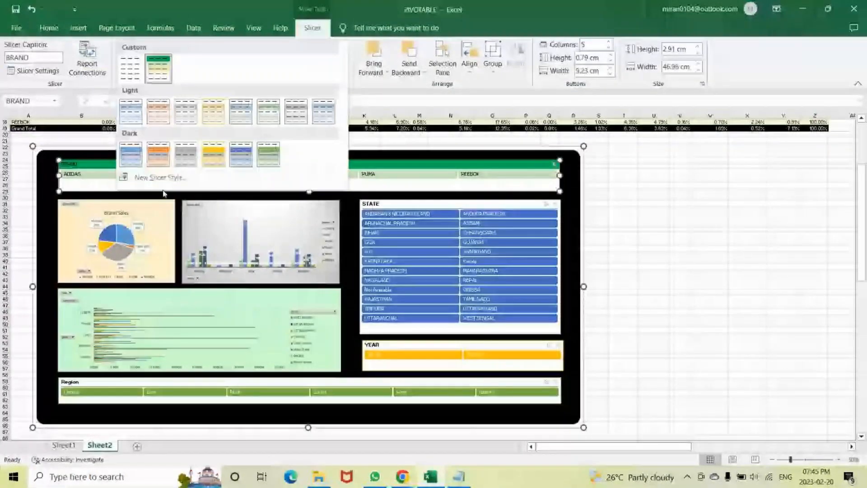
Step: Create a new slicer style, filling its Selected Item with no Data element with a two-color red and orange gradient shaded from center
click(161, 178)
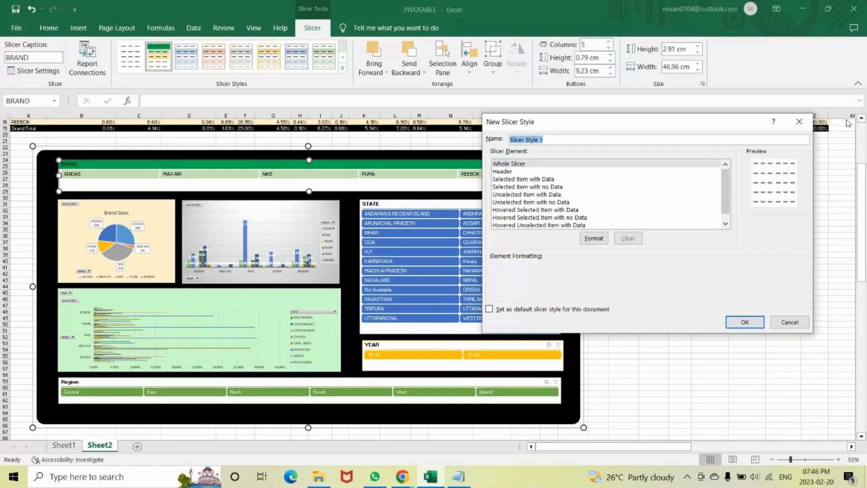
click(517, 187)
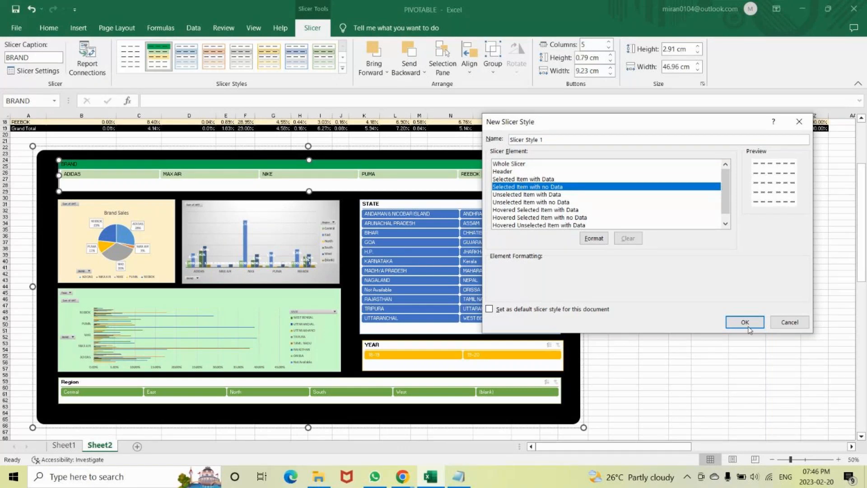
click(594, 239)
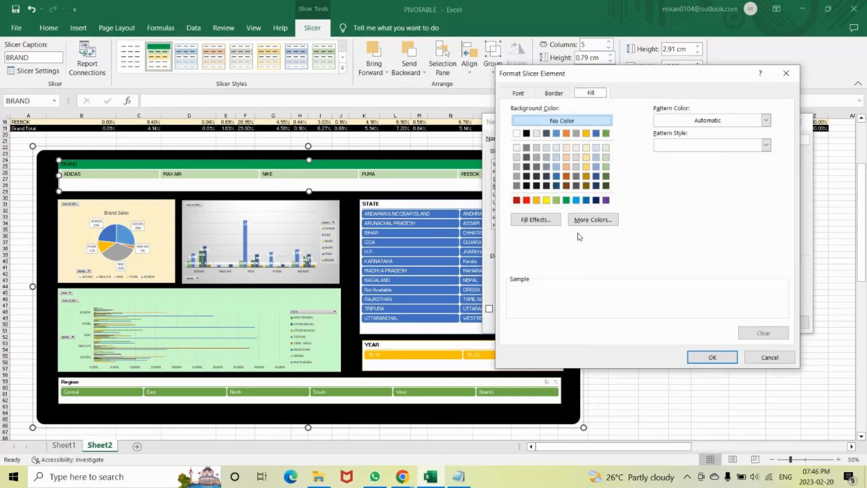
click(548, 221)
click(683, 144)
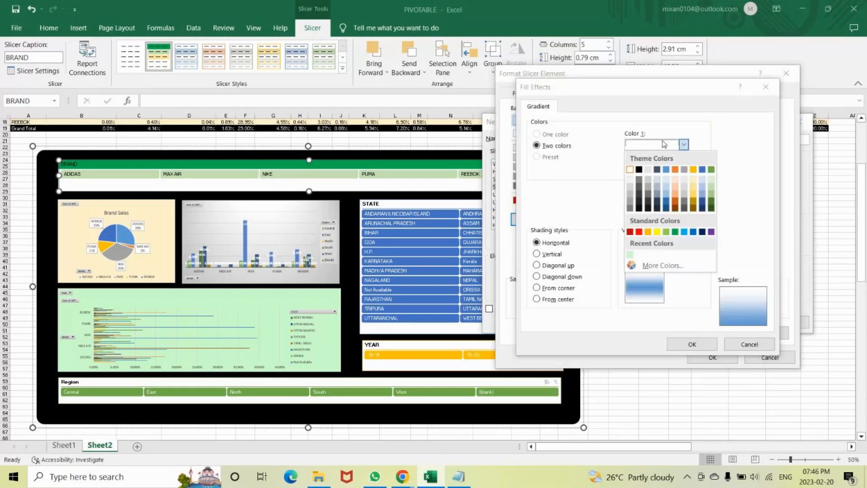
click(638, 232)
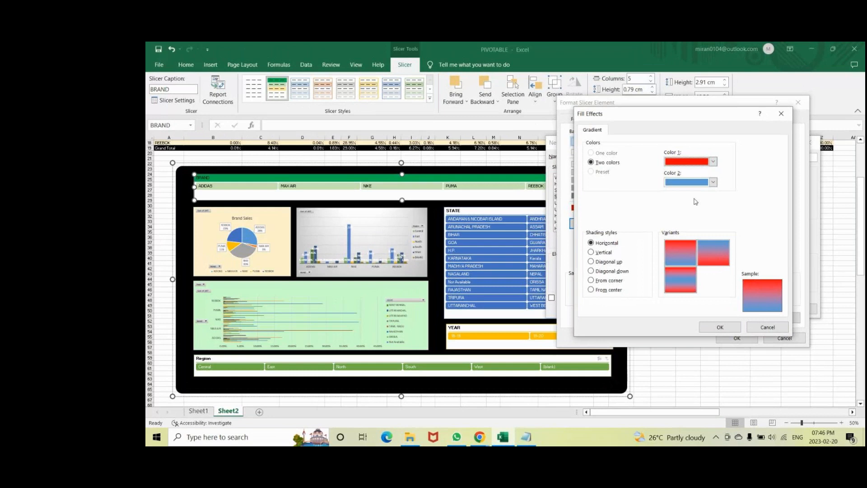
click(713, 182)
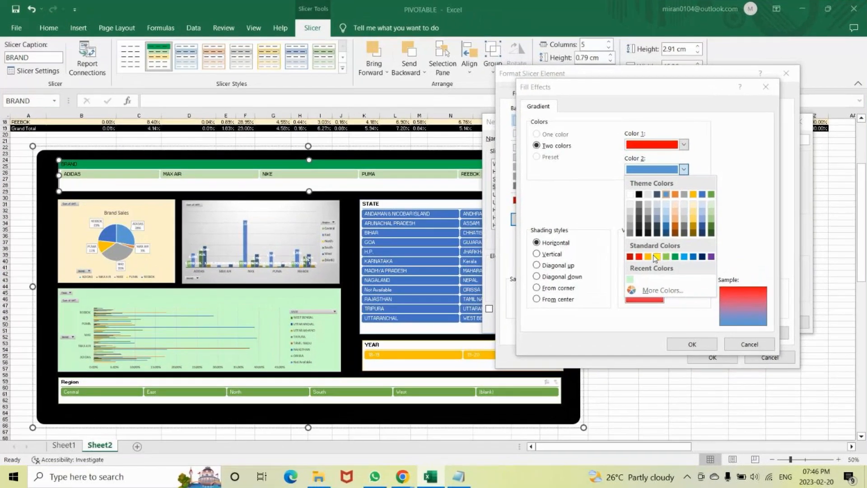
click(652, 256)
click(560, 299)
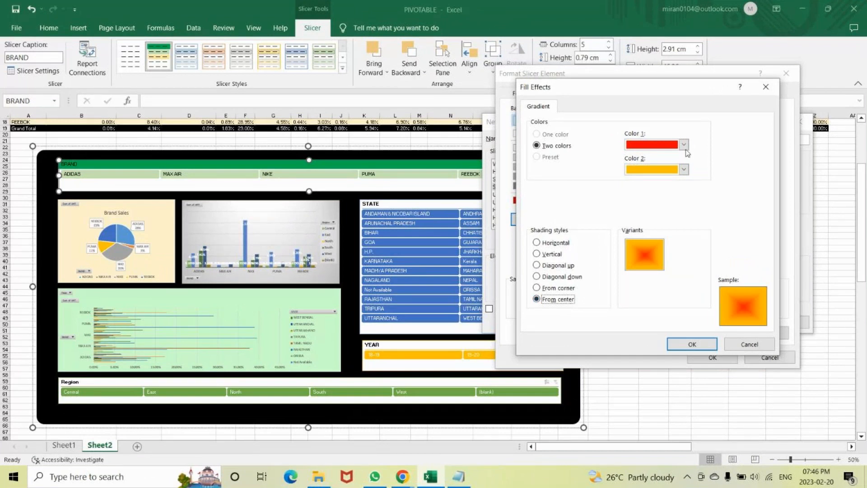
click(687, 346)
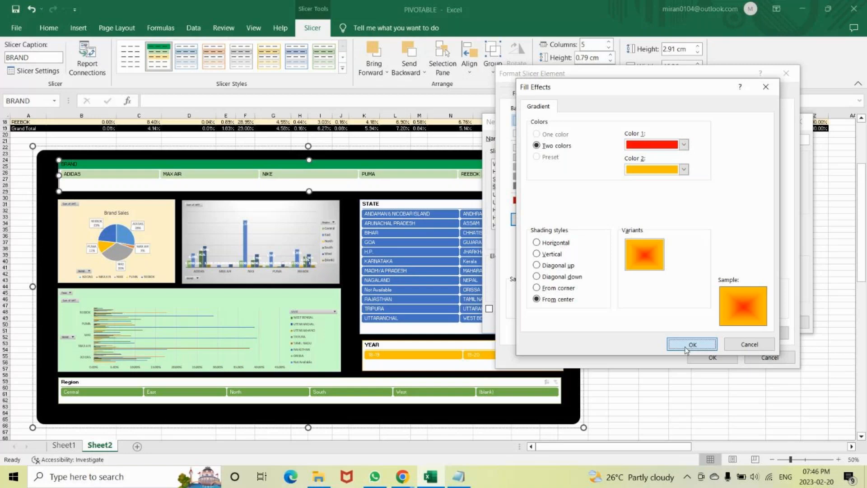
click(714, 357)
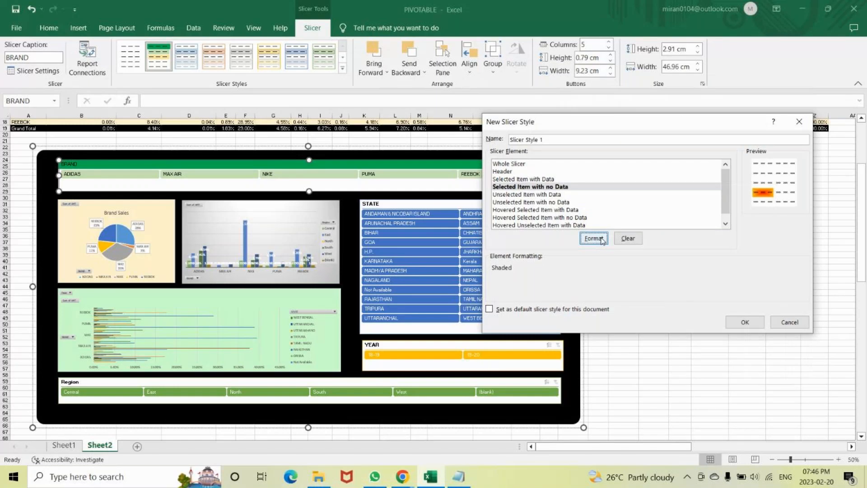
click(743, 321)
Step: Apply the new gradient slicer style to the BRAND slicer and test it by filtering NIKE and PUMA, clearing the filter at the end
click(185, 56)
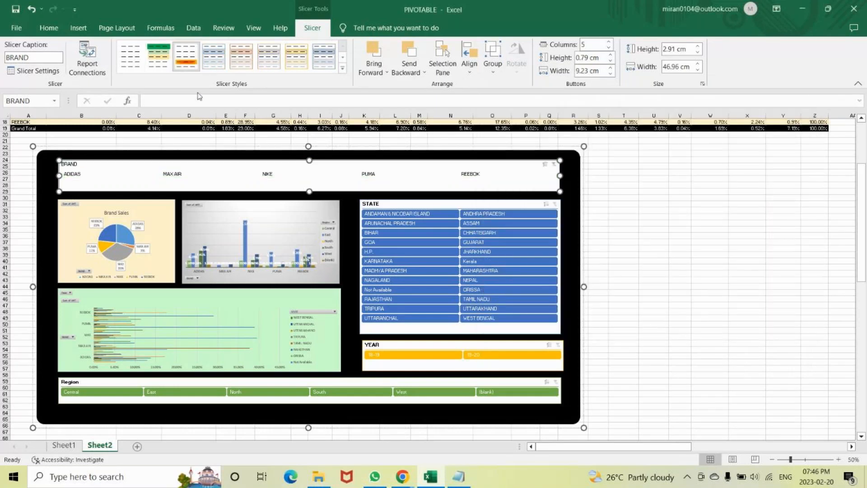
click(274, 176)
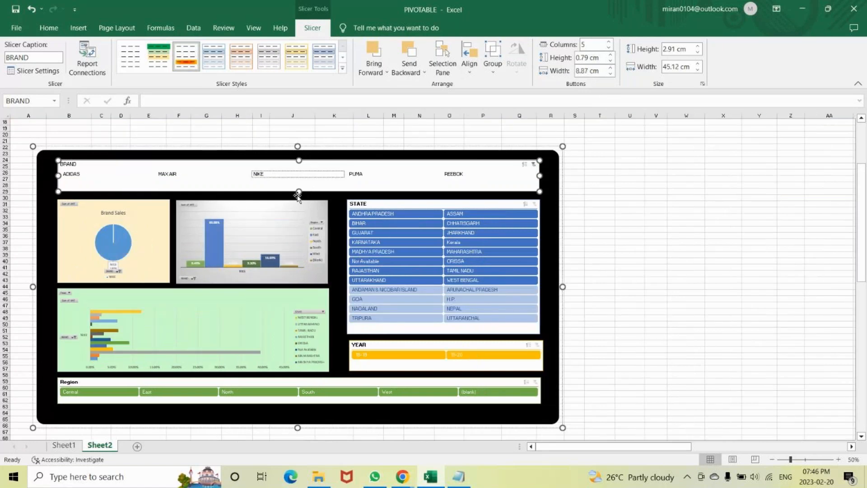
click(369, 175)
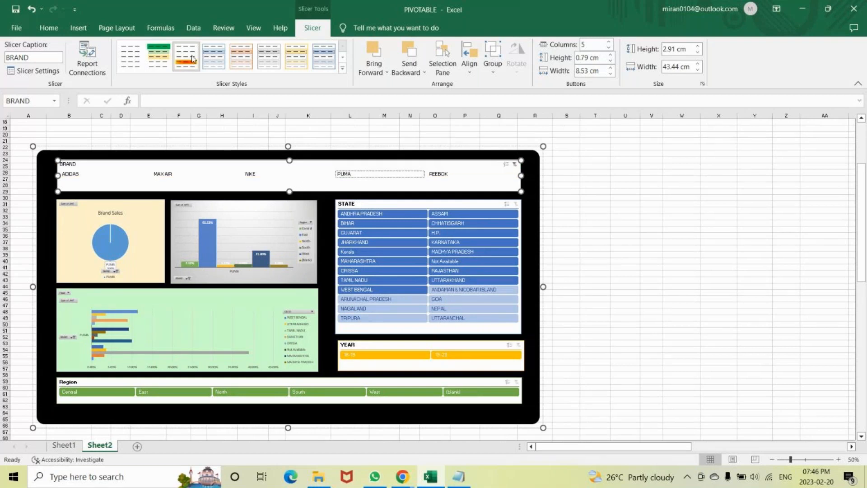
click(514, 166)
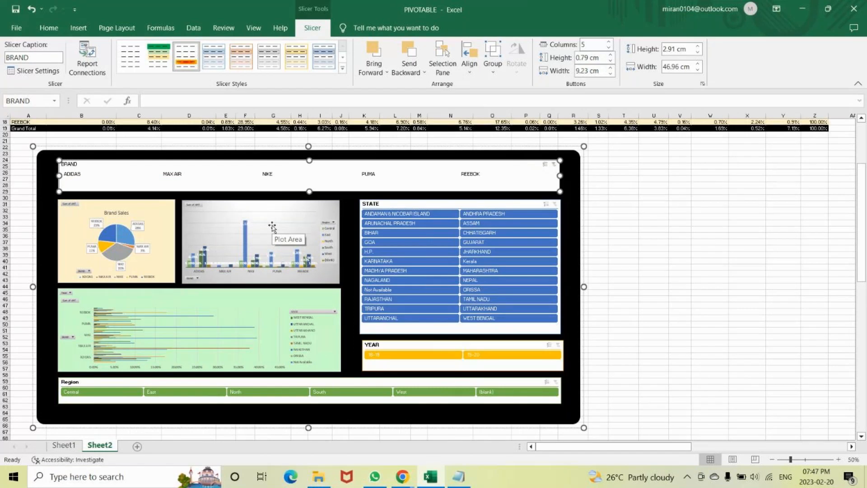
Step: Mute the microphone in the GoTo meeting in Chrome and go back to the Excel dashboard
mouse_move(402, 476)
click(381, 453)
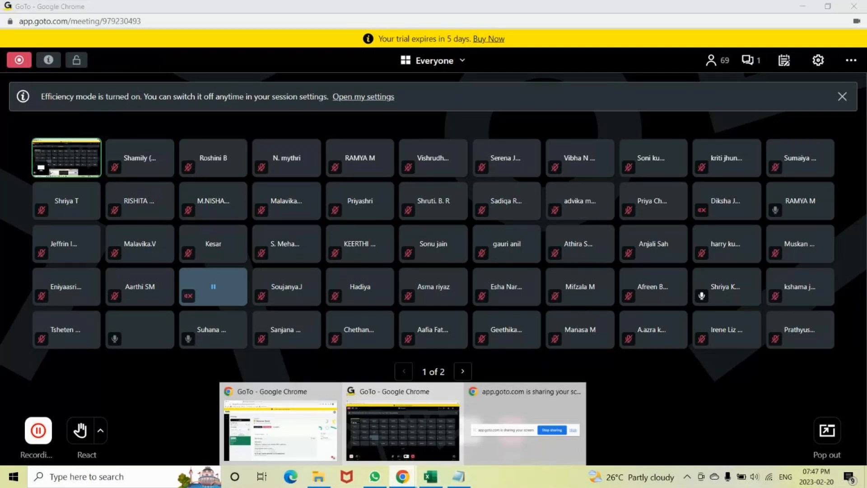
click(430, 478)
Step: Switch to the GoTo meeting in Chrome and turn the microphone on
mouse_move(409, 482)
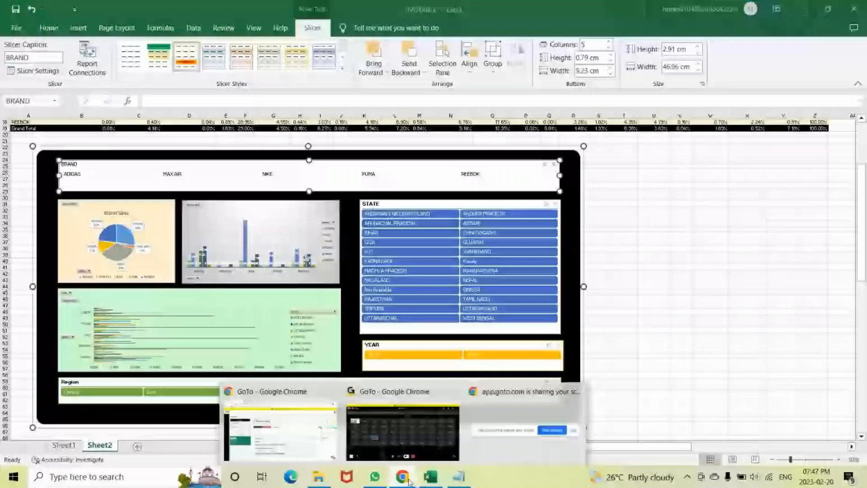
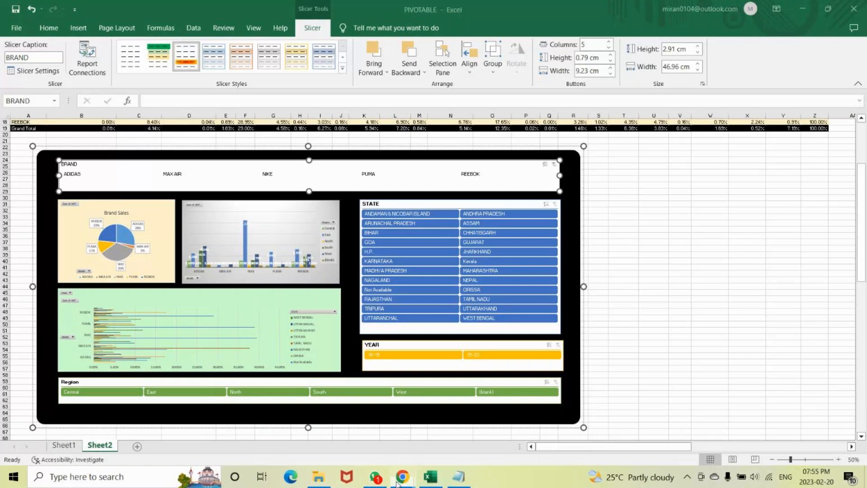
mouse_move(398, 482)
click(361, 439)
Step: Switch to WhatsApp, read the unread message in the JNR Professionals 2022 group, and minimize WhatsApp
click(374, 477)
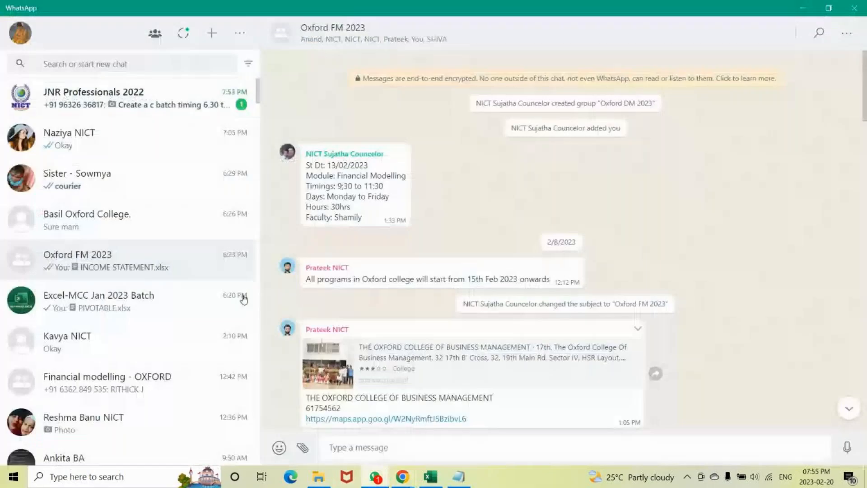
click(136, 99)
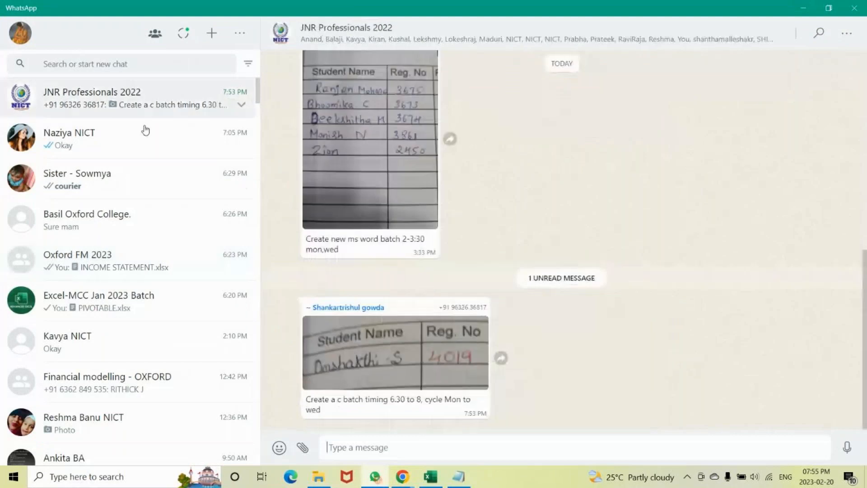
click(803, 8)
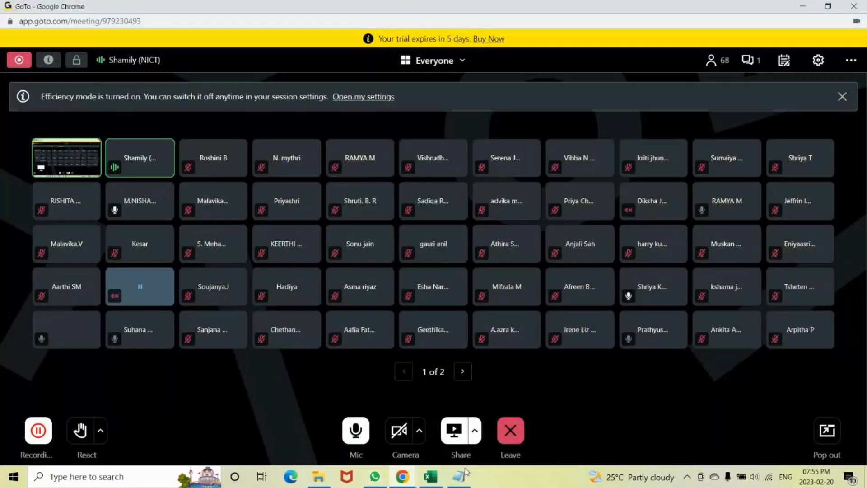
Step: Mute the microphone in the GoTo meeting and minimize the meeting window
mouse_move(467, 479)
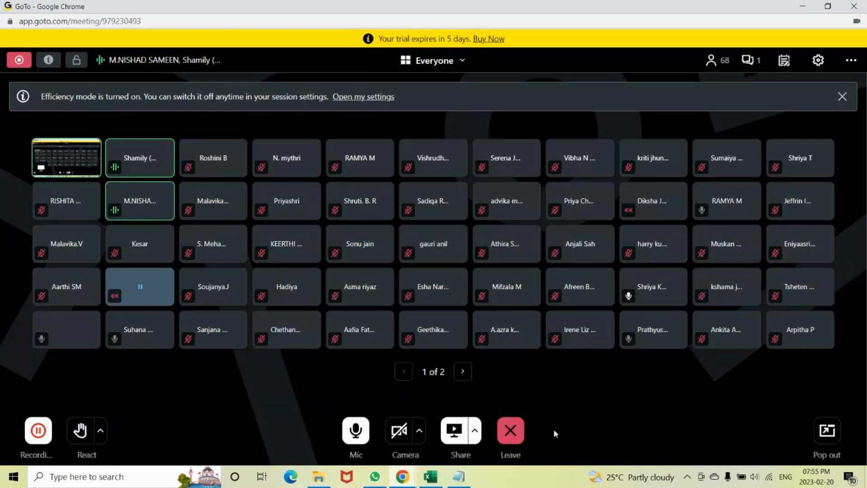
click(356, 431)
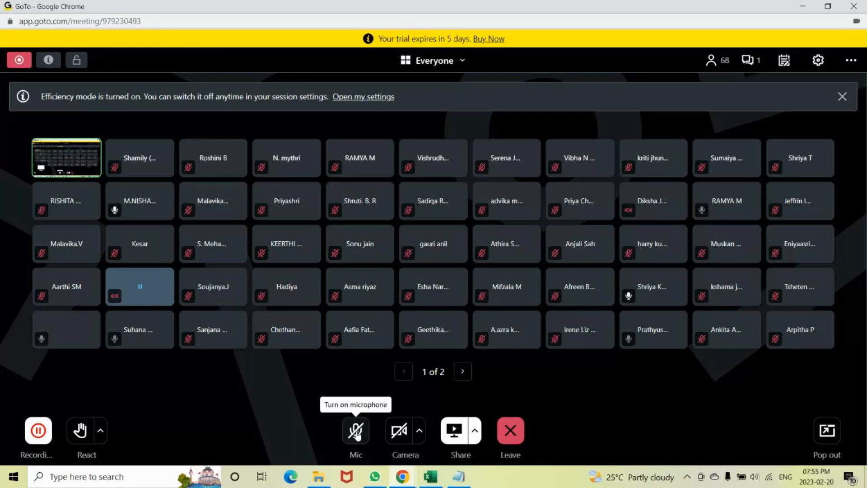
click(799, 6)
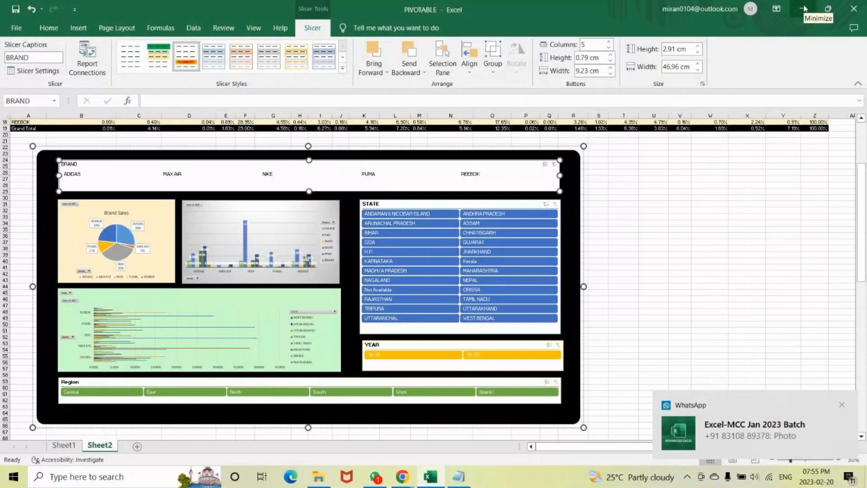
Step: Switch to WhatsApp, view the dashboard photo in the Excel-MCC Jan 2023 Batch group full size, and minimize WhatsApp
click(804, 8)
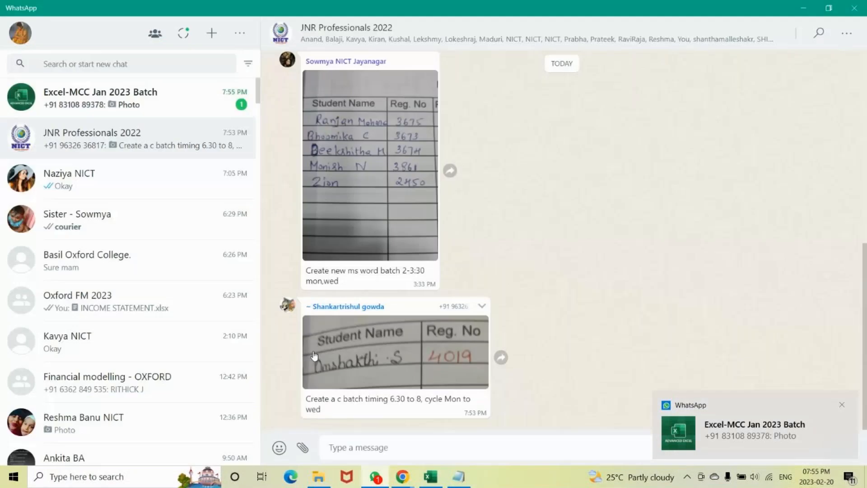
click(147, 112)
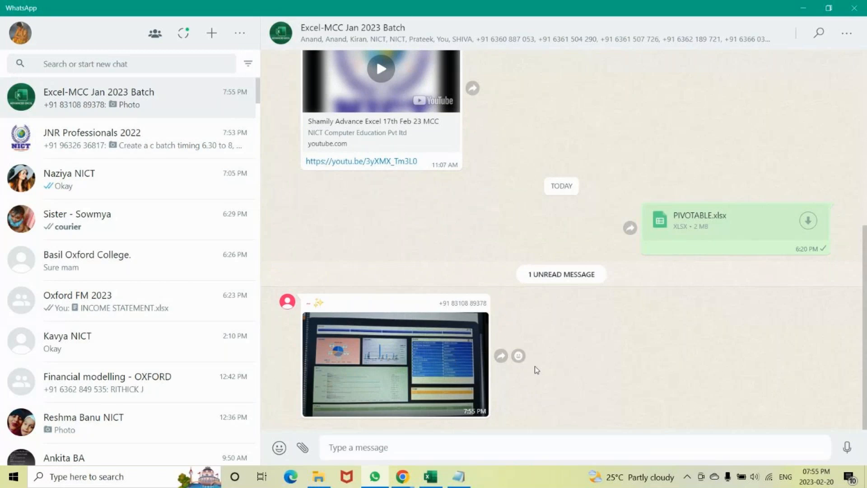
click(427, 324)
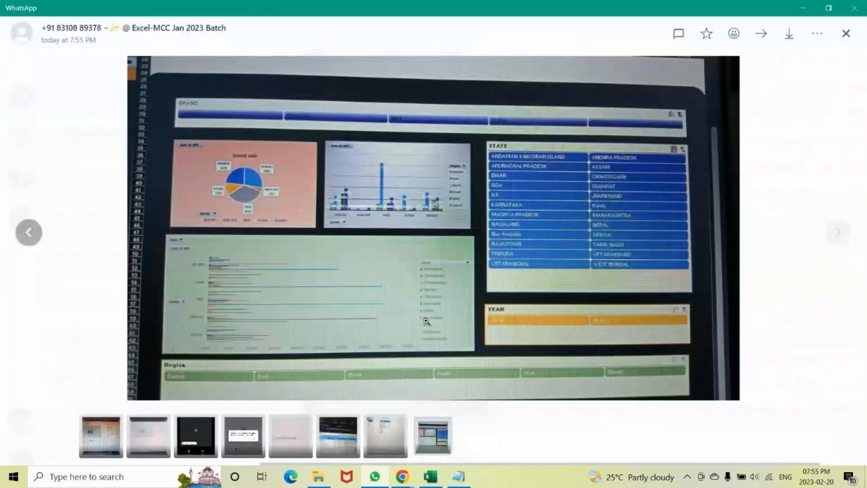
click(799, 8)
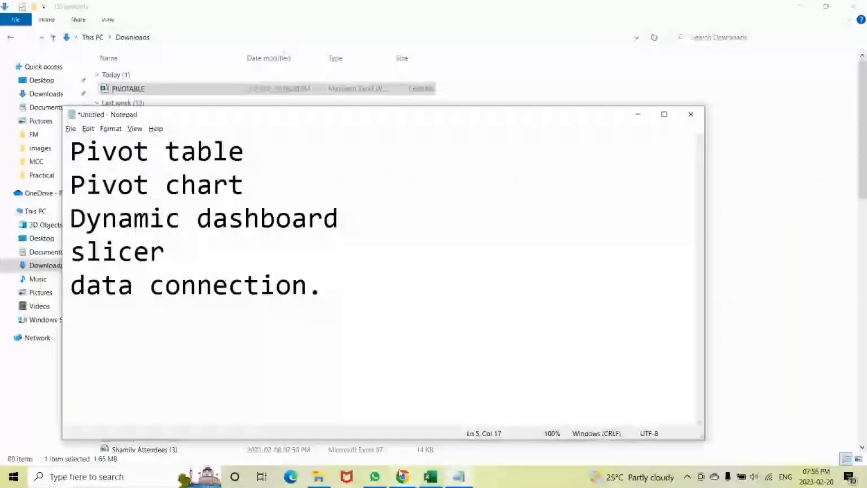
Step: Return to the Excel dashboard and filter it by PUMA with the BRAND slicer
mouse_move(402, 475)
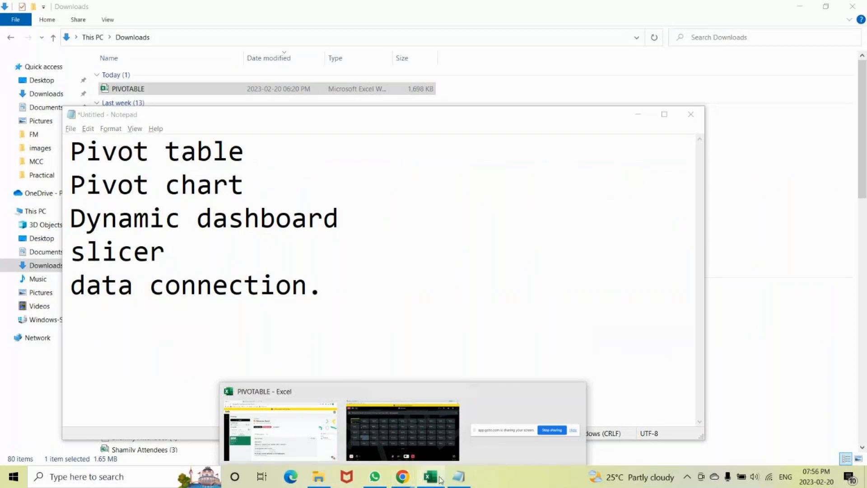
click(440, 479)
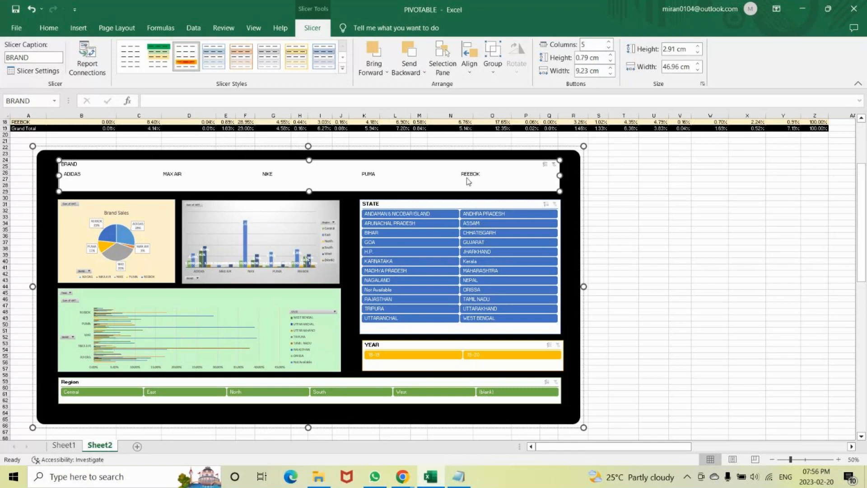
click(399, 176)
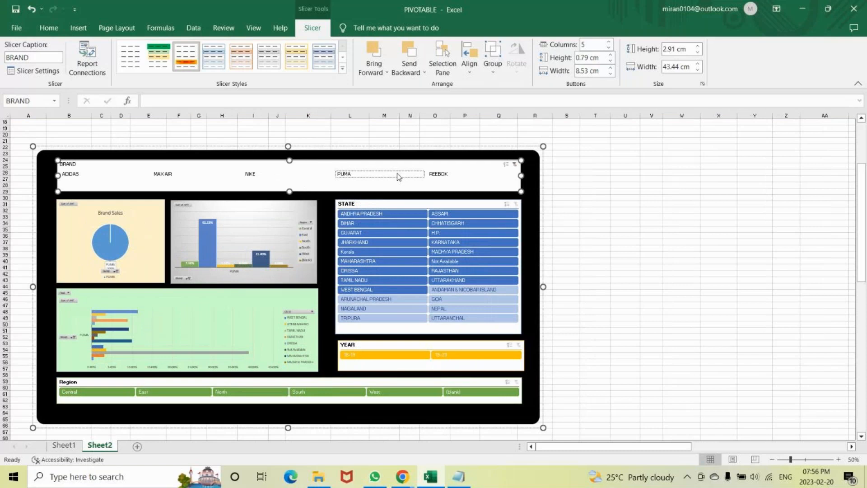
Step: Minimize Excel, close the untitled Notepad note without saving it, and close the Downloads folder window
click(427, 477)
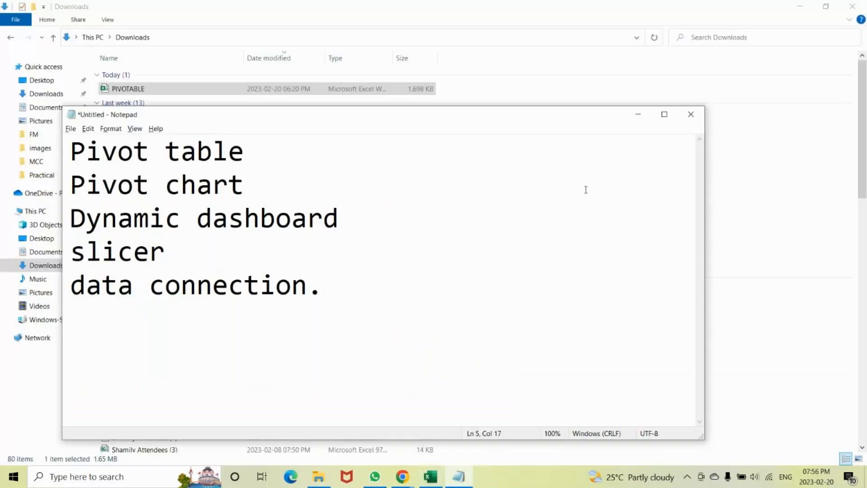
click(690, 114)
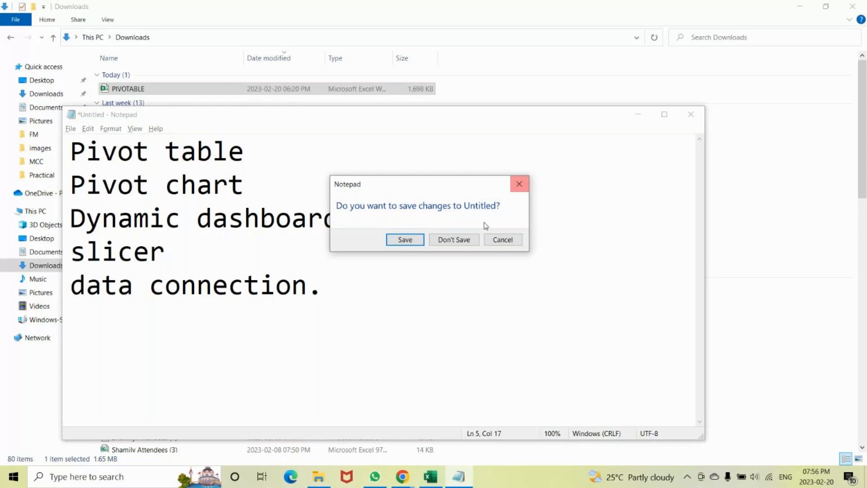
click(462, 239)
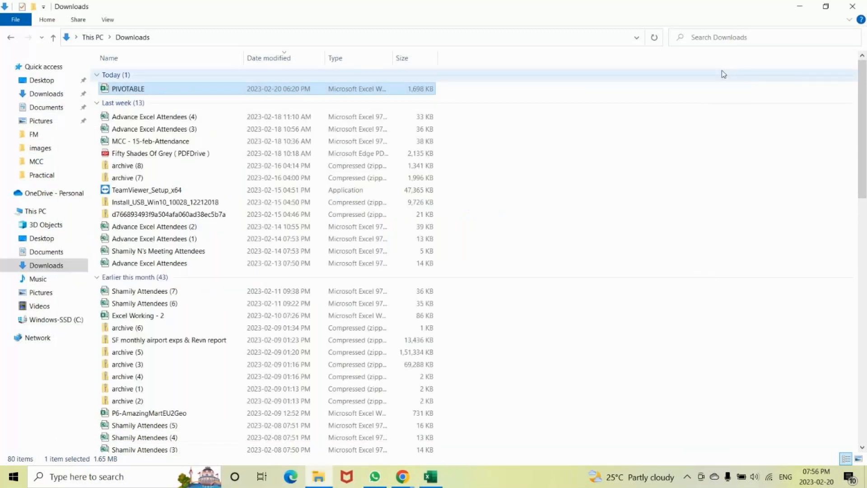
click(852, 6)
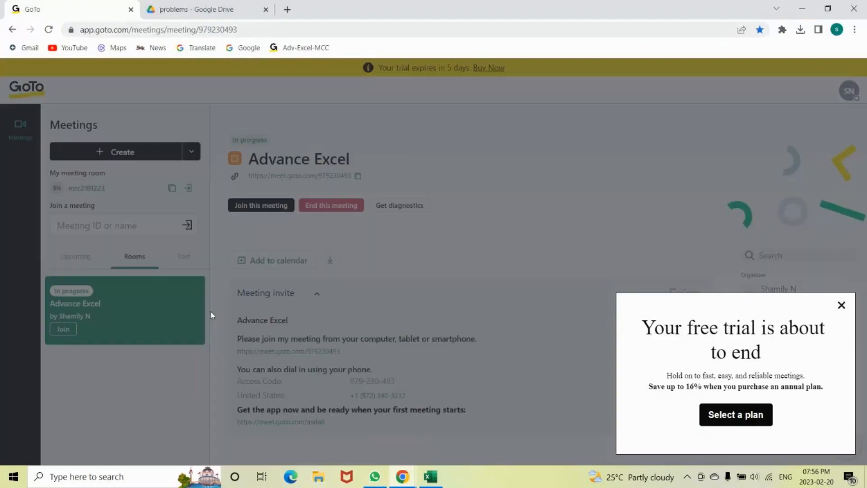
Step: Switch to the GoTo meeting window in Chrome and unmute the microphone
click(431, 477)
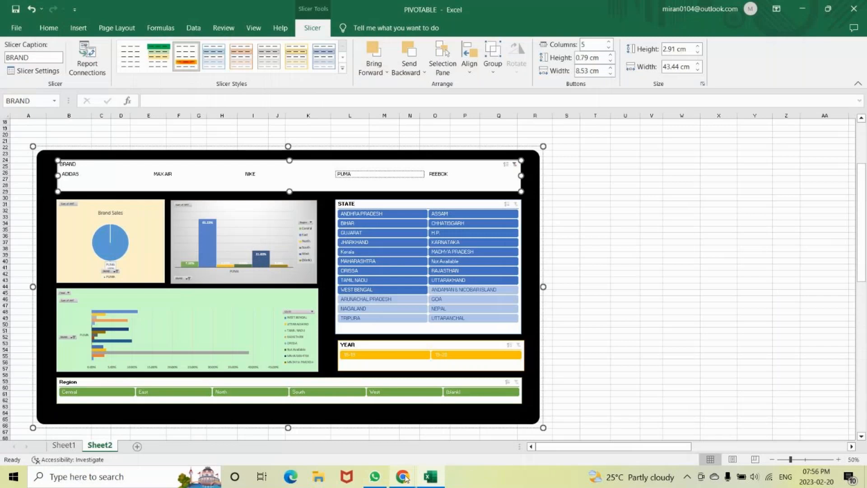
mouse_move(405, 478)
click(368, 411)
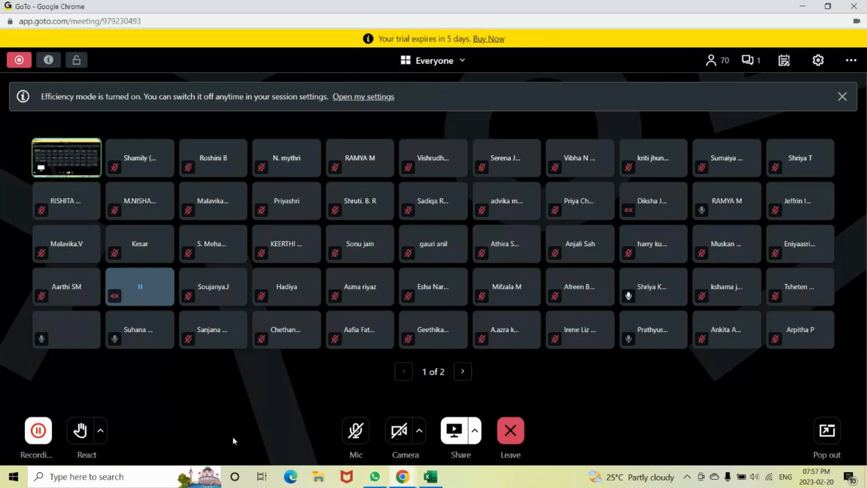
click(355, 430)
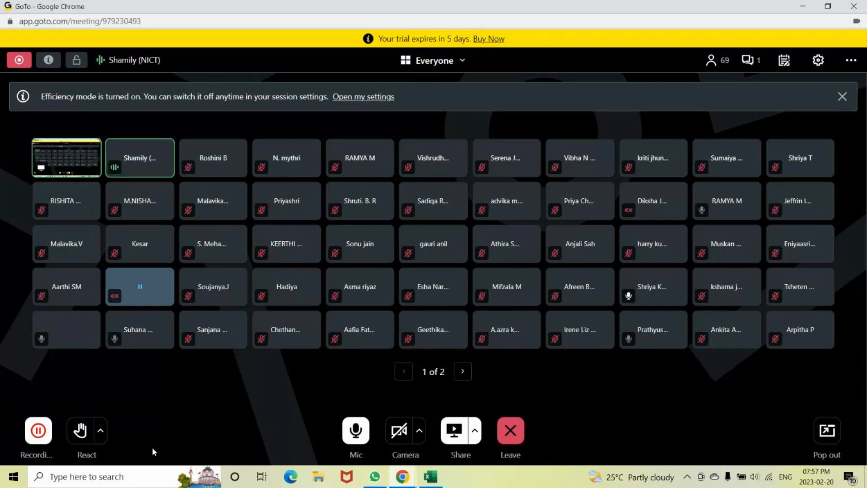
Step: Switch to the other Chrome window with the GoTo meetings page and open a new browser tab
click(402, 477)
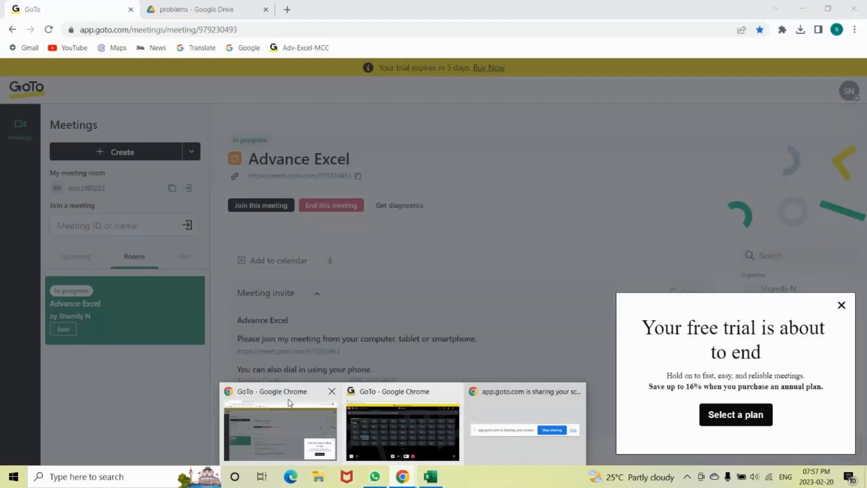
click(280, 429)
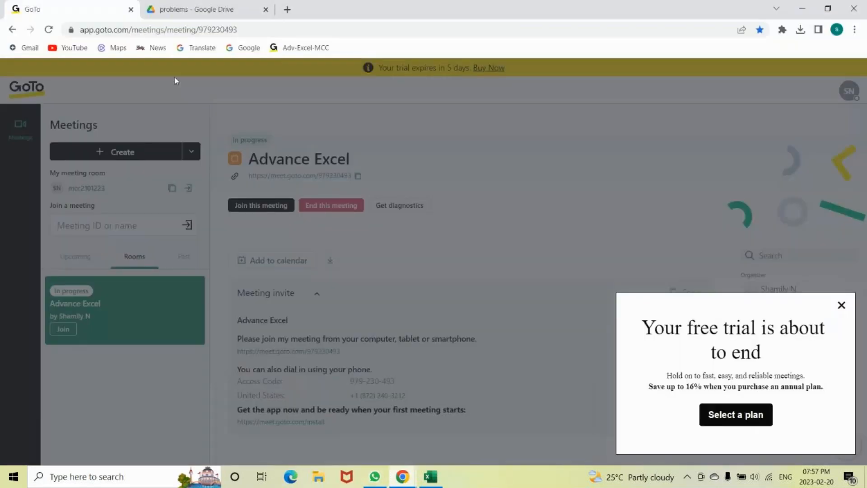
click(287, 10)
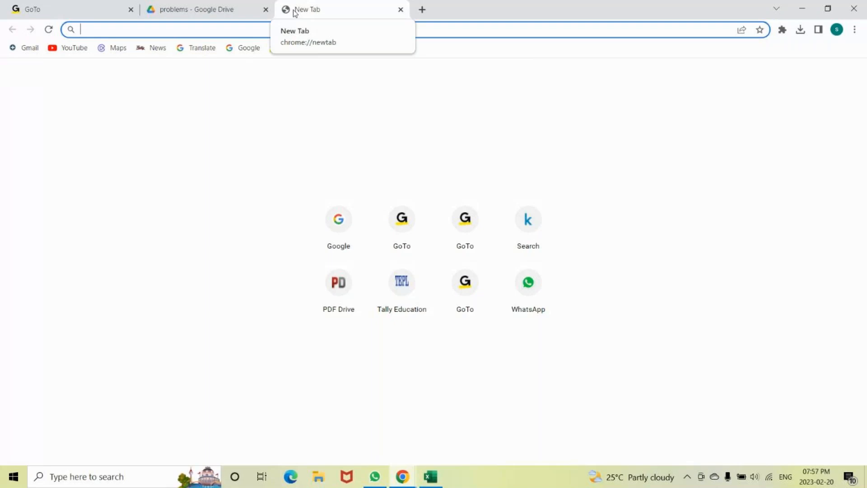
Step: Return to the Excel dashboard and clear the filter of the BRAND slicer
click(432, 475)
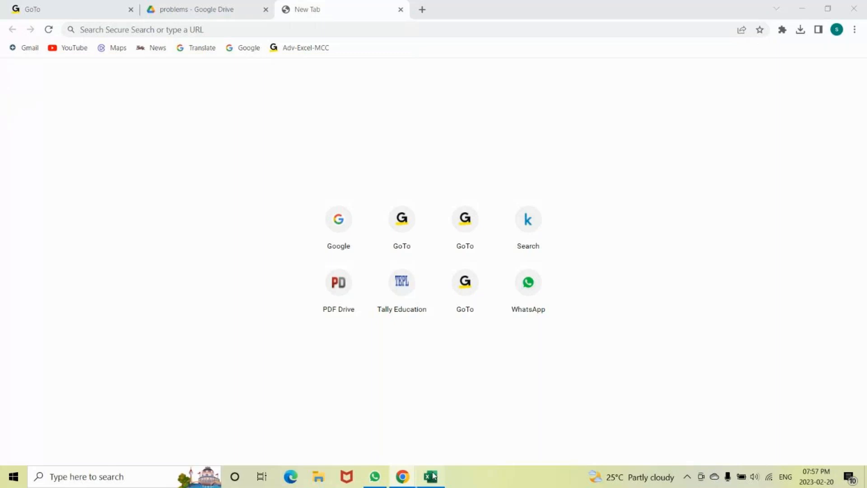
click(431, 475)
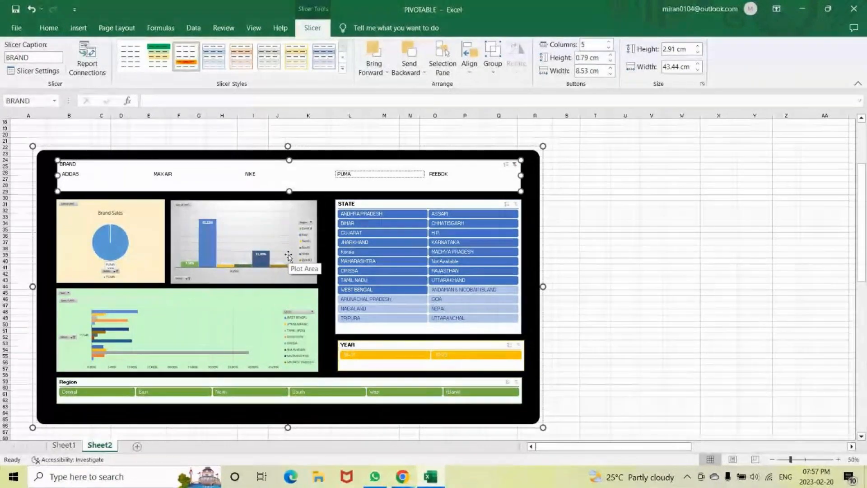
click(514, 164)
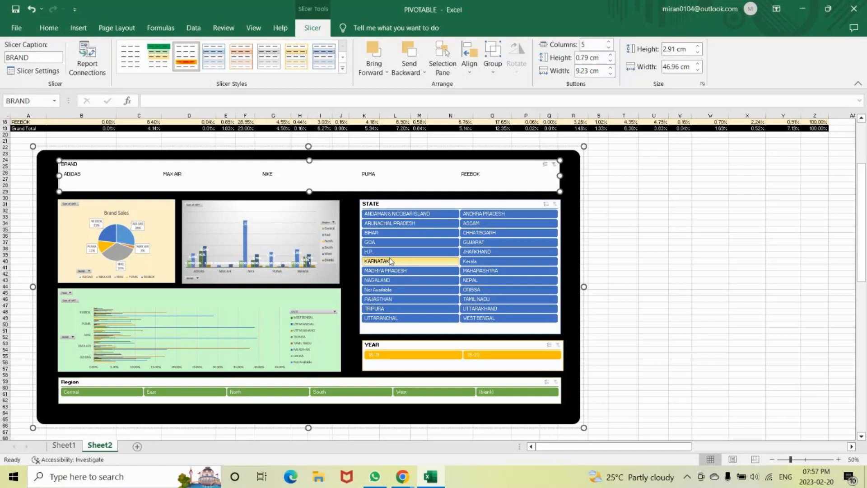
Step: Switch to the new Chrome tab and search the web for "sample data of sale"
click(401, 479)
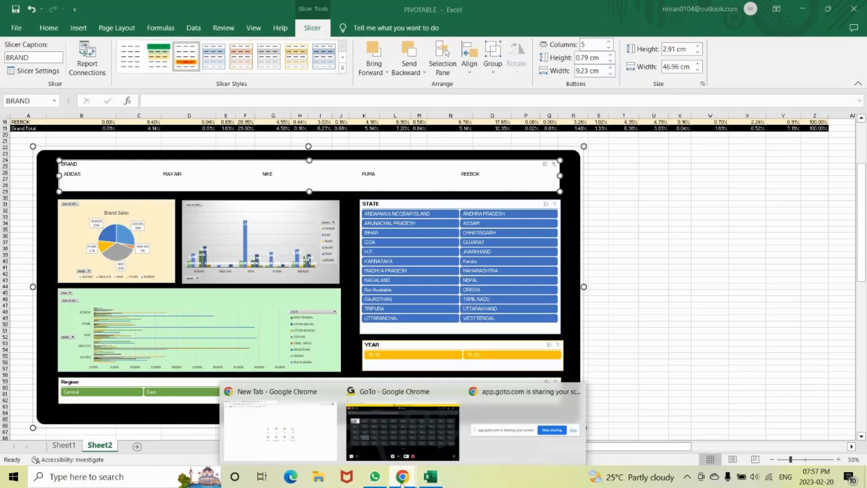
mouse_move(375, 397)
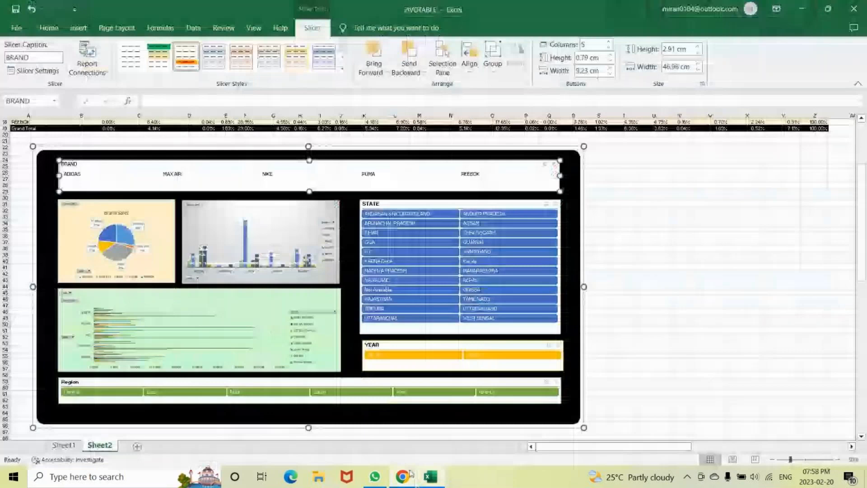
click(403, 476)
click(278, 426)
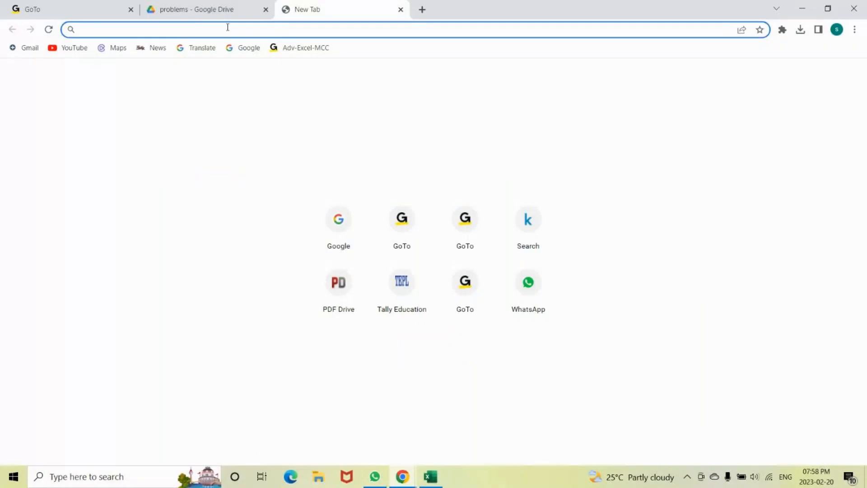
text(sa)
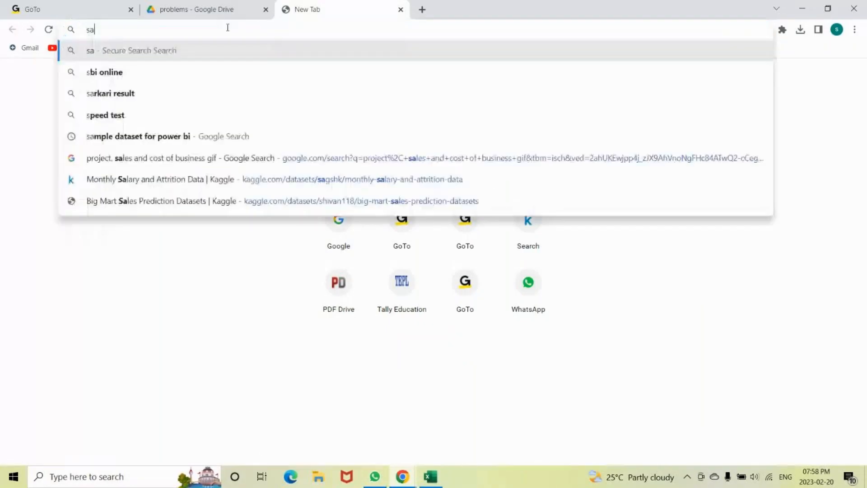
text(mple data )
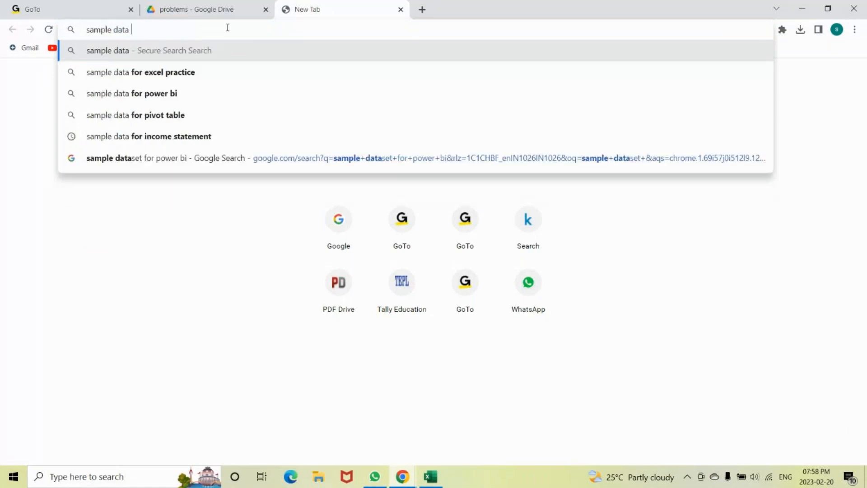
text(of saled)
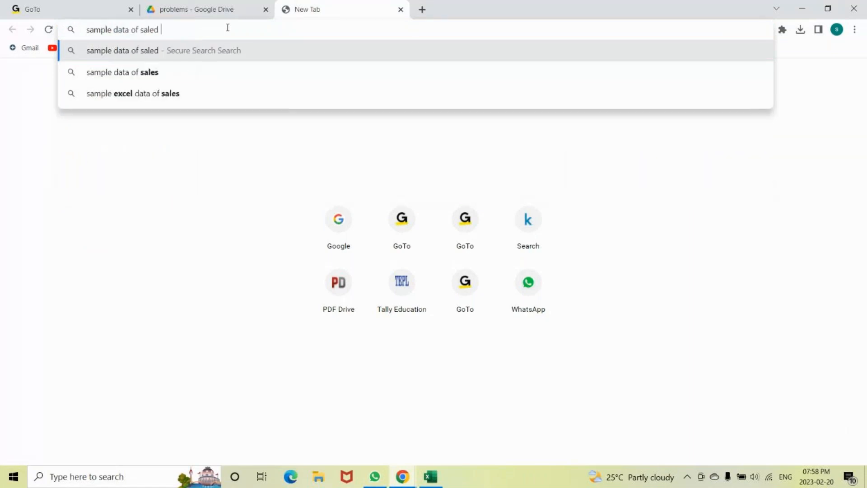
key(BackSpace)
key(BackSpace)
key(Return)
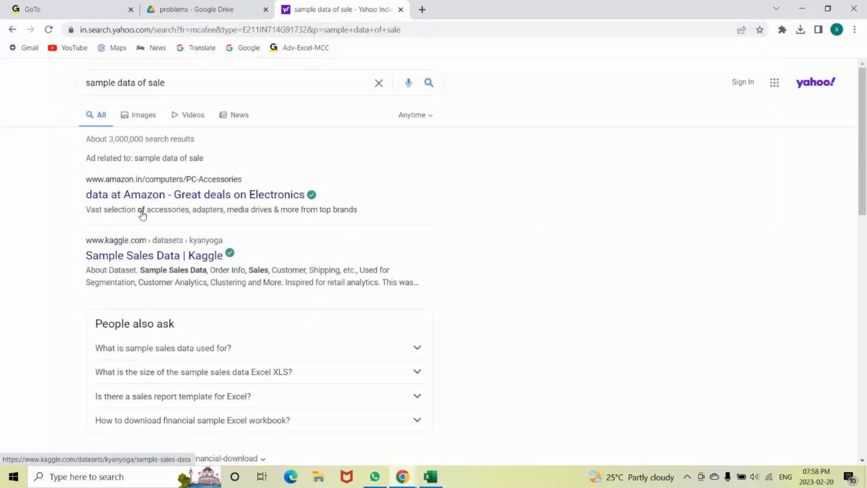
Step: Open the Sample Sales Data result on Kaggle and examine its description and the sales_data_sample.csv preview
click(127, 260)
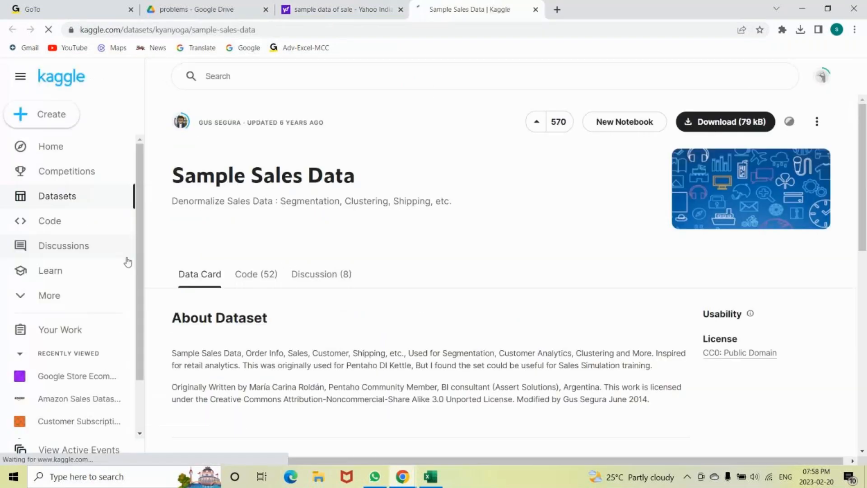
scroll(254, 277, down, 5)
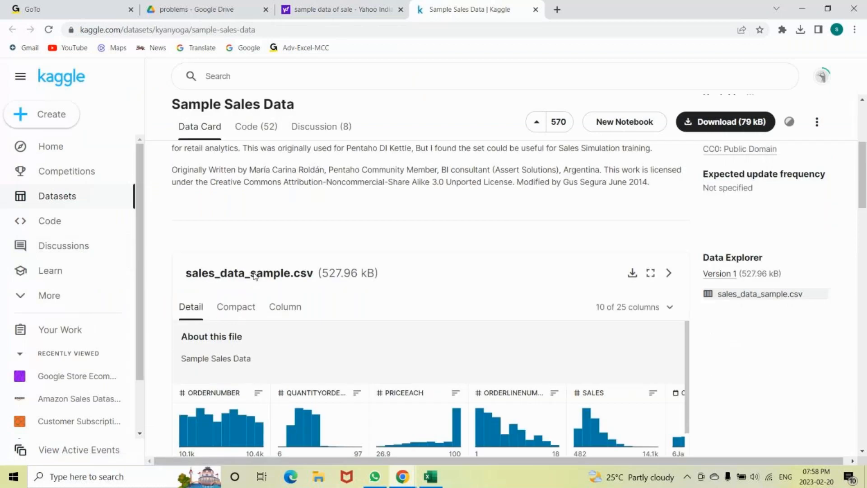
scroll(255, 268, up, 2)
scroll(254, 269, down, 4)
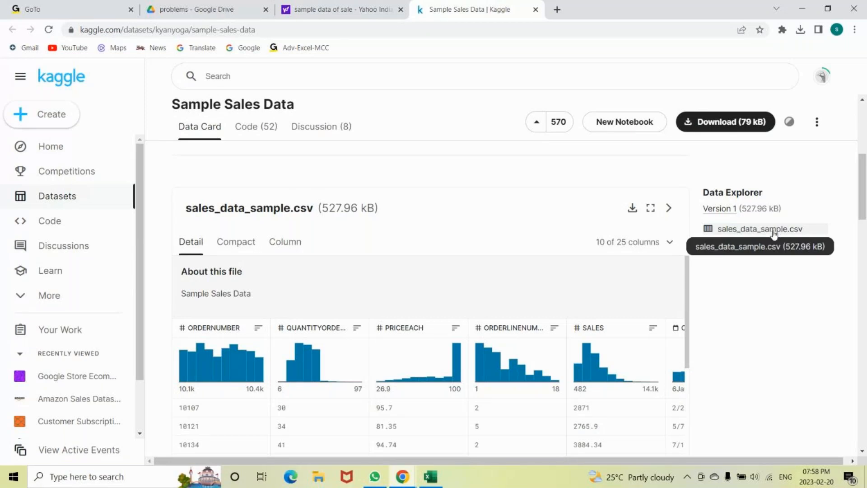
scroll(458, 309, up, 6)
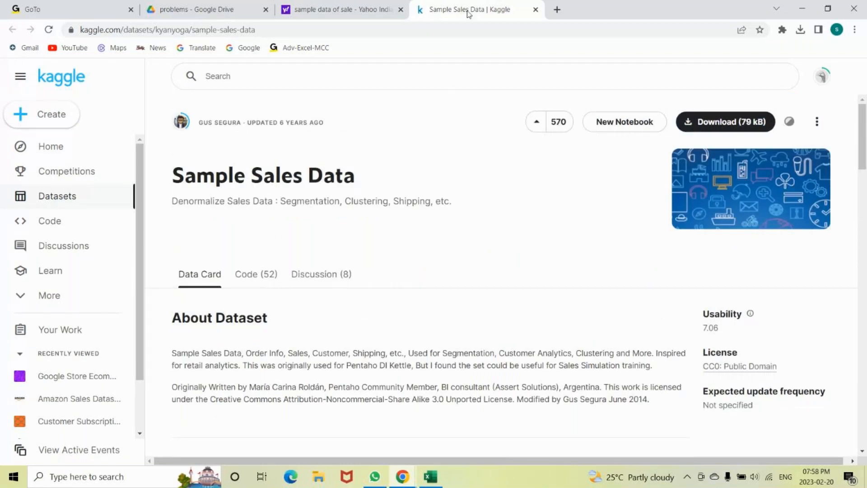
Step: Return to the Yahoo results and refine the search to "sample data of sale in excel"
click(352, 9)
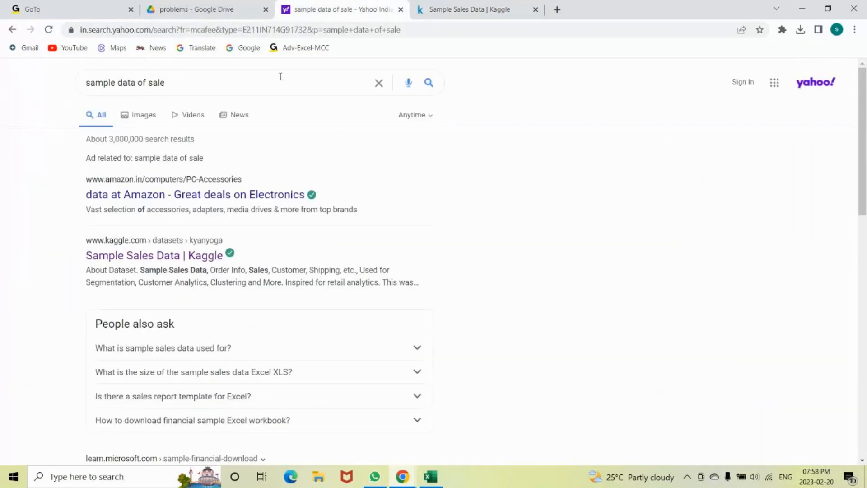
click(172, 80)
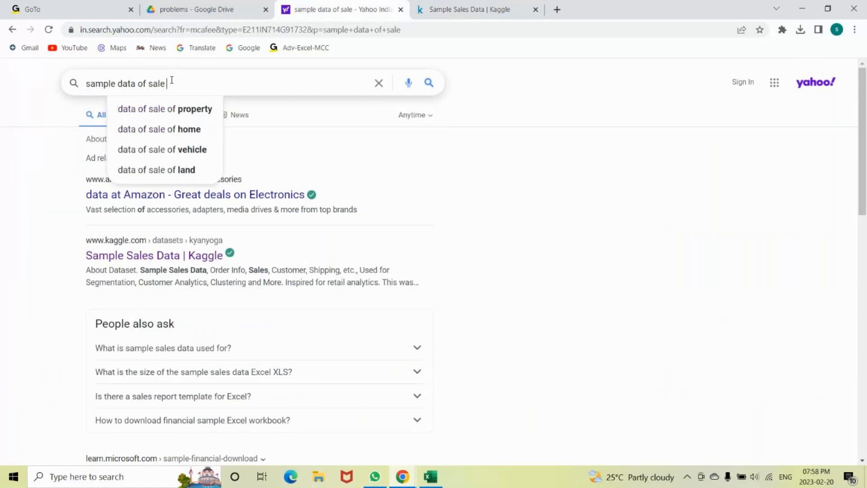
text(in exc)
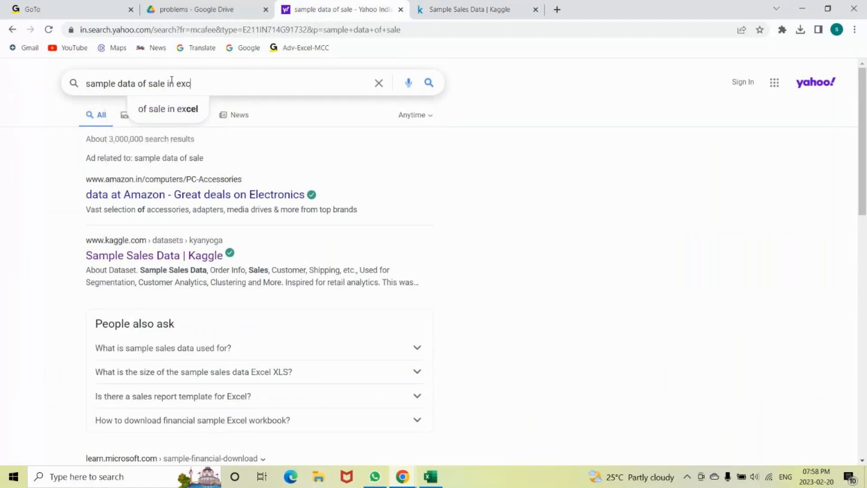
text(dl)
key(BackSpace)
key(BackSpace)
text(el)
key(Return)
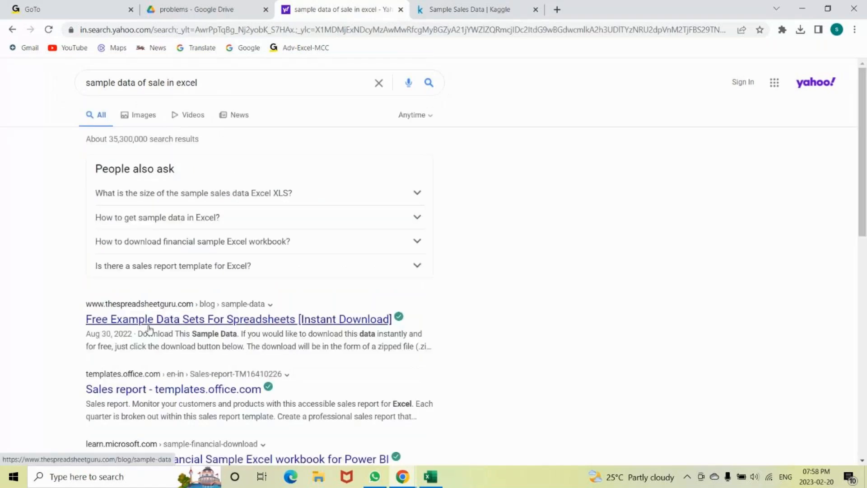
Step: Skim TheSpreadsheetGuru's Free Example Data Sets For Spreadsheets page, and close both it and the Kaggle page
click(194, 321)
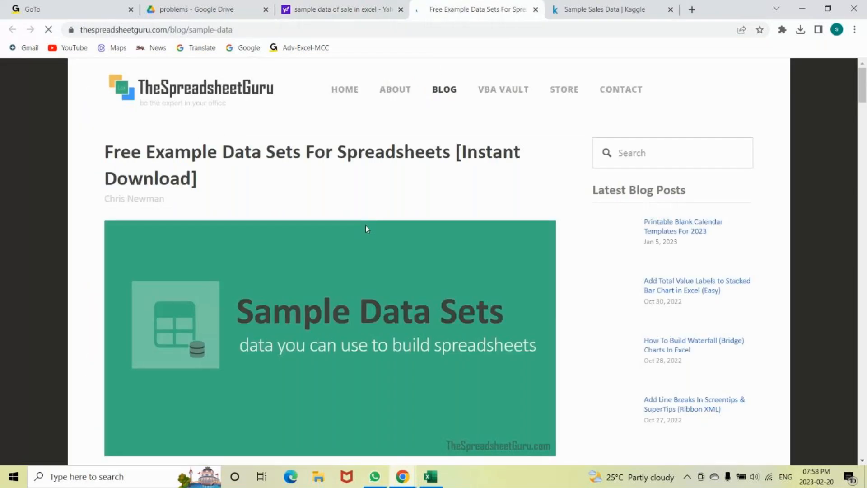
scroll(286, 239, down, 12)
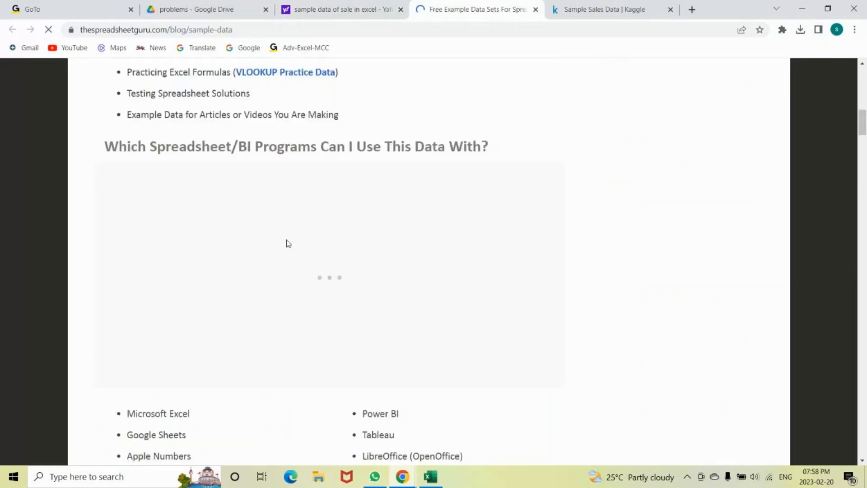
scroll(286, 239, down, 4)
scroll(286, 240, up, 4)
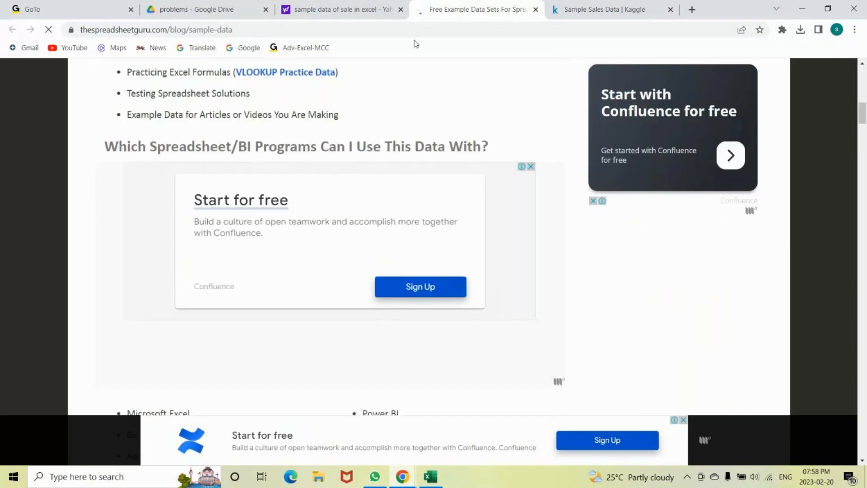
click(536, 10)
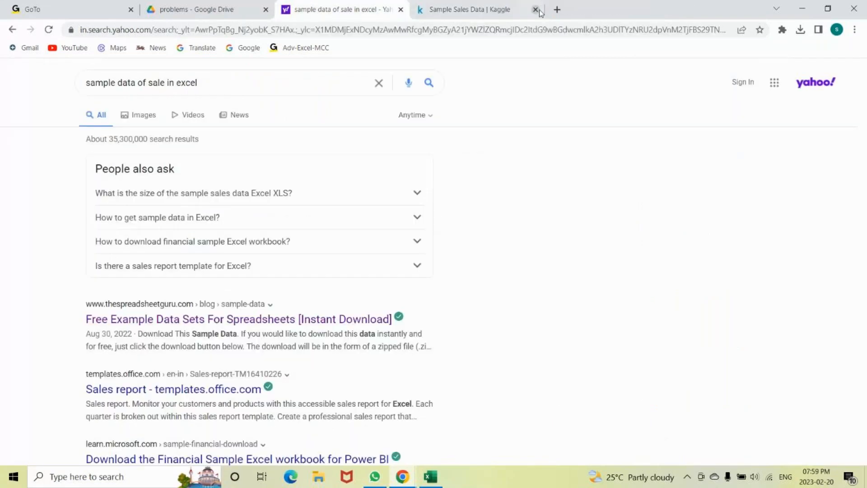
click(536, 9)
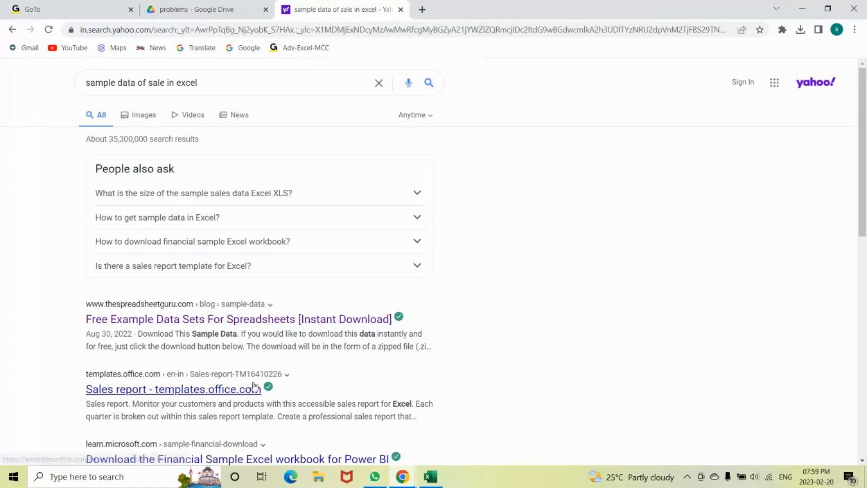
Step: Look through the search results for downloadable Excel sales data sets
scroll(173, 422, down, 3)
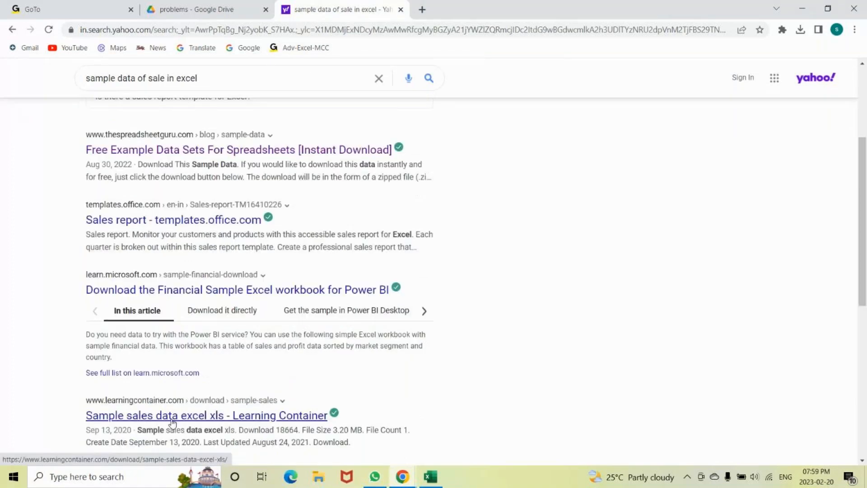
scroll(179, 327, down, 4)
scroll(218, 366, up, 7)
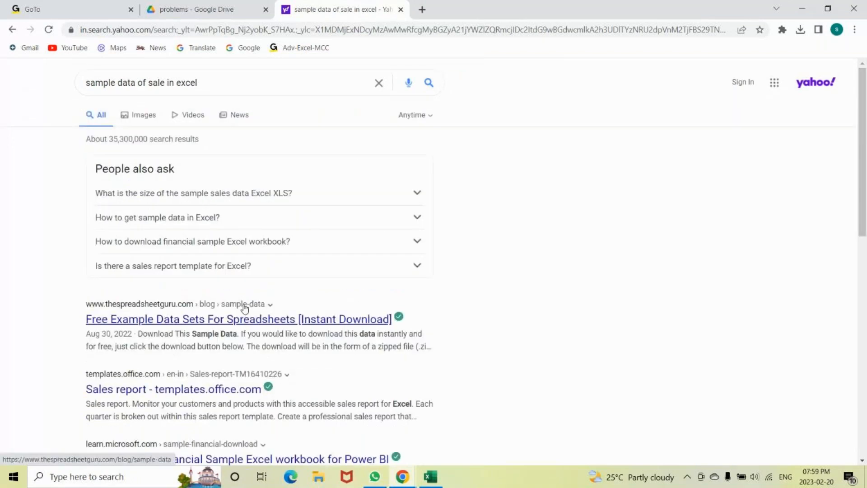
Step: Close the Yahoo search results and the blank new tab, and return to the PIVOTABLE workbook's dashboard in Excel
click(400, 10)
key(ctrl+t)
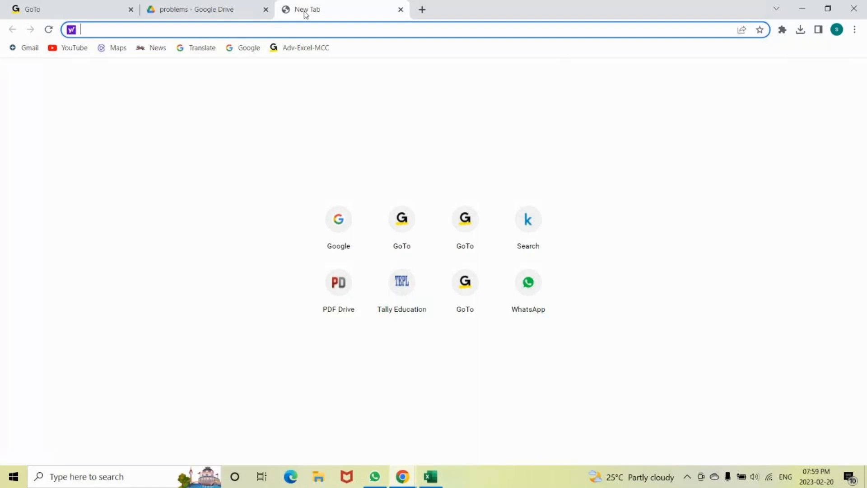
click(401, 9)
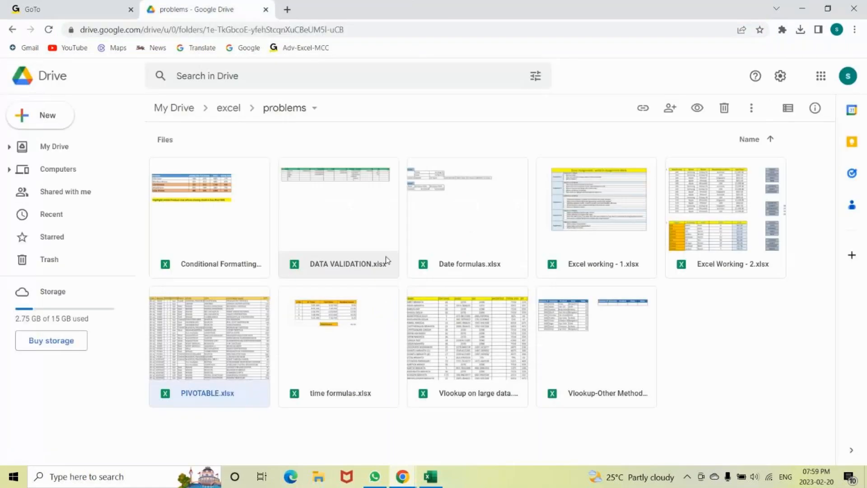
click(801, 9)
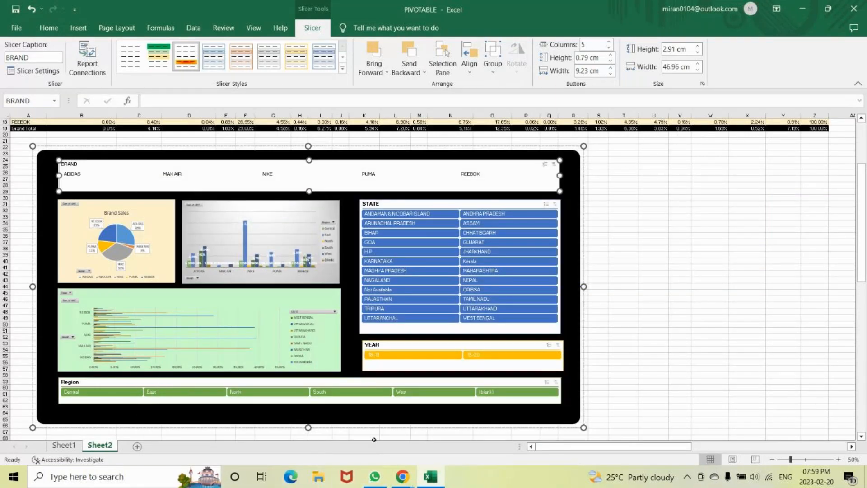
Step: Switch to WhatsApp, close the enlarged dashboard photo from the Excel-MCC Jan 2023 Batch chat, and close WhatsApp
click(374, 476)
mouse_move(395, 478)
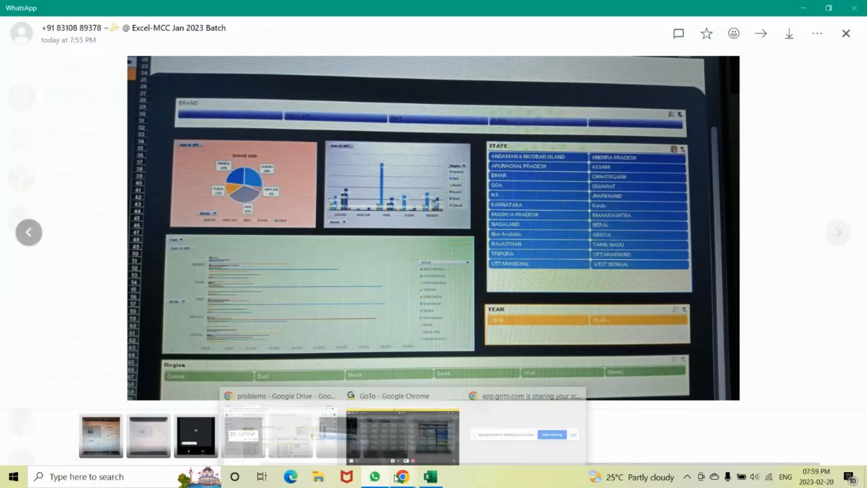
click(846, 35)
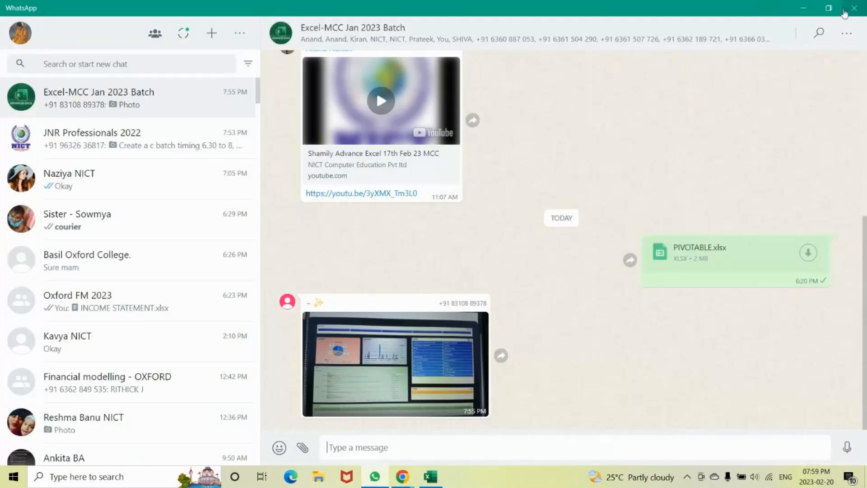
click(844, 13)
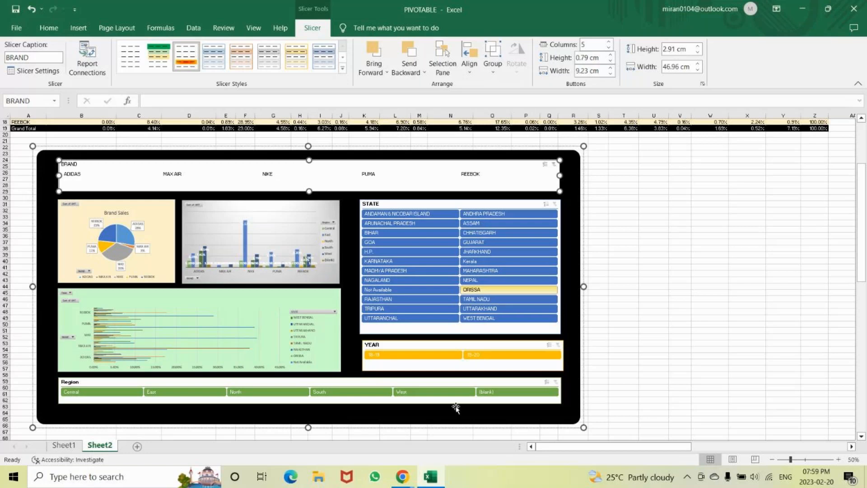
Step: Switch to the GoTo meeting window in Chrome and end the session for all participants
mouse_move(402, 476)
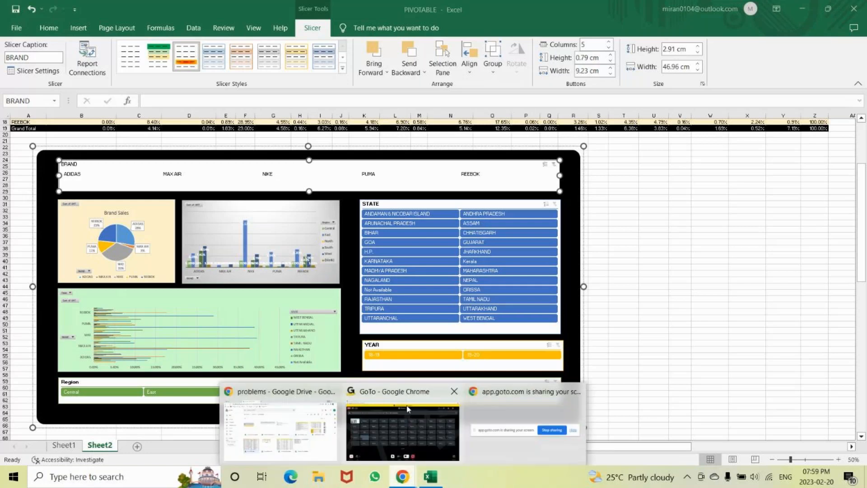
click(407, 409)
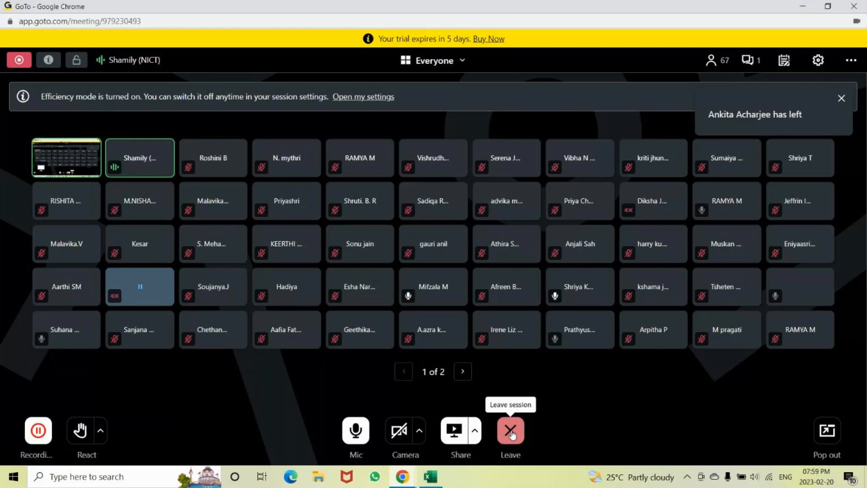
click(510, 431)
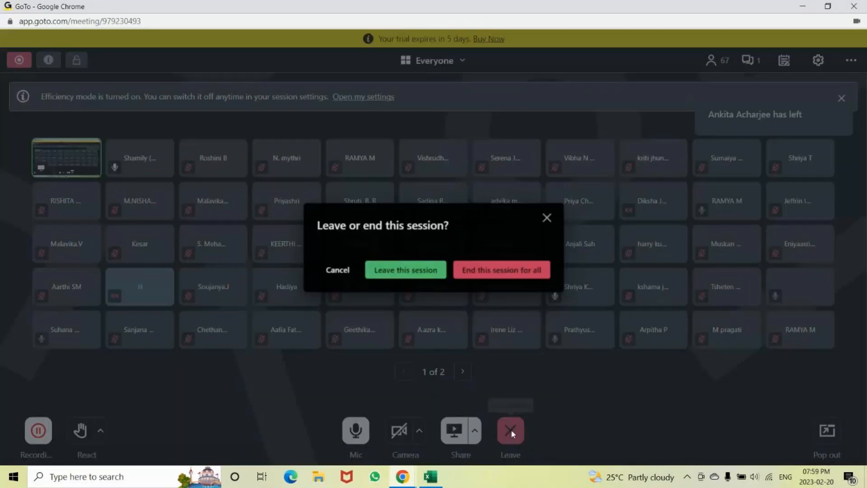
click(516, 274)
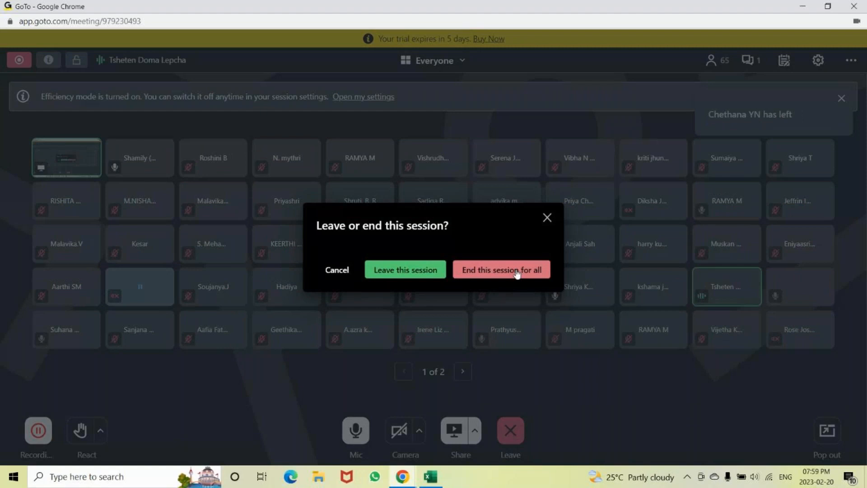